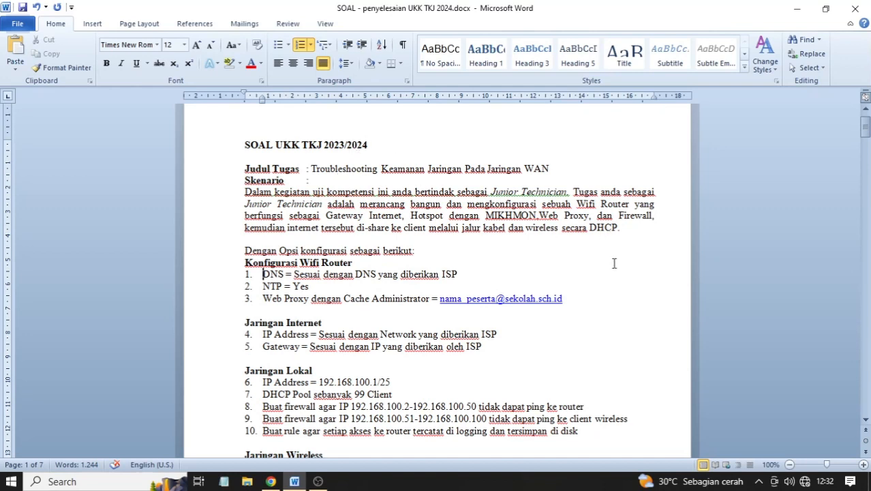
- Check today's date in the taskbar calendar, paging ahead to March 2024
{"action": "left_click", "coordinate": [824, 481]}
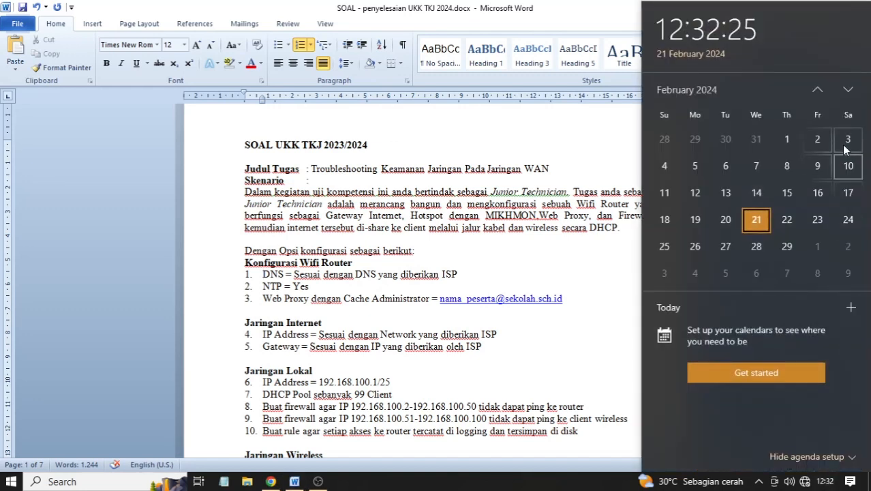
{"action": "left_click", "coordinate": [849, 91]}
{"action": "left_click", "coordinate": [538, 163]}
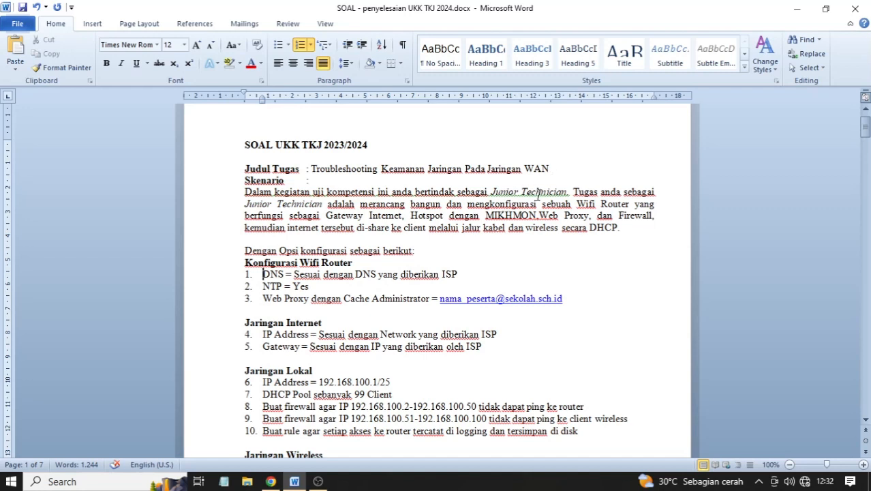
- Scroll the task sheet down through the firewall requirements to the GAMBAR KERJA diagram
{"action": "scroll", "coordinate": [538, 196], "scroll_direction": "down", "scroll_amount": 8}
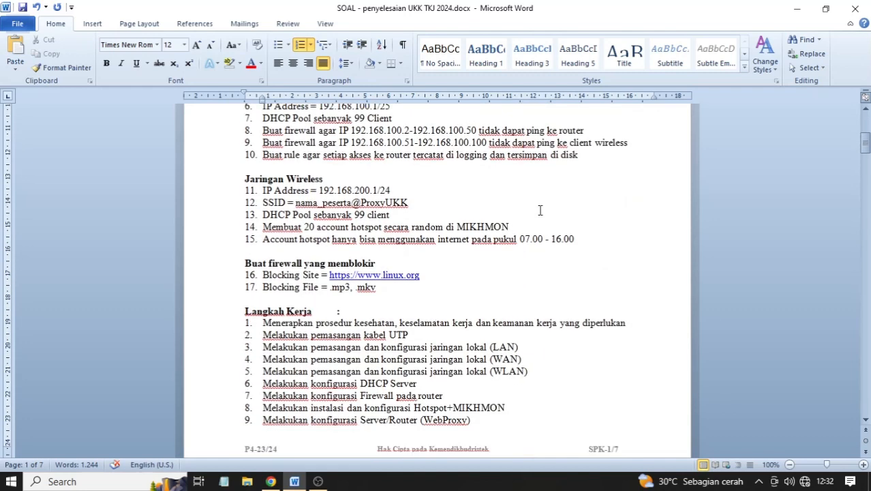
{"action": "scroll", "coordinate": [539, 209], "scroll_direction": "up", "scroll_amount": 5}
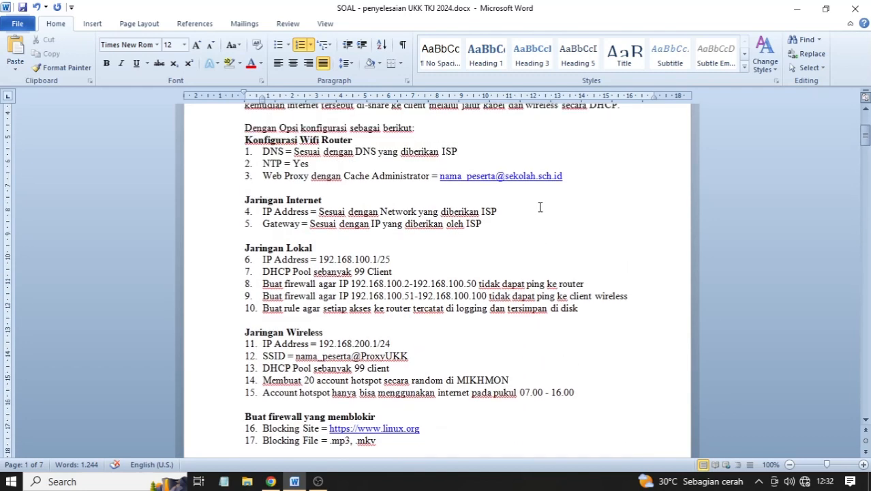
{"action": "scroll", "coordinate": [539, 206], "scroll_direction": "down", "scroll_amount": 5}
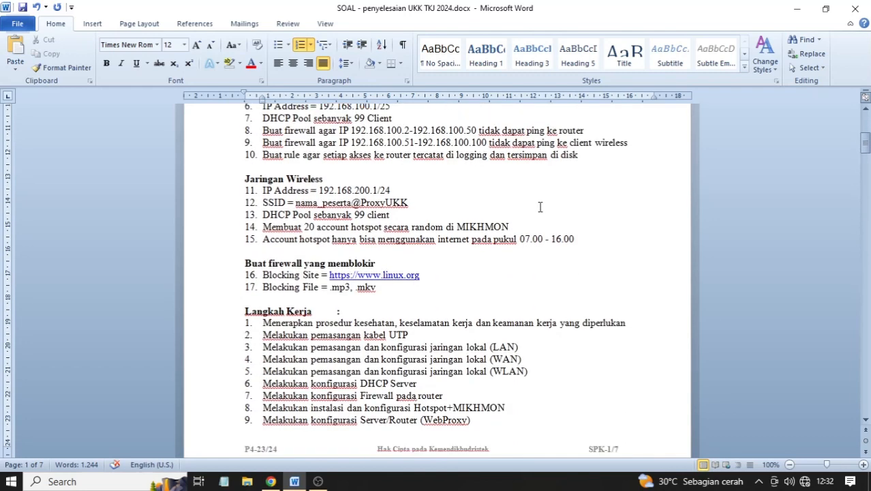
{"action": "scroll", "coordinate": [539, 208], "scroll_direction": "down", "scroll_amount": 3}
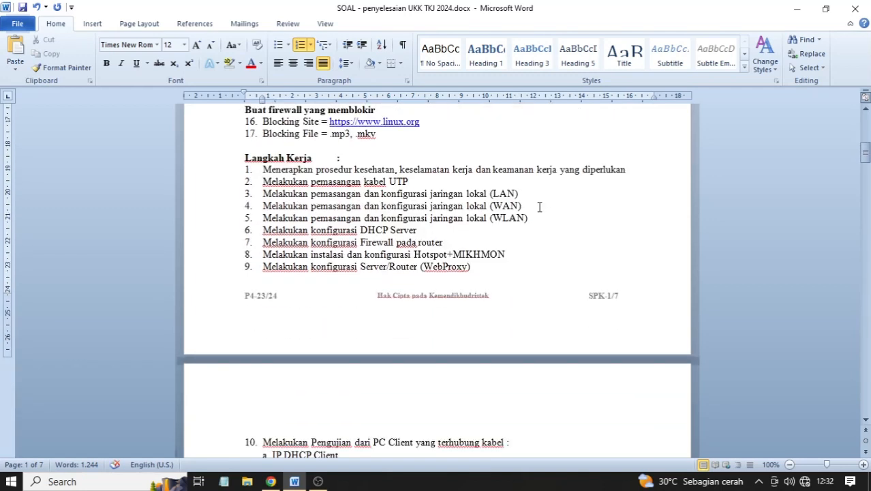
{"action": "scroll", "coordinate": [545, 230], "scroll_direction": "down", "scroll_amount": 13}
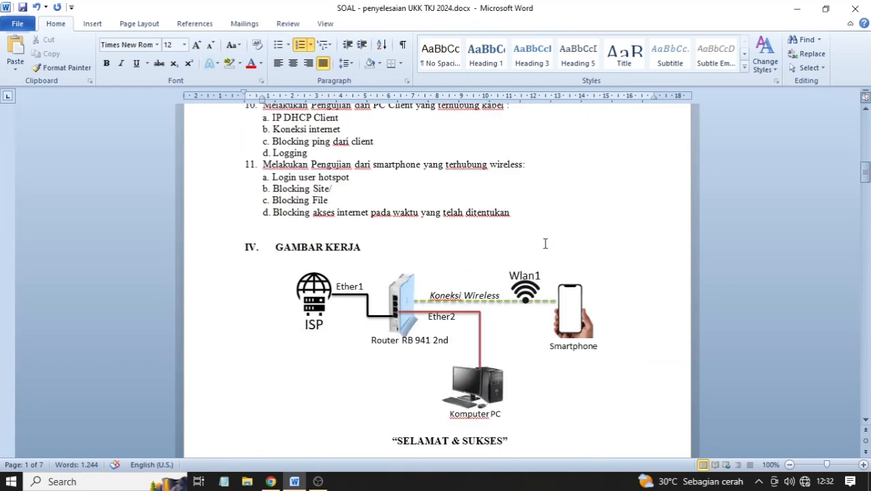
{"action": "scroll", "coordinate": [545, 243], "scroll_direction": "up", "scroll_amount": 2}
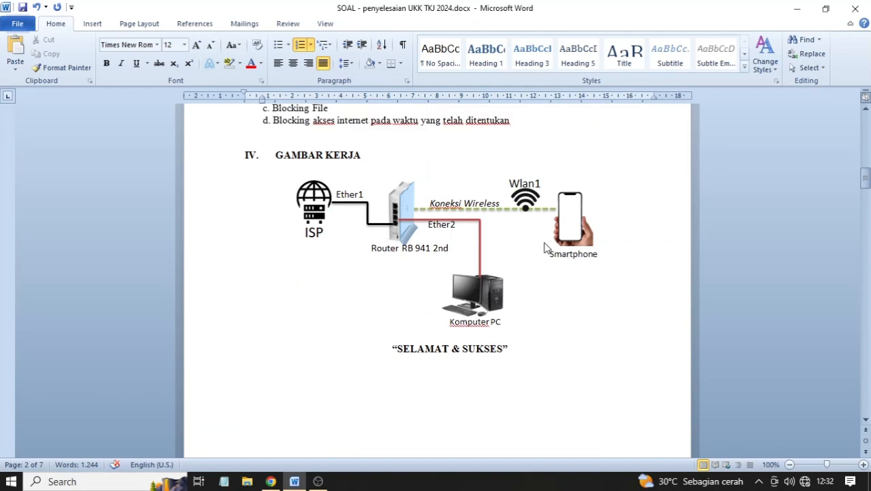
{"action": "scroll", "coordinate": [488, 280], "scroll_direction": "down", "scroll_amount": 4}
{"action": "scroll", "coordinate": [488, 280], "scroll_direction": "up", "scroll_amount": 4}
- Minimize Word to reveal the desktop and refresh the desktop twice
{"action": "left_click", "coordinate": [317, 481]}
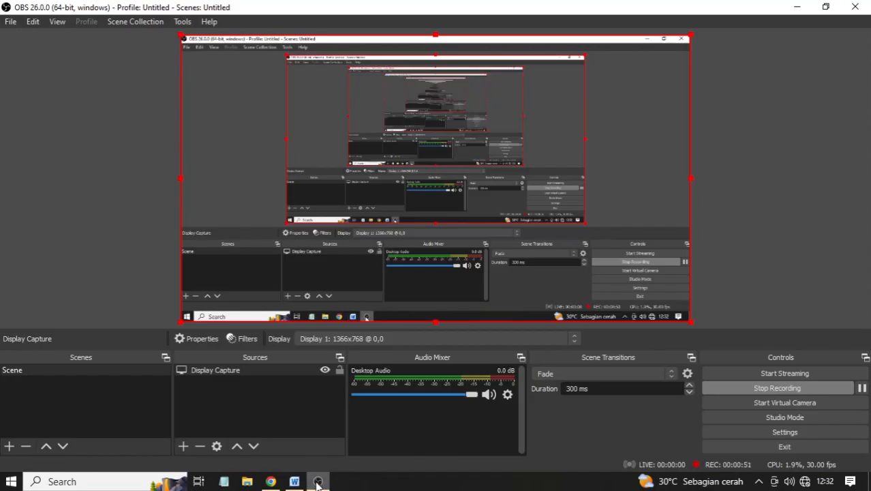
{"action": "left_click", "coordinate": [317, 481]}
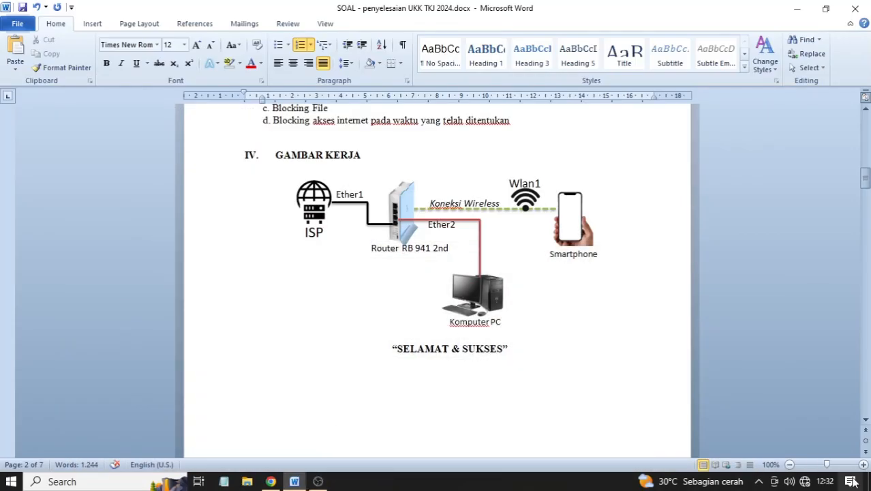
{"action": "left_click", "coordinate": [796, 9]}
{"action": "right_click", "coordinate": [406, 74]}
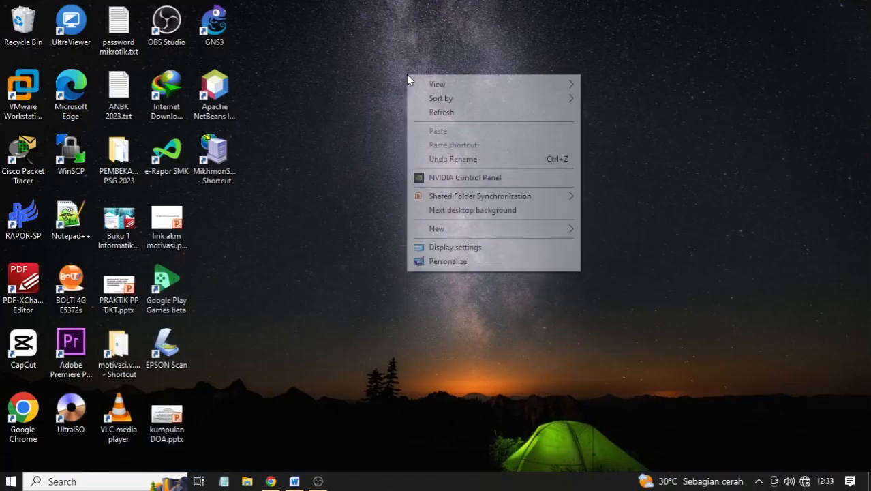
{"action": "left_click", "coordinate": [430, 114]}
{"action": "right_click", "coordinate": [340, 141]}
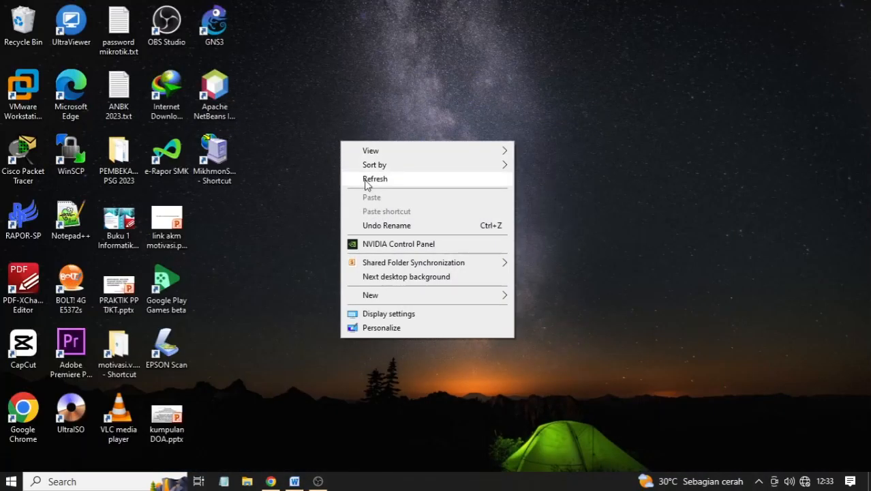
{"action": "left_click", "coordinate": [363, 180]}
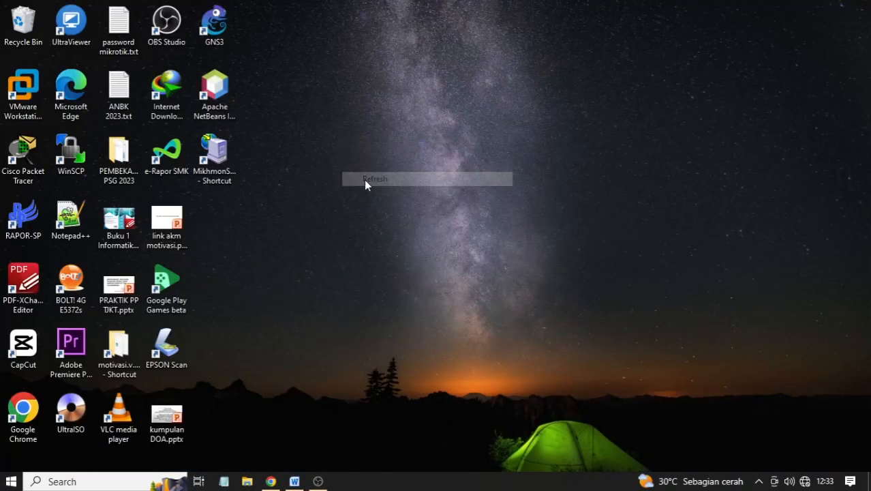
- In Display settings, set Multiple displays to Duplicate these displays
{"action": "right_click", "coordinate": [455, 119]}
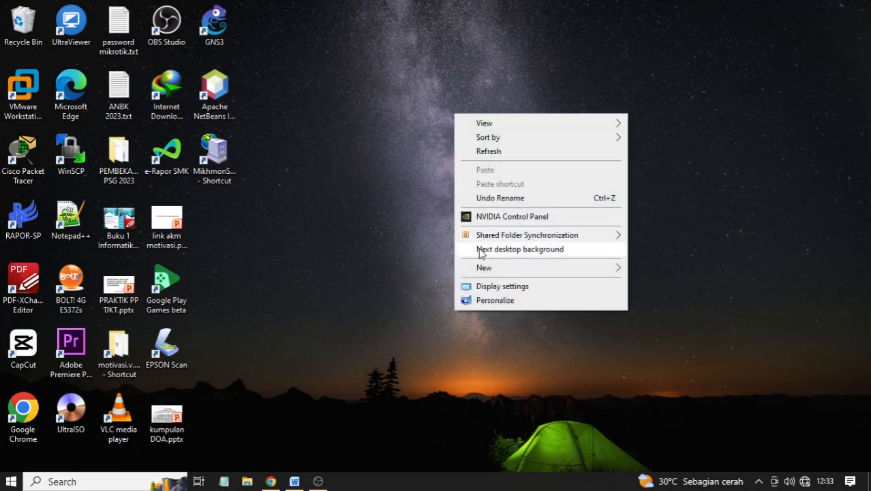
{"action": "left_click", "coordinate": [493, 286]}
{"action": "left_click", "coordinate": [443, 204]}
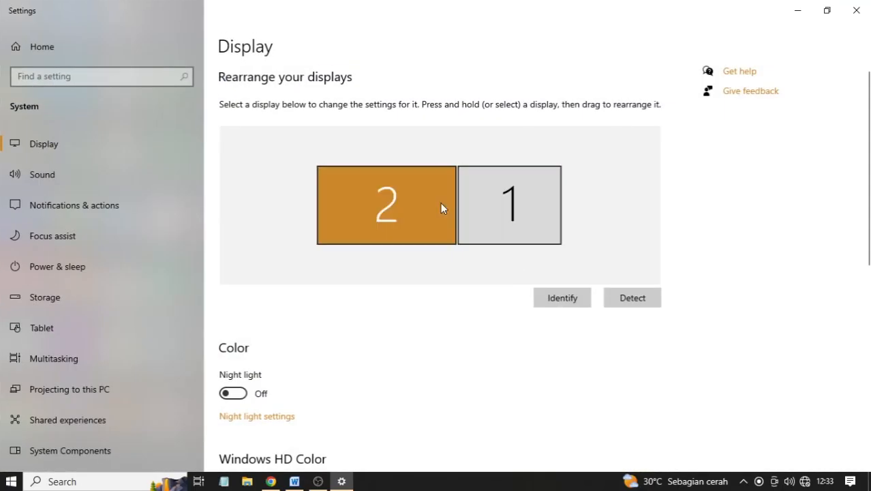
{"action": "scroll", "coordinate": [440, 225], "scroll_direction": "down", "scroll_amount": 5}
{"action": "left_click", "coordinate": [271, 331]}
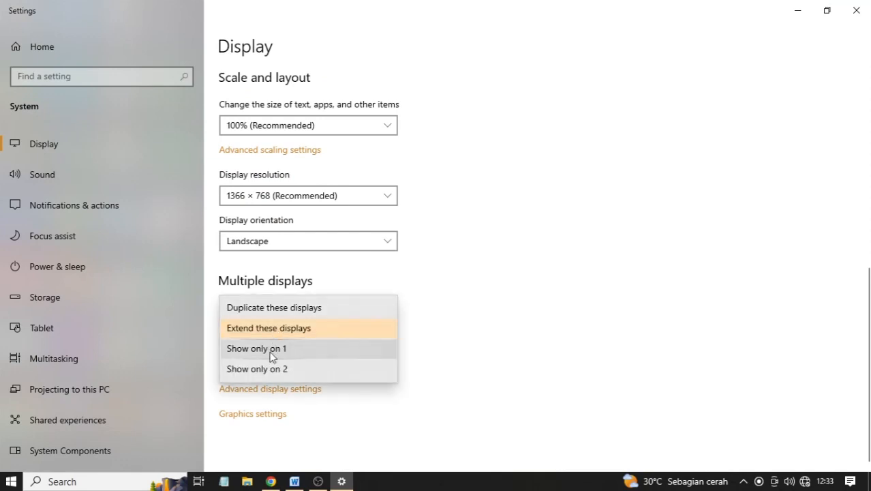
{"action": "left_click", "coordinate": [285, 313]}
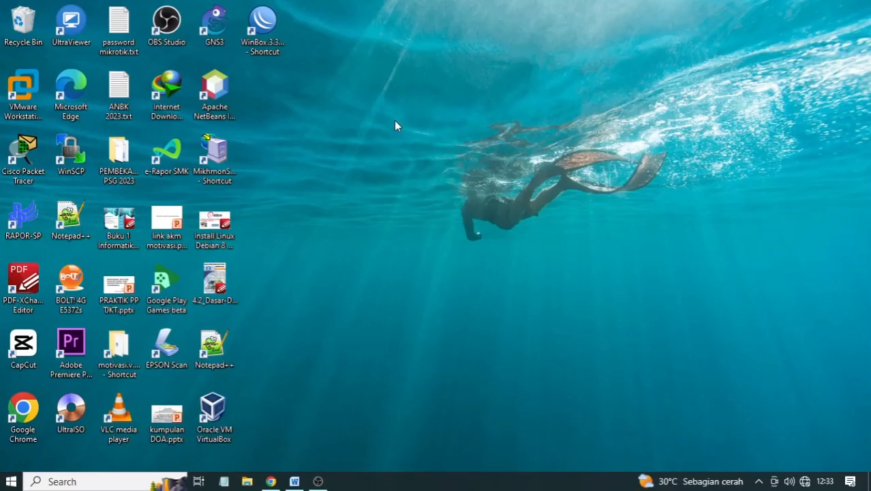
- Refresh the desktop, launch WinBox and clear its prefilled router address
{"action": "right_click", "coordinate": [394, 122]}
{"action": "left_click", "coordinate": [423, 158]}
{"action": "double_click", "coordinate": [263, 28]}
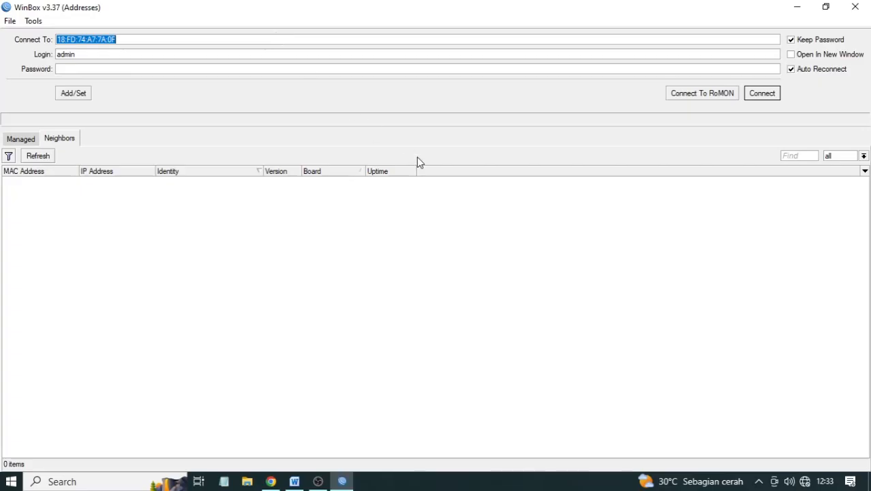
{"action": "left_click", "coordinate": [371, 208]}
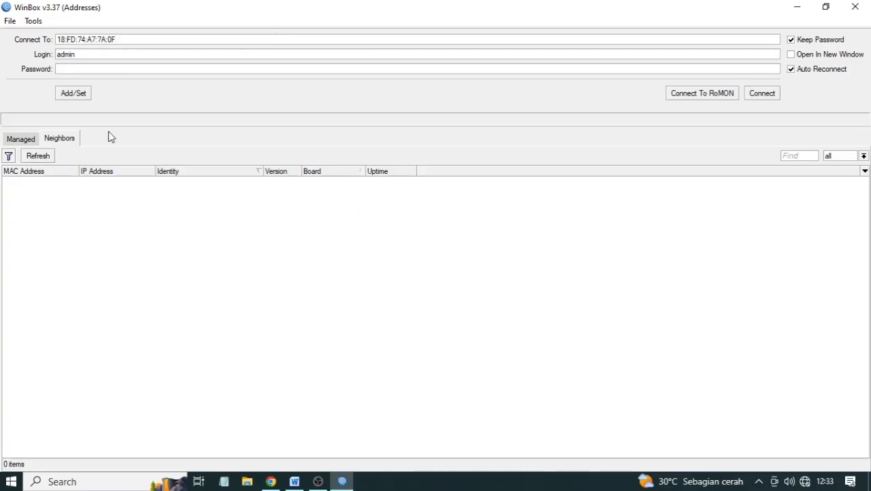
{"action": "left_click", "coordinate": [294, 481]}
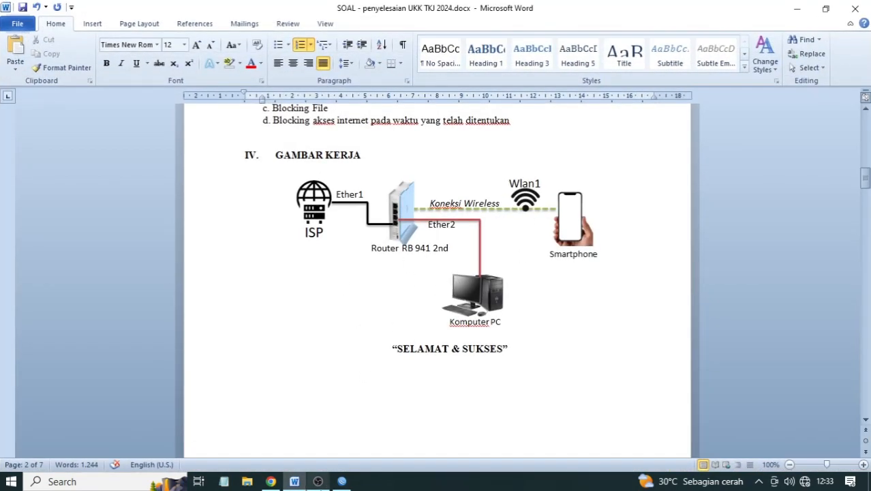
{"action": "left_click", "coordinate": [342, 481]}
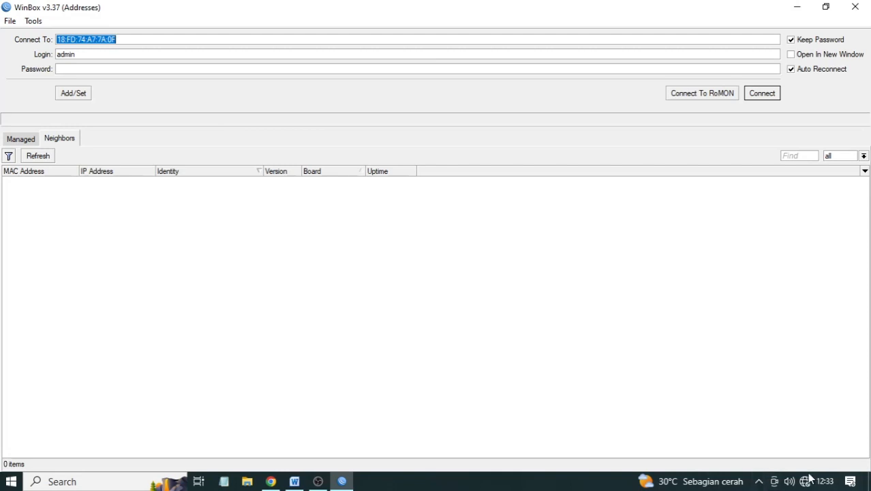
- Open the network adapter list full screen and bring up the Lokal adapter's status
{"action": "right_click", "coordinate": [806, 481]}
{"action": "left_click", "coordinate": [801, 460]}
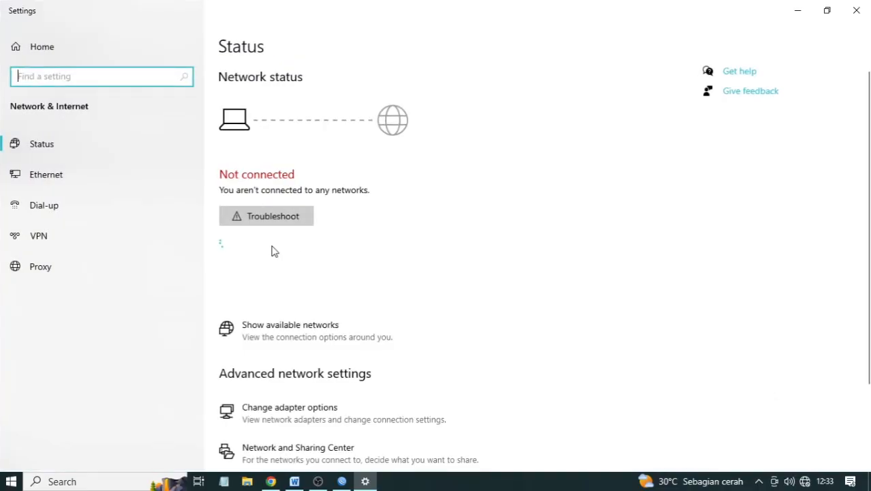
{"action": "left_click", "coordinate": [304, 424]}
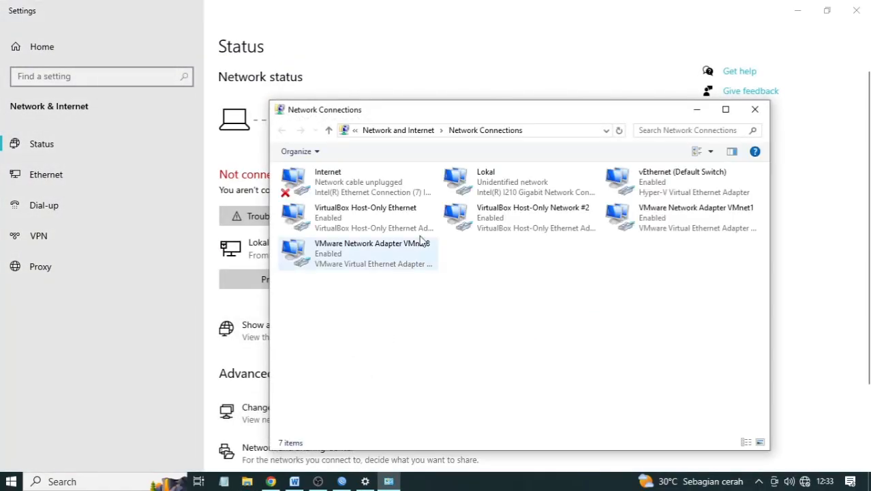
{"action": "left_click", "coordinate": [368, 182]}
{"action": "left_click", "coordinate": [726, 109]}
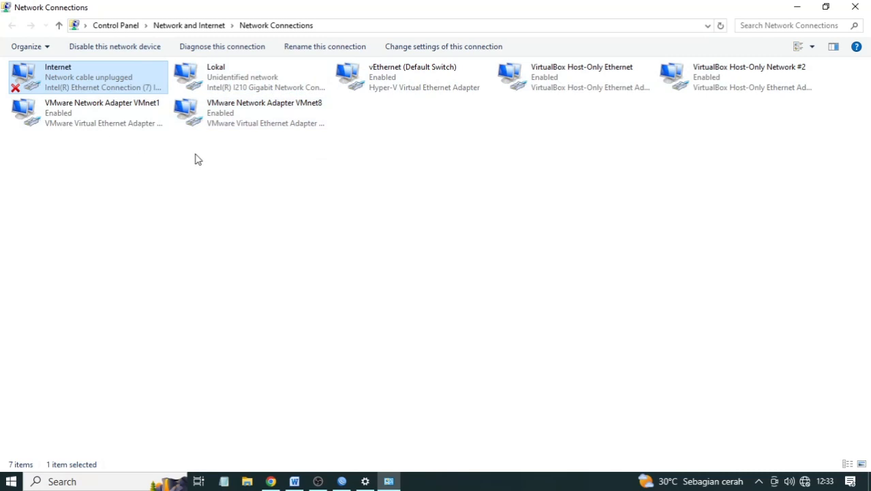
{"action": "left_click", "coordinate": [204, 78]}
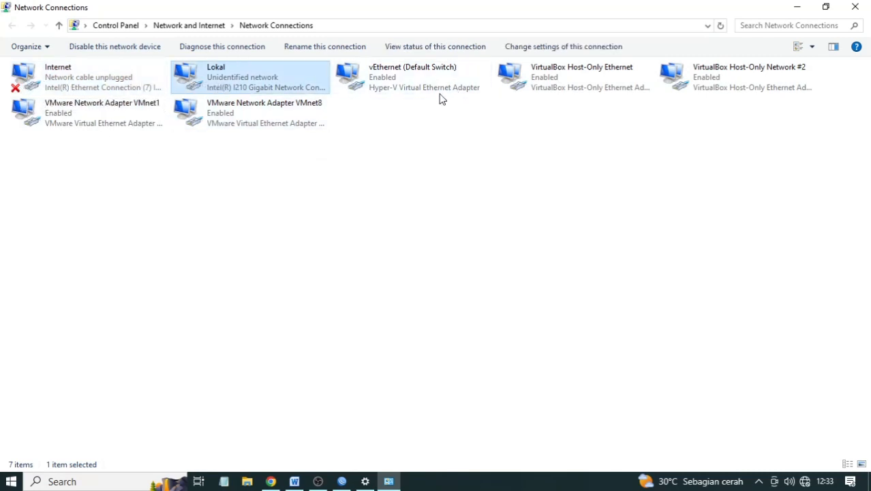
{"action": "double_click", "coordinate": [219, 81]}
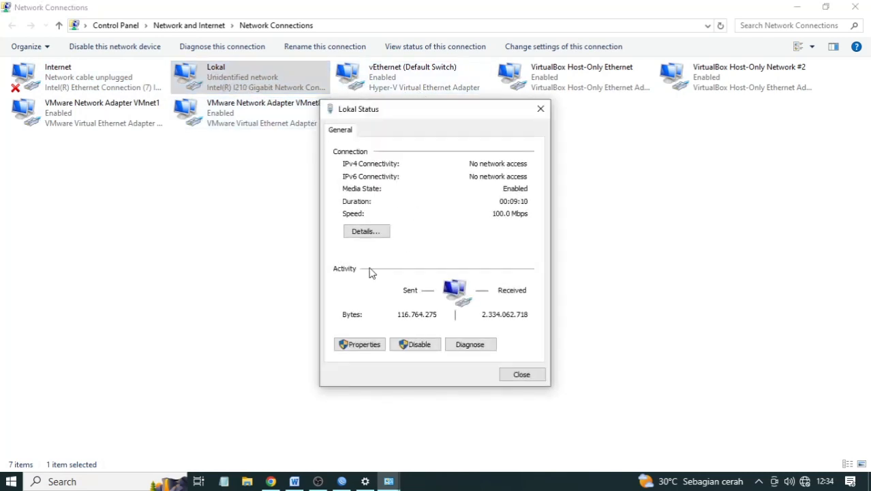
- Give Lokal the static IPv4 address 192.168.88.2 with mask 255.255.255.0 and save
{"action": "left_click", "coordinate": [365, 343]}
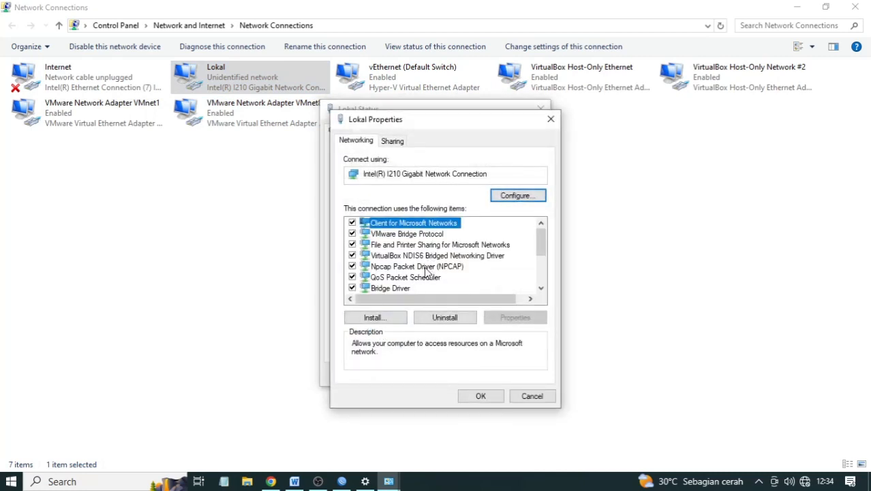
{"action": "scroll", "coordinate": [407, 259], "scroll_direction": "down", "scroll_amount": 2}
{"action": "double_click", "coordinate": [450, 224]}
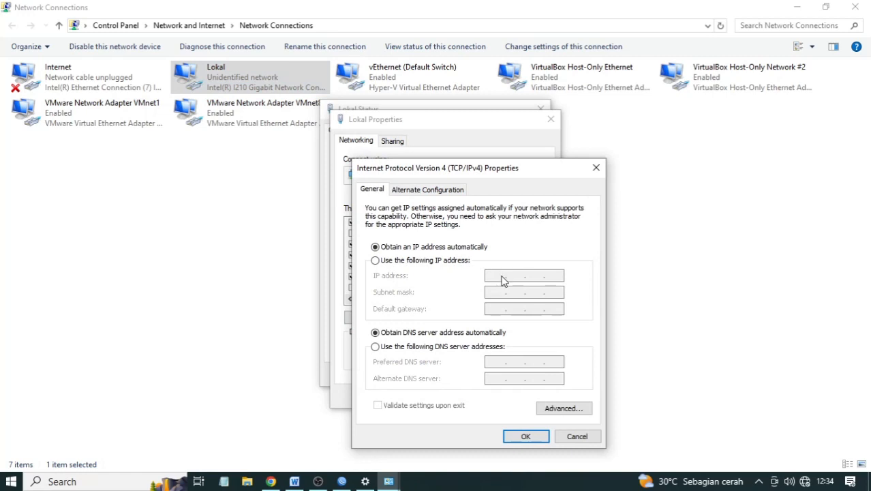
{"action": "left_click", "coordinate": [426, 260]}
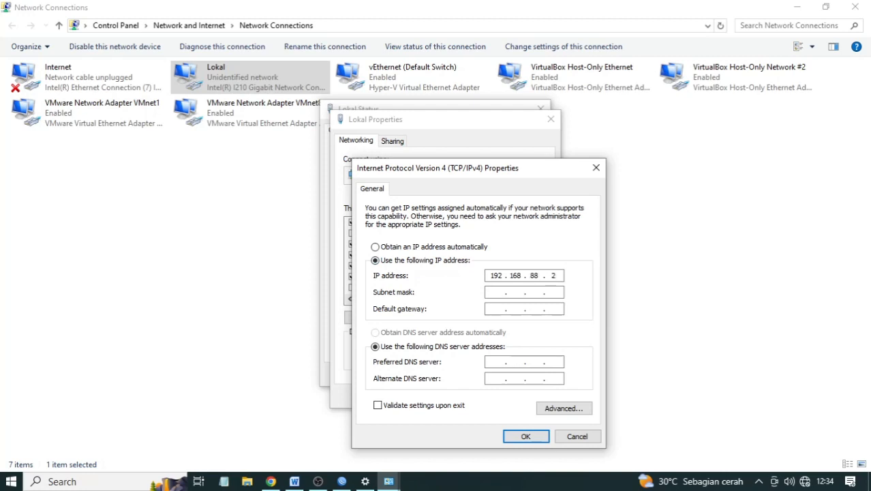
{"action": "key", "text": "Tab"}
{"action": "left_click", "coordinate": [525, 436]}
{"action": "left_click", "coordinate": [495, 395]}
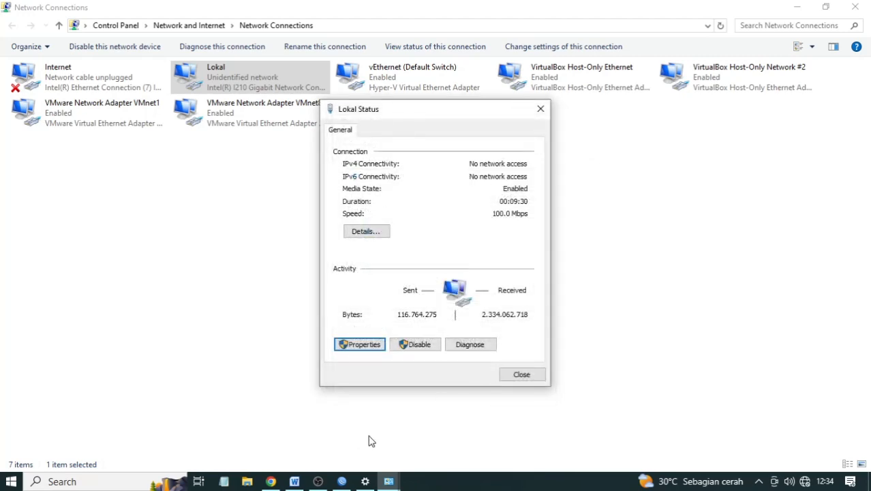
- Connect WinBox as admin to the discovered hAP lite router by its MAC address
{"action": "left_click", "coordinate": [341, 481]}
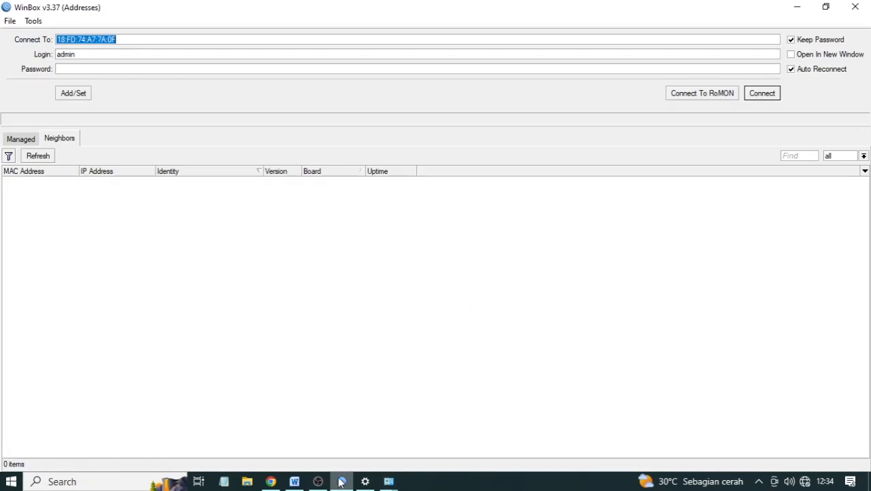
{"action": "left_click", "coordinate": [38, 157]}
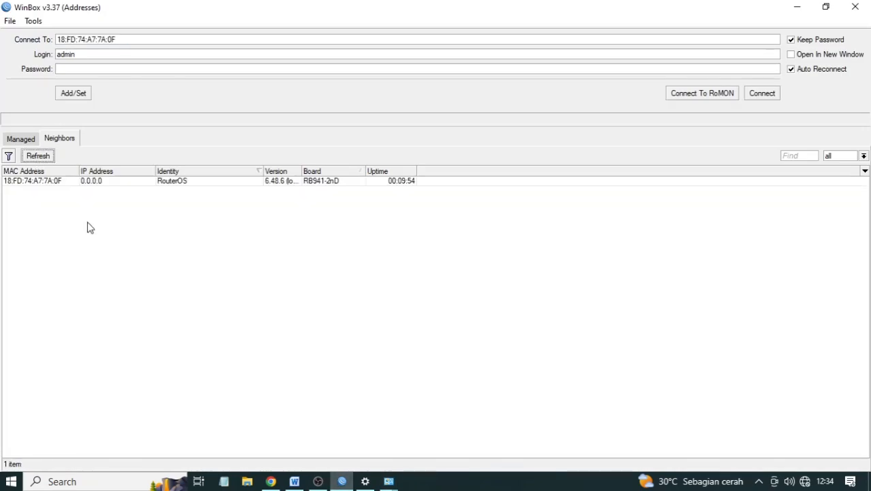
{"action": "left_click", "coordinate": [106, 181]}
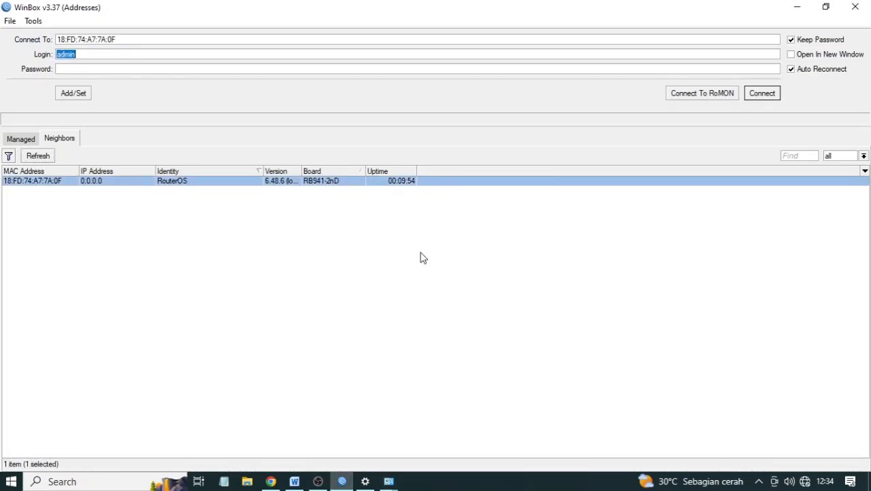
{"action": "left_click", "coordinate": [762, 93]}
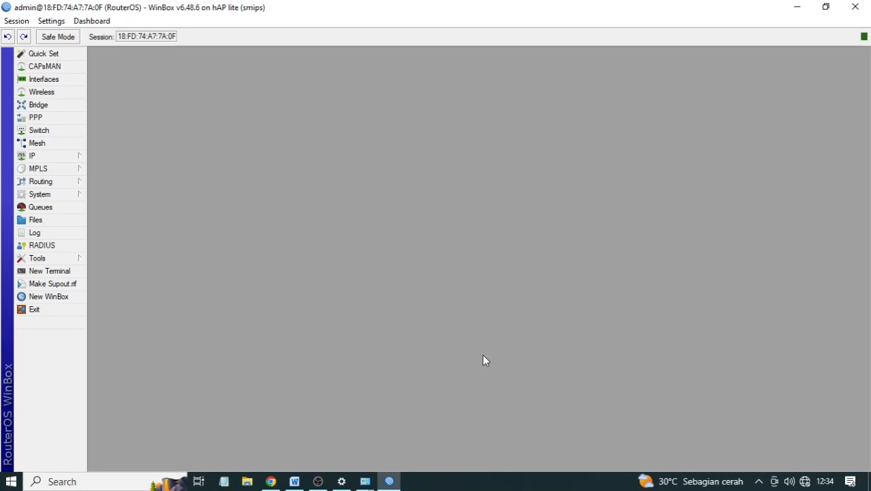
{"action": "left_click", "coordinate": [294, 481]}
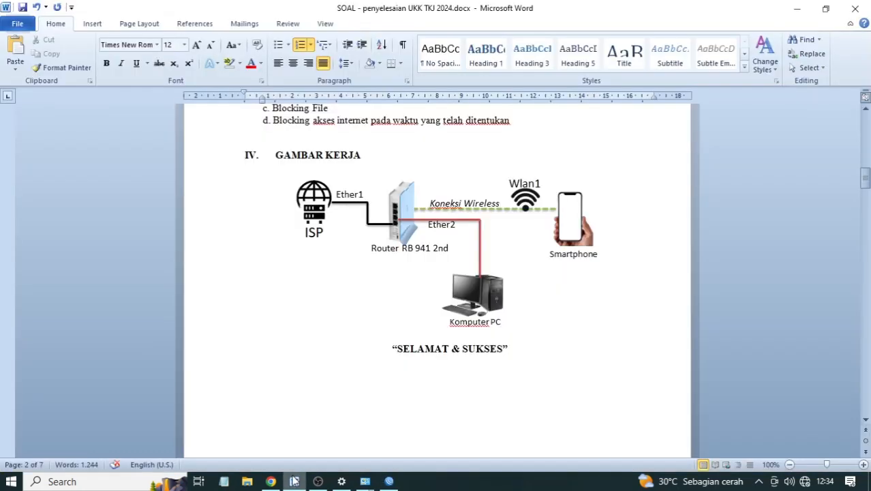
{"action": "scroll", "coordinate": [317, 381], "scroll_direction": "up", "scroll_amount": 10}
{"action": "scroll", "coordinate": [385, 205], "scroll_direction": "up", "scroll_amount": 8}
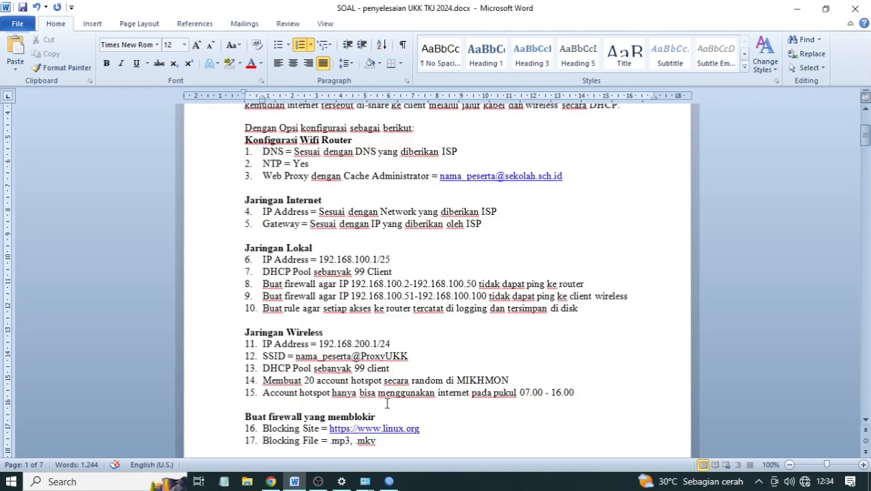
{"action": "left_click", "coordinate": [389, 481]}
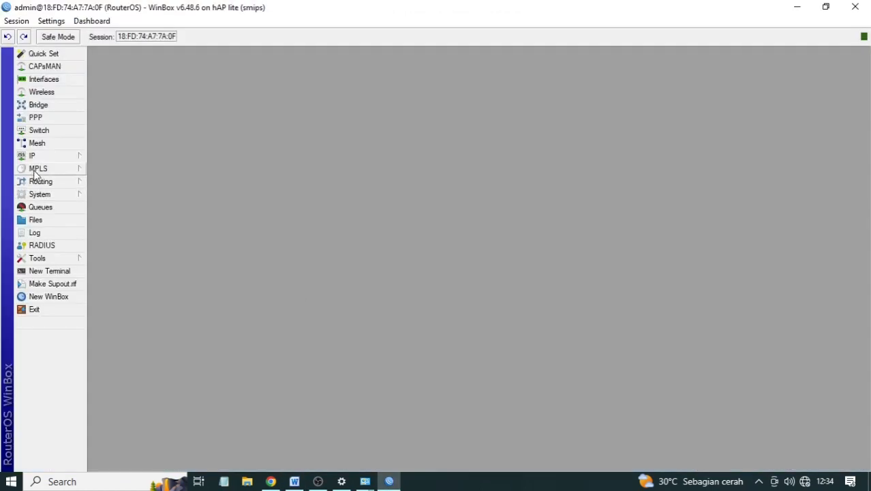
- Change the router's system identity from RouterOS to the user's name
{"action": "left_click", "coordinate": [41, 195]}
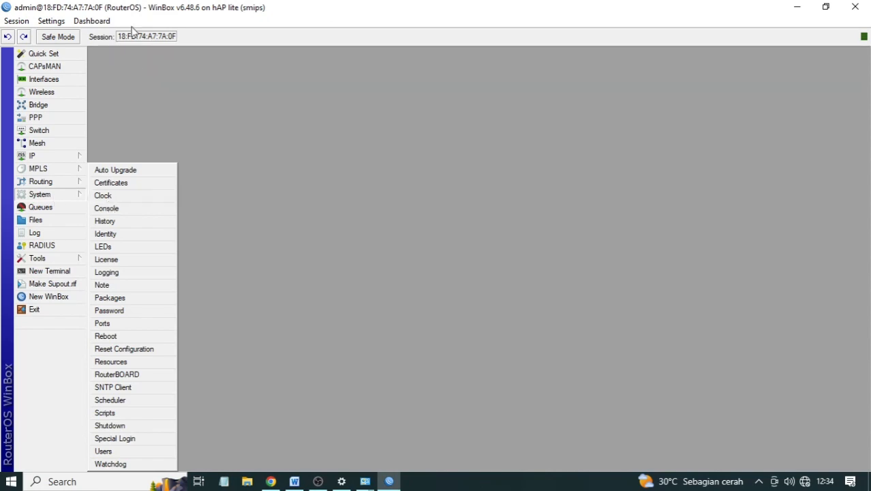
{"action": "left_click", "coordinate": [116, 236]}
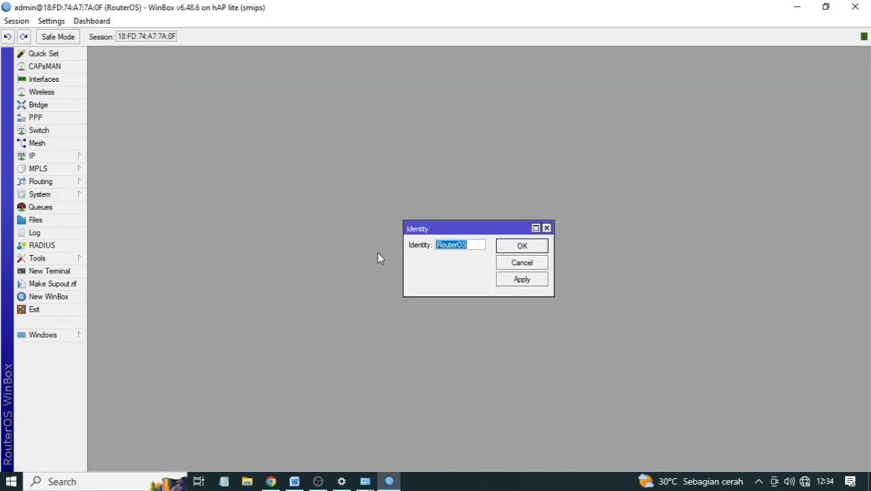
{"action": "type", "text": "ARDIANSYAH"}
{"action": "left_click", "coordinate": [522, 279]}
{"action": "left_click", "coordinate": [528, 247]}
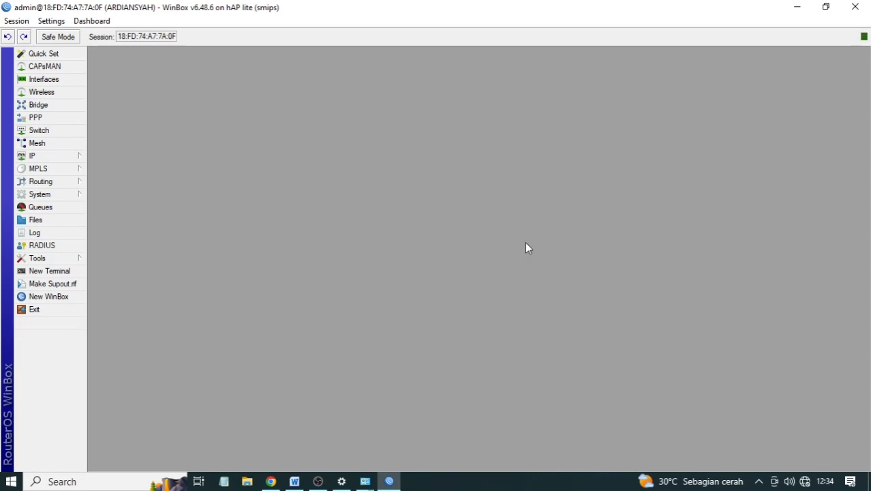
{"action": "left_click", "coordinate": [294, 481]}
- Highlight the Jaringan Internet heading and items 4–5 in yellow
{"action": "scroll", "coordinate": [341, 163], "scroll_direction": "down", "scroll_amount": 5}
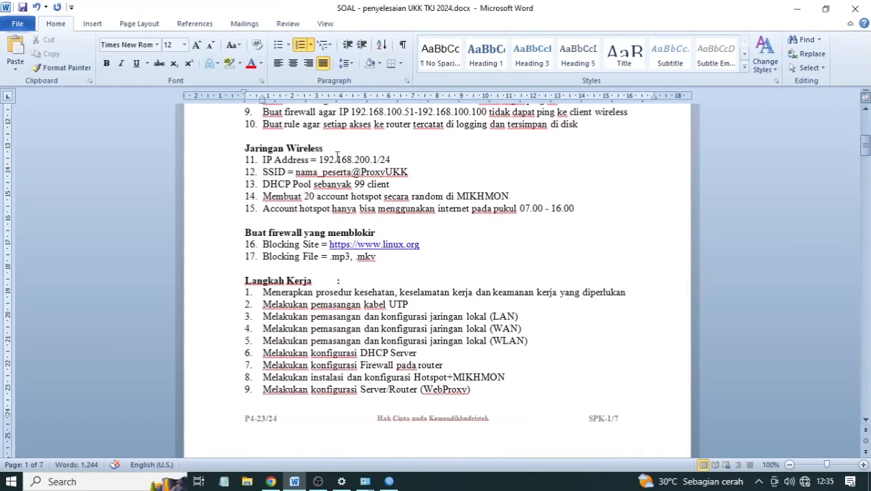
{"action": "scroll", "coordinate": [337, 157], "scroll_direction": "up", "scroll_amount": 4}
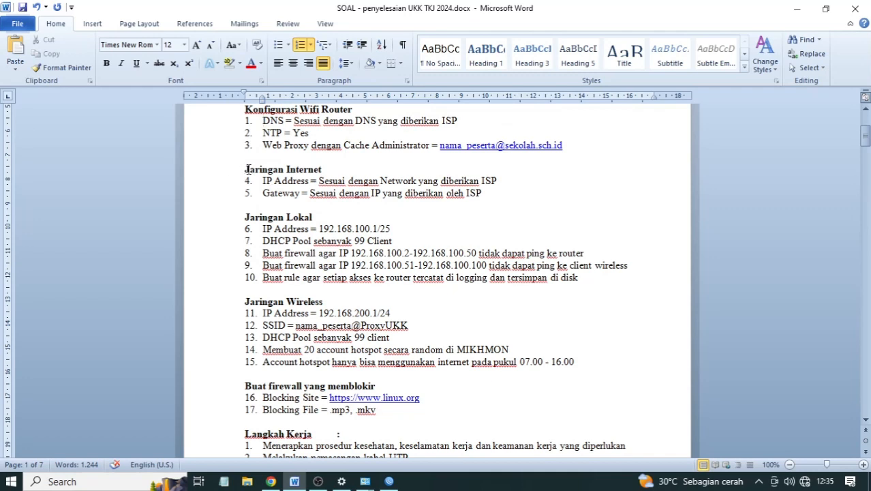
{"action": "left_click_drag", "start_coordinate": [483, 193], "coordinate": [248, 179]}
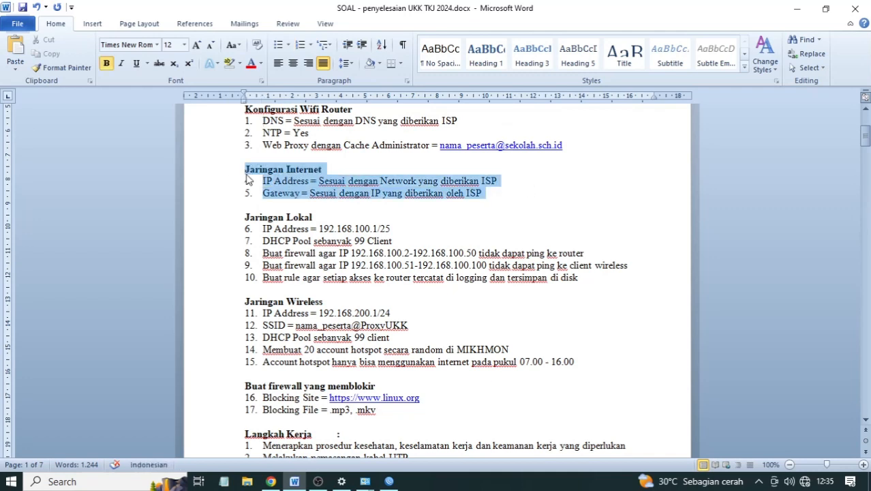
{"action": "left_click", "coordinate": [240, 63]}
{"action": "left_click", "coordinate": [232, 82]}
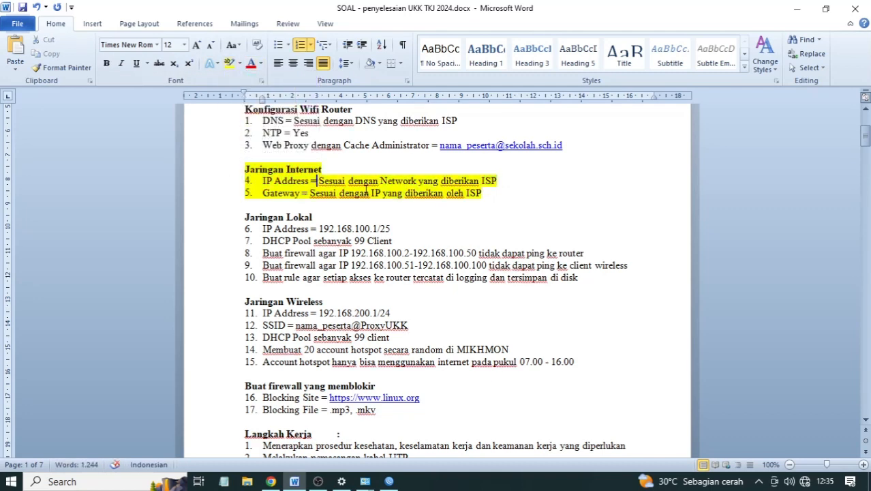
- Review the task sheet again, then return to WinBox and expand the IP menu
{"action": "left_click", "coordinate": [389, 481]}
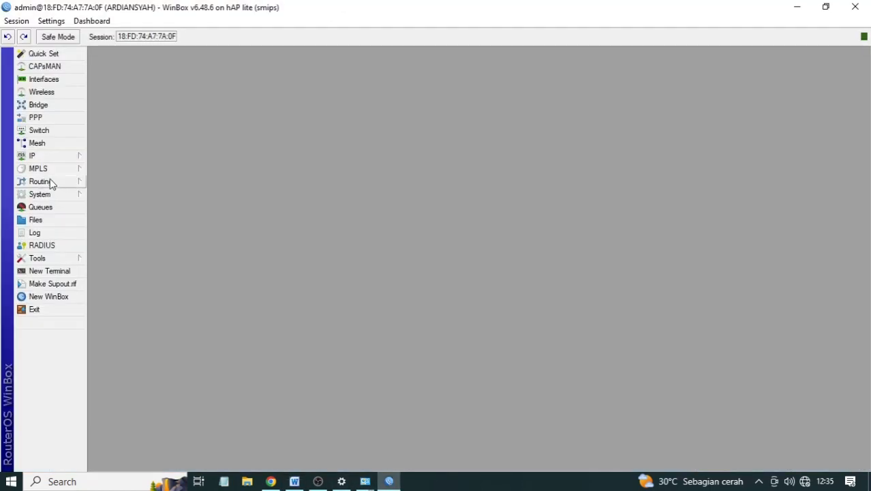
{"action": "left_click", "coordinate": [294, 481]}
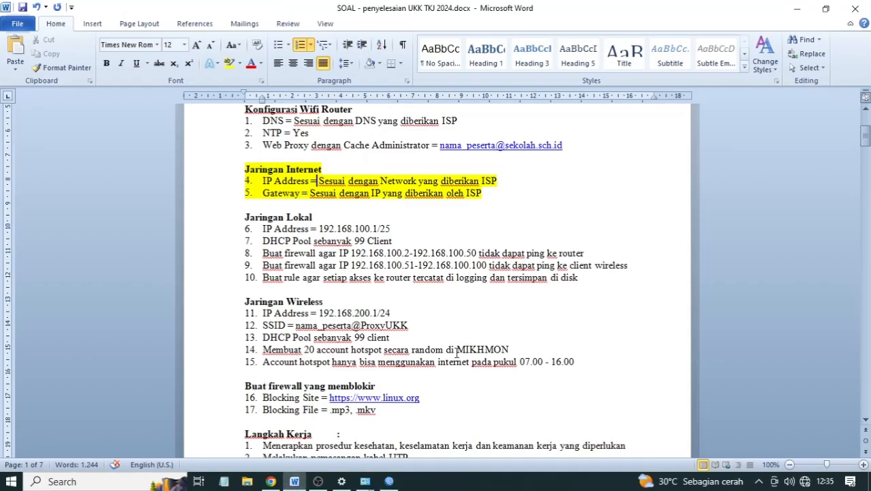
{"action": "scroll", "coordinate": [458, 358], "scroll_direction": "down", "scroll_amount": 10}
{"action": "scroll", "coordinate": [458, 357], "scroll_direction": "down", "scroll_amount": 6}
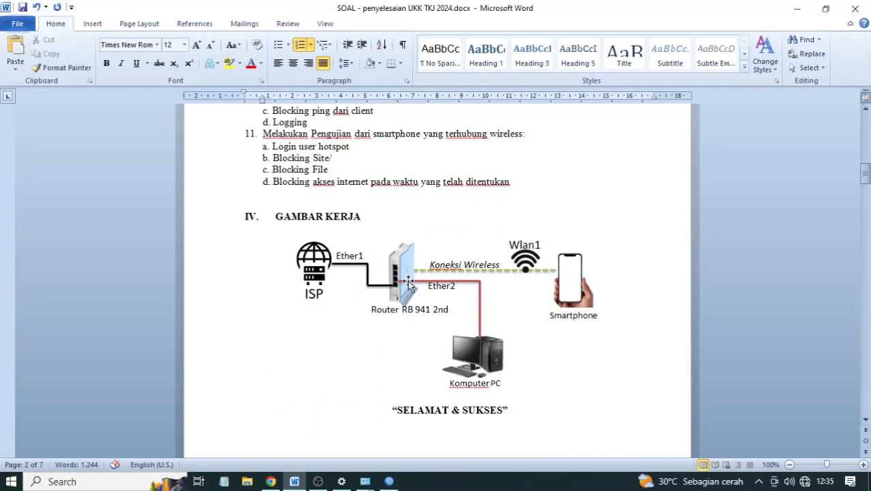
{"action": "scroll", "coordinate": [323, 276], "scroll_direction": "up", "scroll_amount": 15}
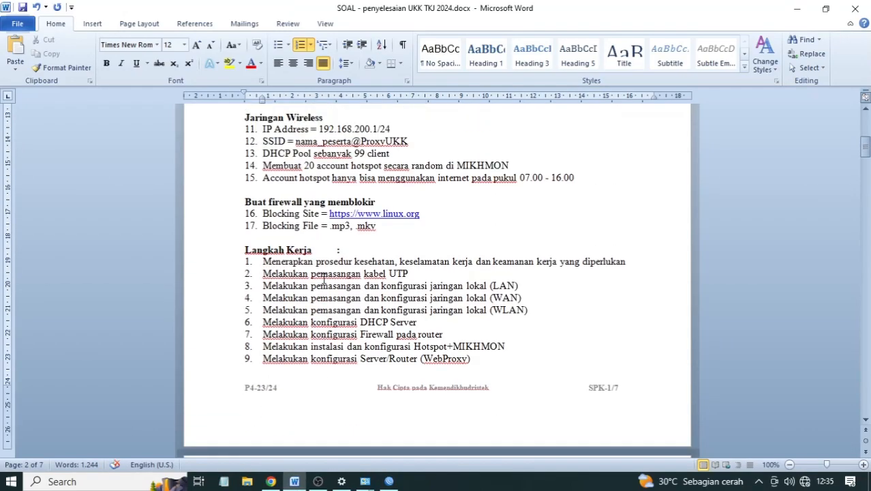
{"action": "scroll", "coordinate": [324, 276], "scroll_direction": "up", "scroll_amount": 3}
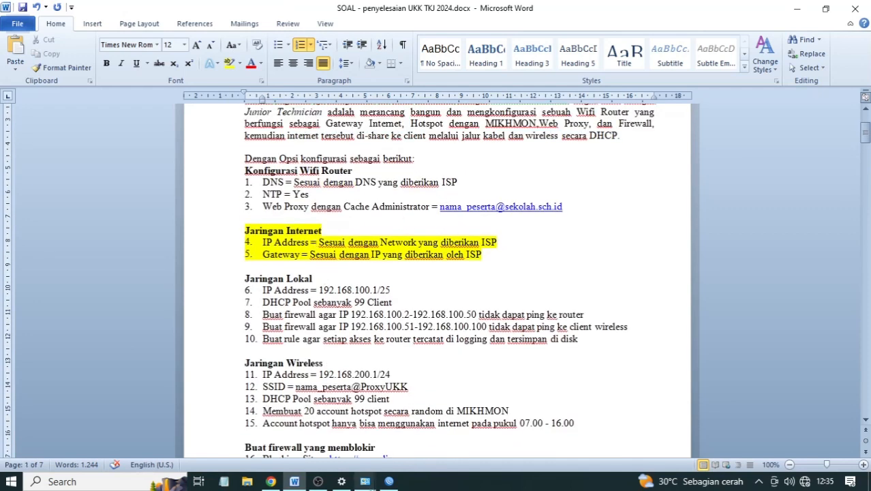
{"action": "left_click", "coordinate": [389, 481]}
{"action": "left_click", "coordinate": [47, 156]}
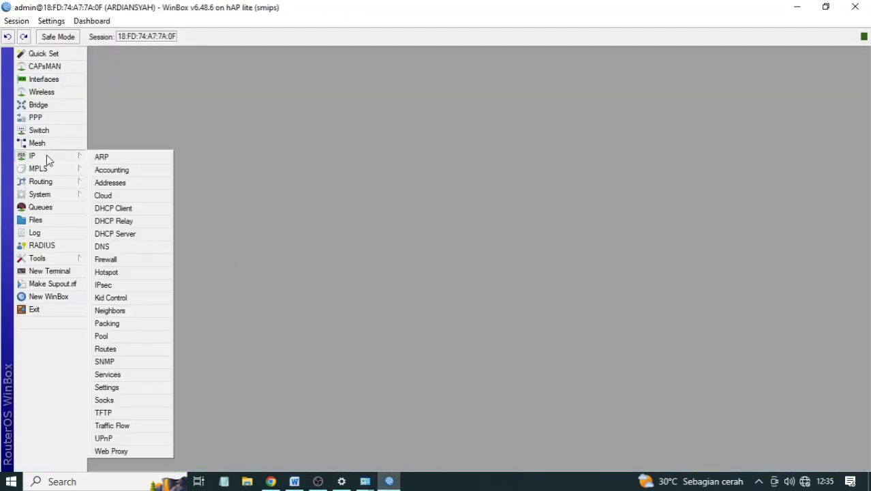
- Add a DHCP client on ether1 and widen the list to show its address 192.168.10.253/24
{"action": "left_click", "coordinate": [119, 209]}
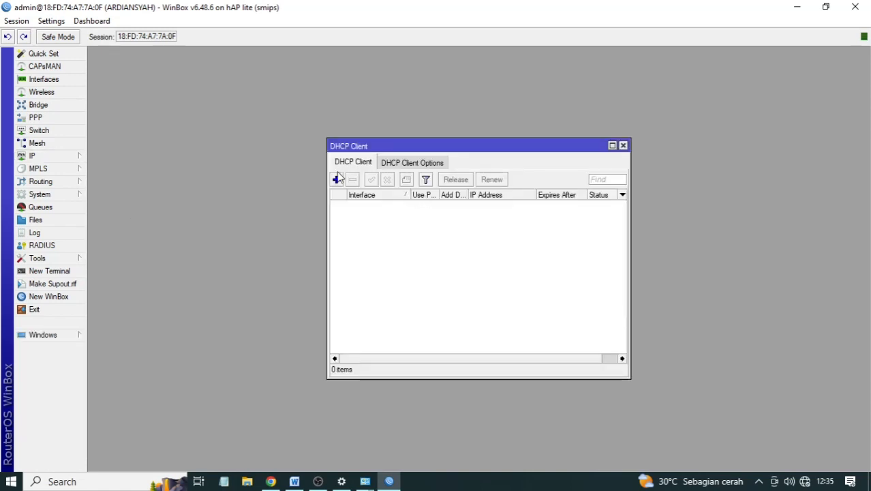
{"action": "left_click", "coordinate": [336, 179]}
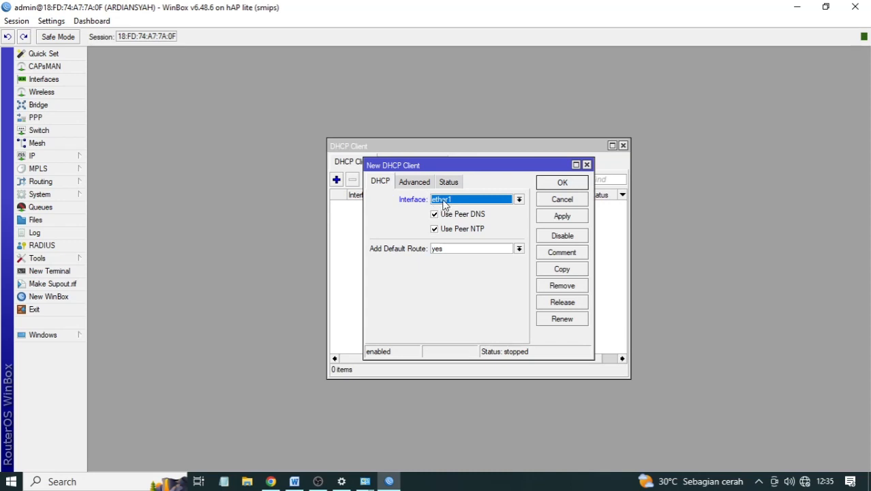
{"action": "left_click", "coordinate": [545, 217]}
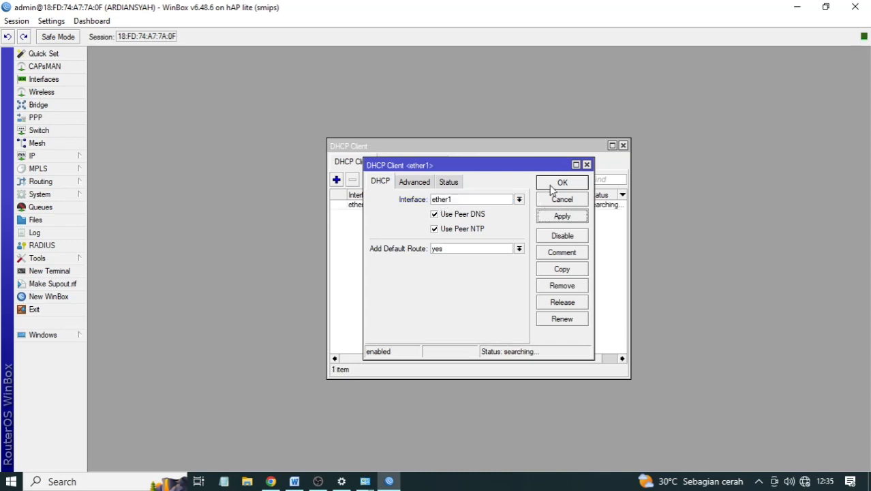
{"action": "left_click", "coordinate": [552, 186]}
{"action": "left_click_drag", "start_coordinate": [629, 221], "coordinate": [753, 220]}
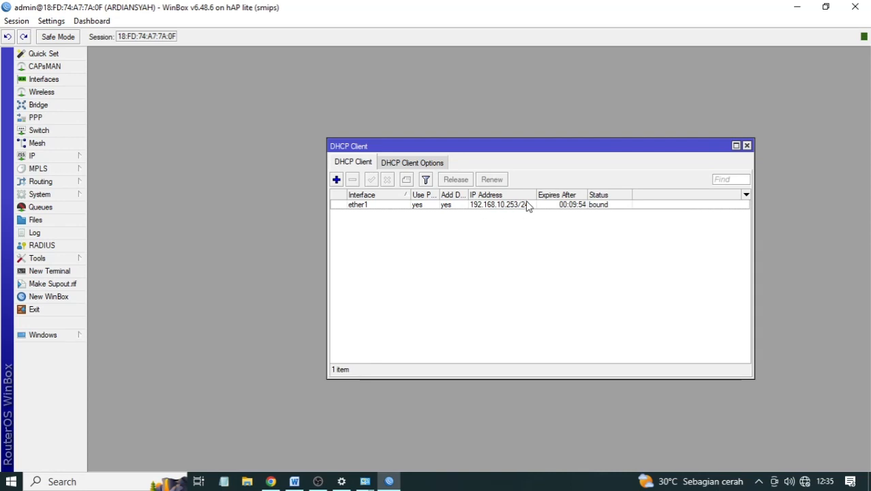
{"action": "left_click_drag", "start_coordinate": [536, 195], "coordinate": [554, 195]}
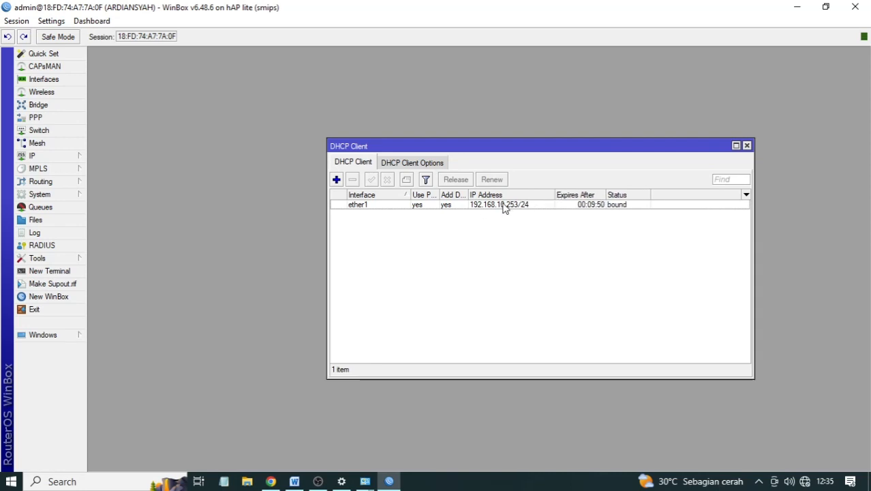
{"action": "left_click", "coordinate": [49, 155]}
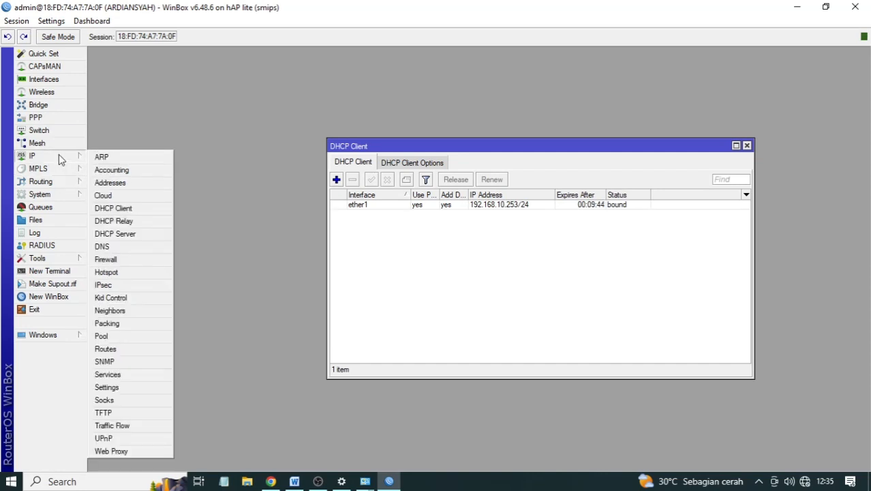
- Create a new firewall NAT rule with out-interface ether1
{"action": "left_click", "coordinate": [112, 259]}
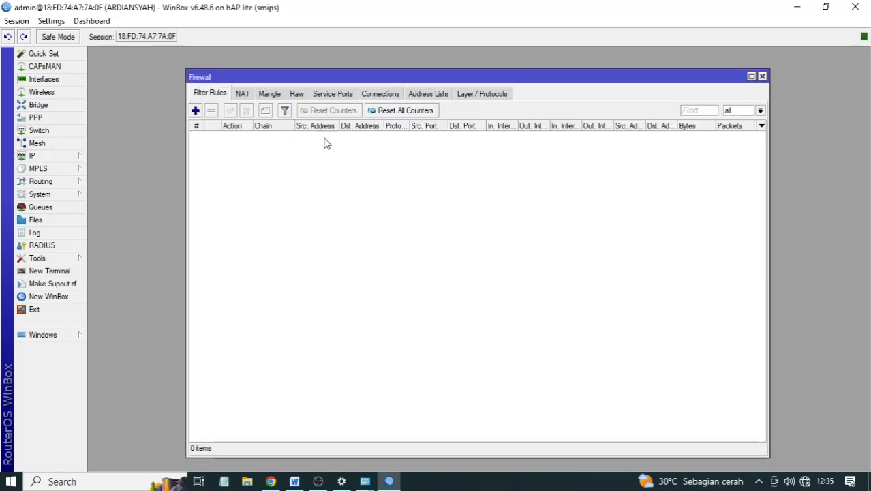
{"action": "left_click", "coordinate": [242, 94]}
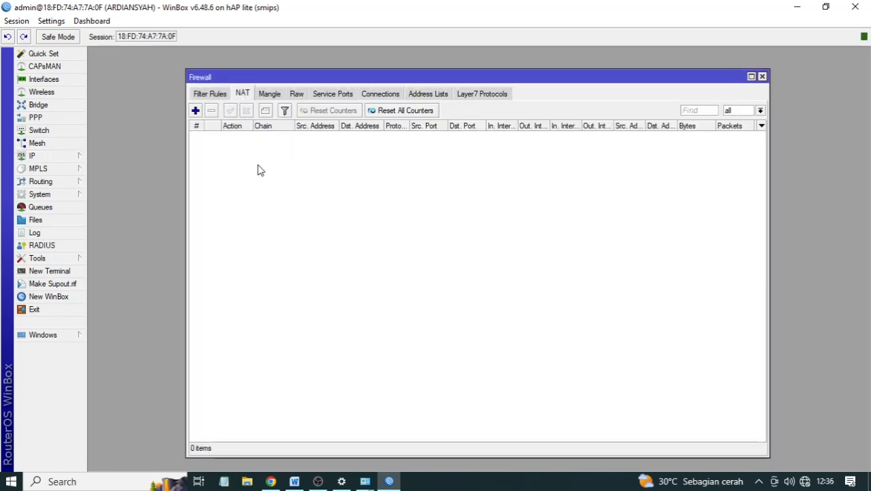
{"action": "left_click", "coordinate": [196, 110]}
{"action": "left_click", "coordinate": [261, 131]}
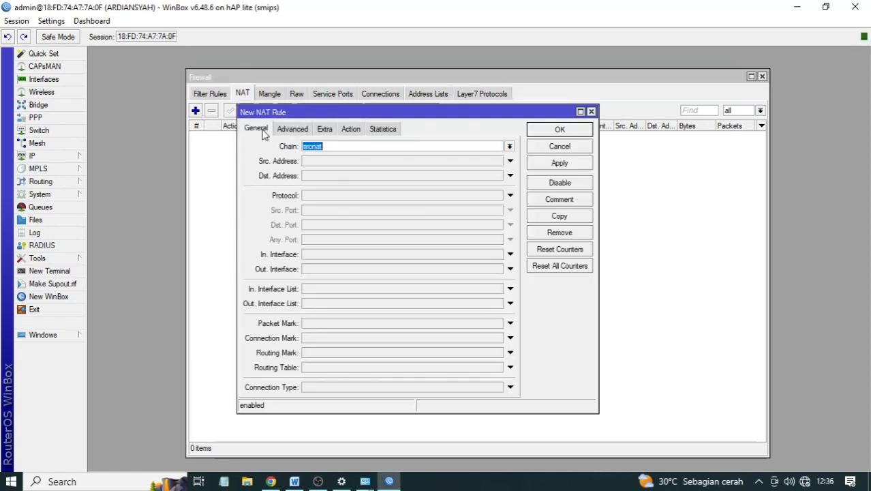
{"action": "left_click_drag", "start_coordinate": [238, 142], "coordinate": [415, 142]}
{"action": "left_click", "coordinate": [518, 130]}
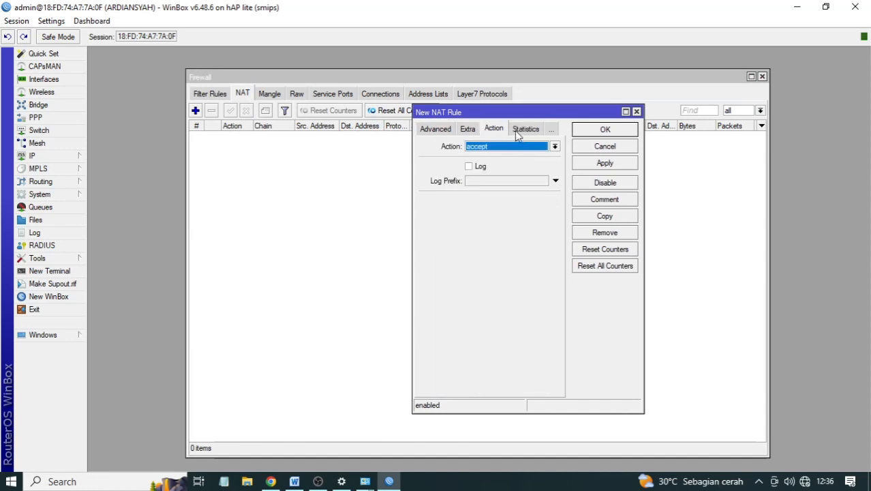
{"action": "left_click", "coordinate": [436, 130]}
{"action": "left_click", "coordinate": [429, 129]}
{"action": "left_click_drag", "start_coordinate": [413, 143], "coordinate": [252, 143]}
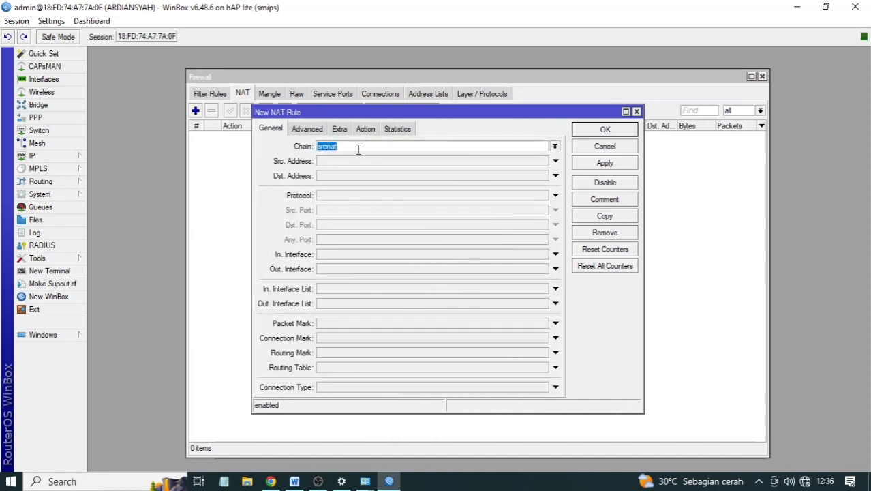
{"action": "left_click", "coordinate": [328, 269]}
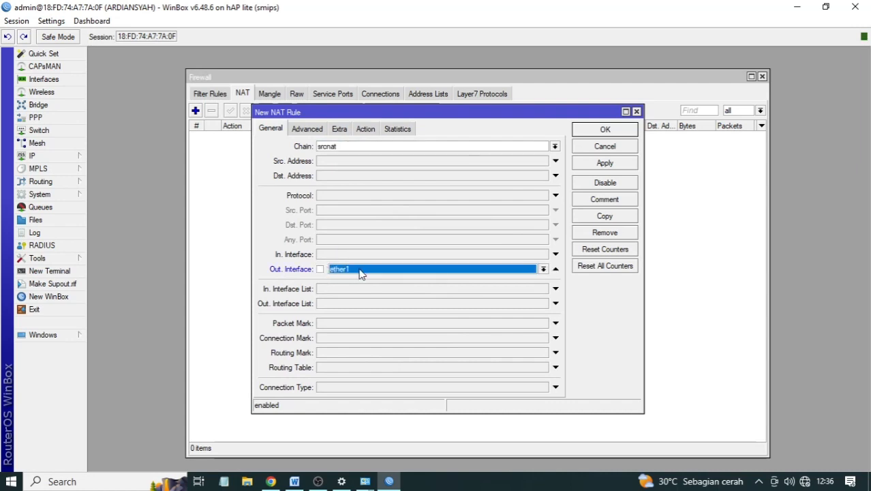
- Set the NAT rule's action to masquerade, save it, and select the new srcnat rule
{"action": "left_click", "coordinate": [365, 128]}
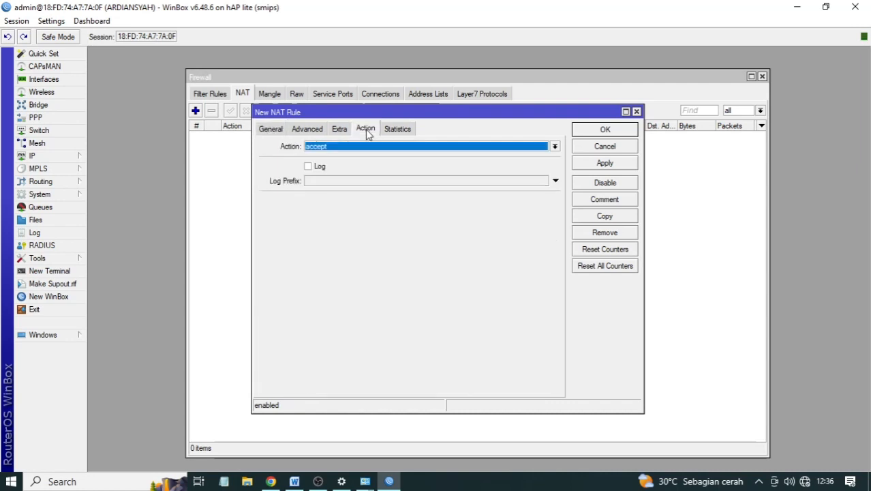
{"action": "left_click", "coordinate": [360, 147]}
{"action": "left_click", "coordinate": [352, 206]}
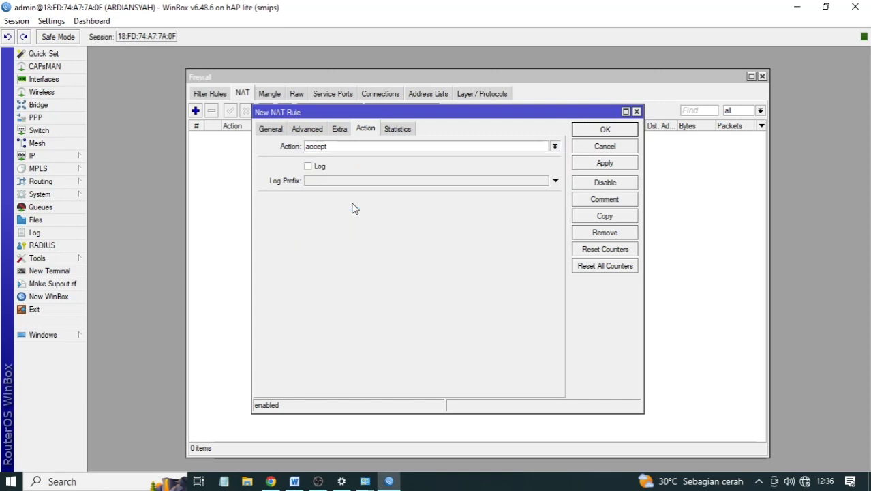
{"action": "left_click", "coordinate": [605, 167]}
{"action": "left_click", "coordinate": [602, 133]}
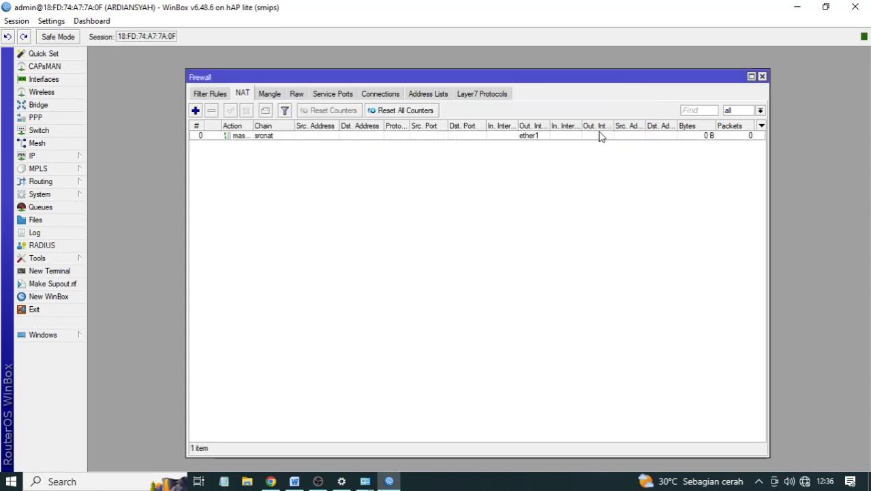
{"action": "left_click", "coordinate": [282, 136]}
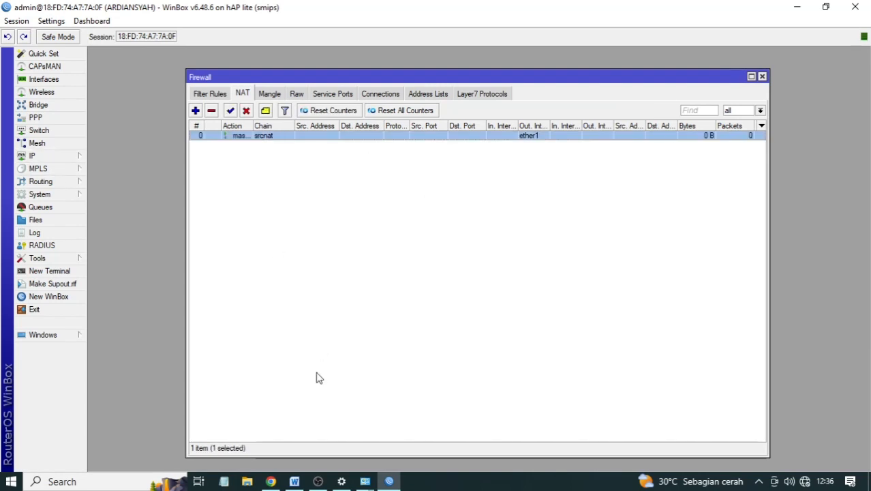
{"action": "left_click", "coordinate": [294, 481]}
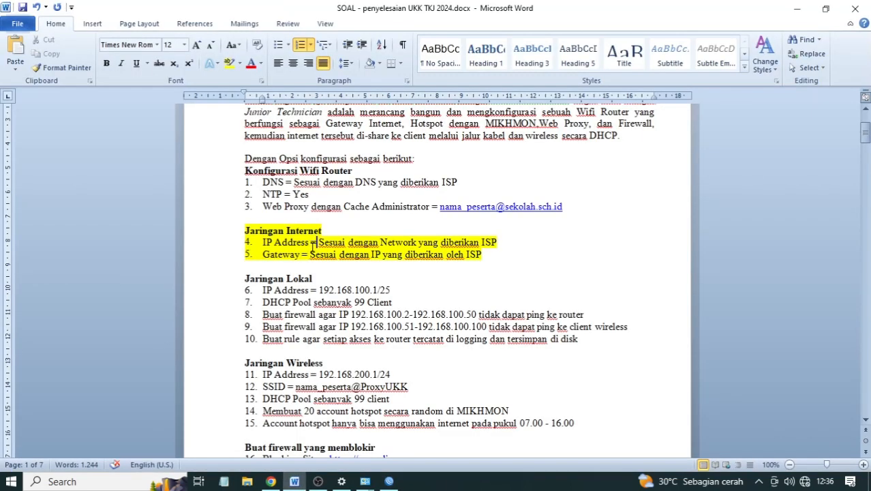
- Highlight the DNS value yellow in Word, then close WinBox's Firewall and DHCP Client windows
{"action": "left_click_drag", "start_coordinate": [472, 183], "coordinate": [293, 183]}
{"action": "left_click", "coordinate": [229, 63]}
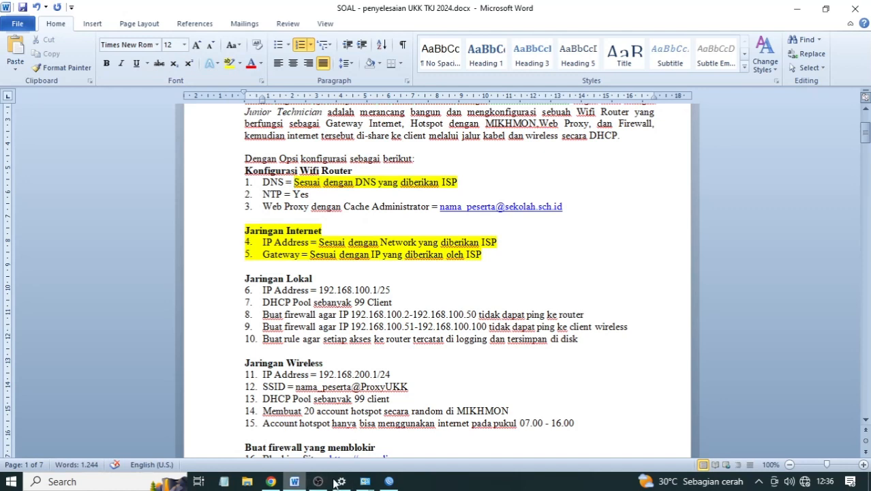
{"action": "left_click", "coordinate": [387, 481]}
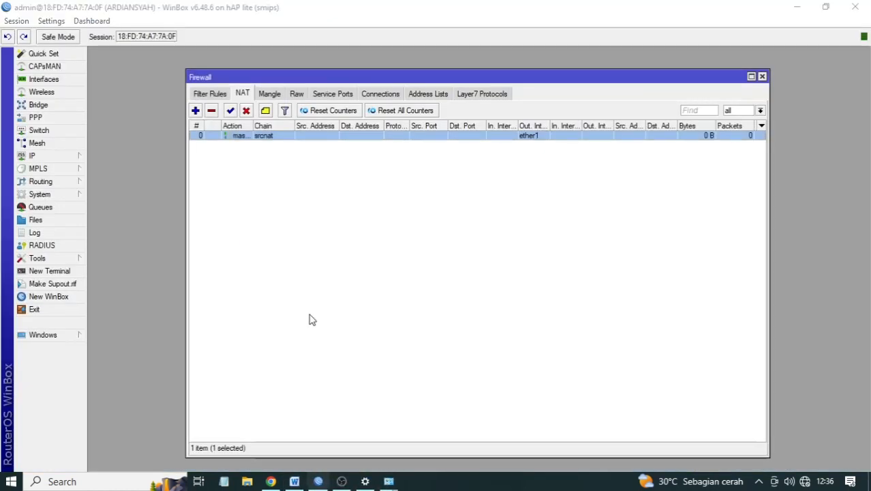
{"action": "left_click", "coordinate": [762, 77]}
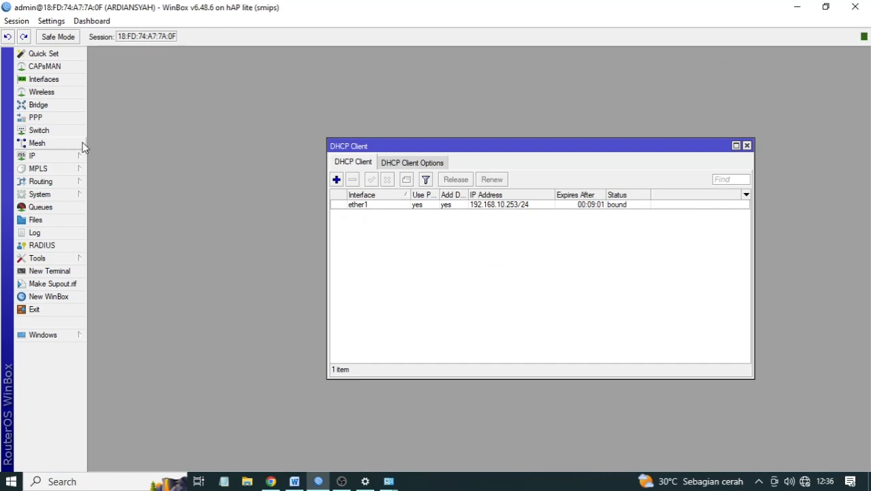
{"action": "left_click", "coordinate": [747, 146]}
- Set the router's DNS server to 8.8.8.8 with Allow Remote Requests enabled
{"action": "left_click", "coordinate": [71, 155]}
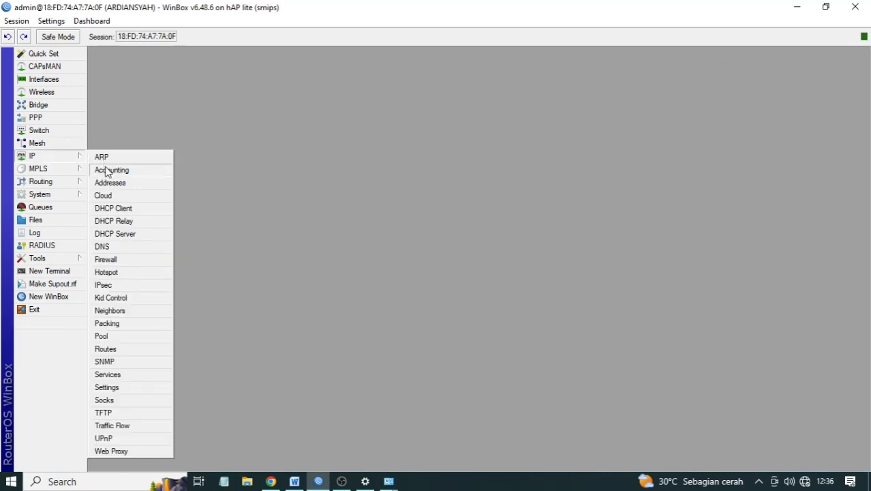
{"action": "left_click", "coordinate": [107, 246]}
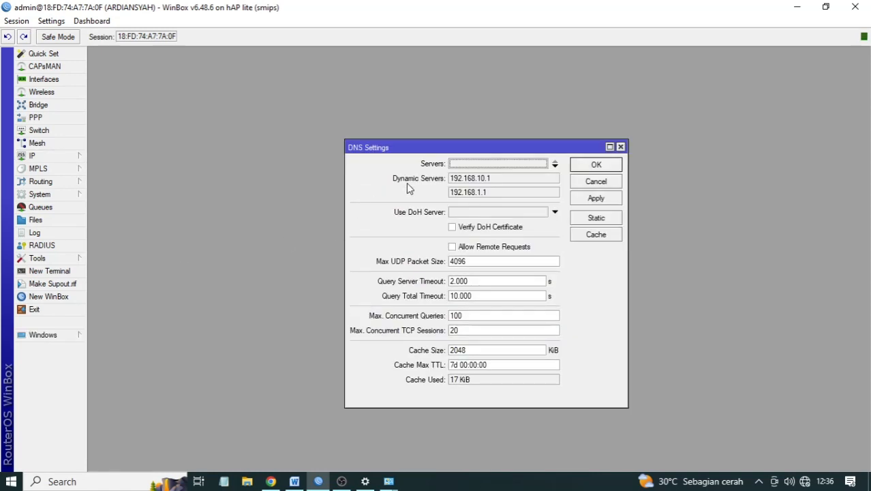
{"action": "left_click", "coordinate": [555, 165]}
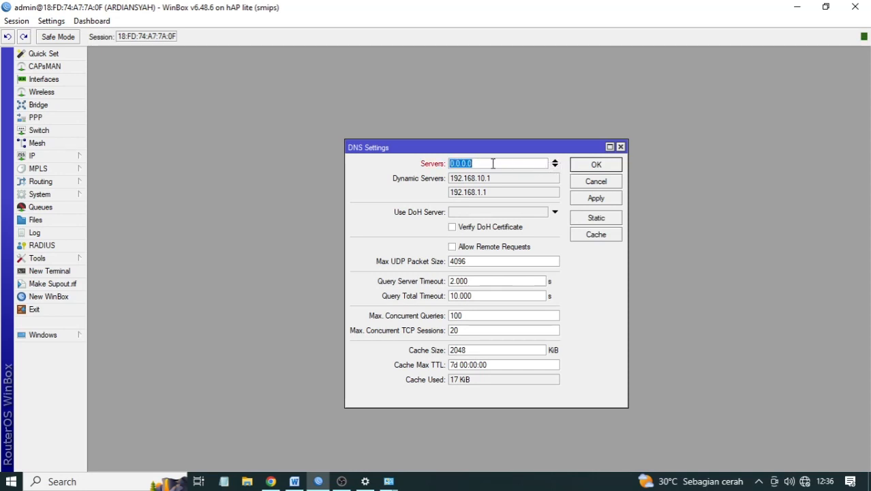
{"action": "type", "text": "8.8.8.8"}
{"action": "left_click", "coordinate": [455, 247]}
{"action": "left_click", "coordinate": [605, 200]}
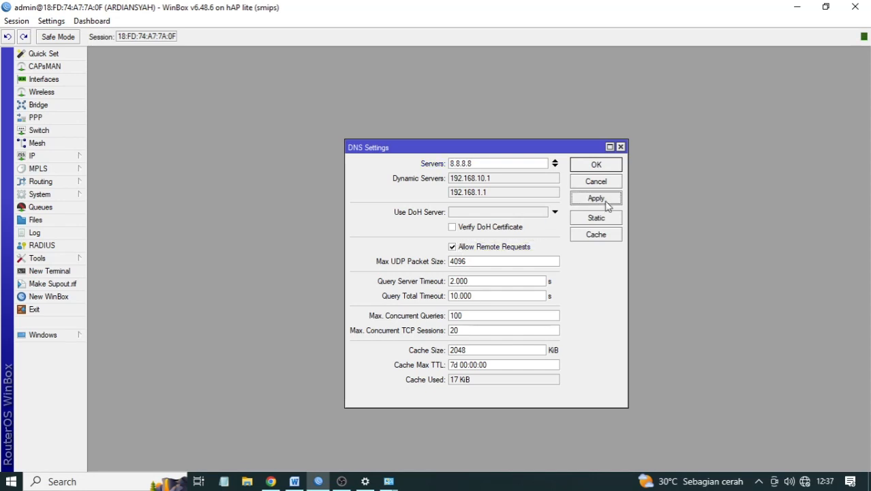
{"action": "left_click", "coordinate": [593, 168]}
{"action": "left_click", "coordinate": [294, 481]}
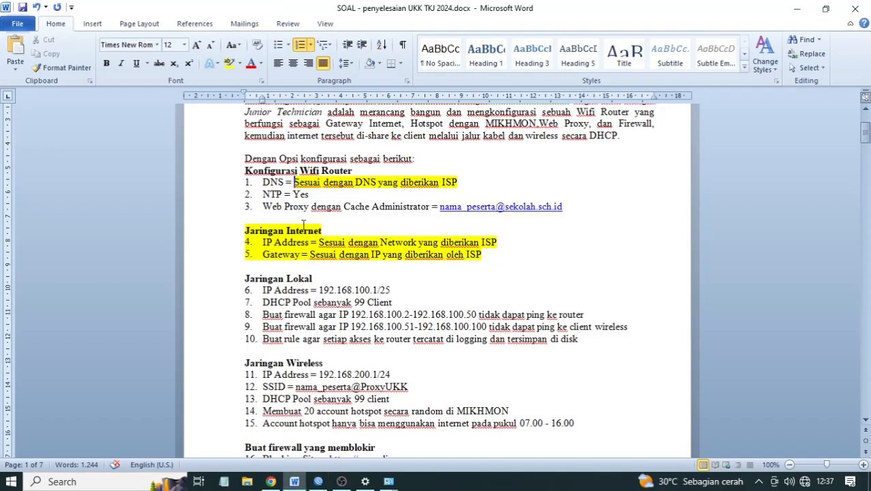
- Highlight the DNS = label and the whole Web Proxy item 3 in yellow
{"action": "left_click_drag", "start_coordinate": [295, 182], "coordinate": [263, 182]}
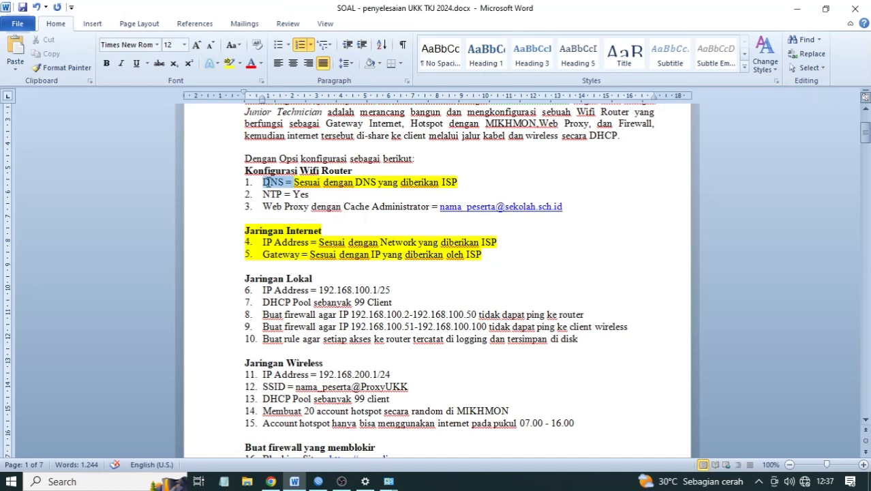
{"action": "left_click", "coordinate": [229, 63]}
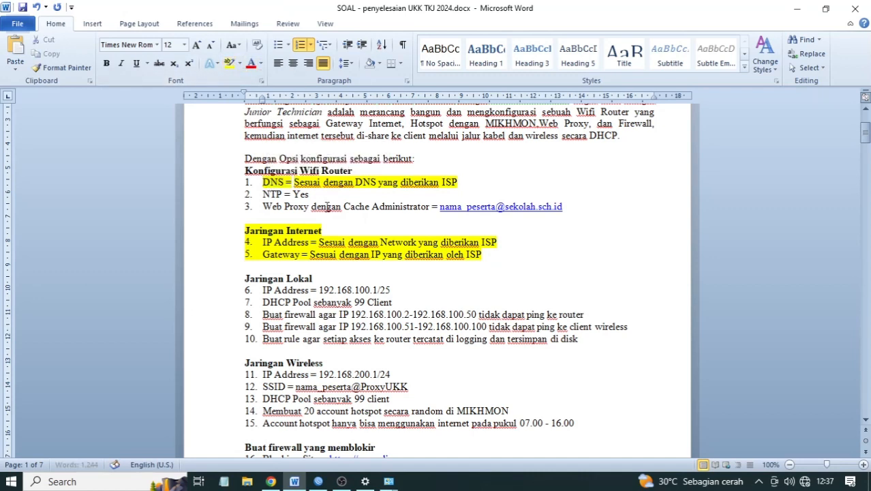
{"action": "scroll", "coordinate": [331, 202], "scroll_direction": "down", "scroll_amount": 1}
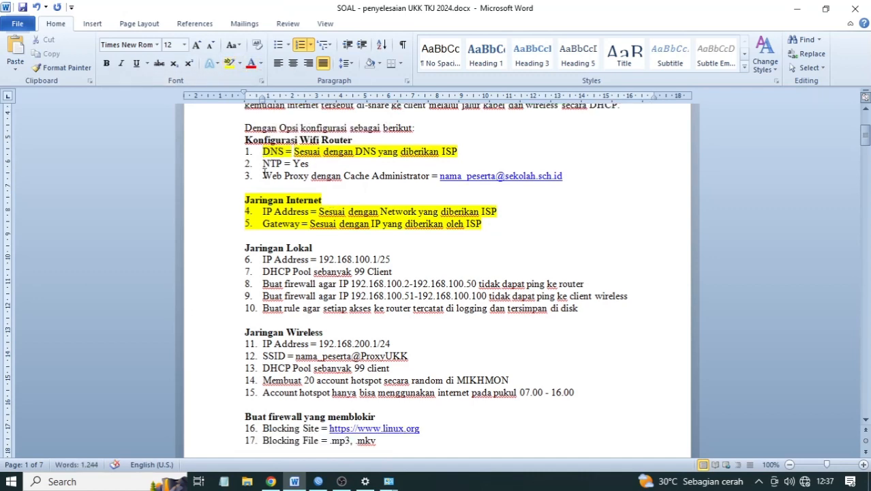
{"action": "left_click_drag", "start_coordinate": [264, 175], "coordinate": [573, 176]}
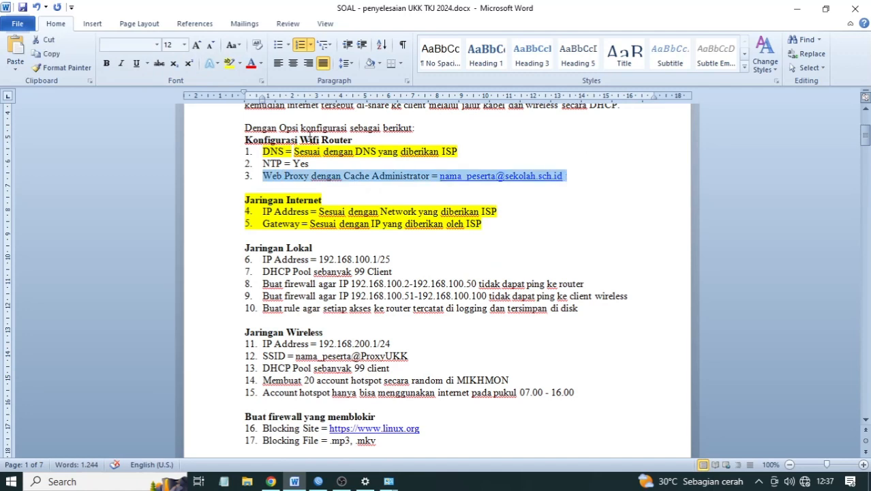
{"action": "left_click", "coordinate": [229, 63]}
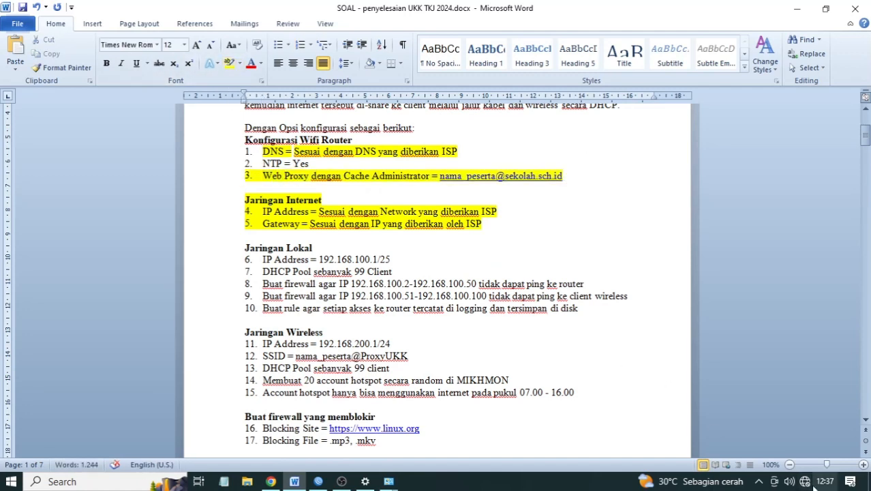
- Open the router's Web Proxy settings and check the required cache administrator in the task sheet
{"action": "mouse_move", "coordinate": [811, 486]}
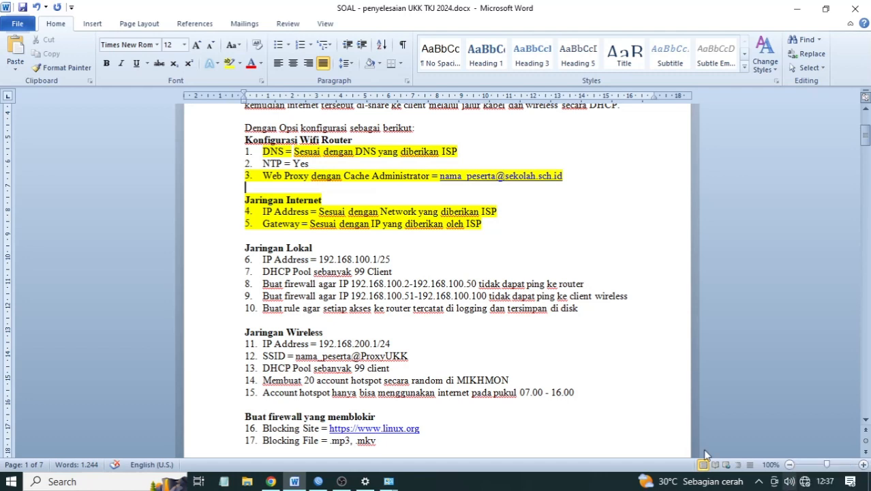
{"action": "left_click", "coordinate": [319, 481]}
{"action": "left_click", "coordinate": [59, 155]}
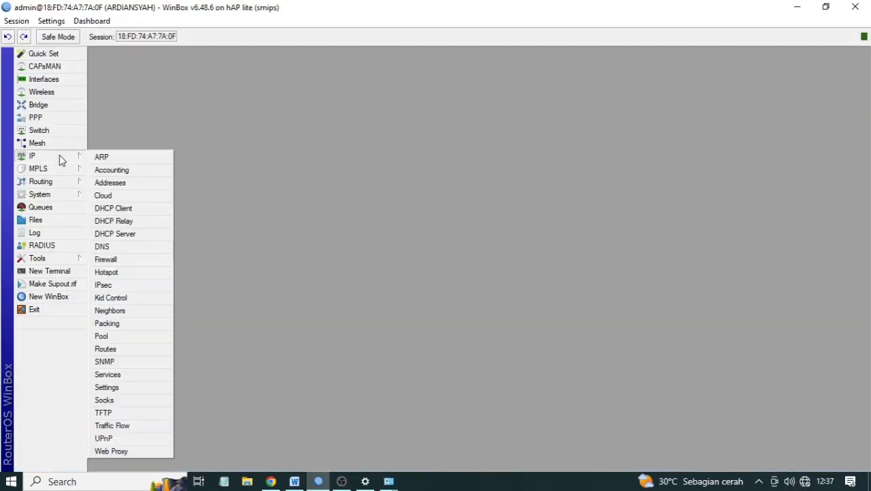
{"action": "left_click", "coordinate": [123, 450]}
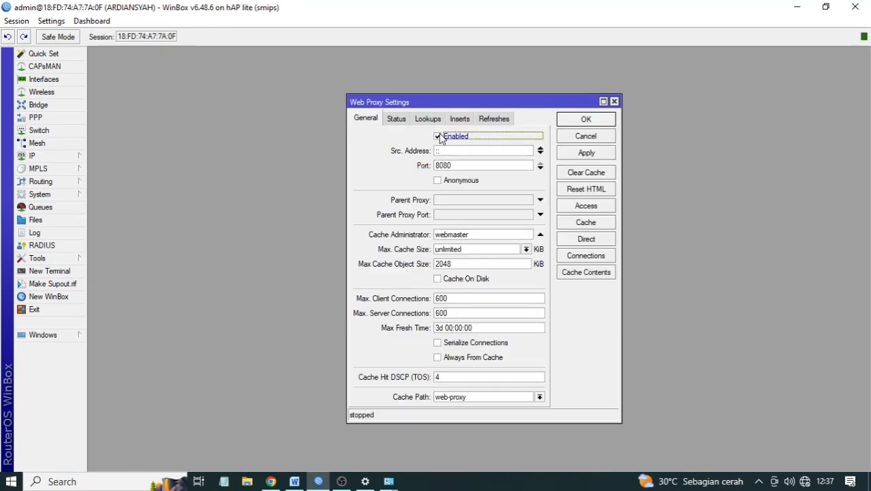
{"action": "left_click", "coordinate": [296, 481]}
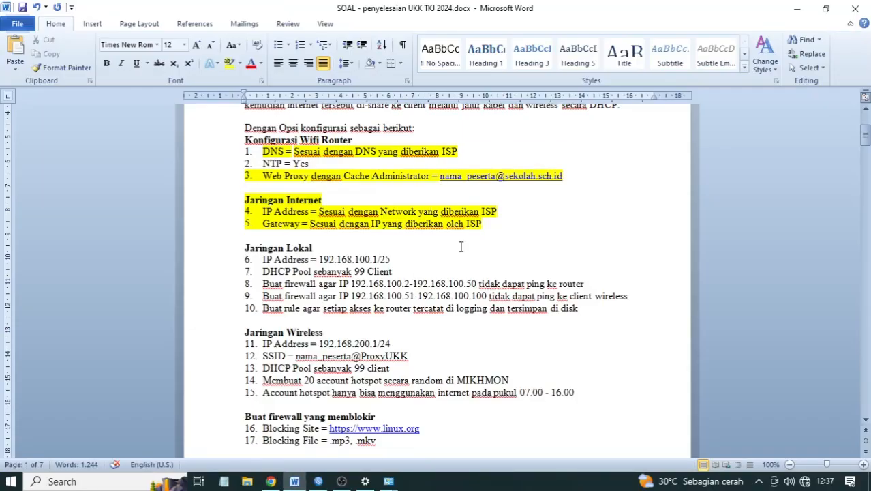
{"action": "left_click", "coordinate": [320, 482]}
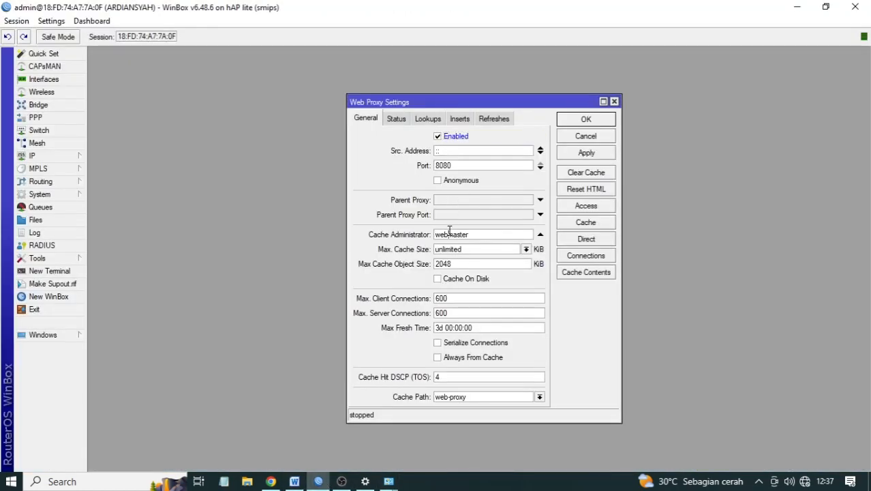
- Replace the cache administrator 'webmaster' with the required e-mail address and save
{"action": "double_click", "coordinate": [449, 234]}
{"action": "left_click", "coordinate": [294, 481]}
{"action": "key", "text": "alt+Tab"}
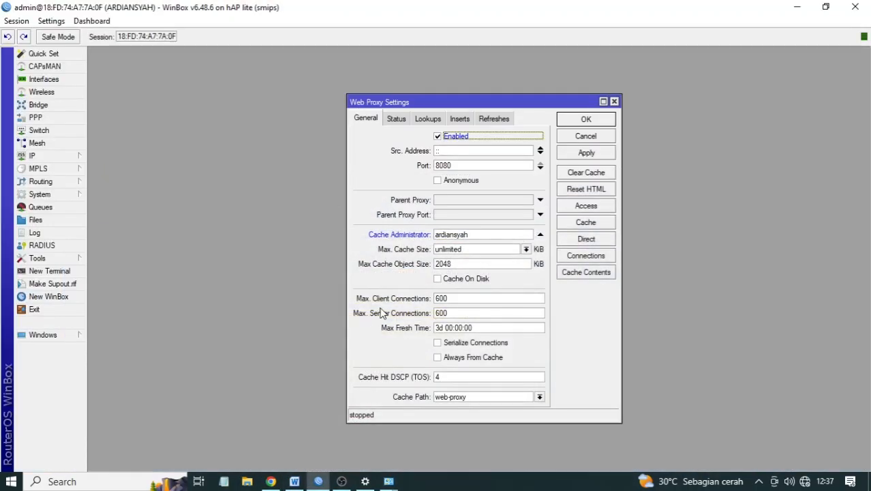
{"action": "left_click", "coordinate": [477, 234]}
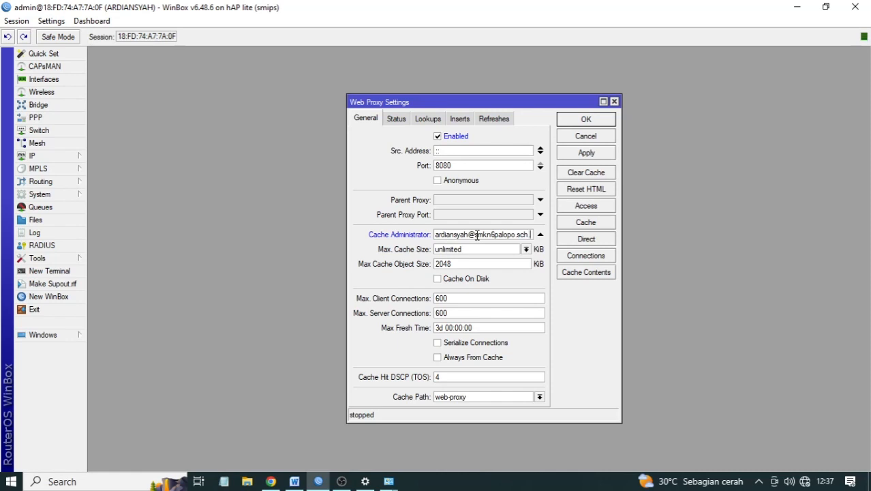
{"action": "type", "text": "id"}
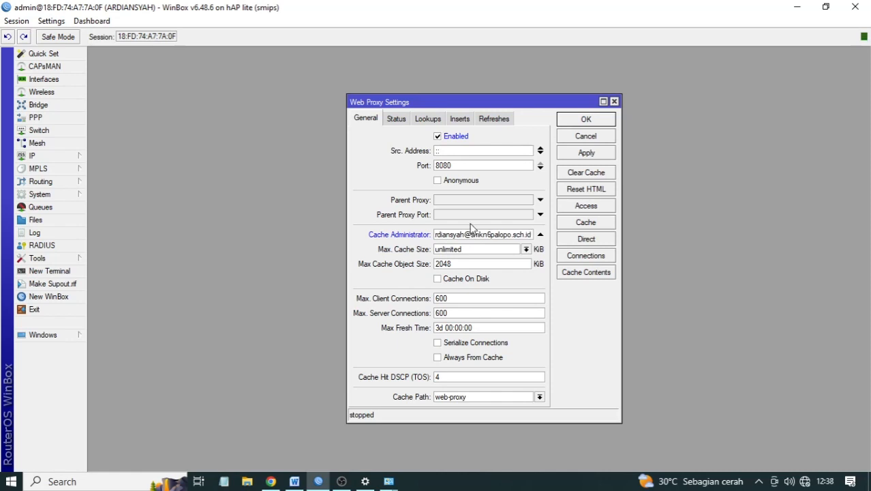
{"action": "left_click", "coordinate": [568, 154]}
{"action": "left_click", "coordinate": [579, 120]}
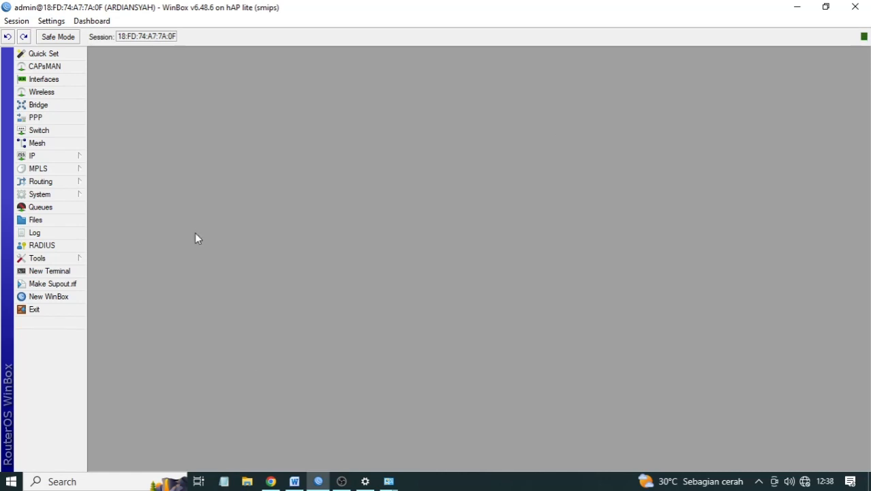
- Highlight task items 6 and 11 (192.168.100.1/25 and 192.168.200.1/24) yellow in Word, then return to WinBox
{"action": "left_click", "coordinate": [295, 481]}
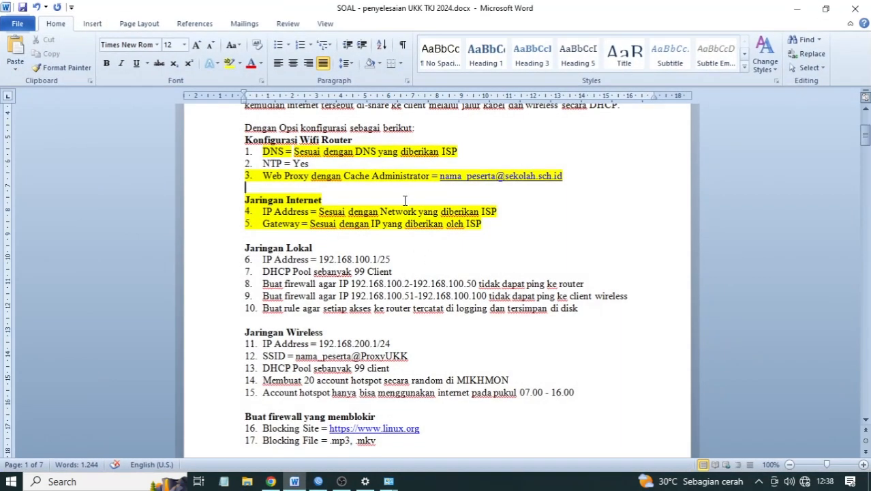
{"action": "scroll", "coordinate": [400, 243], "scroll_direction": "down", "scroll_amount": 2}
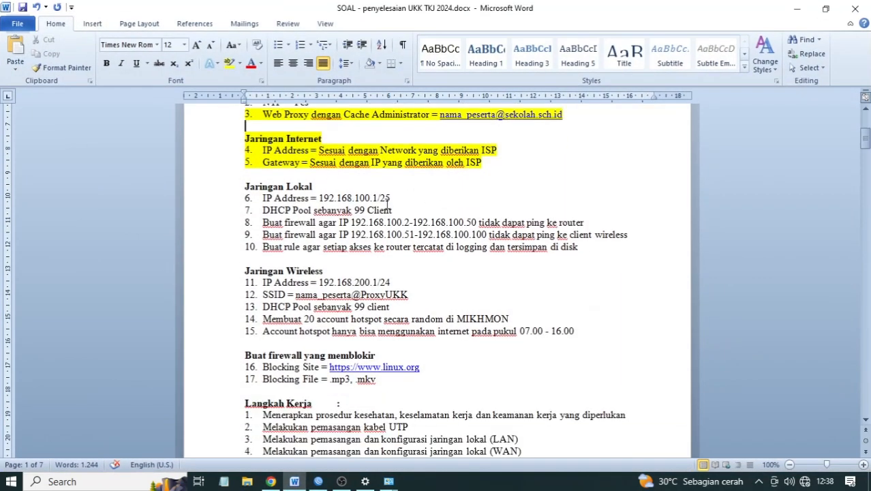
{"action": "left_click_drag", "start_coordinate": [400, 200], "coordinate": [263, 198]}
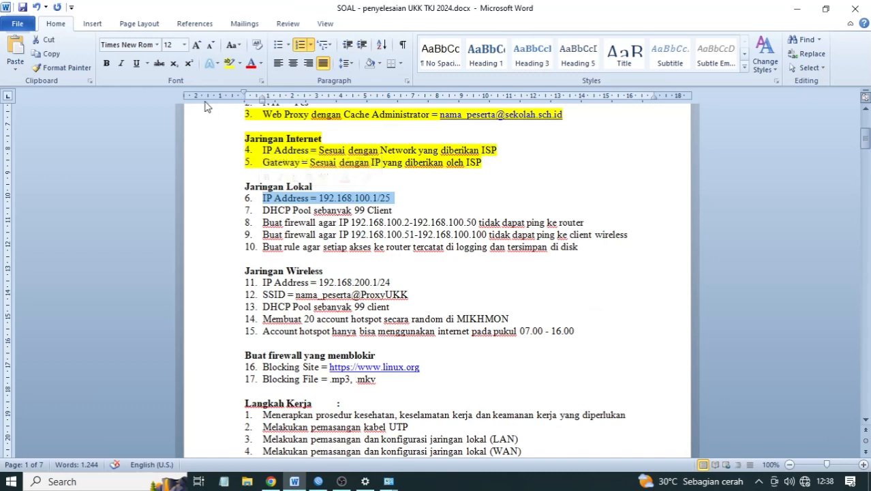
{"action": "left_click", "coordinate": [229, 62]}
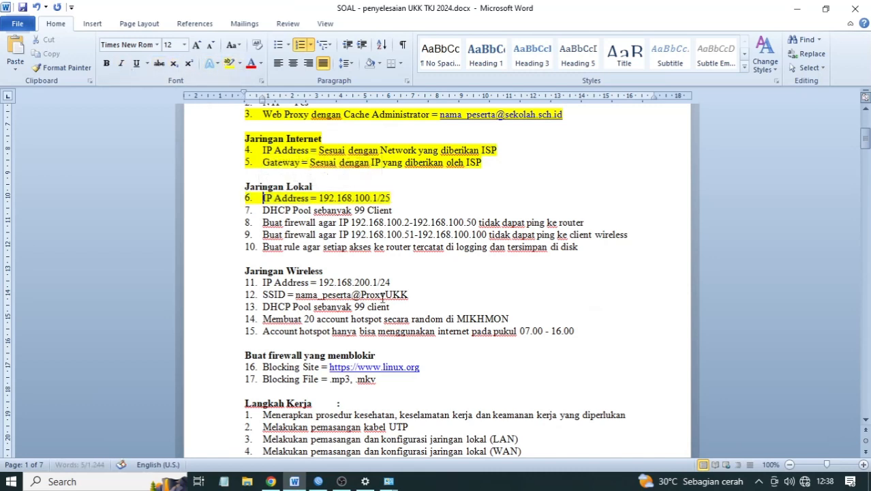
{"action": "left_click_drag", "start_coordinate": [393, 282], "coordinate": [262, 282]}
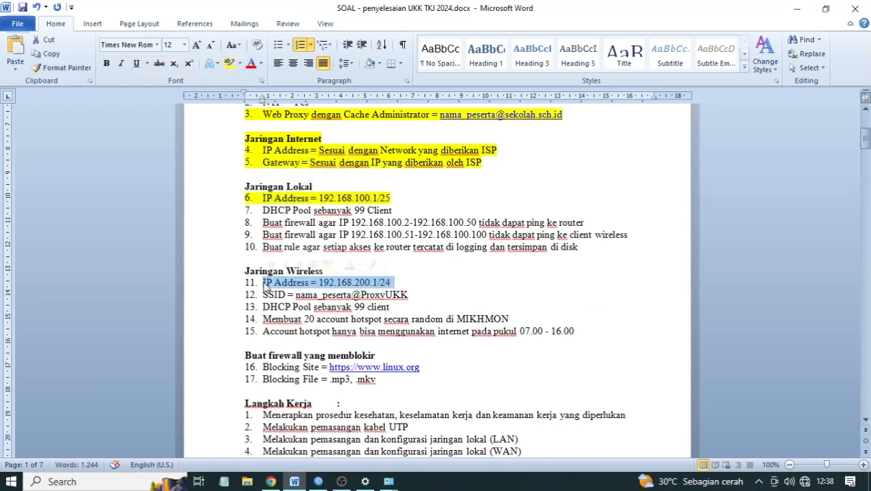
{"action": "left_click", "coordinate": [229, 62]}
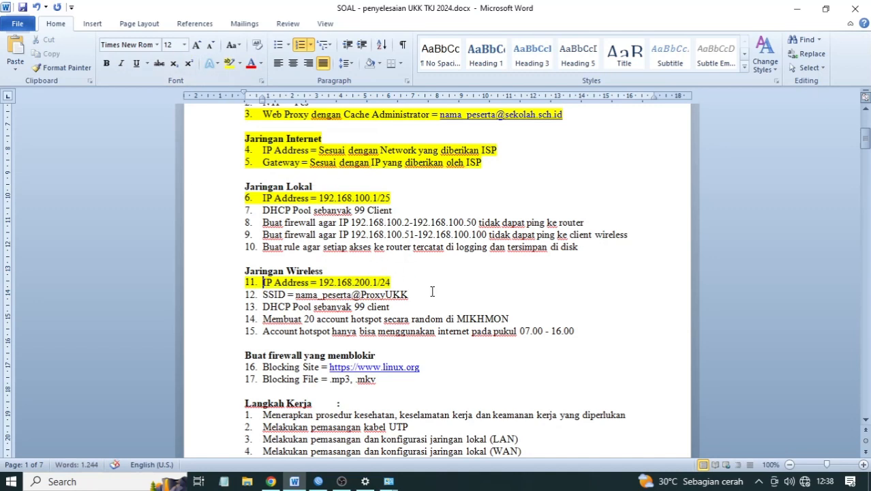
{"action": "left_click", "coordinate": [317, 481]}
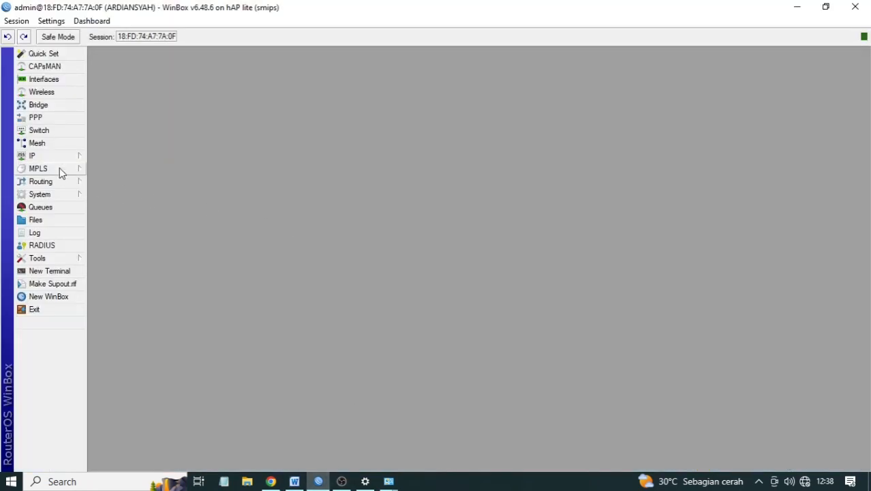
- Start a new entry in the IP Addresses list, checking the task sheet for the required address
{"action": "left_click", "coordinate": [43, 157]}
{"action": "left_click", "coordinate": [128, 181]}
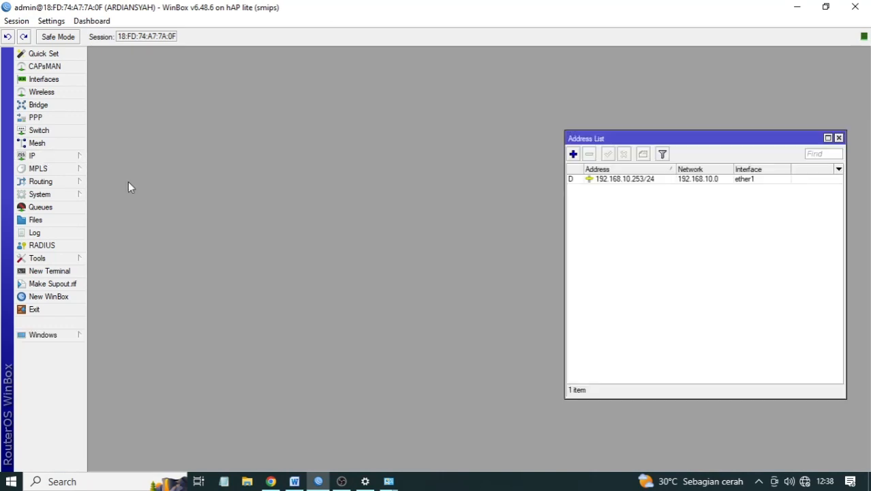
{"action": "left_click", "coordinate": [573, 154]}
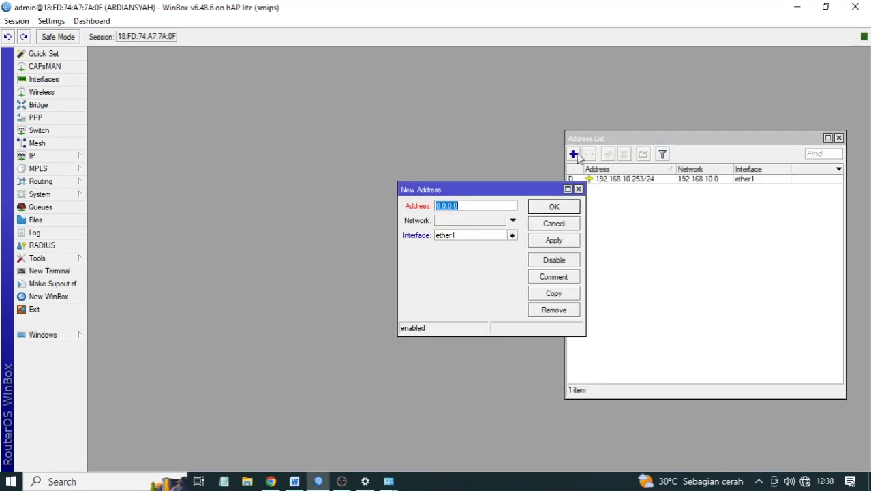
{"action": "left_click", "coordinate": [296, 480]}
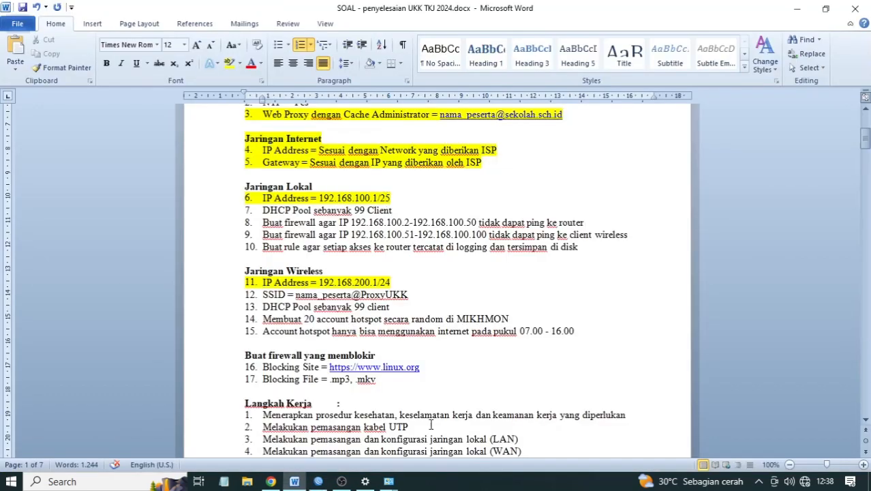
{"action": "left_click", "coordinate": [319, 481]}
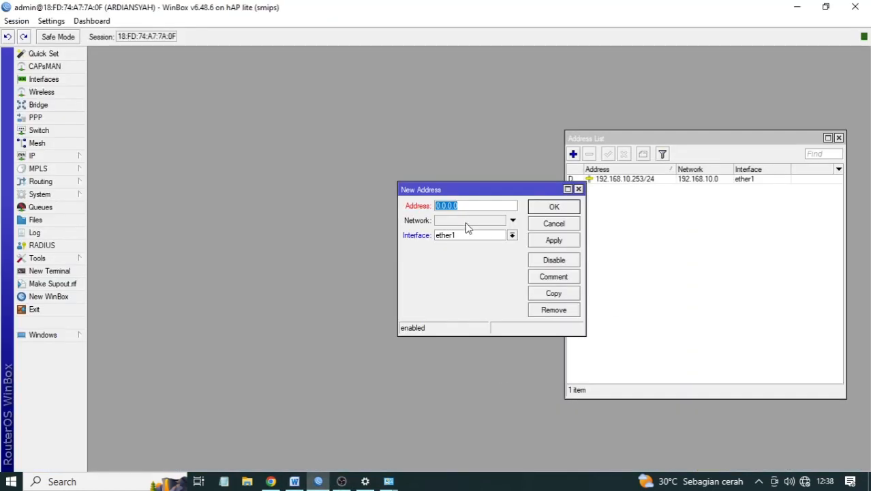
- Enter 192.168.100.1/25 on interface ether2 and save the new address
{"action": "type", "text": "192.168.100.1/25"}
{"action": "left_click", "coordinate": [453, 236]}
{"action": "left_click", "coordinate": [455, 254]}
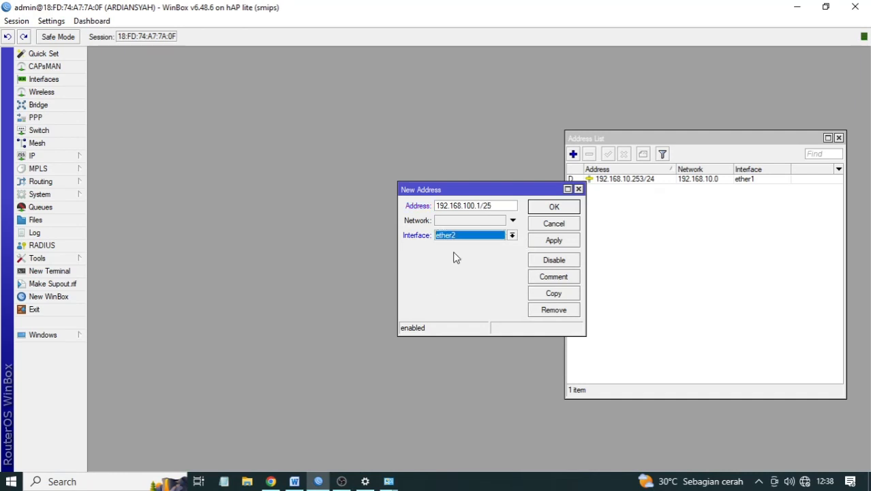
{"action": "left_click", "coordinate": [294, 482]}
{"action": "left_click_drag", "start_coordinate": [866, 153], "coordinate": [865, 195]}
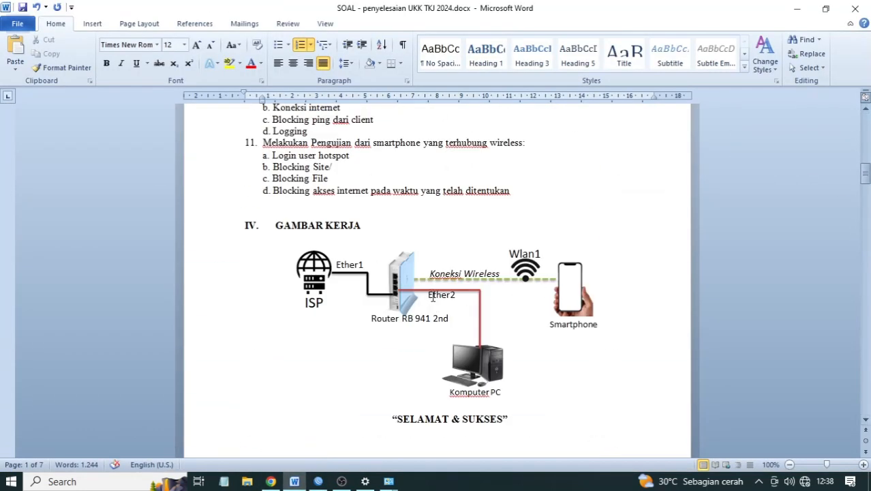
{"action": "left_click", "coordinate": [318, 481]}
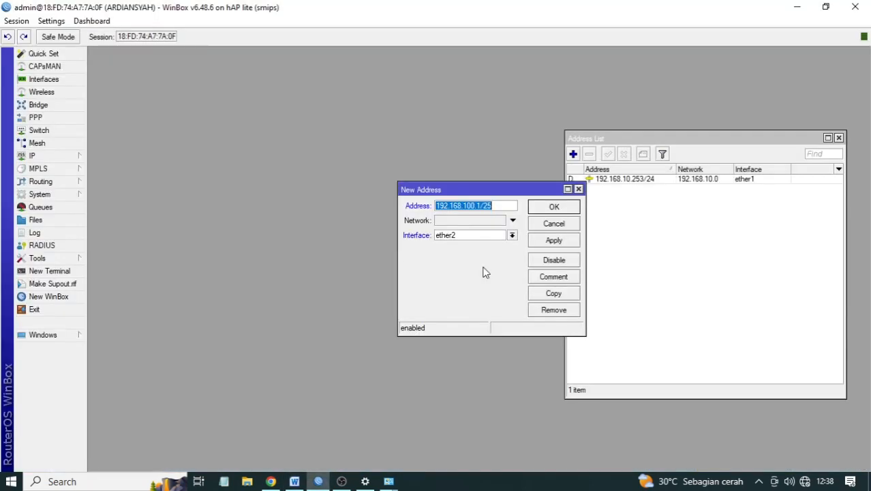
{"action": "left_click", "coordinate": [572, 243]}
{"action": "left_click", "coordinate": [556, 207]}
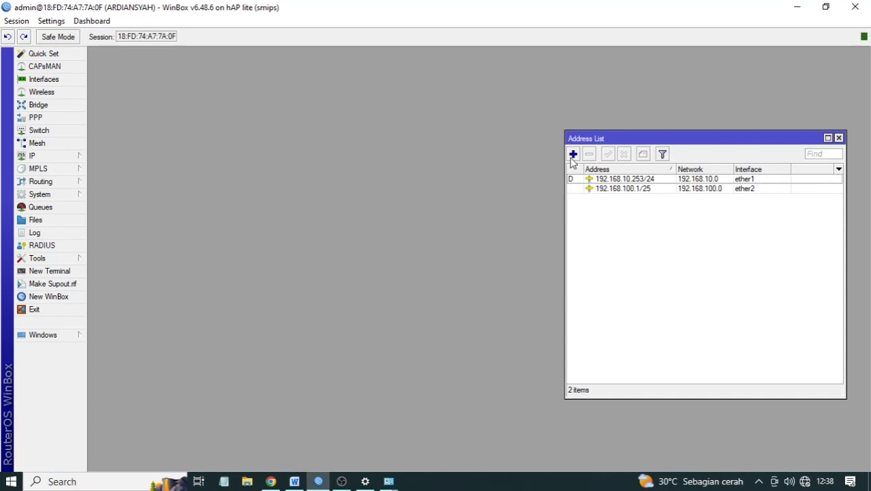
- Mark the wireless network's IP address line in the Word task sheet
{"action": "left_click", "coordinate": [294, 481]}
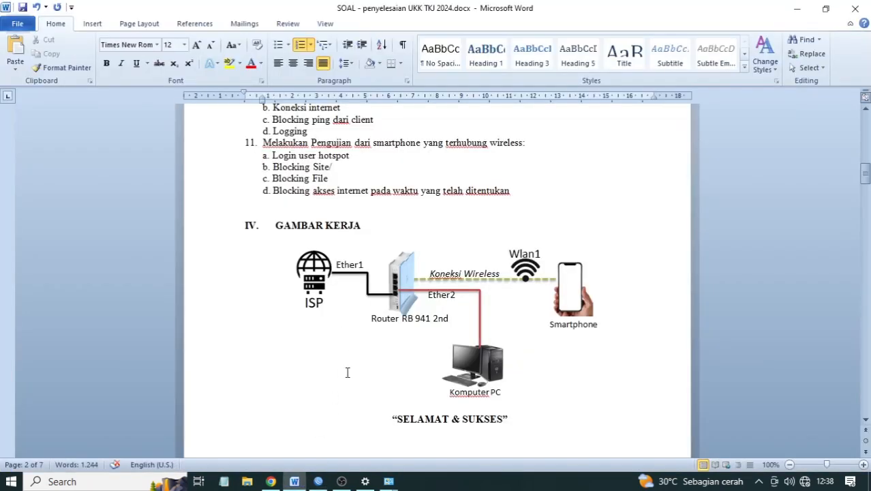
{"action": "scroll", "coordinate": [347, 372], "scroll_direction": "up", "scroll_amount": 15}
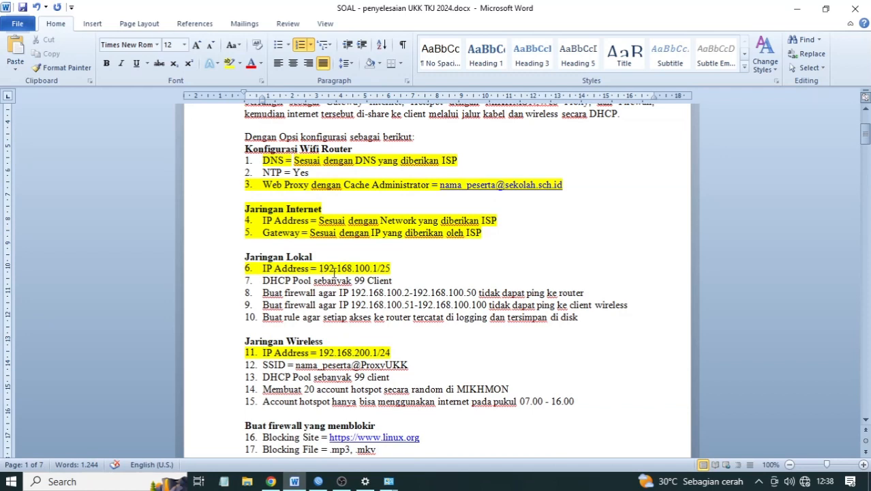
{"action": "left_click", "coordinate": [352, 353]}
{"action": "left_click", "coordinate": [319, 483]}
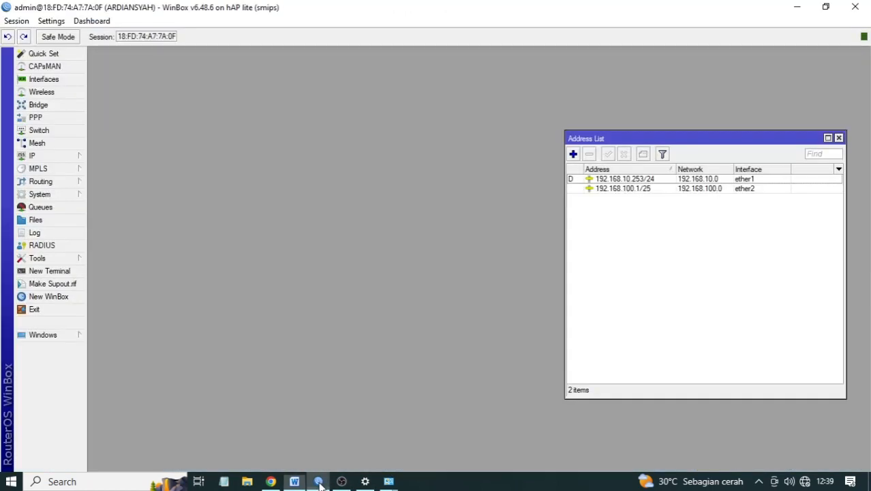
- Add 192.168.200.1/24 on wlan1 to the address list and select the new entry
{"action": "left_click", "coordinate": [573, 154]}
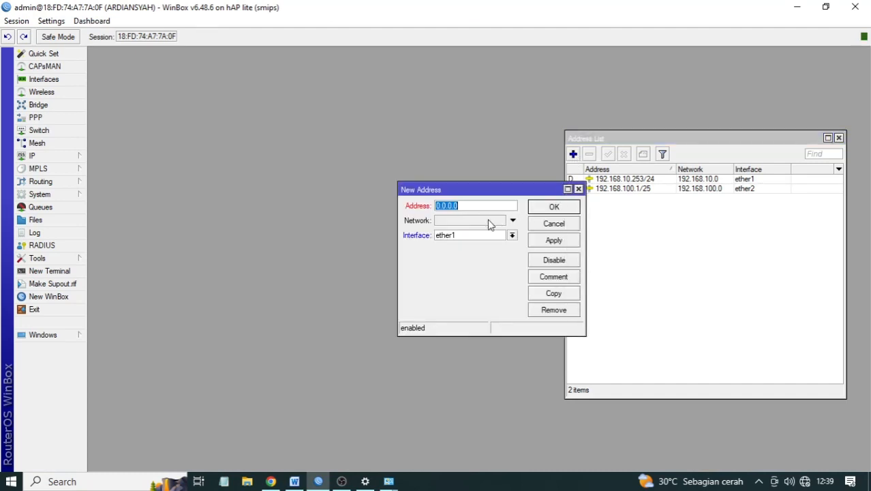
{"action": "type", "text": "192.168.200.1/24"}
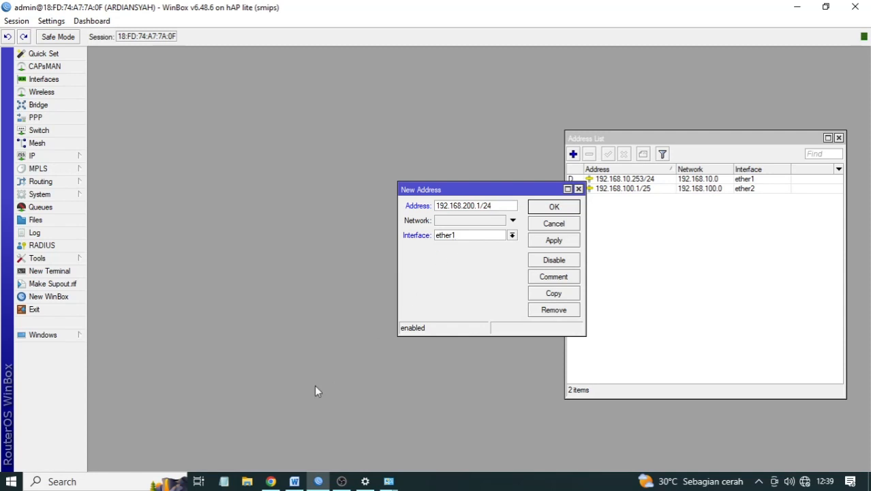
{"action": "left_click", "coordinate": [293, 482]}
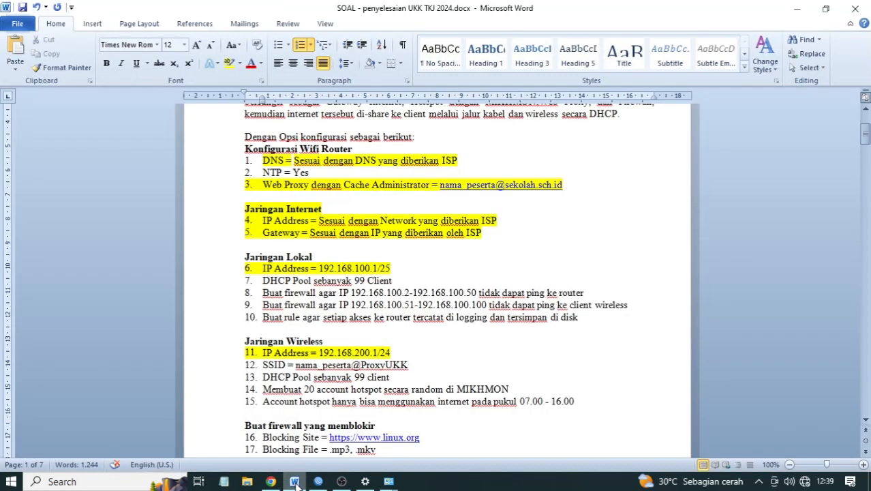
{"action": "left_click", "coordinate": [296, 484]}
{"action": "left_click", "coordinate": [440, 236]}
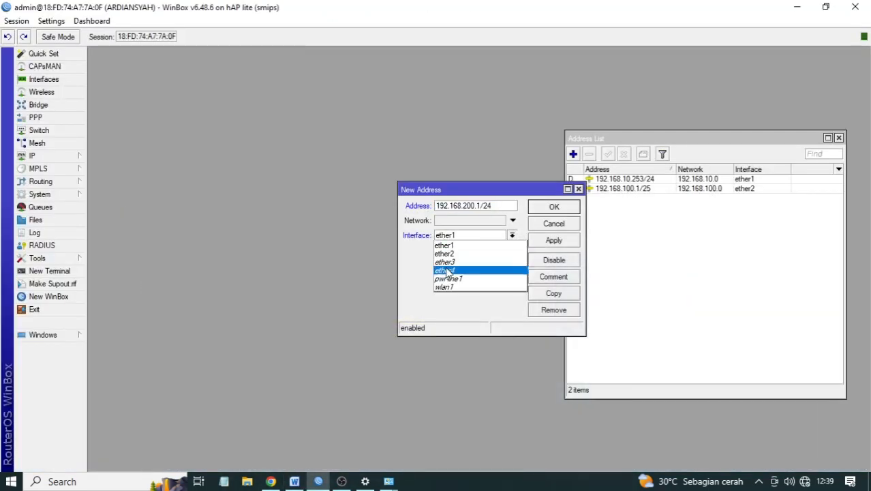
{"action": "left_click", "coordinate": [445, 286]}
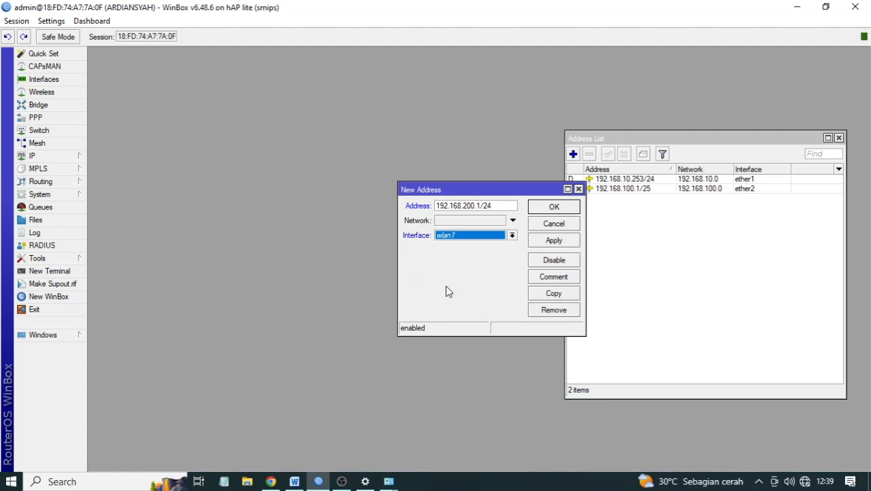
{"action": "left_click", "coordinate": [554, 241]}
{"action": "left_click", "coordinate": [555, 207]}
{"action": "left_click", "coordinate": [671, 199]}
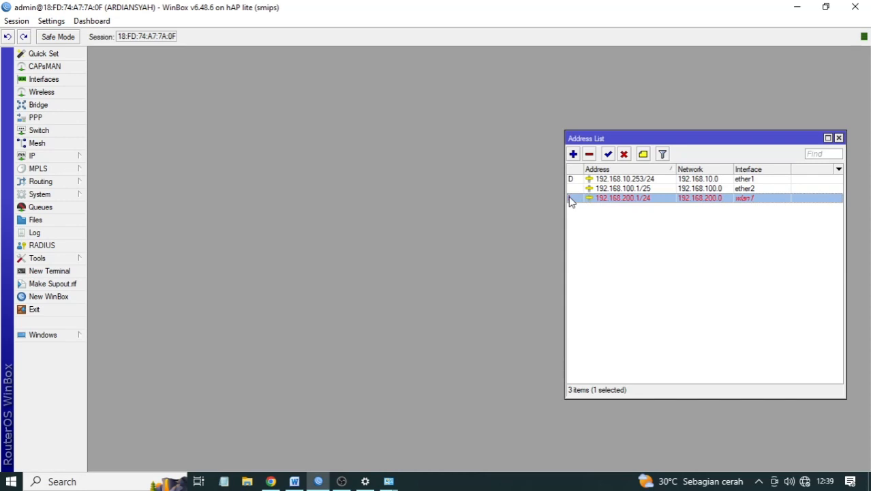
- Enable the wlan1 wireless interface in the Interface List, then close the list
{"action": "mouse_move", "coordinate": [571, 201]}
{"action": "left_click", "coordinate": [43, 80]}
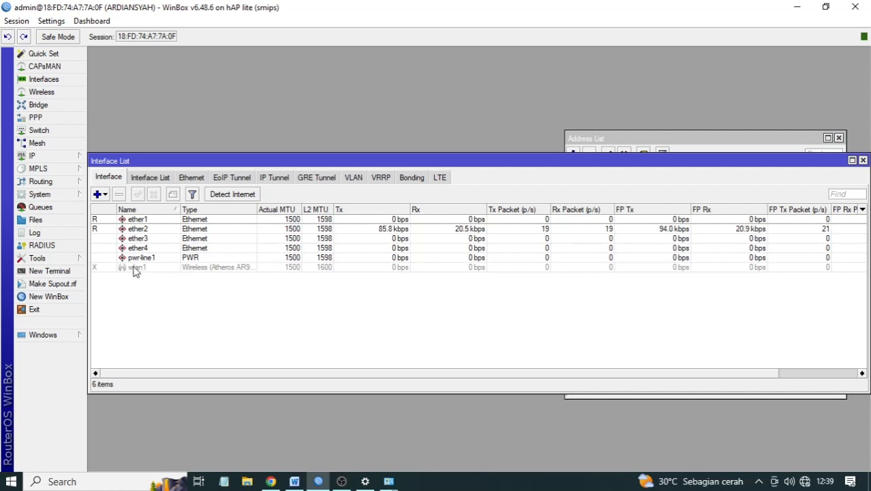
{"action": "double_click", "coordinate": [132, 268]}
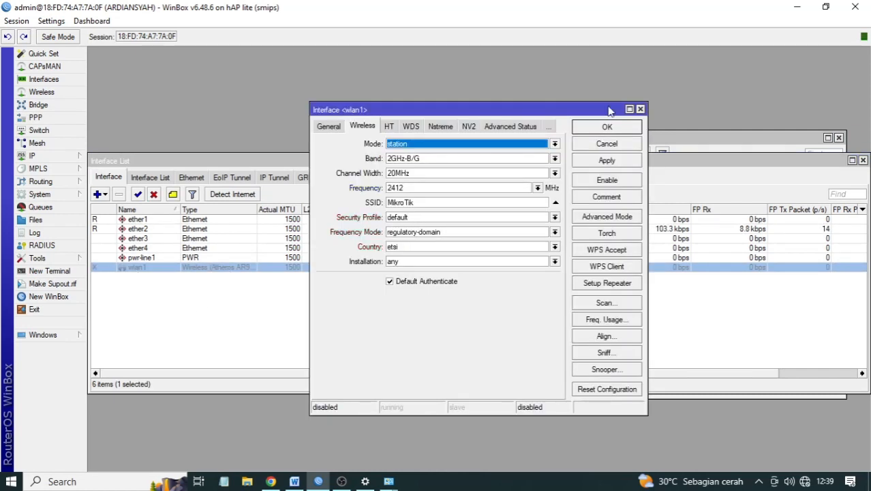
{"action": "left_click", "coordinate": [640, 109]}
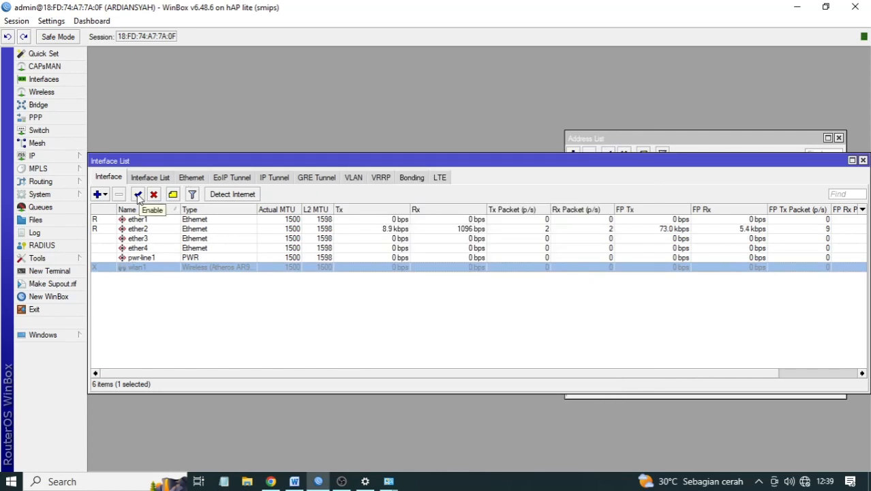
{"action": "left_click", "coordinate": [139, 195]}
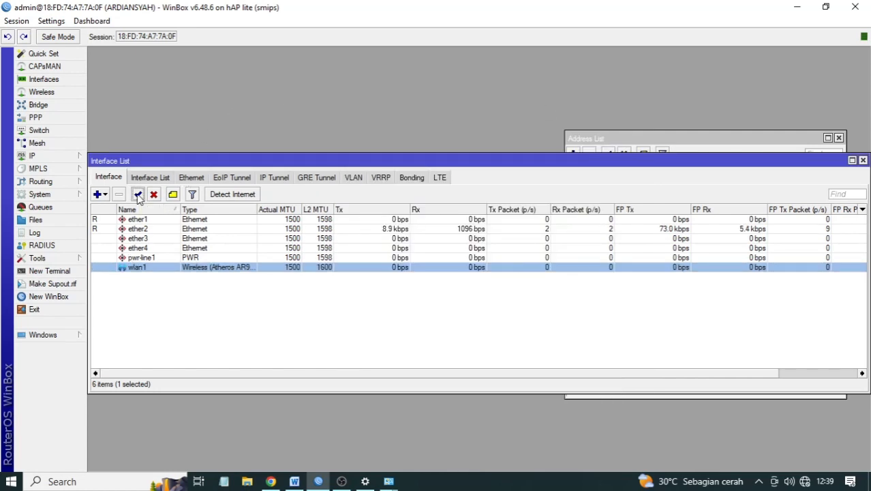
{"action": "left_click", "coordinate": [862, 160]}
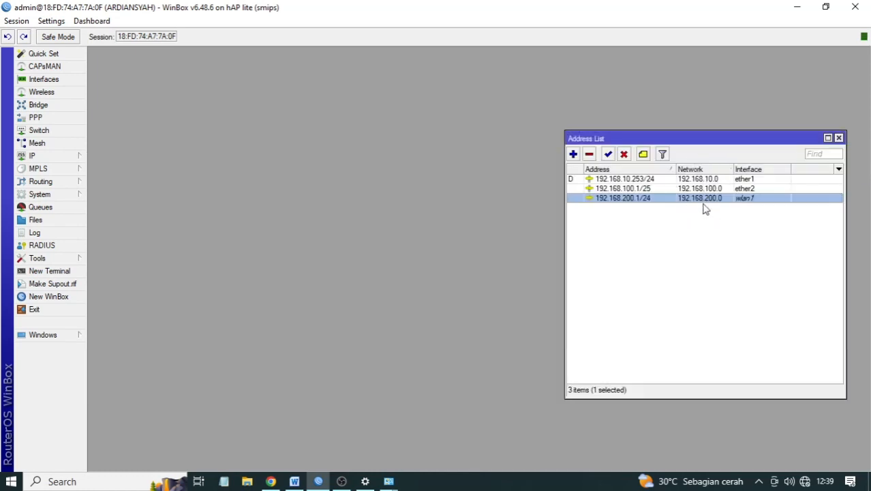
- Select the 'DHCP Pool sebanyak 99 Client' requirement line in the Word task sheet
{"action": "left_click", "coordinate": [294, 481]}
{"action": "left_click_drag", "start_coordinate": [396, 280], "coordinate": [249, 282]}
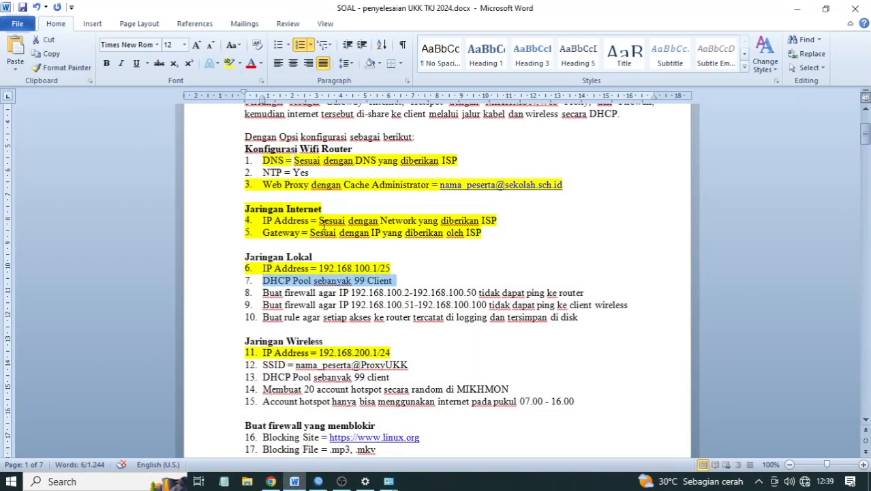
{"action": "mouse_move", "coordinate": [330, 266]}
{"action": "left_click", "coordinate": [319, 482]}
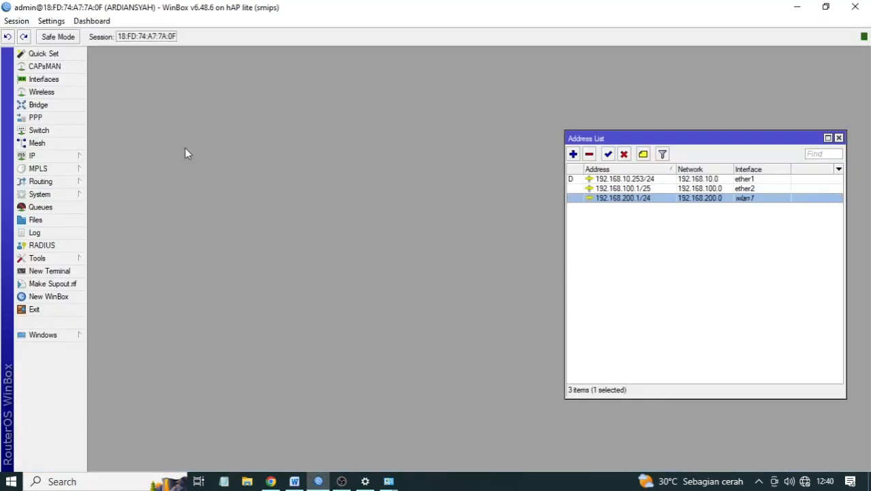
- Open IP > DHCP Server and launch DHCP Setup on interface ether2
{"action": "left_click", "coordinate": [45, 155]}
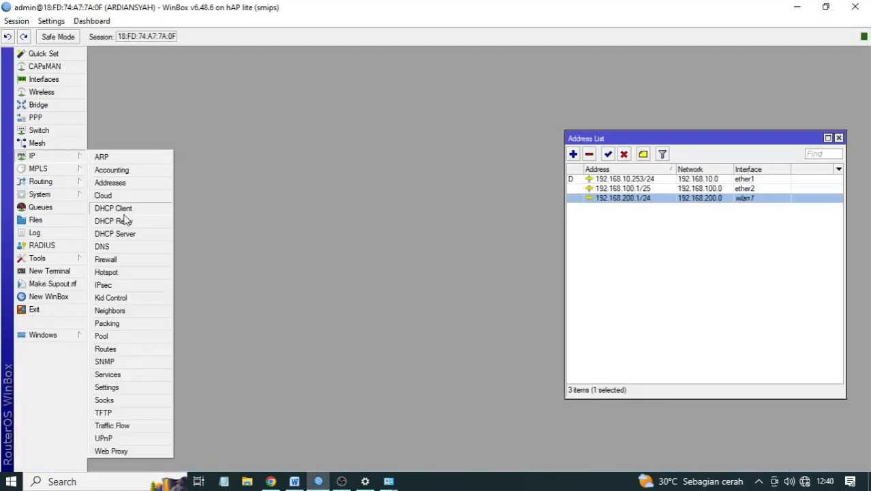
{"action": "left_click", "coordinate": [127, 235]}
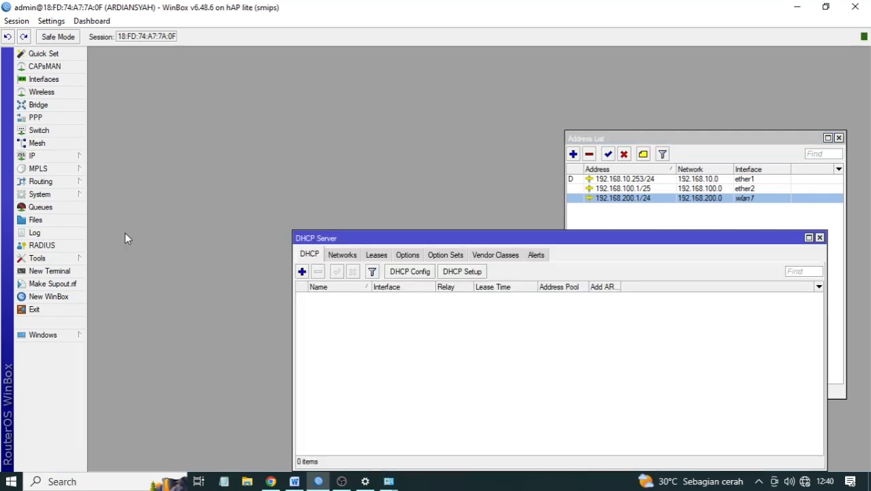
{"action": "left_click_drag", "start_coordinate": [363, 235], "coordinate": [207, 217]}
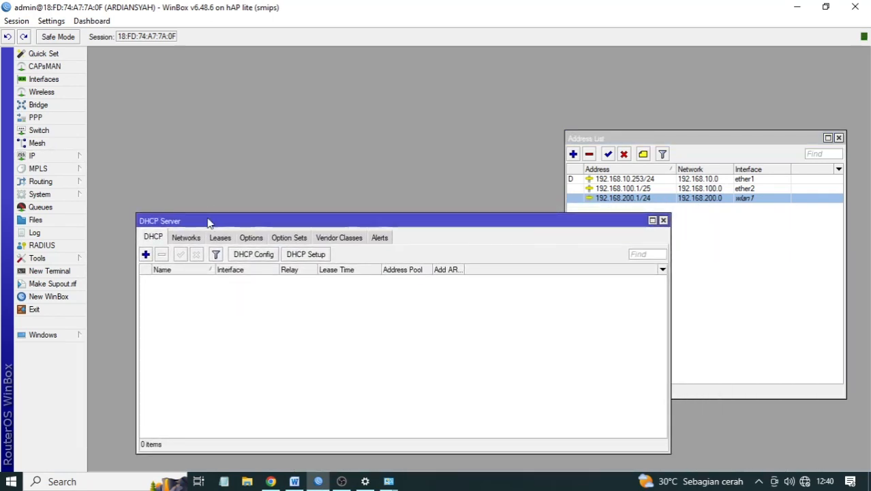
{"action": "left_click", "coordinate": [304, 254]}
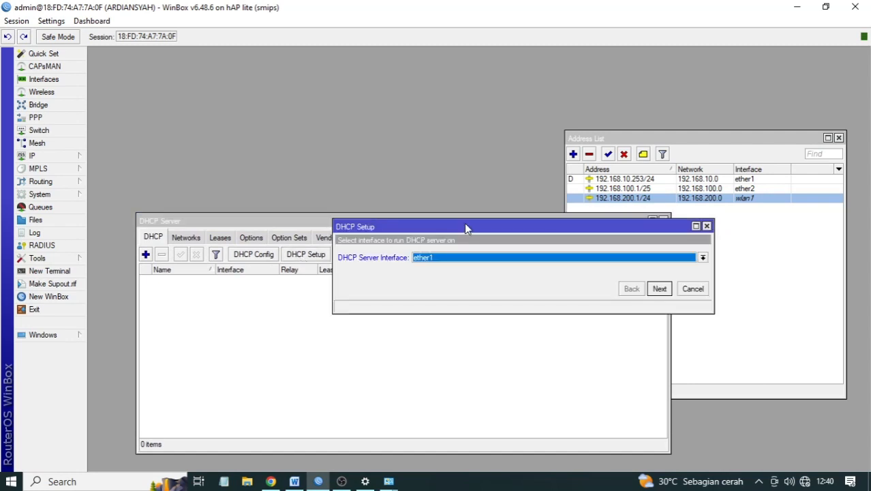
{"action": "left_click_drag", "start_coordinate": [466, 228], "coordinate": [395, 256]}
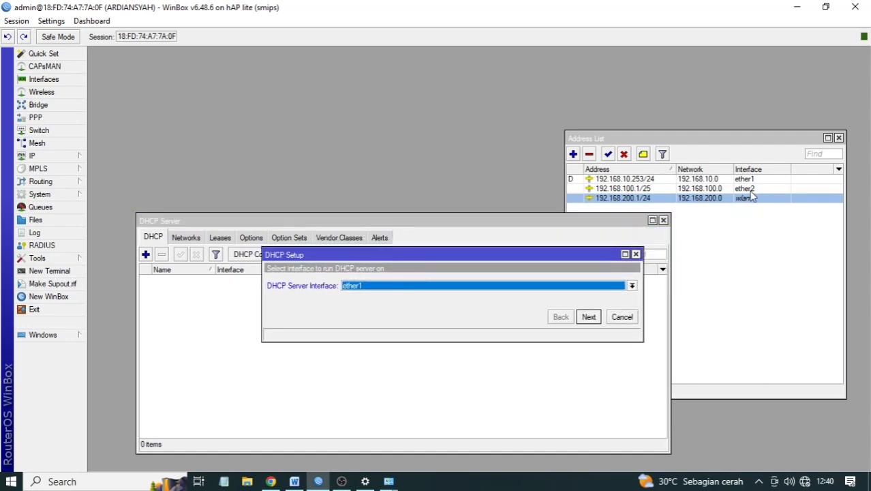
{"action": "left_click", "coordinate": [630, 286]}
{"action": "left_click", "coordinate": [368, 306]}
{"action": "left_click", "coordinate": [586, 318]}
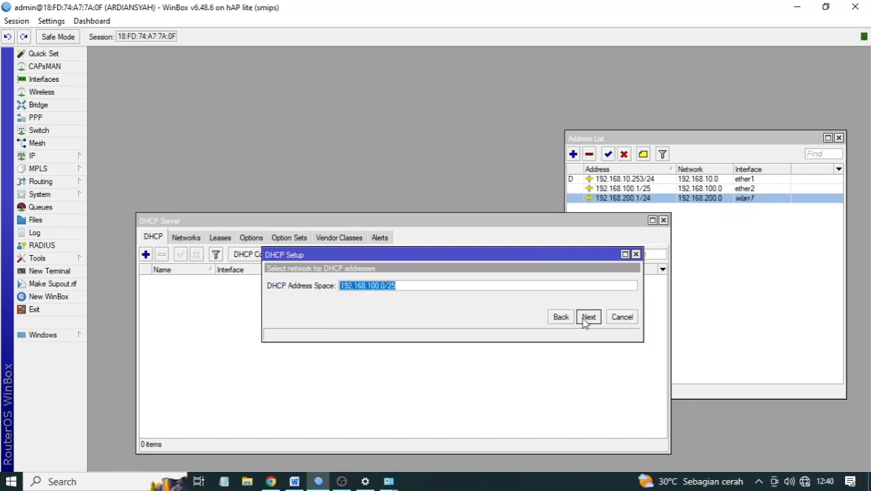
- Complete DHCP Setup: space 192.168.100.0/25, pool 192.168.100.2-192.168.100.100, DNS 192.168.10.1, lease 00:10:00
{"action": "left_click", "coordinate": [584, 319]}
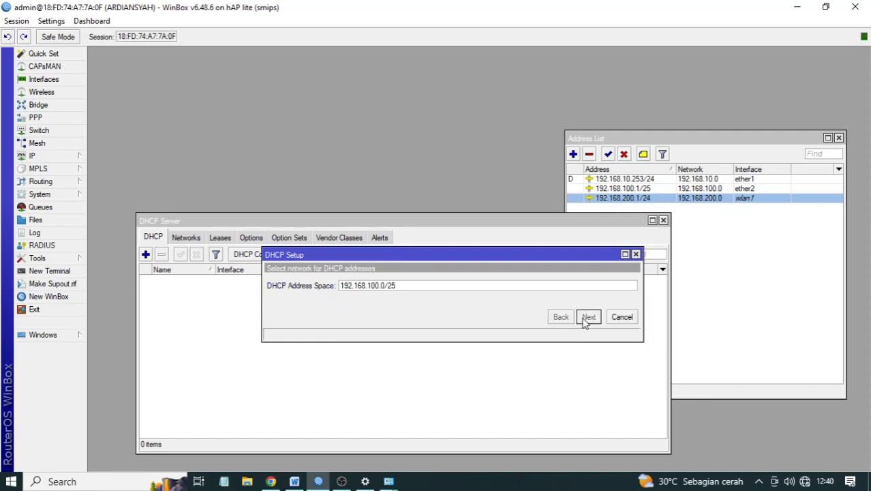
{"action": "left_click", "coordinate": [588, 318]}
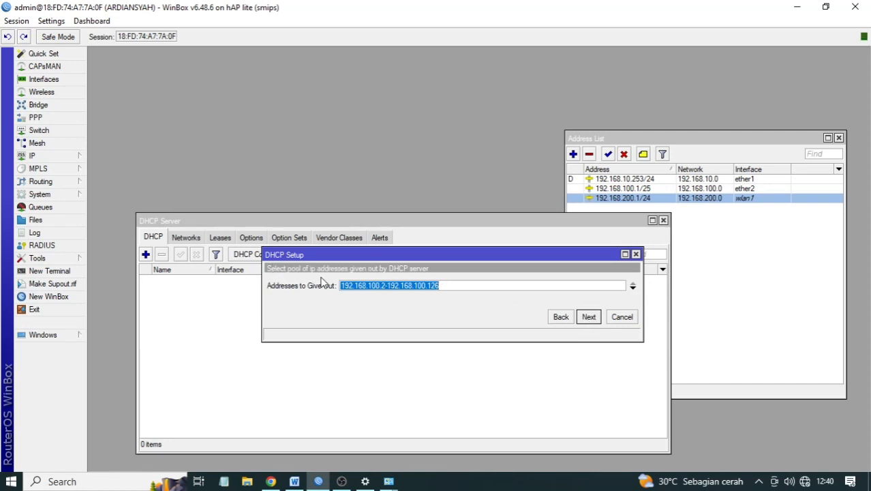
{"action": "left_click", "coordinate": [458, 283]}
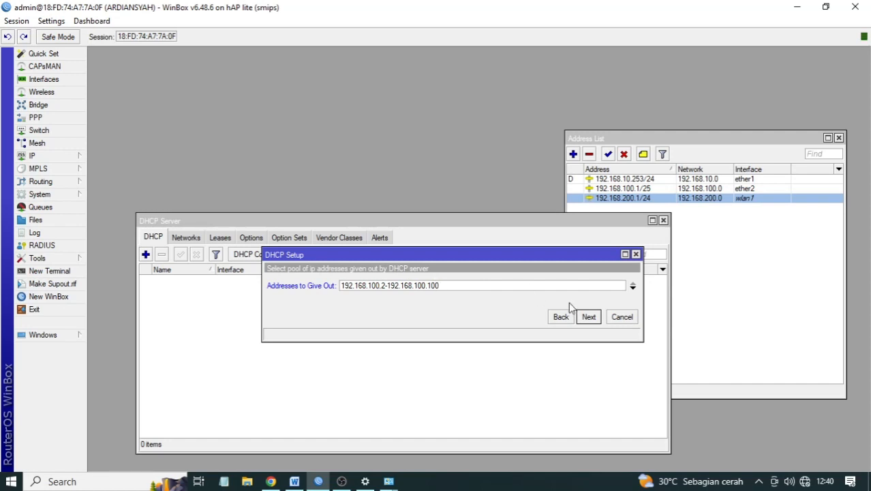
{"action": "left_click", "coordinate": [585, 319]}
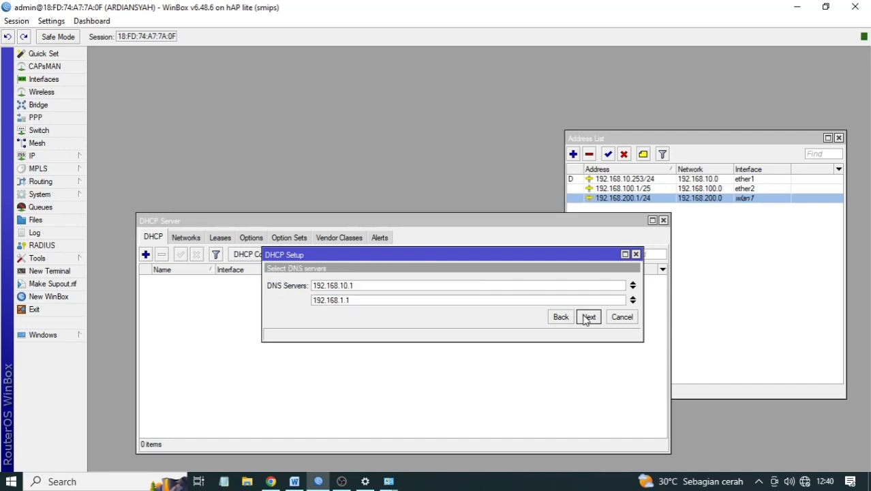
{"action": "left_click", "coordinate": [588, 317]}
{"action": "left_click", "coordinate": [588, 317]}
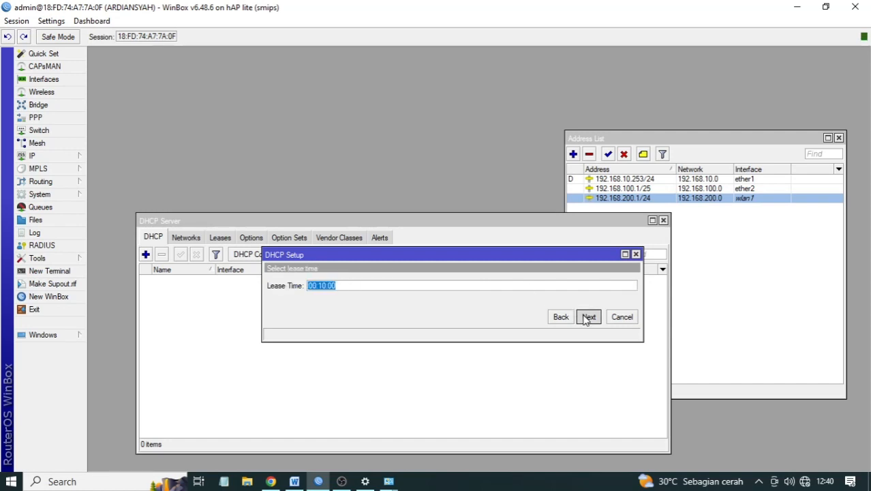
{"action": "left_click", "coordinate": [480, 253]}
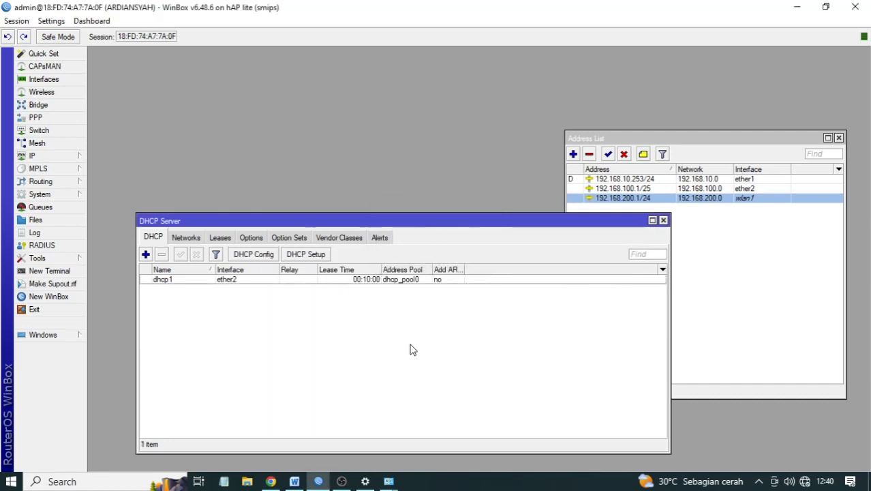
{"action": "left_click", "coordinate": [292, 482]}
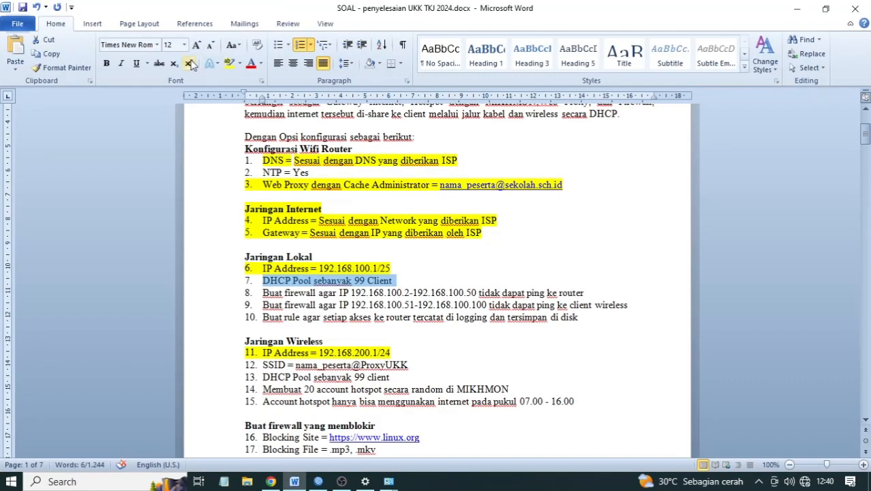
- Highlight item 7 'DHCP Pool sebanyak 99 Client' yellow and select item 13 in Word
{"action": "left_click", "coordinate": [229, 62]}
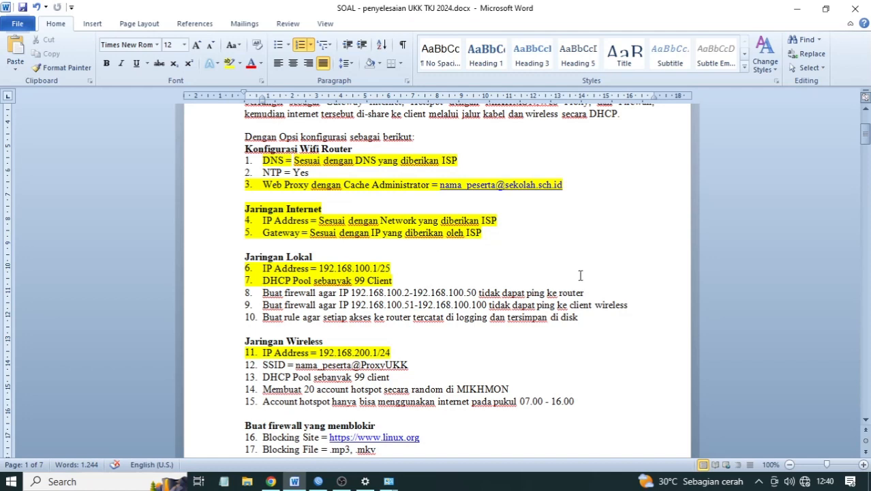
{"action": "scroll", "coordinate": [484, 313], "scroll_direction": "down", "scroll_amount": 1}
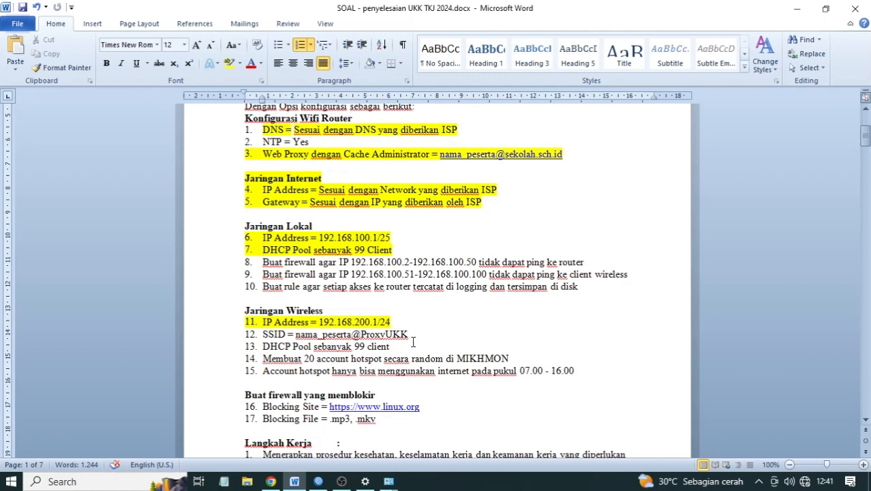
{"action": "left_click_drag", "start_coordinate": [390, 346], "coordinate": [263, 348]}
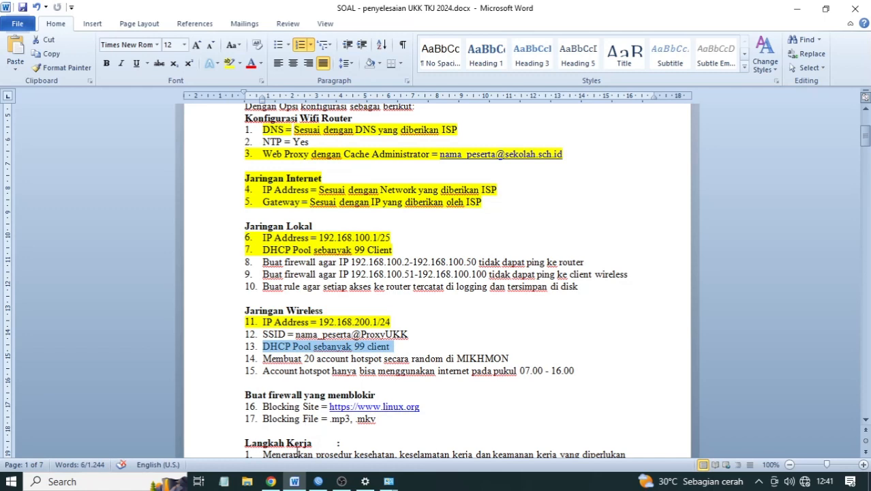
{"action": "left_click", "coordinate": [318, 481]}
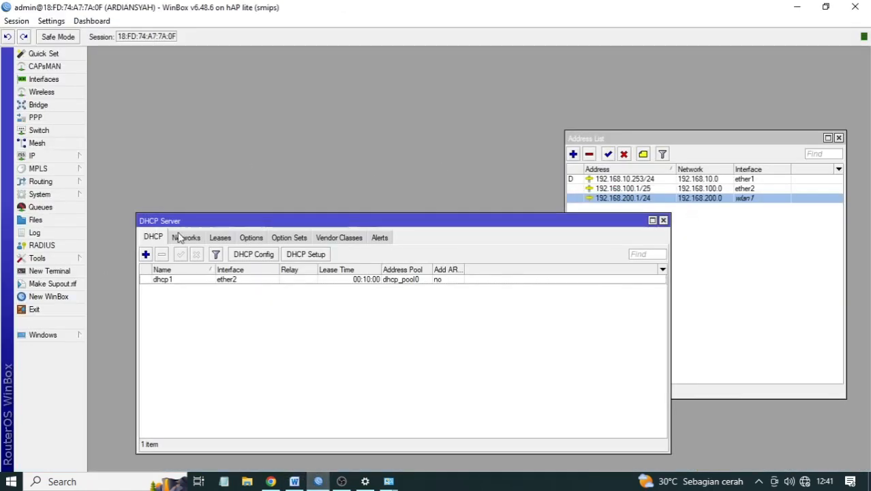
- Close DHCP Server, open IP > Hotspot, and start Hotspot Setup on wlan1
{"action": "left_click", "coordinate": [663, 220]}
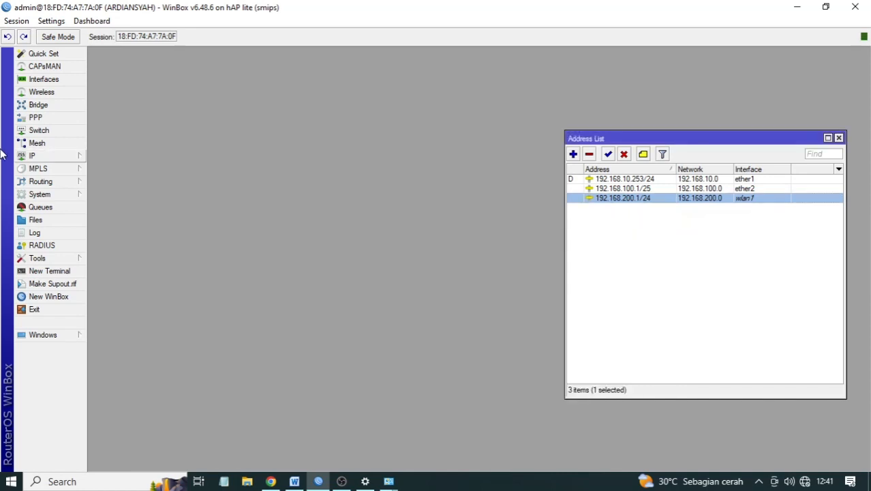
{"action": "left_click", "coordinate": [28, 158]}
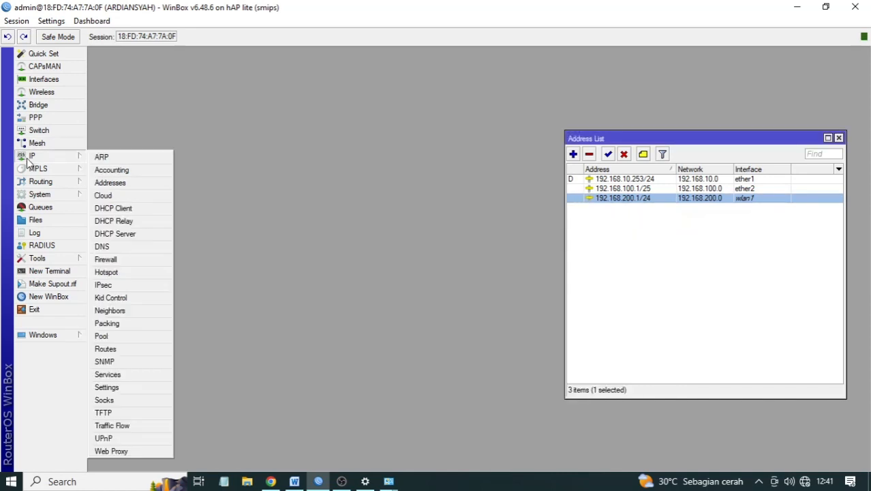
{"action": "left_click", "coordinate": [123, 276]}
{"action": "left_click", "coordinate": [323, 251]}
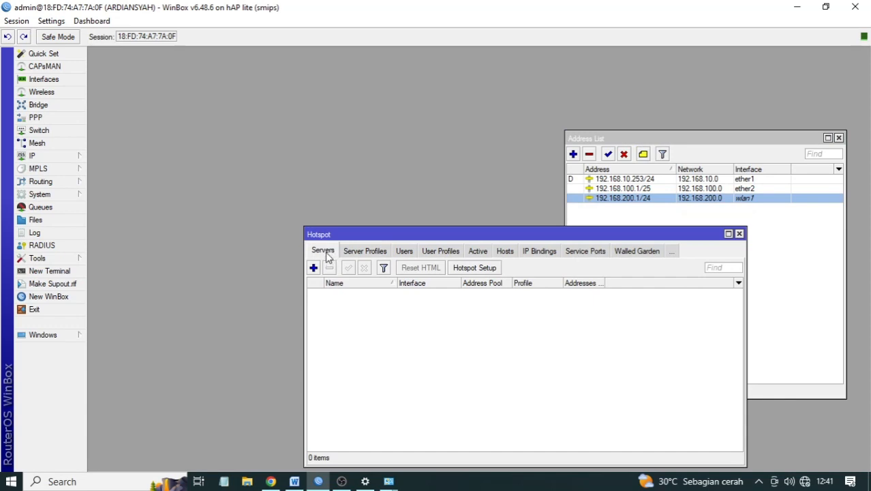
{"action": "left_click", "coordinate": [497, 272]}
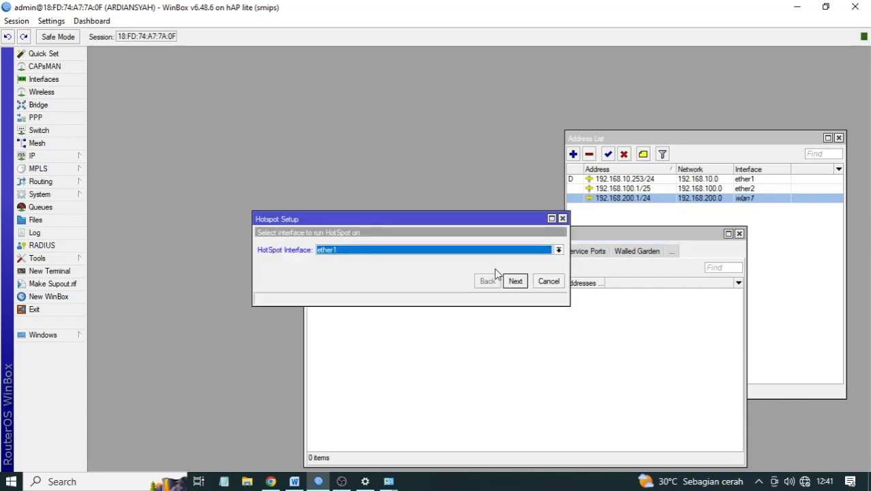
{"action": "left_click", "coordinate": [414, 250]}
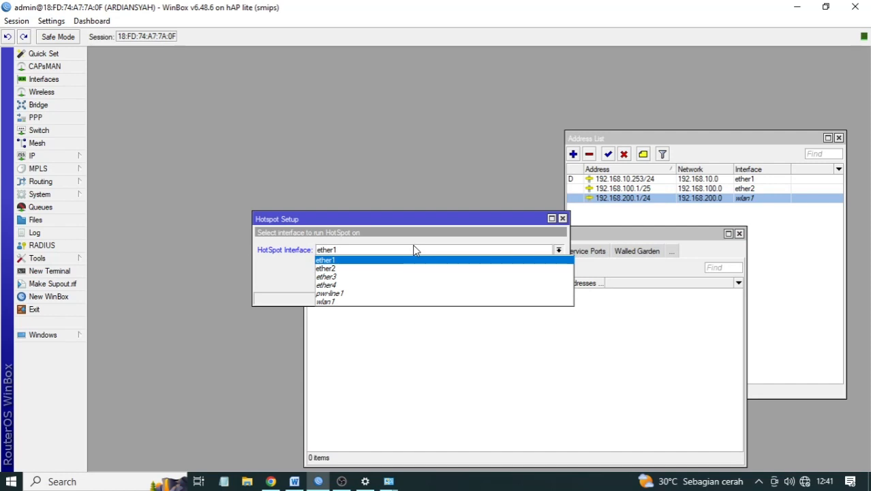
{"action": "left_click", "coordinate": [363, 301]}
{"action": "left_click", "coordinate": [512, 286]}
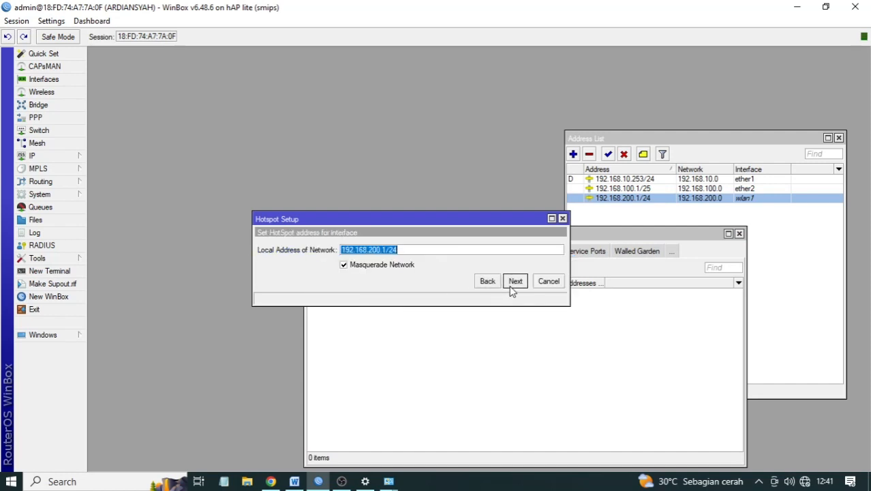
- Finish the hotspot with address 192.168.200.1/24, pool 192.168.200.2-192.168.200.100, DNS name and local user
{"action": "left_click", "coordinate": [511, 287]}
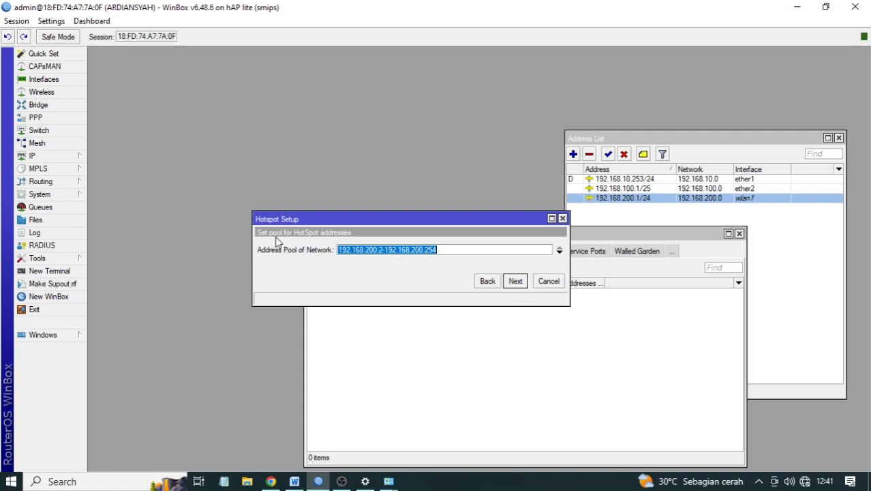
{"action": "left_click", "coordinate": [462, 253]}
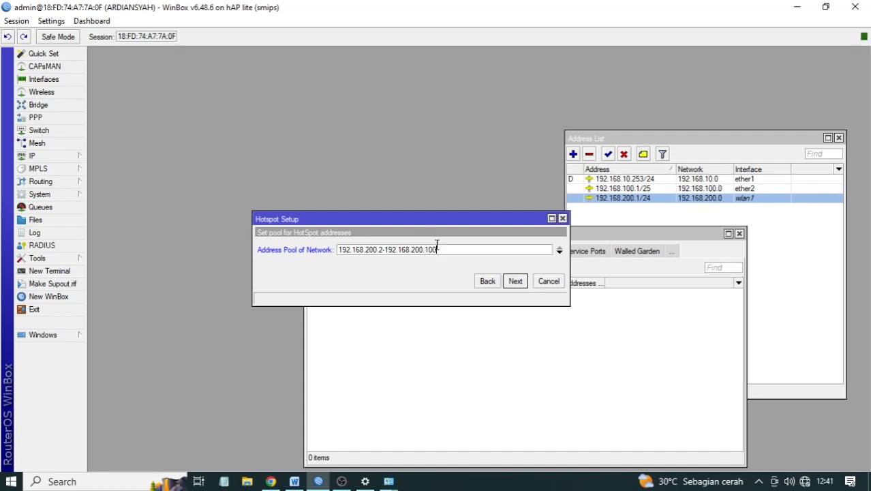
{"action": "left_click", "coordinate": [515, 281]}
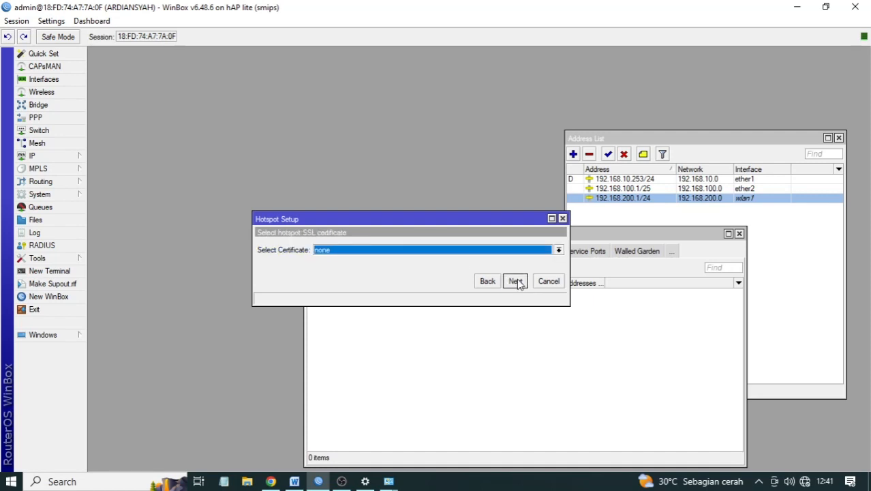
{"action": "left_click", "coordinate": [515, 280]}
{"action": "left_click", "coordinate": [515, 280]}
{"action": "left_click", "coordinate": [515, 280]}
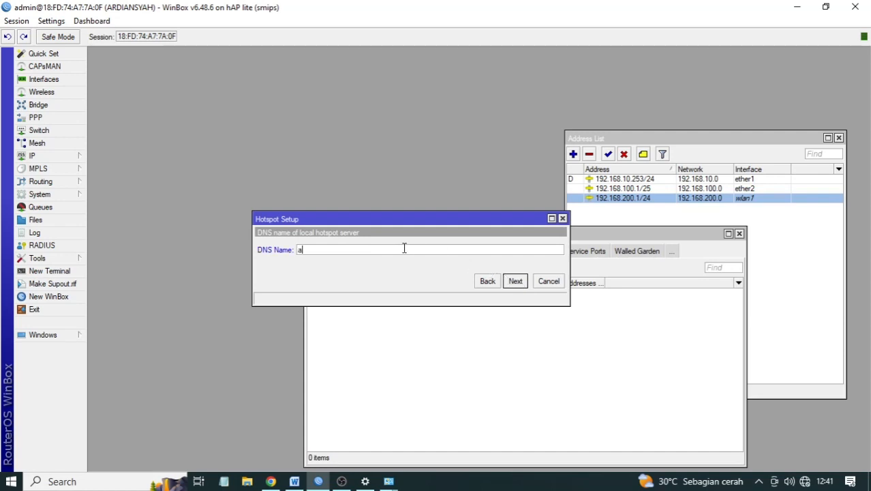
{"action": "type", "text": "ardiansyah.net"}
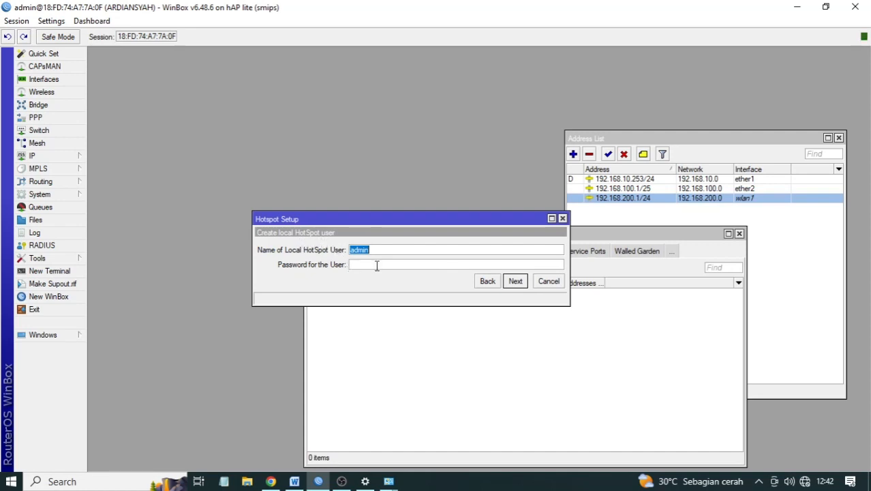
{"action": "left_click", "coordinate": [517, 285]}
{"action": "left_click", "coordinate": [478, 257]}
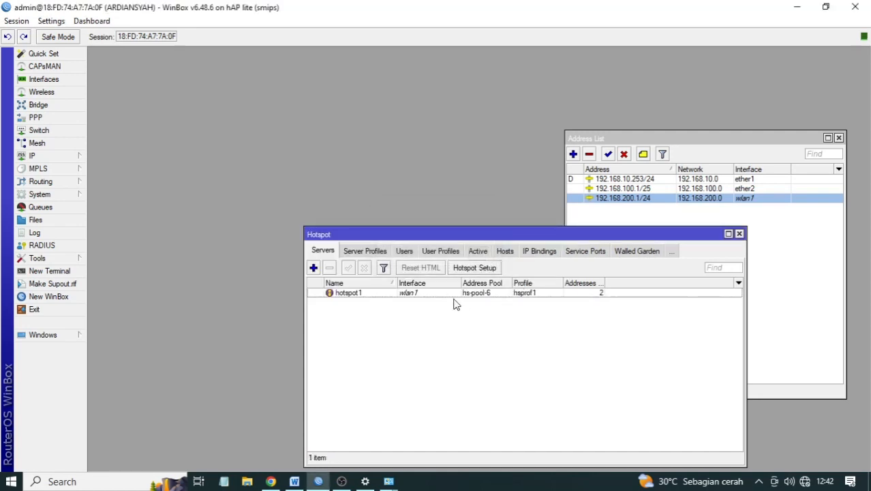
{"action": "left_click", "coordinate": [295, 481]}
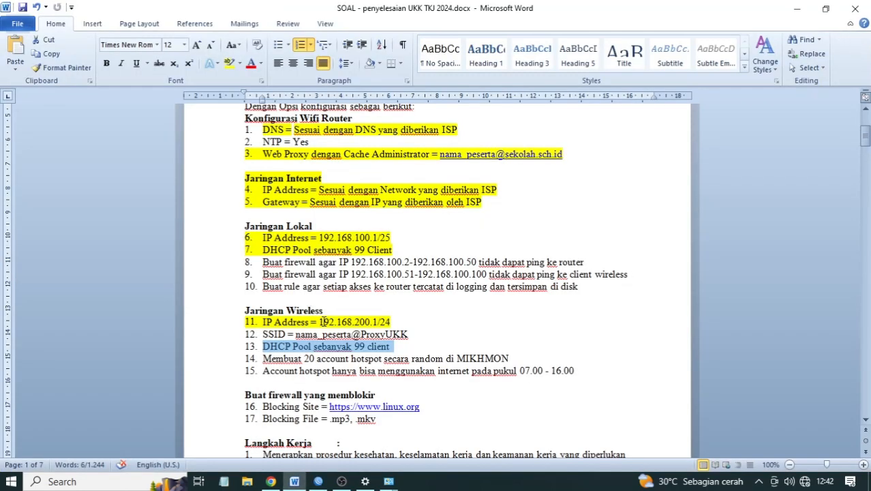
- Highlight item 13 yellow in Word and select item 12, the SSID requirement
{"action": "left_click", "coordinate": [230, 63]}
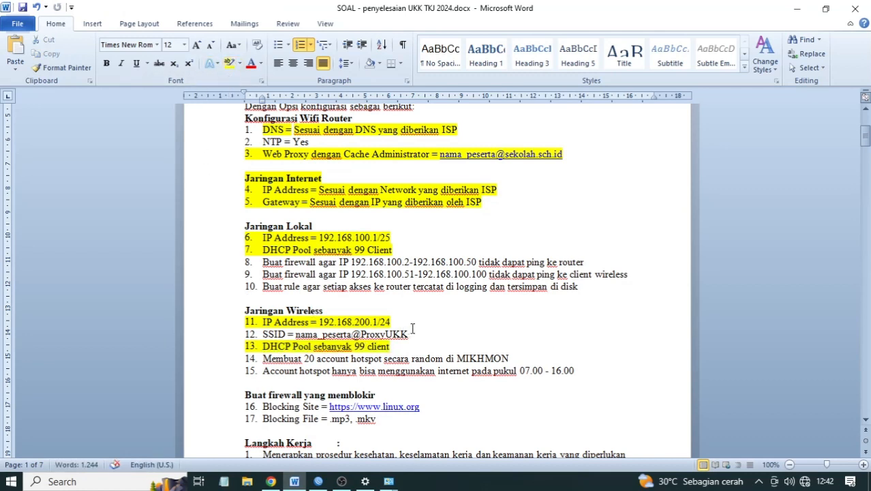
{"action": "left_click_drag", "start_coordinate": [412, 332], "coordinate": [255, 327]}
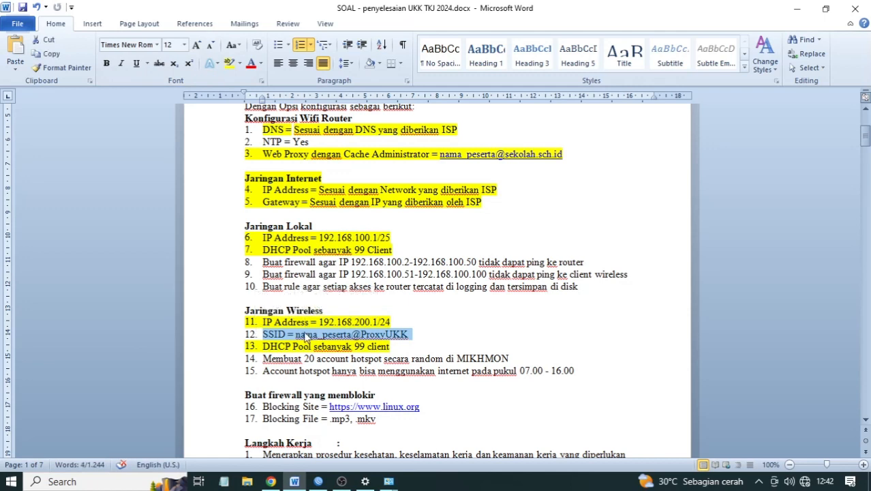
{"action": "left_click", "coordinate": [318, 481]}
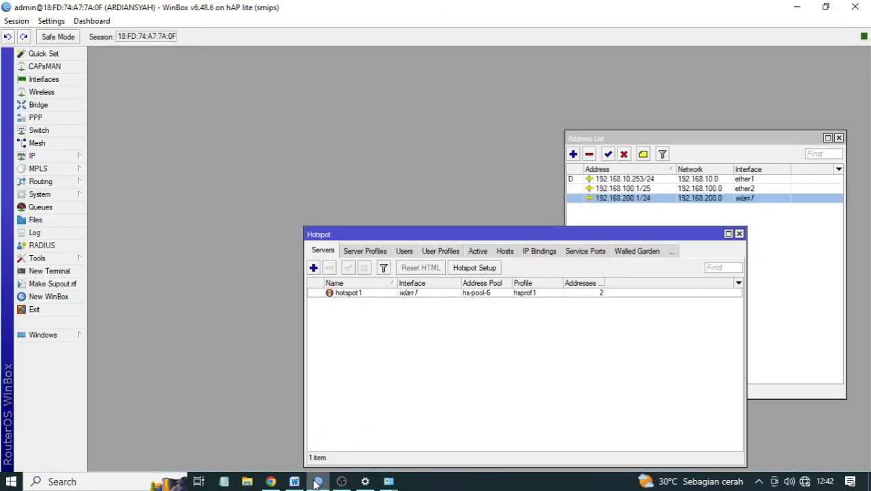
- Close the hotspot list, open wlan1's properties, and set its wireless mode to ap bridge
{"action": "left_click", "coordinate": [739, 234]}
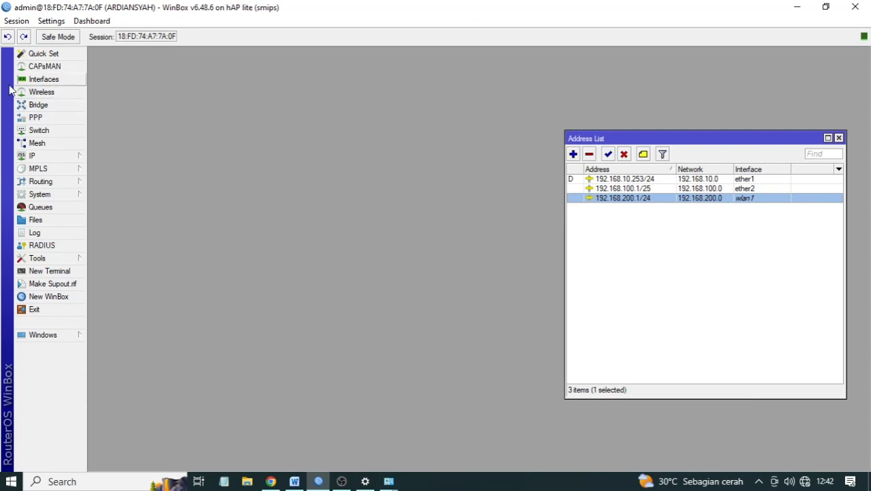
{"action": "left_click", "coordinate": [35, 92]}
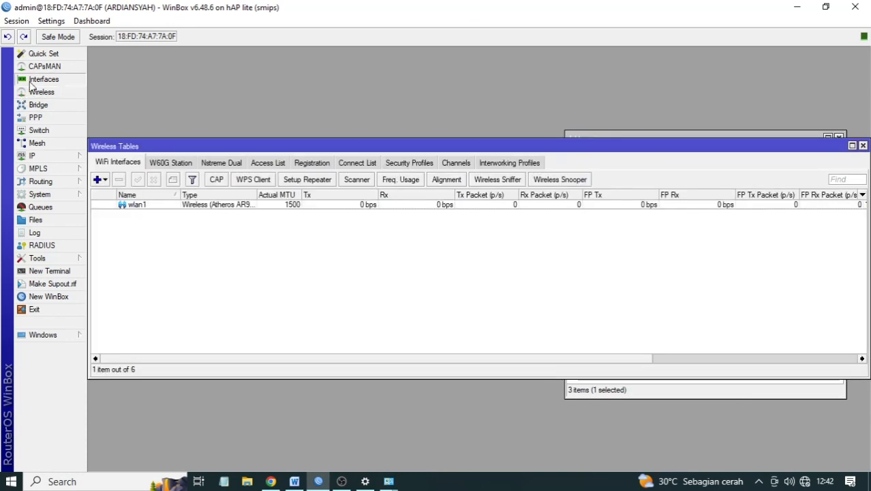
{"action": "left_click", "coordinate": [35, 79]}
{"action": "left_click", "coordinate": [36, 92]}
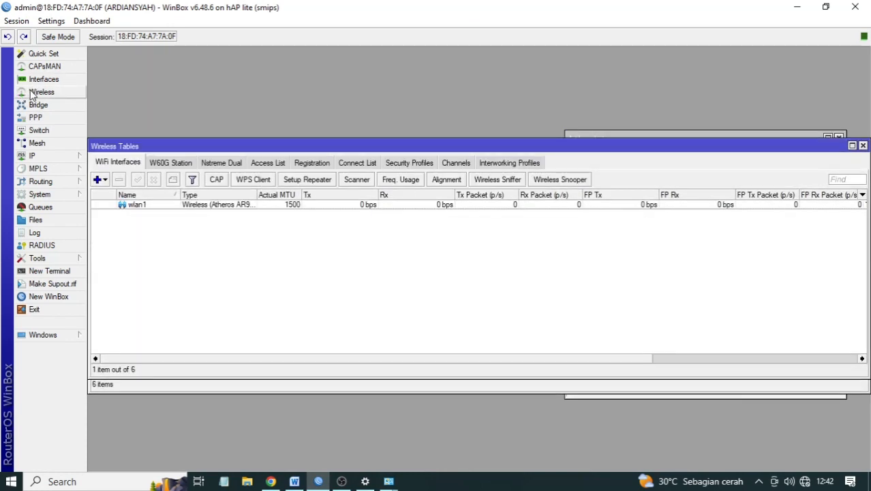
{"action": "double_click", "coordinate": [136, 206]}
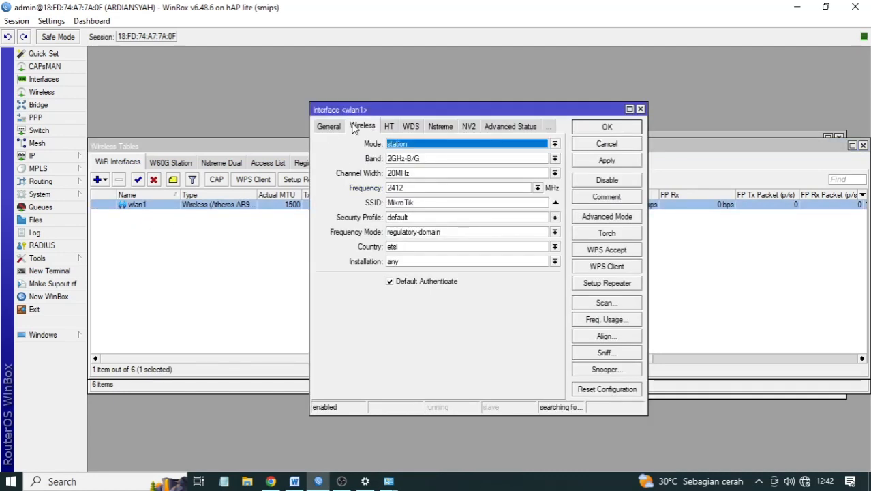
{"action": "left_click", "coordinate": [325, 128]}
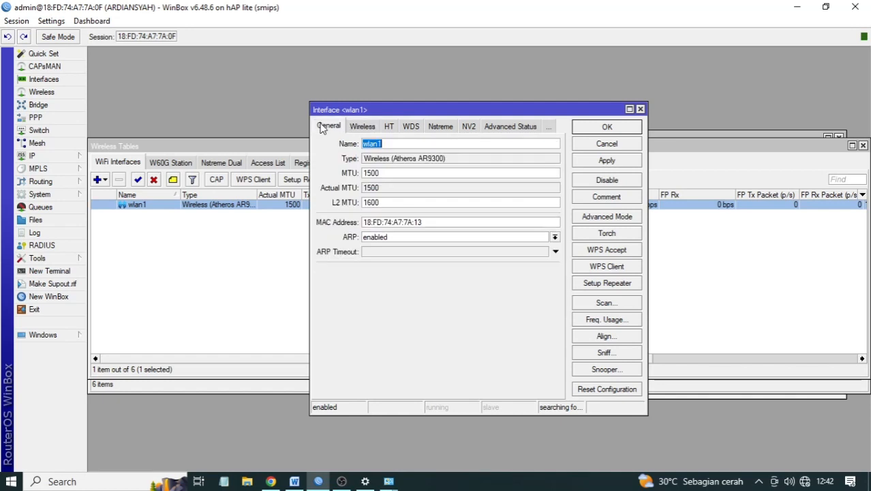
{"action": "left_click", "coordinate": [355, 128]}
{"action": "left_click", "coordinate": [438, 145]}
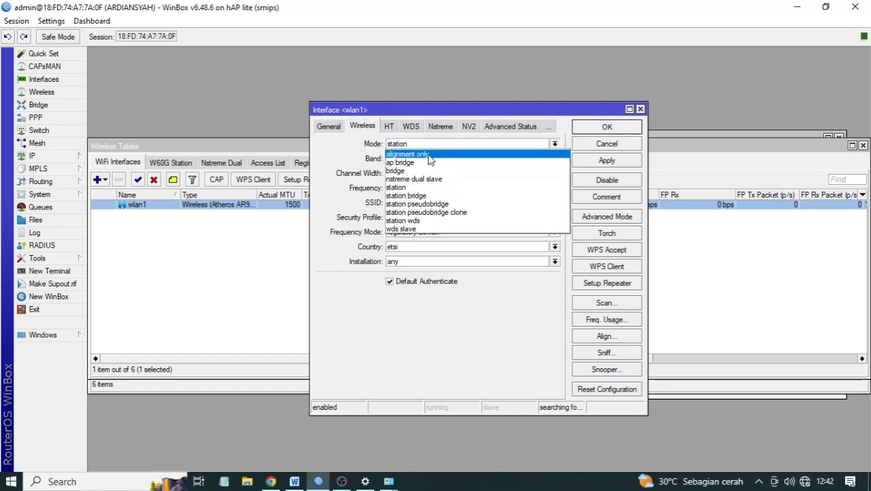
{"action": "left_click", "coordinate": [417, 162]}
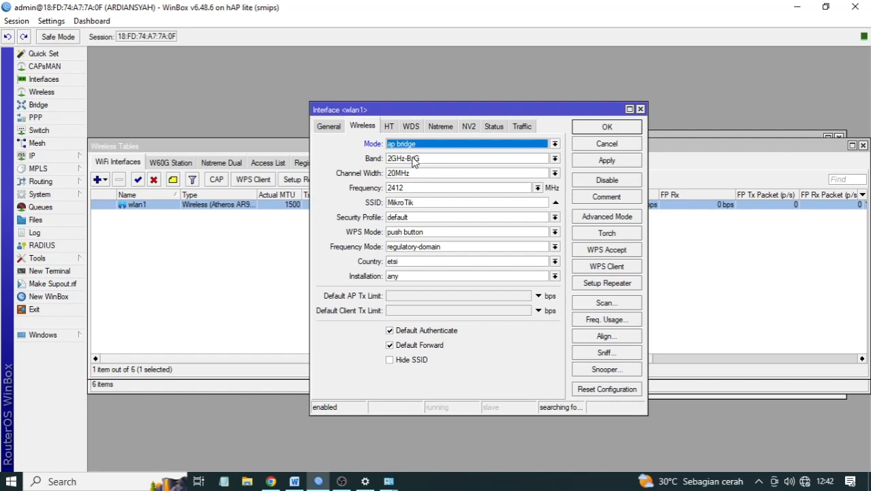
{"action": "left_click_drag", "start_coordinate": [430, 201], "coordinate": [360, 193]}
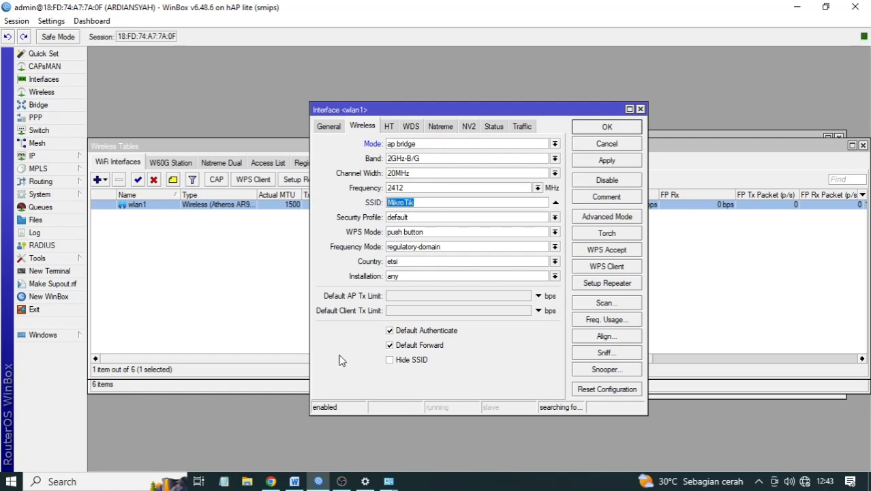
{"action": "left_click", "coordinate": [294, 481]}
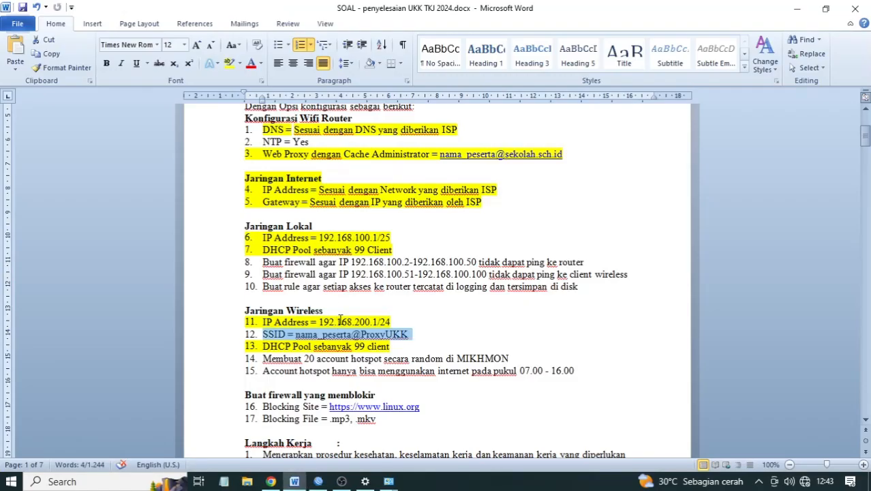
{"action": "left_click", "coordinate": [319, 481]}
{"action": "left_click_drag", "start_coordinate": [436, 202], "coordinate": [352, 202]}
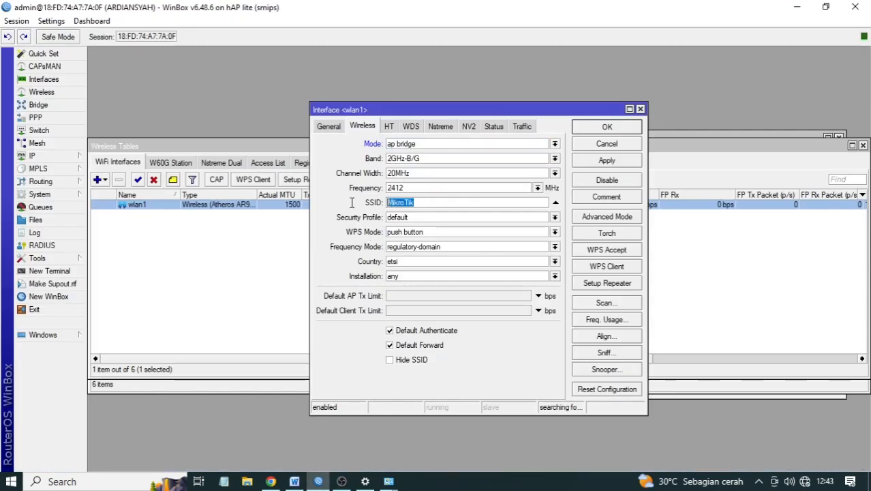
{"action": "type", "text": "ardiansyah@ProxyUKK"}
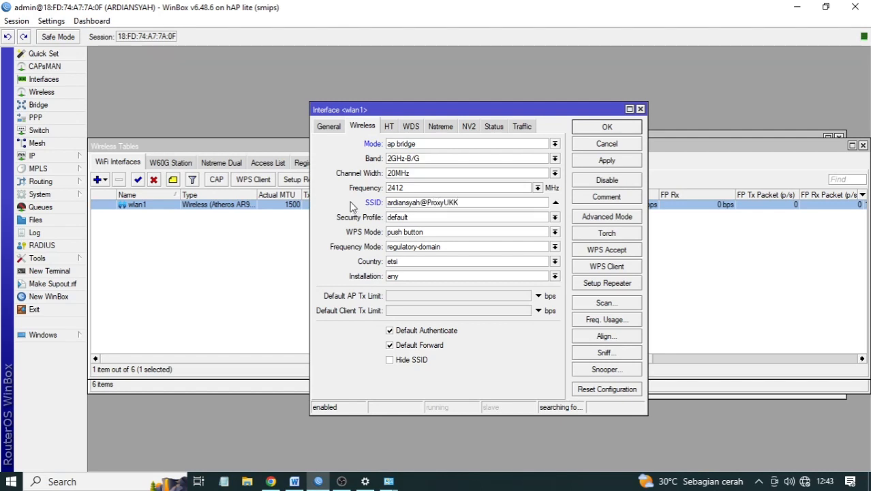
{"action": "left_click", "coordinate": [607, 163]}
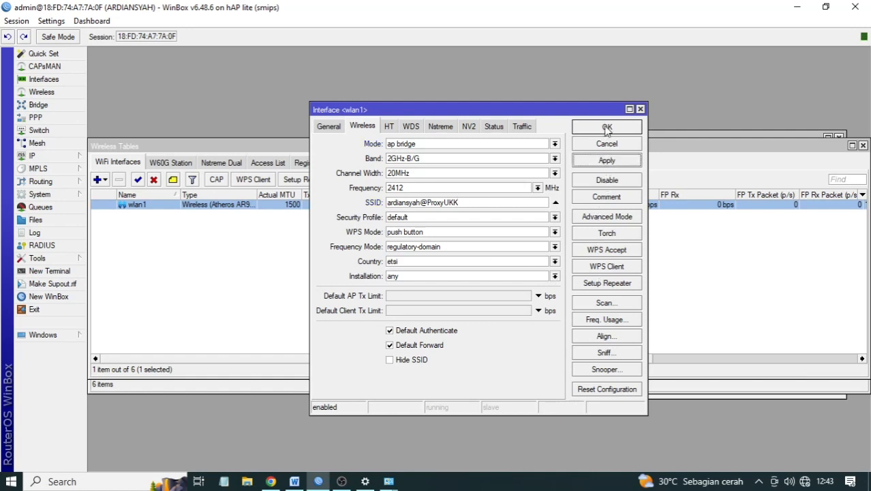
{"action": "left_click", "coordinate": [606, 129]}
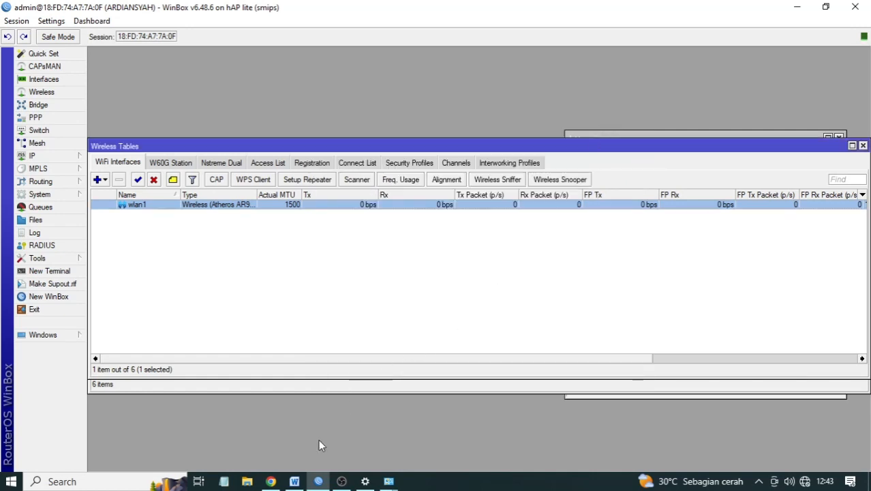
{"action": "left_click", "coordinate": [271, 481]}
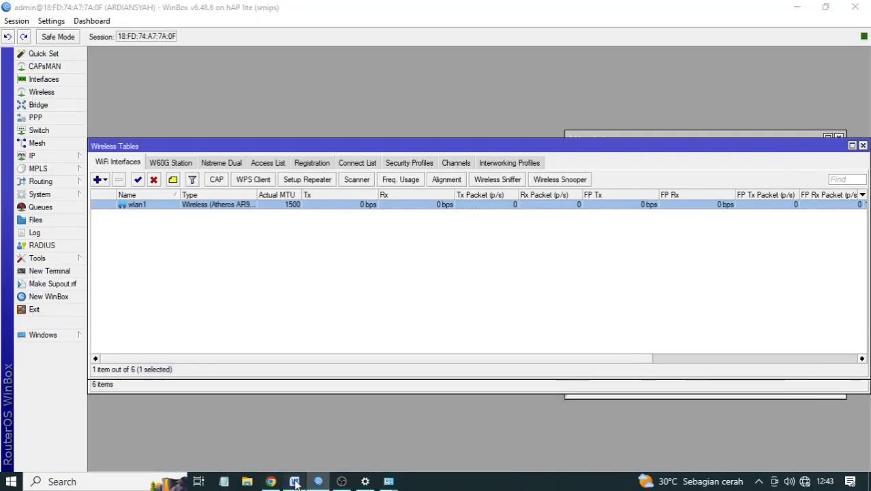
- Mark item 12 (SSID = nama_peserta@ProxyUKK) yellow in Word, then return to WinBox
{"action": "left_click", "coordinate": [295, 481]}
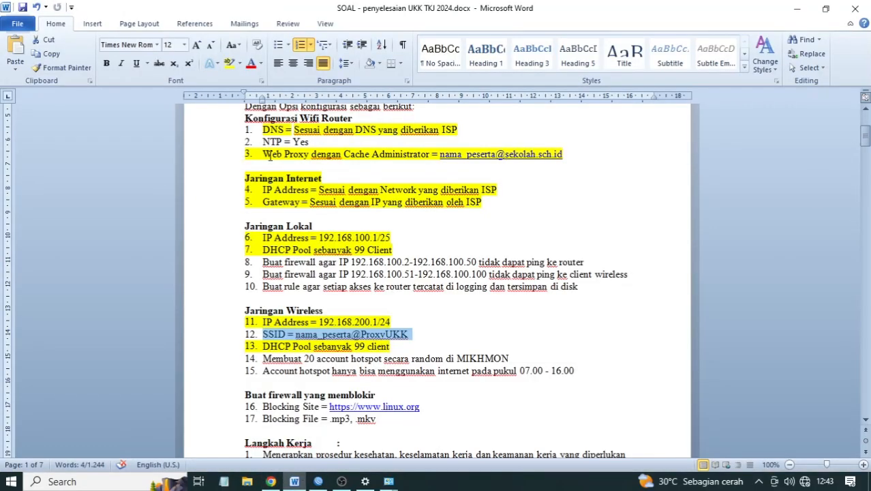
{"action": "left_click", "coordinate": [230, 63]}
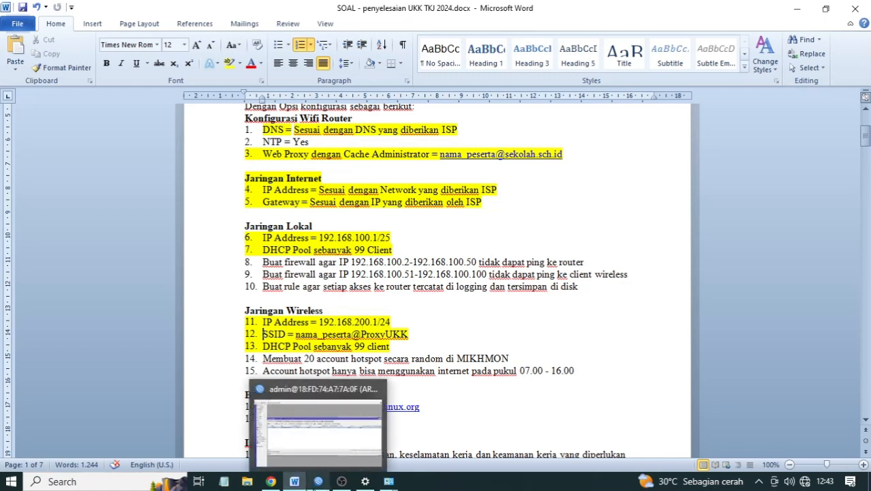
{"action": "left_click", "coordinate": [318, 481]}
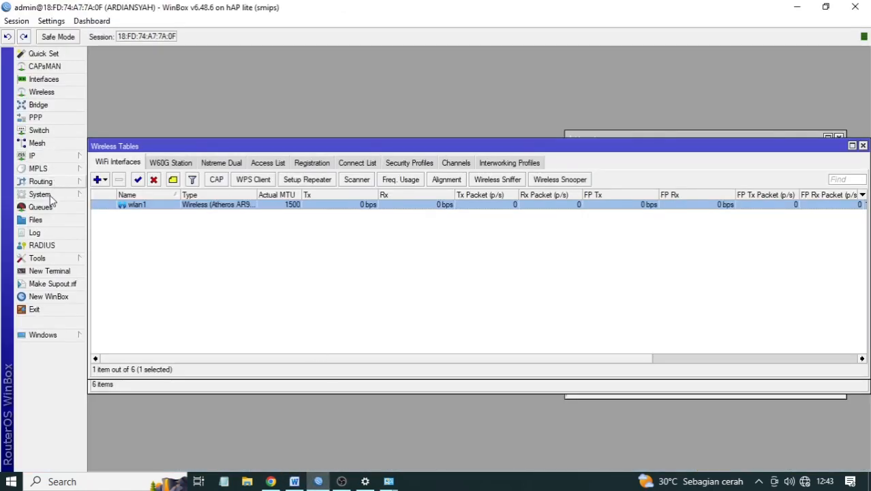
{"action": "left_click", "coordinate": [49, 272]}
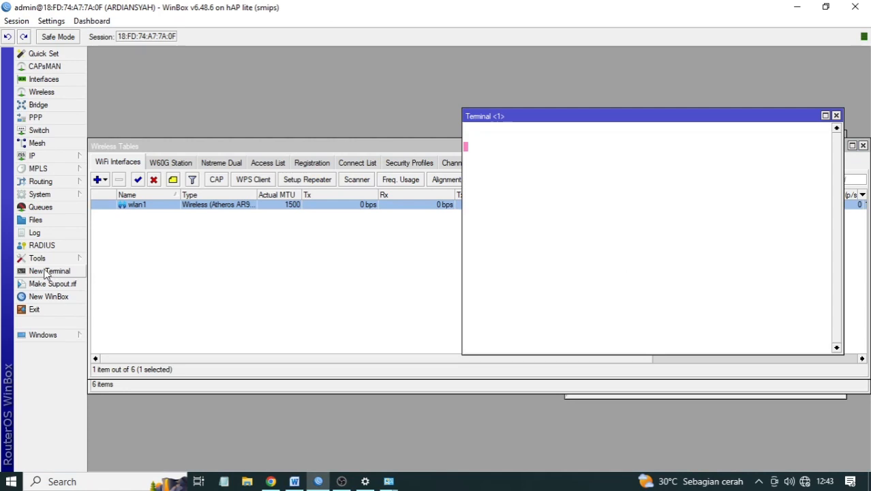
{"action": "left_click_drag", "start_coordinate": [552, 121], "coordinate": [388, 154]}
{"action": "type", "text": "p"}
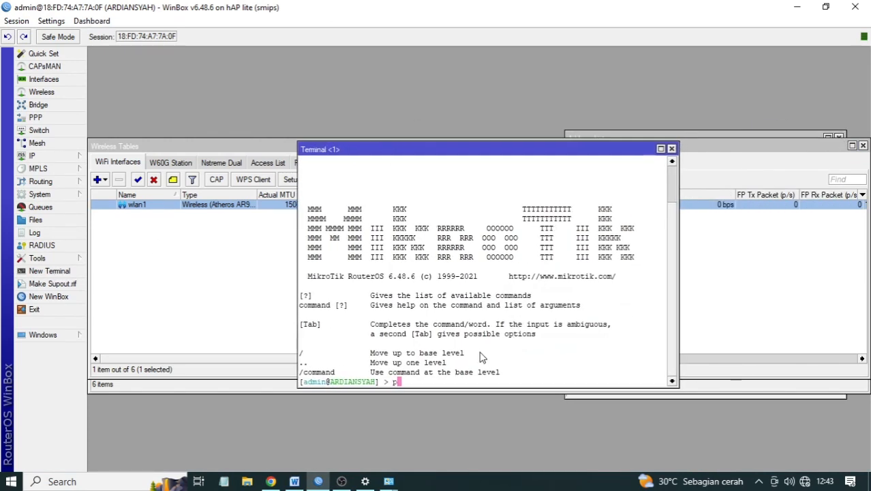
{"action": "type", "text": "ing www.google."}
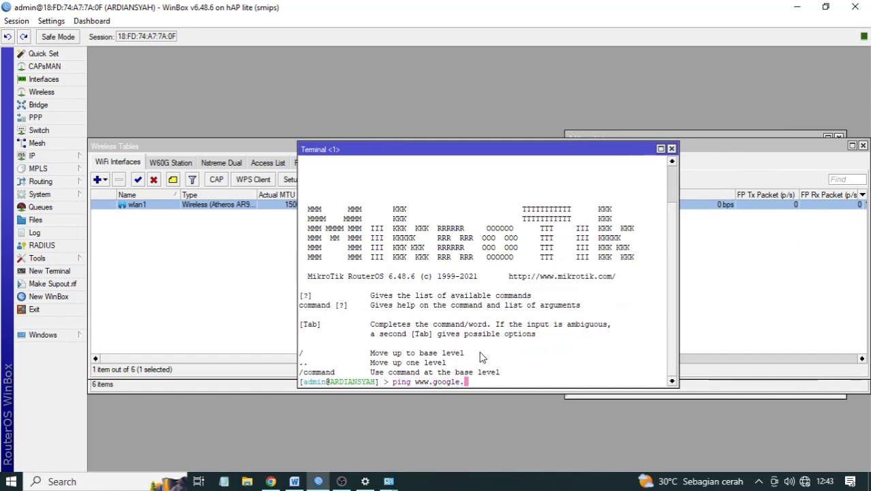
{"action": "type", "text": "com"}
{"action": "key", "text": "Return"}
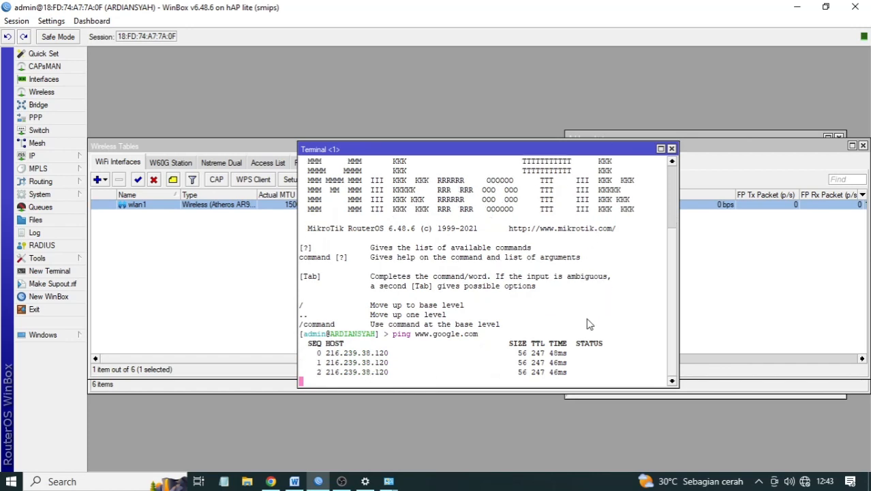
{"action": "key", "text": "ctrl+c"}
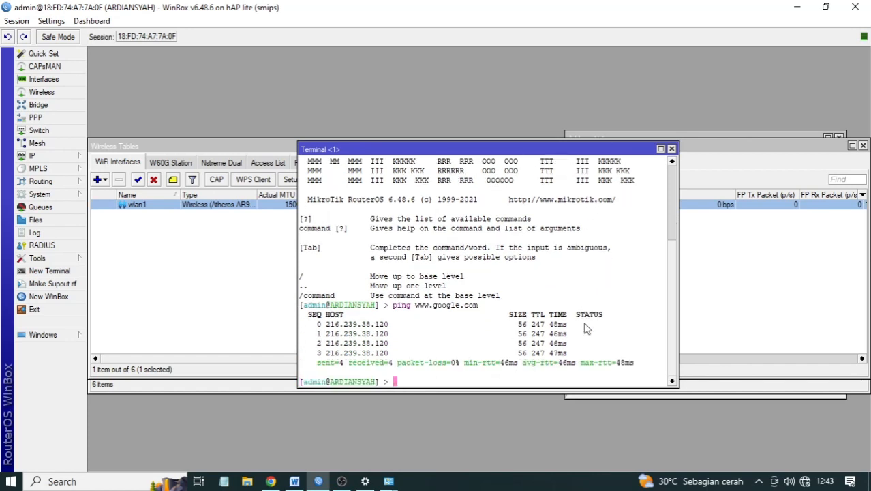
{"action": "left_click", "coordinate": [672, 149]}
{"action": "left_click", "coordinate": [123, 481]}
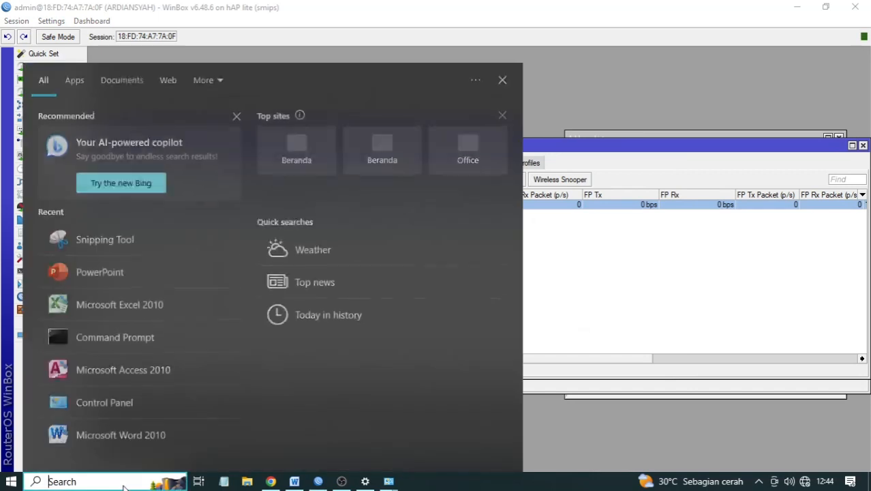
{"action": "left_click", "coordinate": [86, 337]}
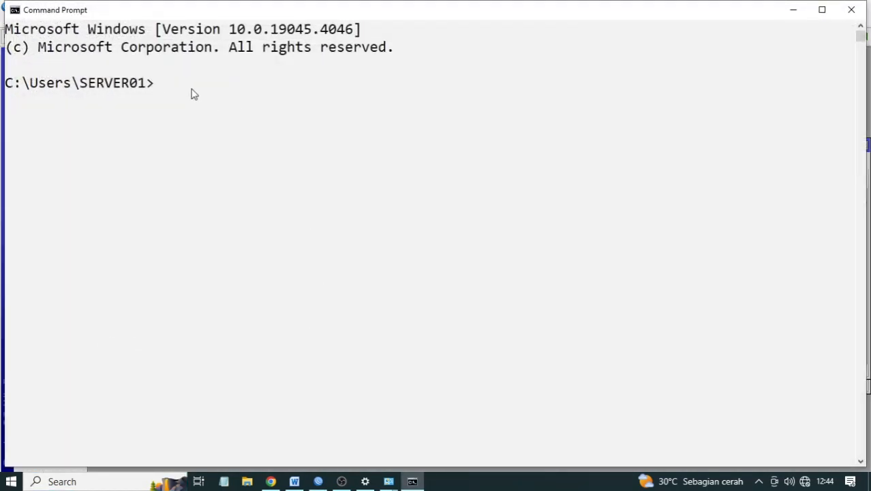
{"action": "type", "text": "ping www.goog"}
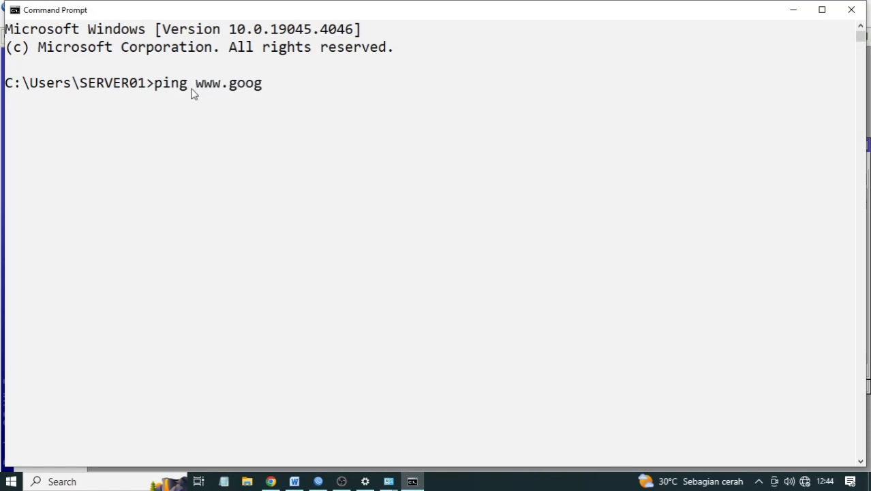
{"action": "type", "text": "le.com"}
{"action": "key", "text": "Return"}
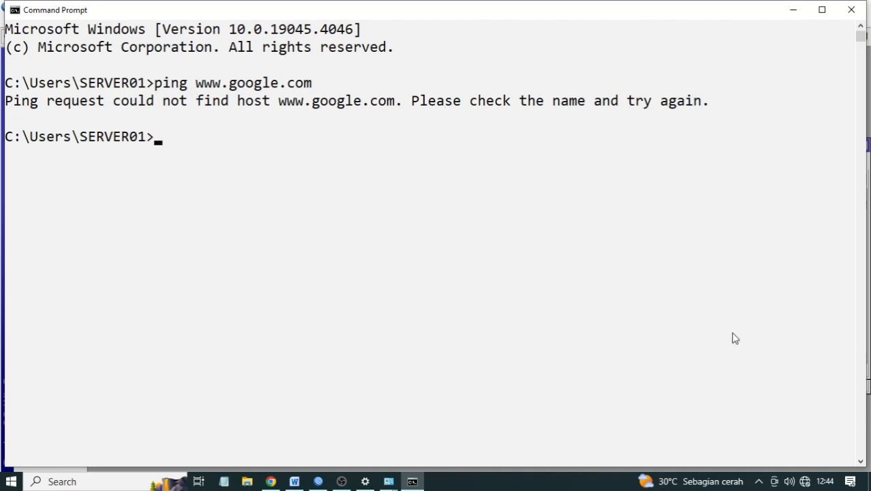
- Bring up the network connection options from the tray network icon
{"action": "right_click", "coordinate": [806, 482]}
{"action": "left_click", "coordinate": [753, 469]}
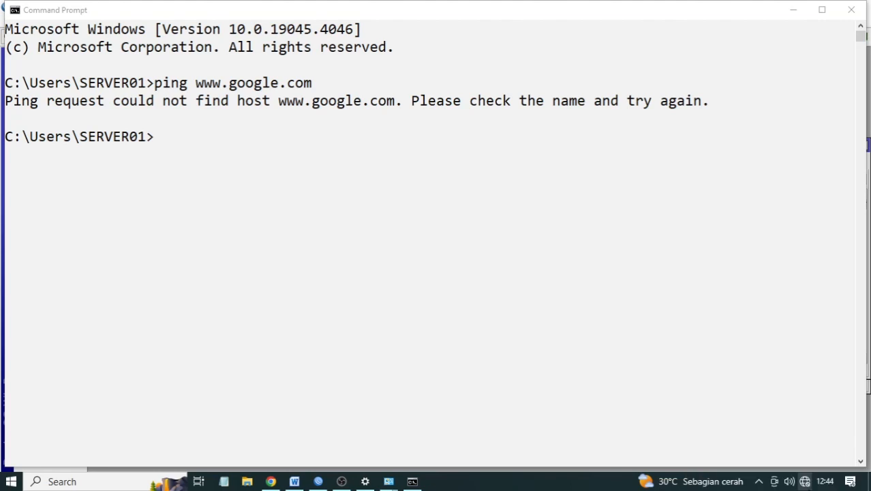
{"action": "right_click", "coordinate": [805, 482]}
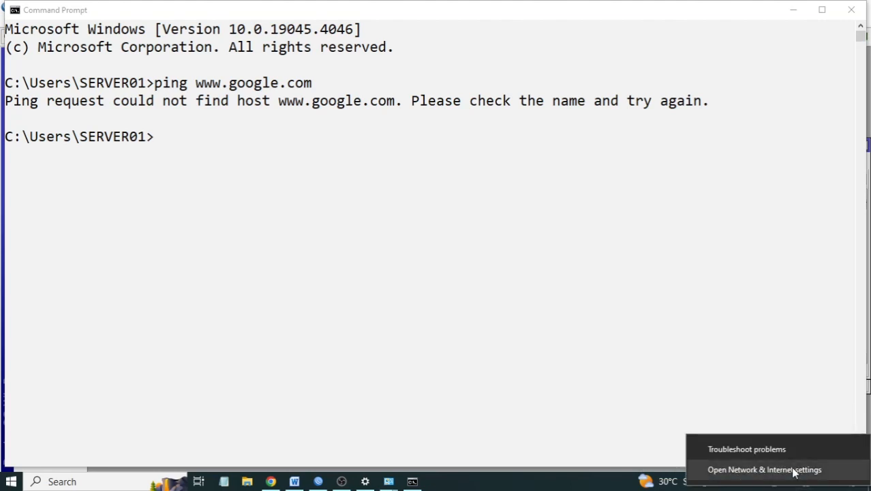
- Open the Lokal adapter's properties from the Network & Internet adapter list
{"action": "left_click", "coordinate": [794, 470]}
{"action": "scroll", "coordinate": [305, 306], "scroll_direction": "down", "scroll_amount": 1}
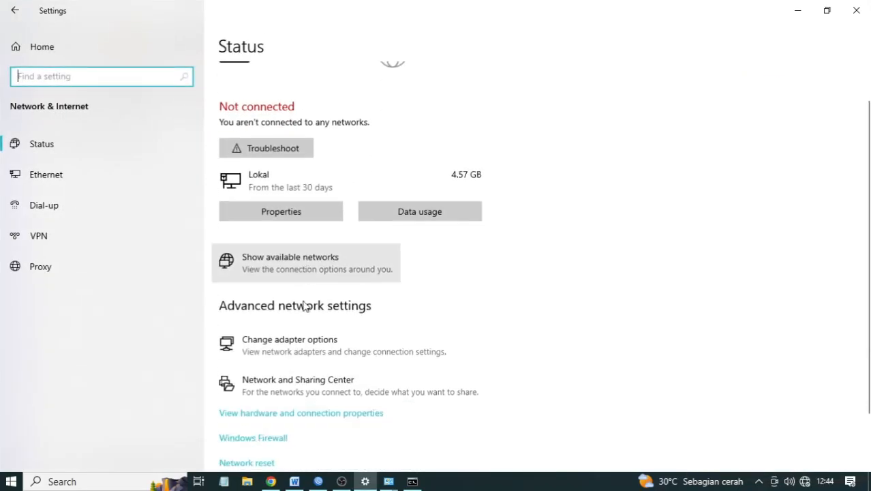
{"action": "left_click", "coordinate": [282, 301]}
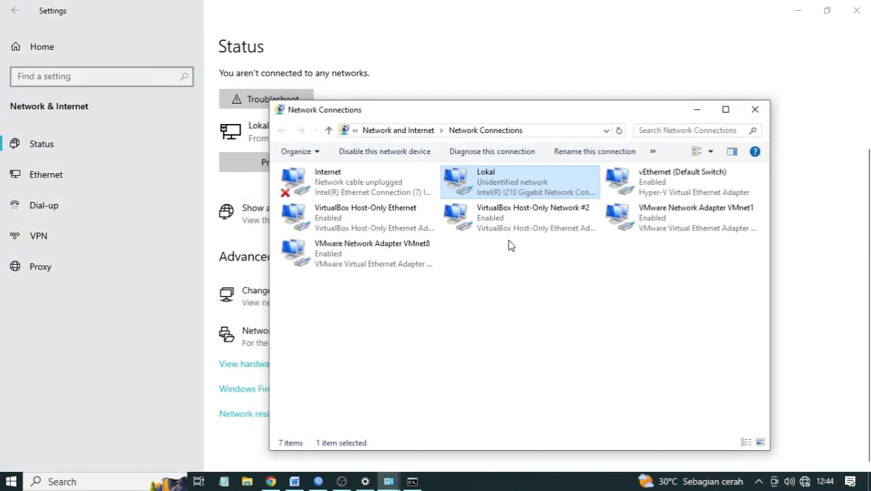
{"action": "double_click", "coordinate": [493, 186]}
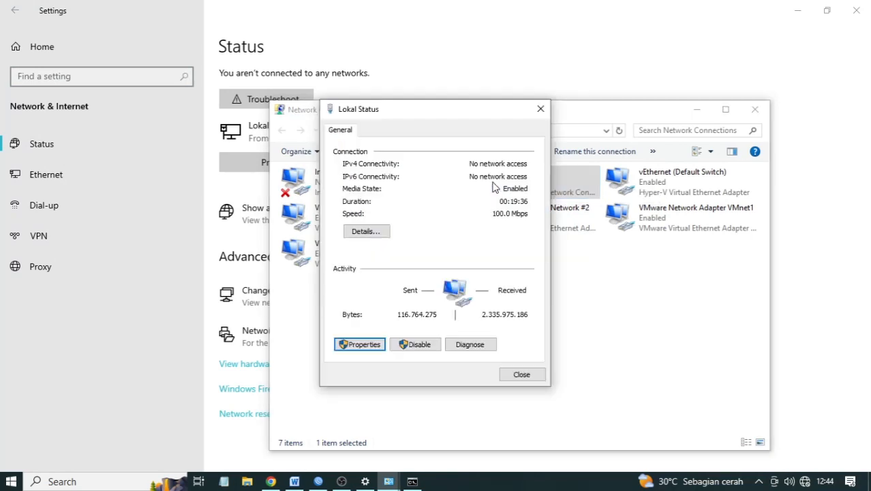
{"action": "left_click", "coordinate": [362, 345]}
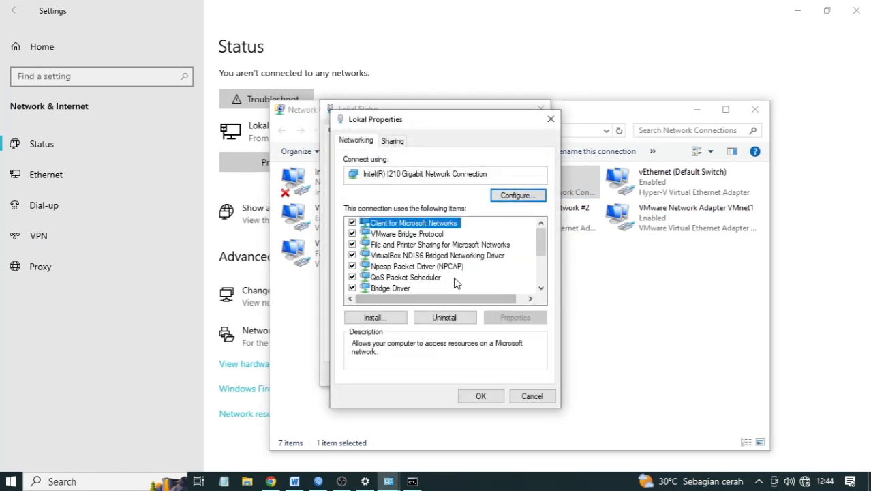
{"action": "scroll", "coordinate": [464, 266], "scroll_direction": "down", "scroll_amount": 2}
- Set Lokal's IPv4 to obtain the IP address and DNS servers automatically, and confirm
{"action": "double_click", "coordinate": [471, 234]}
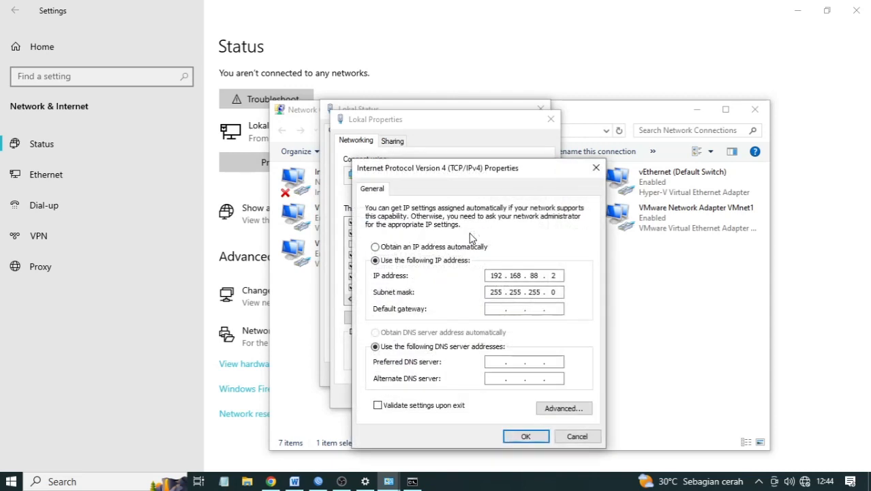
{"action": "left_click", "coordinate": [431, 246]}
{"action": "left_click", "coordinate": [447, 333]}
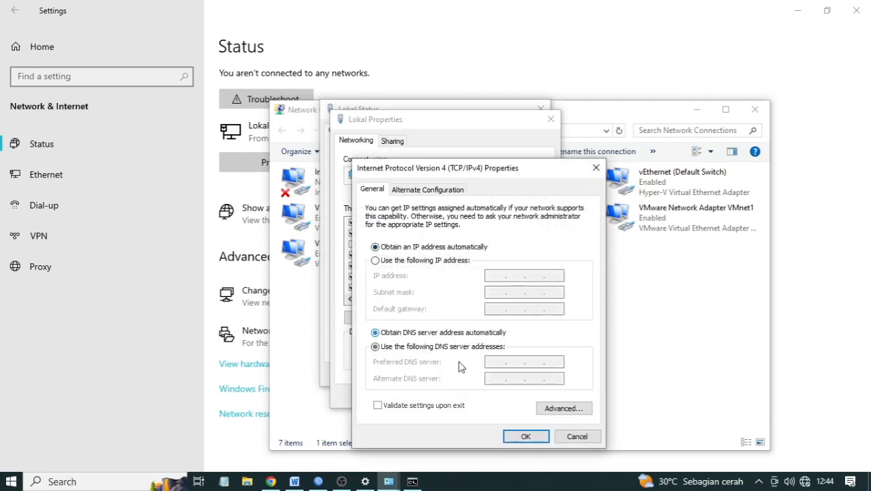
{"action": "left_click", "coordinate": [516, 439]}
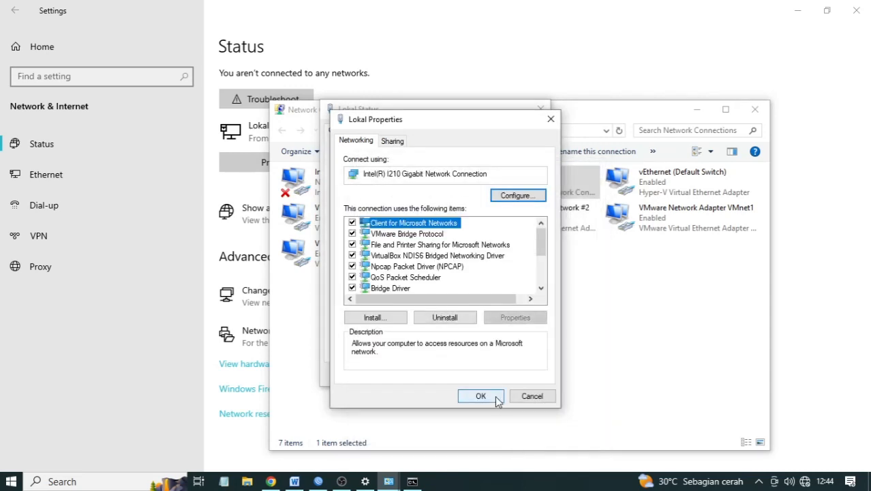
{"action": "left_click", "coordinate": [494, 395]}
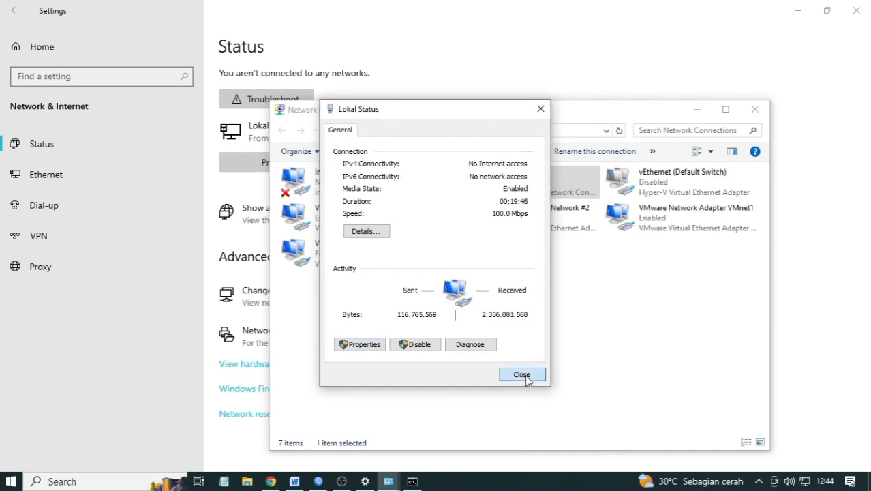
{"action": "left_click", "coordinate": [524, 377]}
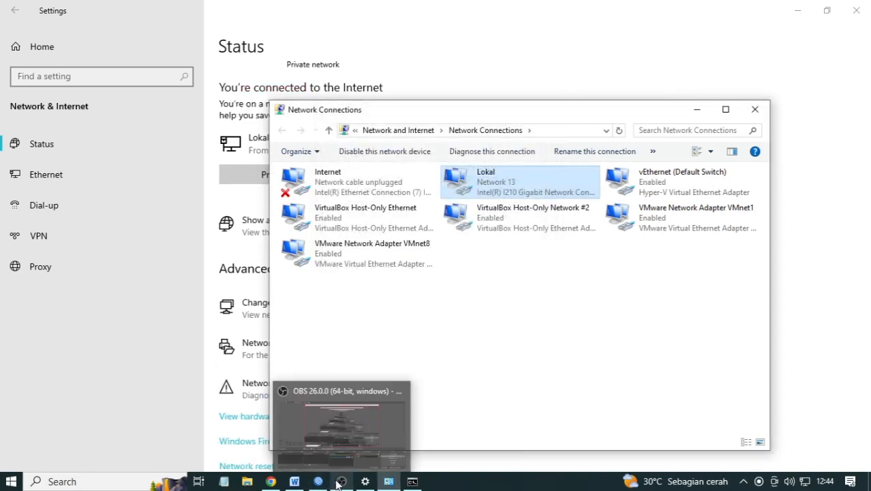
{"action": "left_click", "coordinate": [412, 476]}
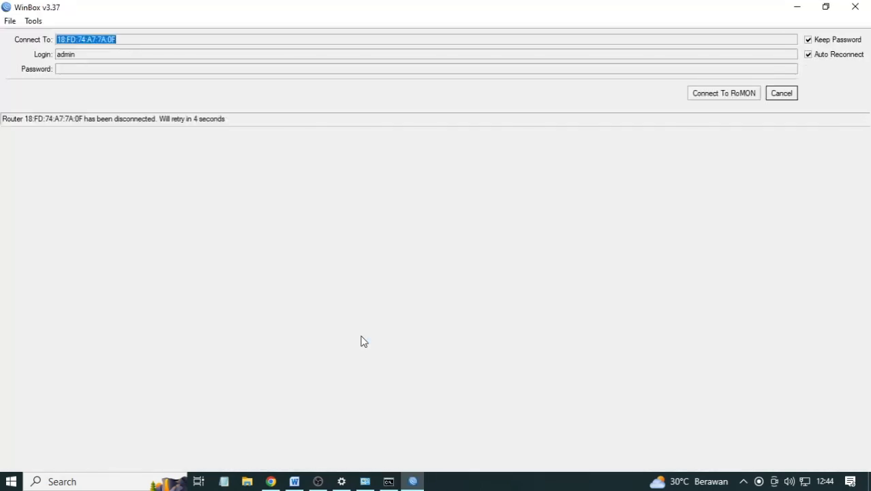
{"action": "left_click", "coordinate": [389, 481]}
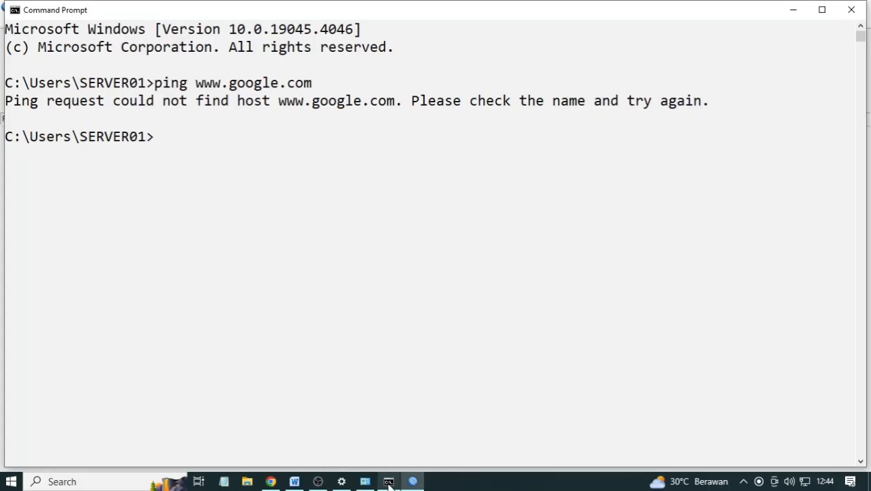
{"action": "key", "text": "Up"}
{"action": "key", "text": "Return"}
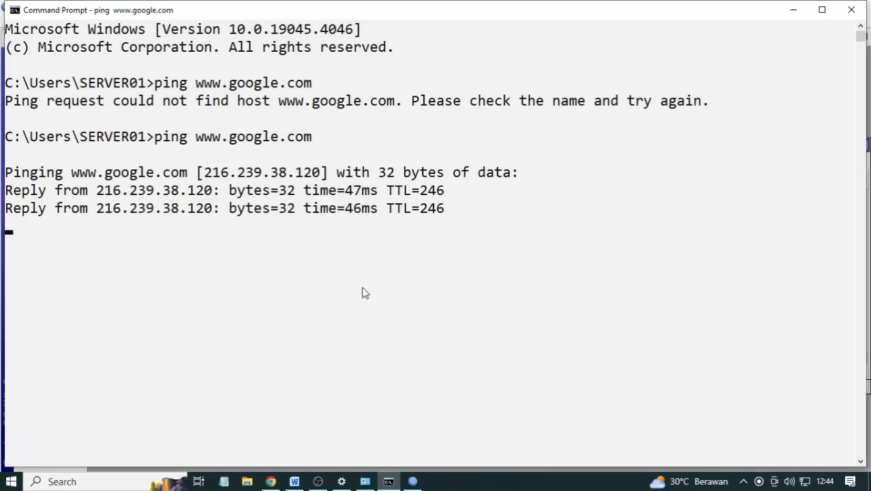
{"action": "key", "text": "Return"}
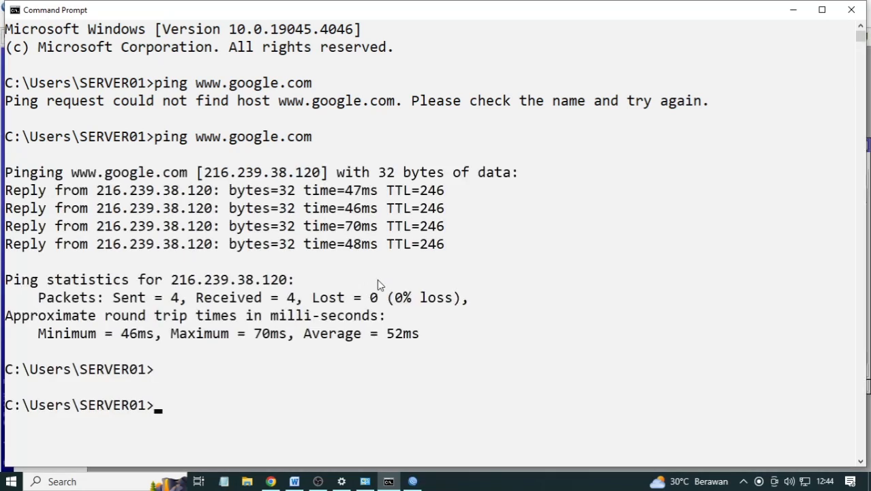
{"action": "left_click", "coordinate": [851, 10]}
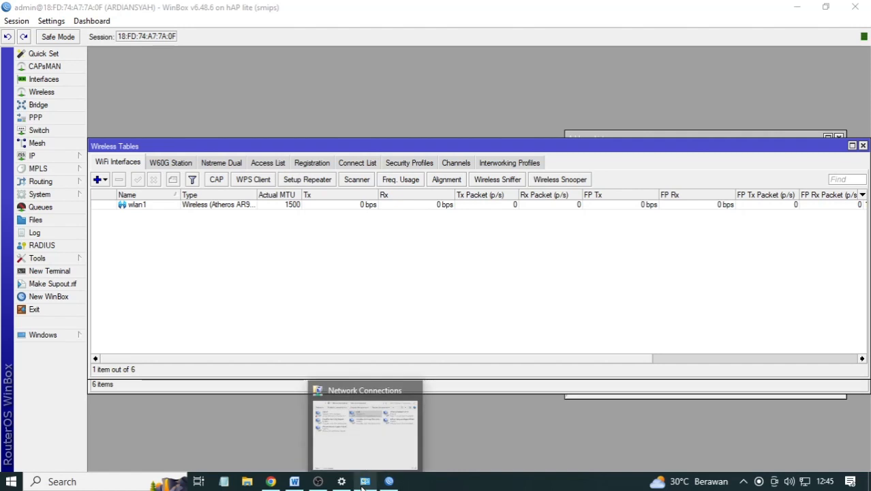
{"action": "left_click", "coordinate": [293, 482]}
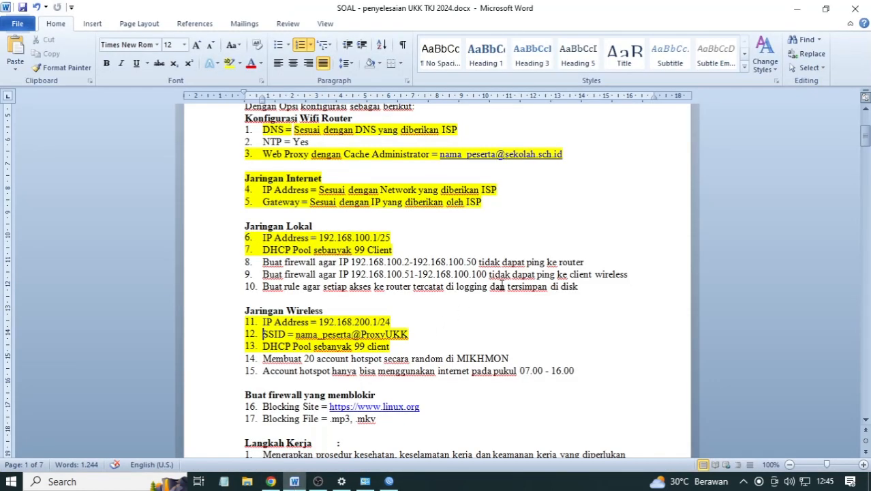
{"action": "scroll", "coordinate": [501, 286], "scroll_direction": "down", "scroll_amount": 2}
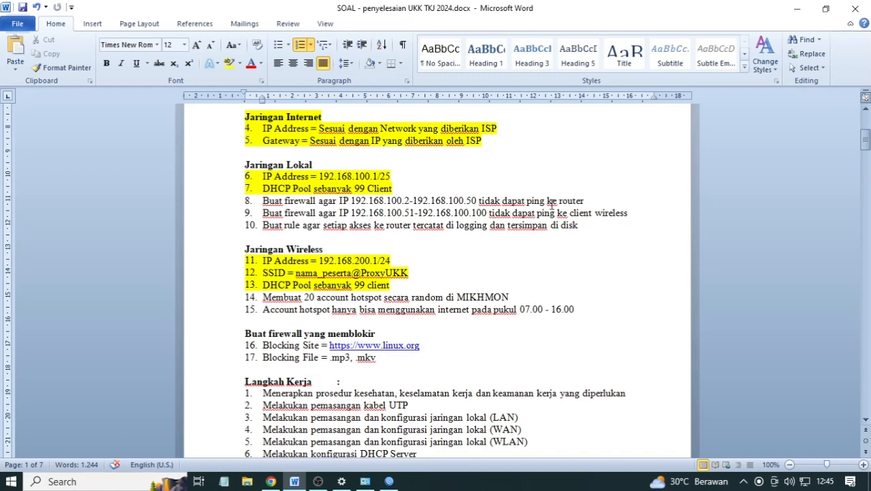
{"action": "left_click", "coordinate": [389, 482]}
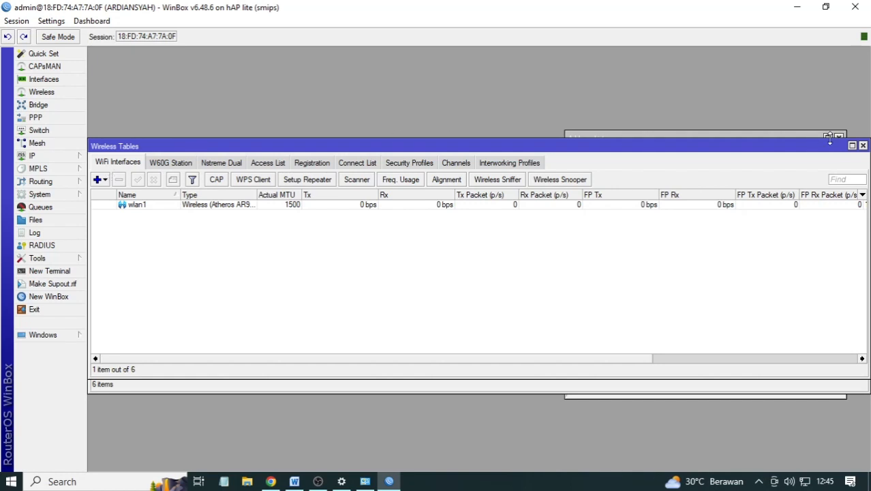
- Close Wireless Tables and Interface List, then add a new rule under IP > Firewall > Filter Rules
{"action": "left_click", "coordinate": [863, 146]}
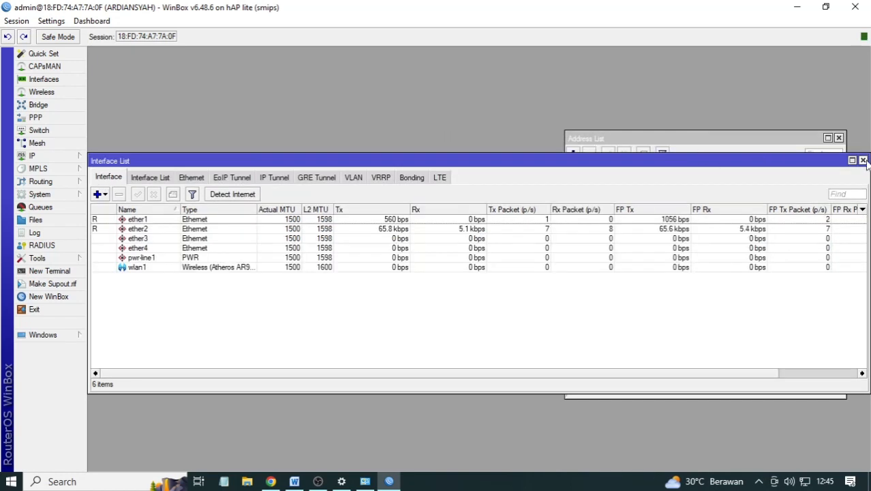
{"action": "left_click", "coordinate": [862, 160]}
{"action": "left_click", "coordinate": [37, 157]}
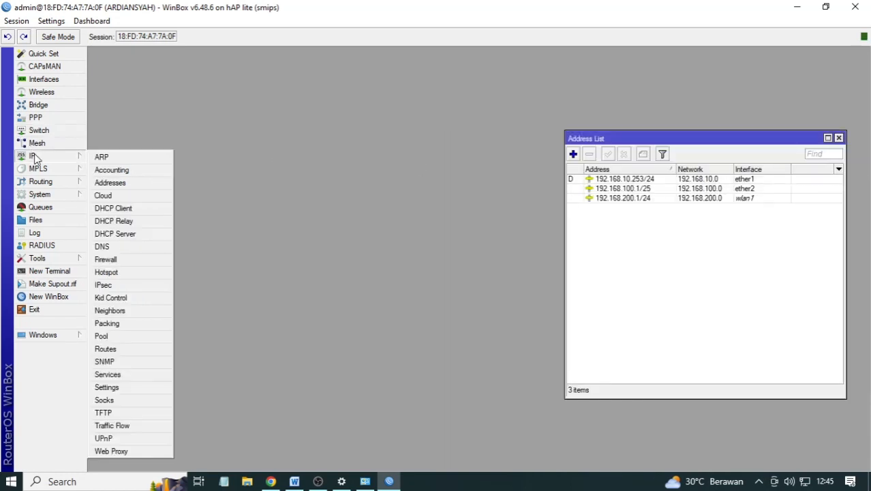
{"action": "left_click", "coordinate": [105, 259]}
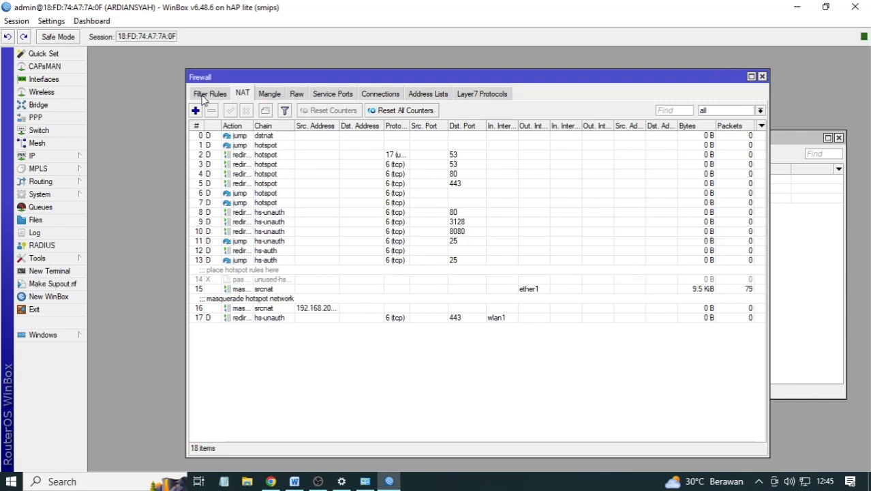
{"action": "left_click", "coordinate": [207, 94]}
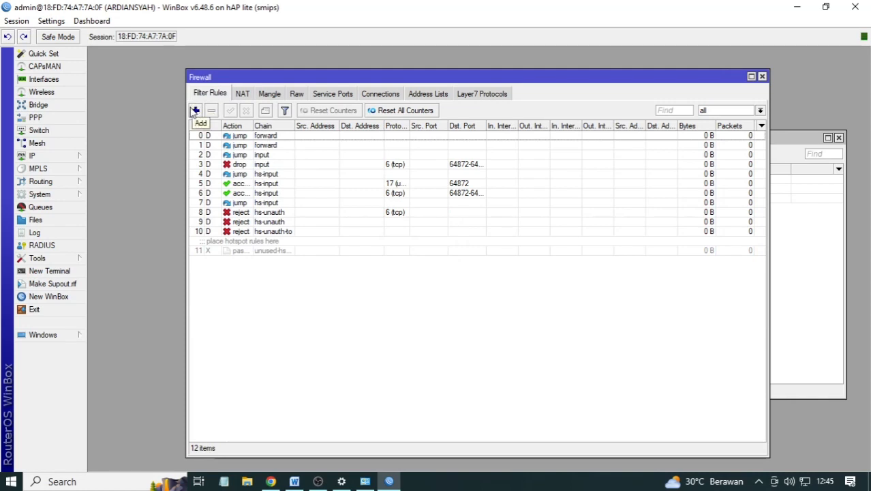
{"action": "left_click", "coordinate": [195, 111]}
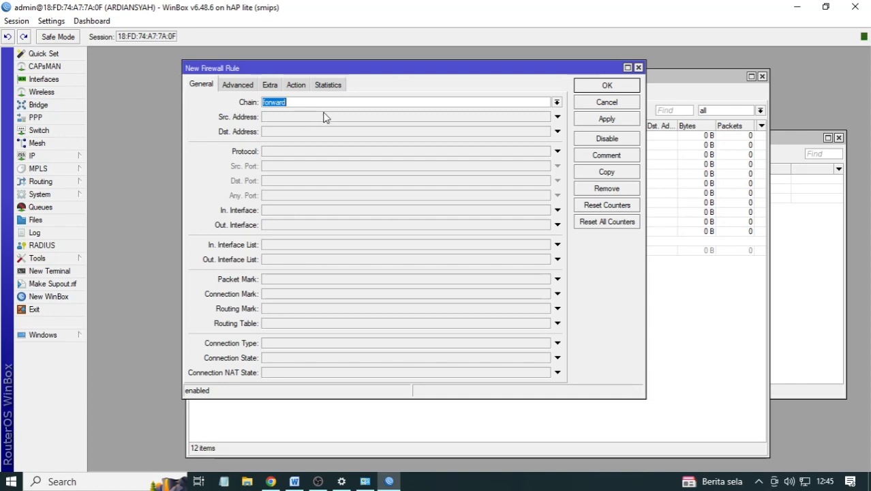
- Set chain input, source 192.168.100.2-192.168.100.50, destination 192.168.100.1, protocol icmp
{"action": "left_click", "coordinate": [556, 102]}
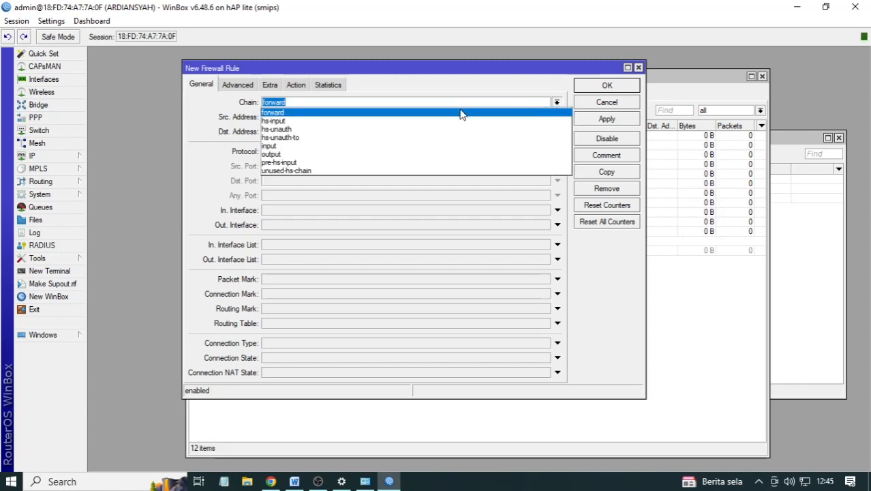
{"action": "left_click", "coordinate": [362, 150]}
{"action": "left_click", "coordinate": [277, 119]}
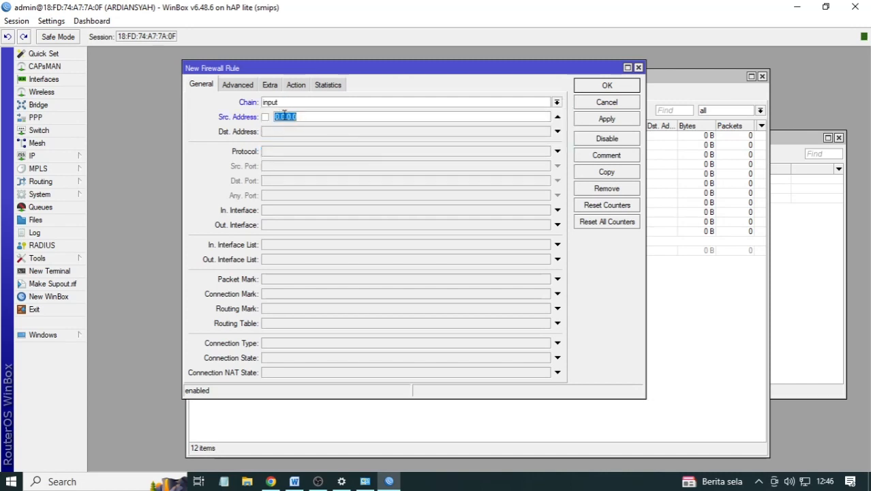
{"action": "type", "text": "192.168.100.2"}
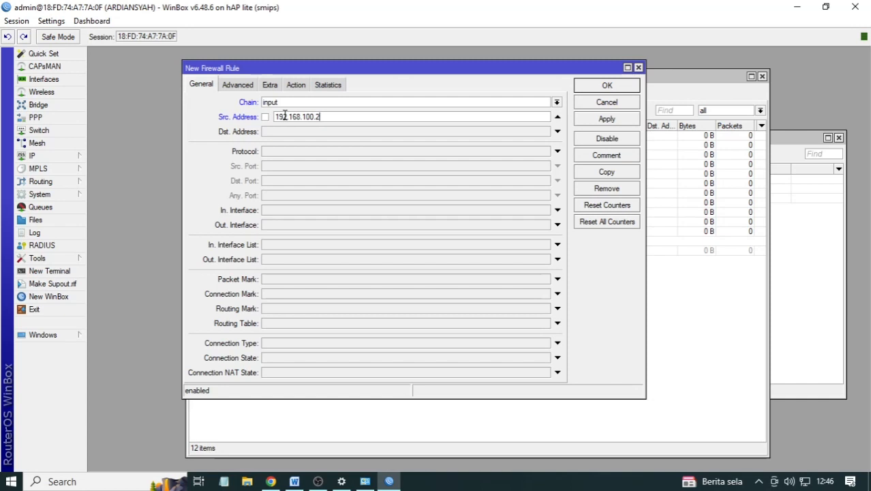
{"action": "type", "text": "-192.168.100.50"}
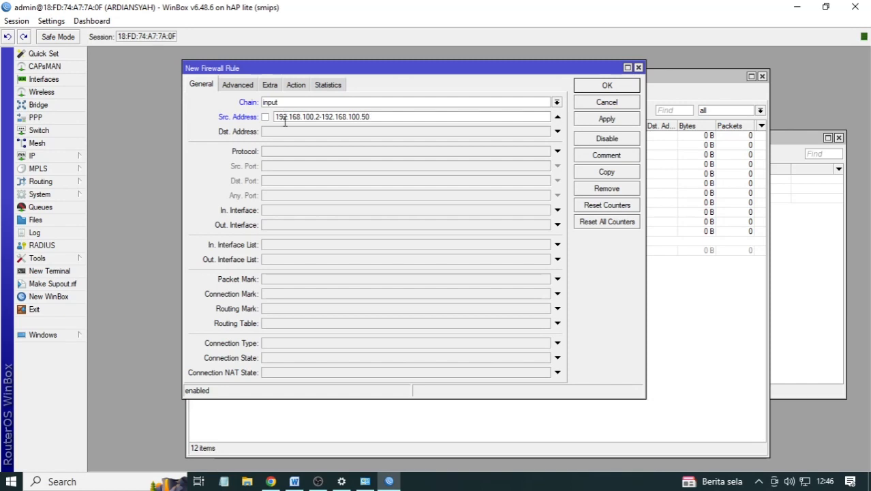
{"action": "left_click", "coordinate": [287, 133]}
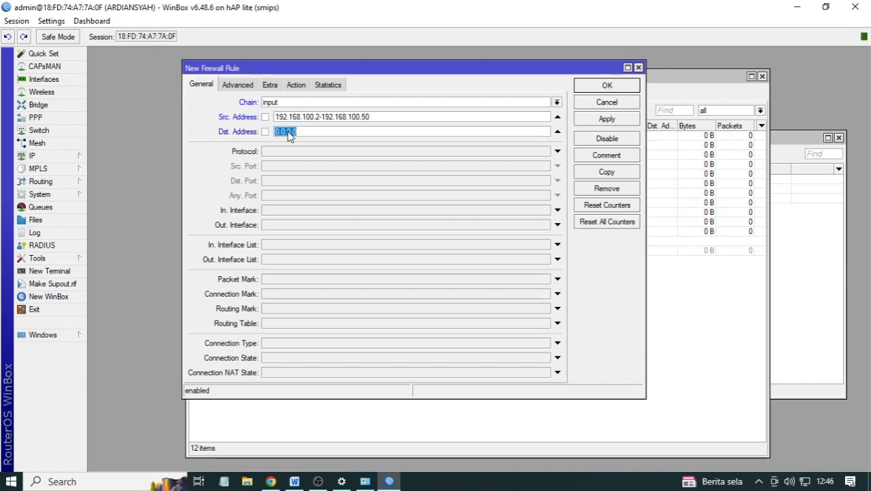
{"action": "type", "text": "192.168.100.1"}
{"action": "left_click", "coordinate": [294, 151]}
{"action": "left_click", "coordinate": [545, 152]}
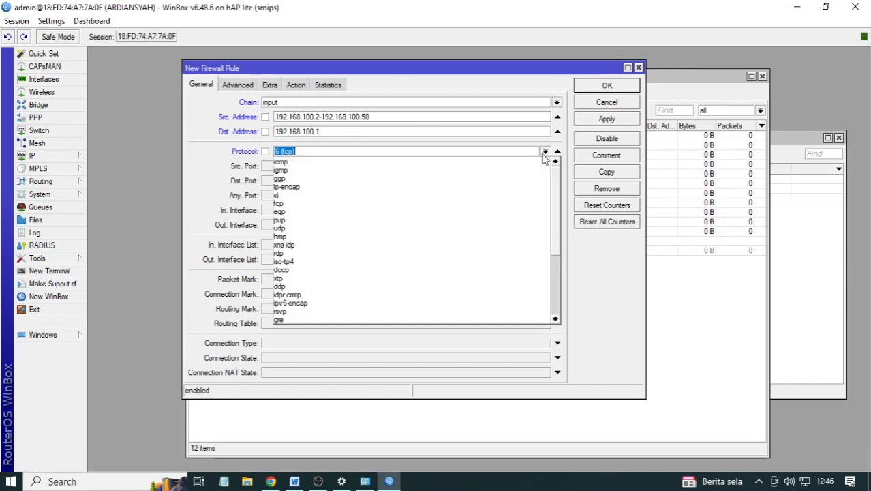
{"action": "left_click", "coordinate": [448, 159]}
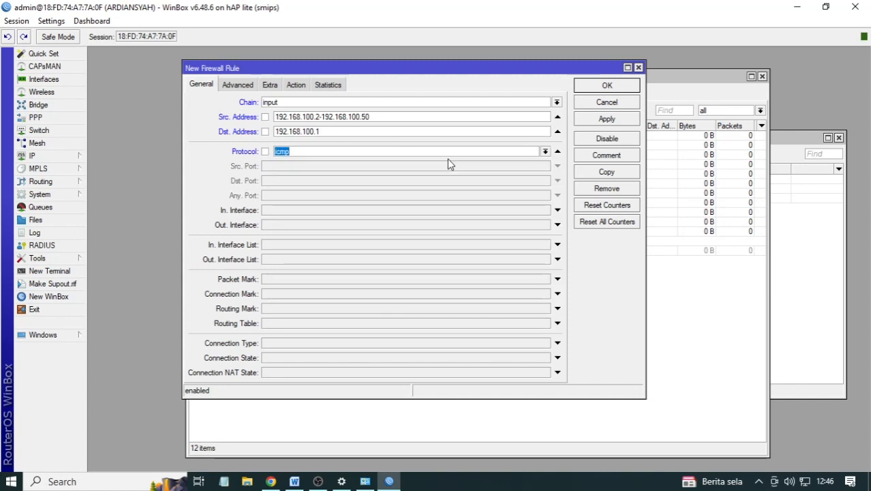
- Set the rule's action to drop, apply and confirm it
{"action": "left_click", "coordinate": [303, 89]}
{"action": "left_click", "coordinate": [347, 104]}
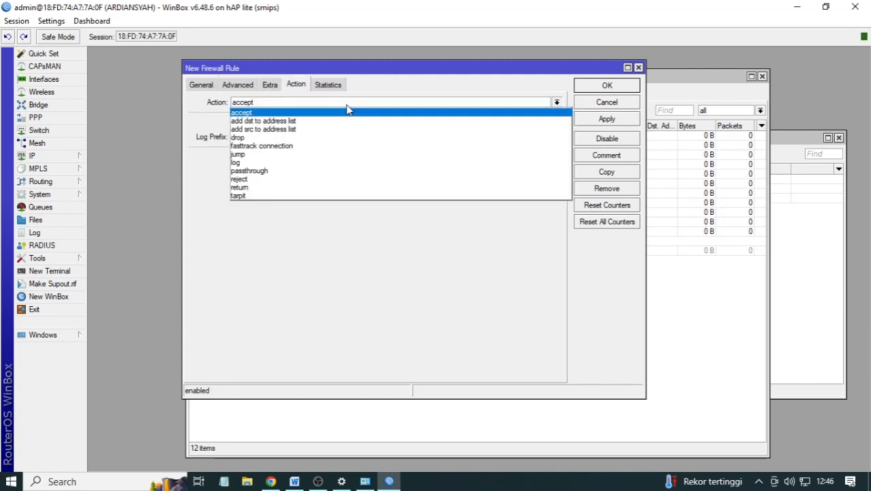
{"action": "left_click", "coordinate": [291, 137]}
{"action": "left_click", "coordinate": [606, 119]}
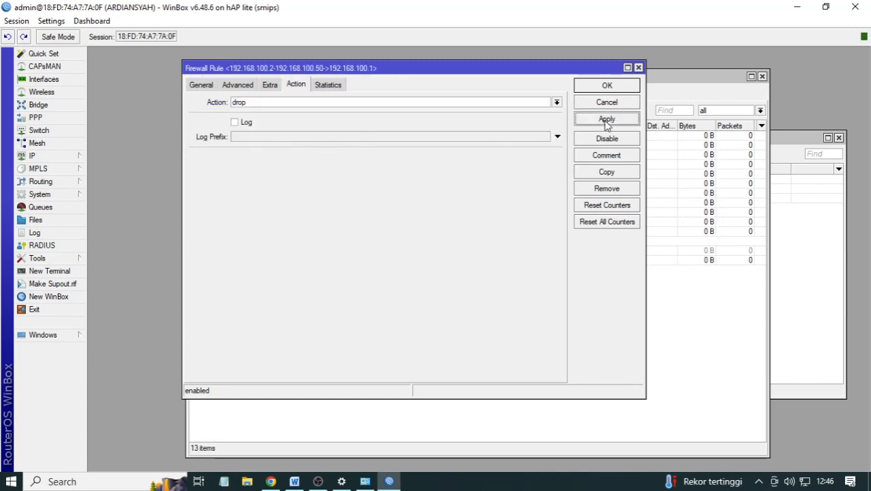
{"action": "left_click", "coordinate": [605, 91]}
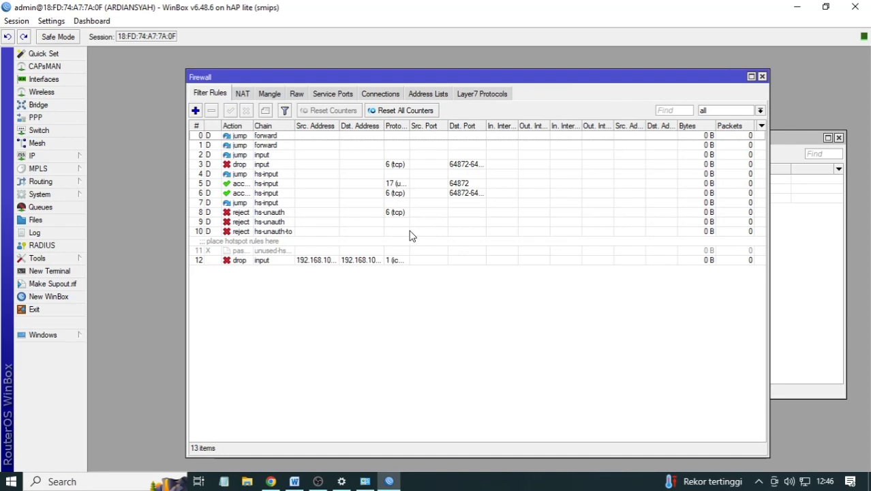
- Comment rule 12 as 'blokir ping ke Router'
{"action": "double_click", "coordinate": [384, 260]}
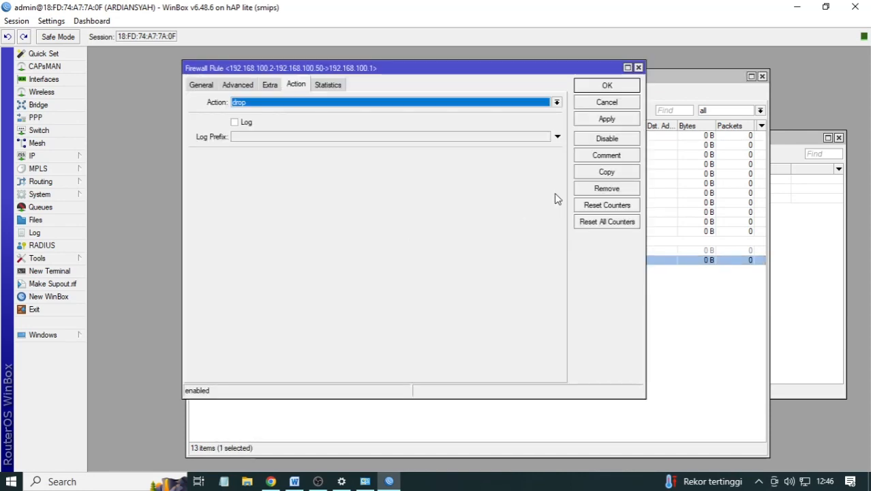
{"action": "left_click", "coordinate": [607, 156]}
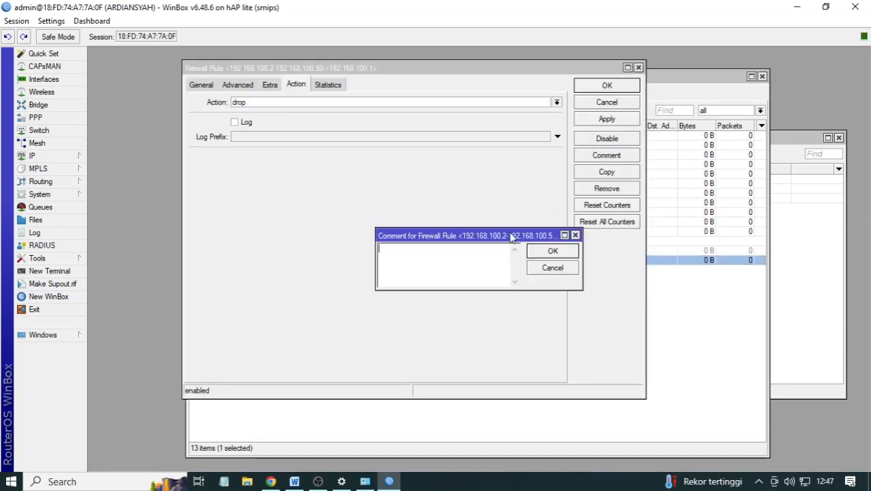
{"action": "type", "text": "blokir ping ke Router"}
{"action": "key", "text": "Return"}
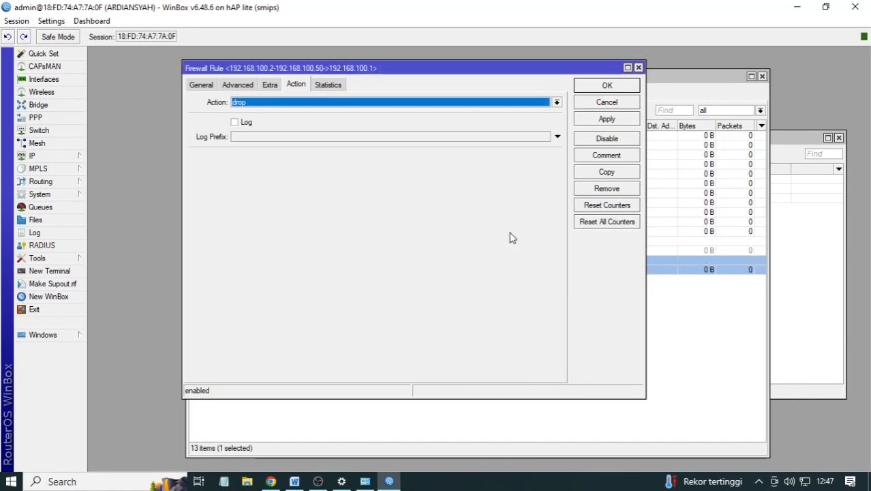
{"action": "left_click", "coordinate": [637, 67]}
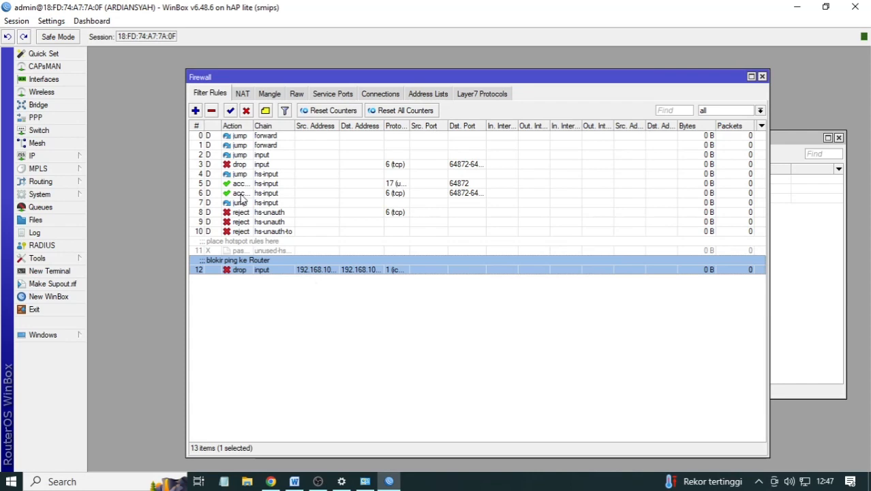
- Start another firewall rule and highlight Word task line 8 (block router ping) yellow
{"action": "left_click", "coordinate": [195, 110]}
{"action": "left_click", "coordinate": [295, 481]}
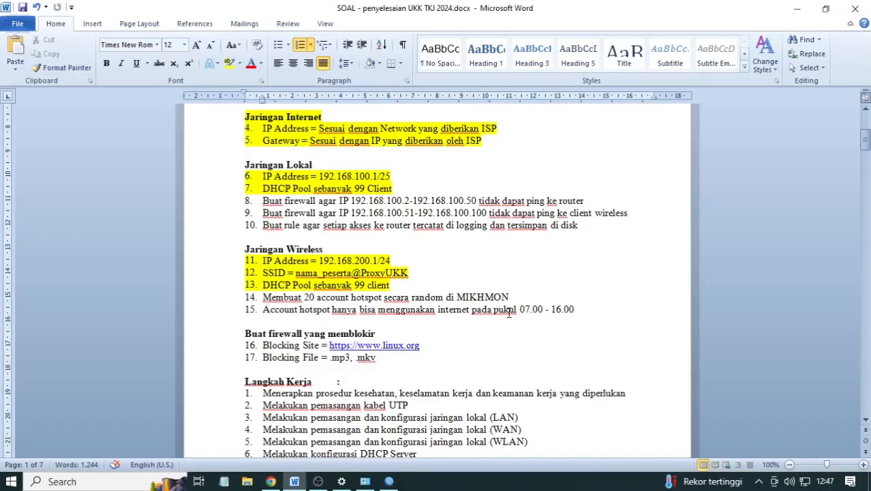
{"action": "left_click_drag", "start_coordinate": [585, 201], "coordinate": [235, 203]}
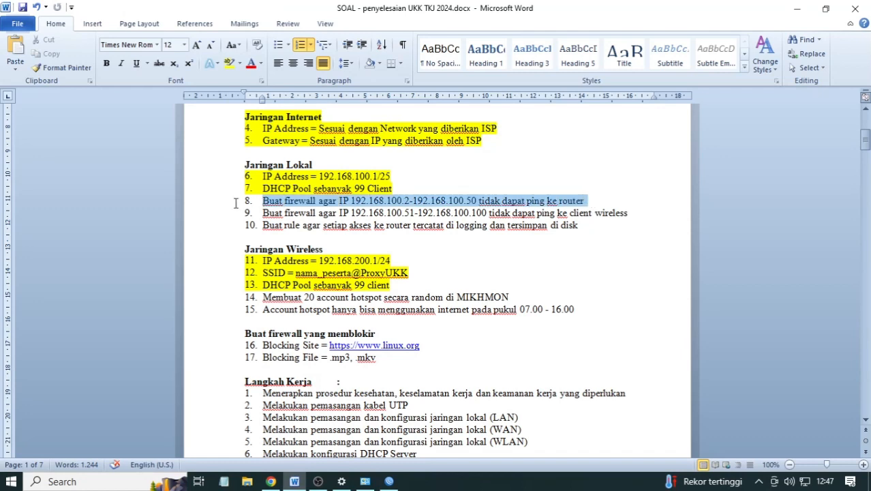
{"action": "left_click", "coordinate": [229, 63]}
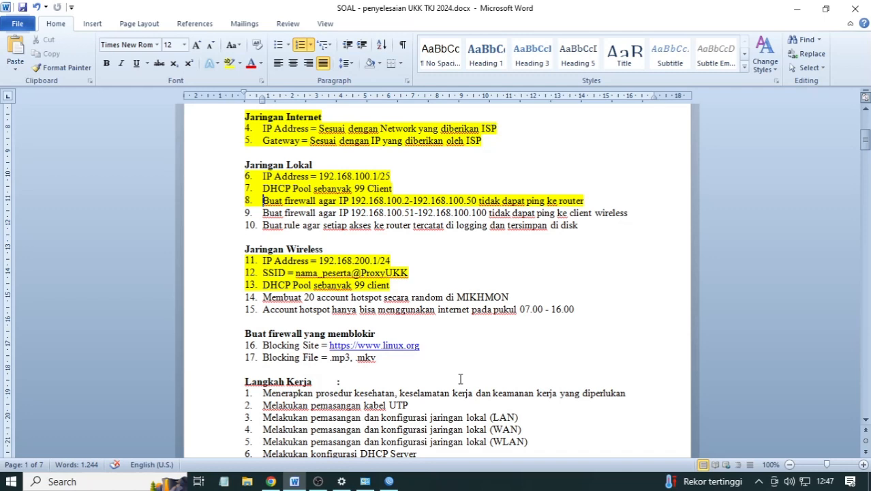
{"action": "left_click", "coordinate": [389, 481]}
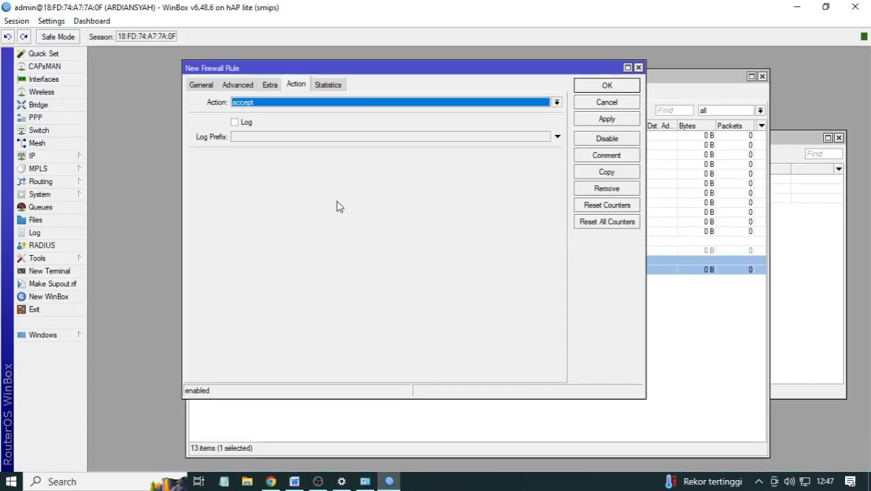
- Set chain forward, source 192.168.100.51-192.168.100.100, destination 192.168.200.0/24 on the new rule
{"action": "left_click", "coordinate": [201, 84]}
{"action": "left_click_drag", "start_coordinate": [230, 68], "coordinate": [397, 228]}
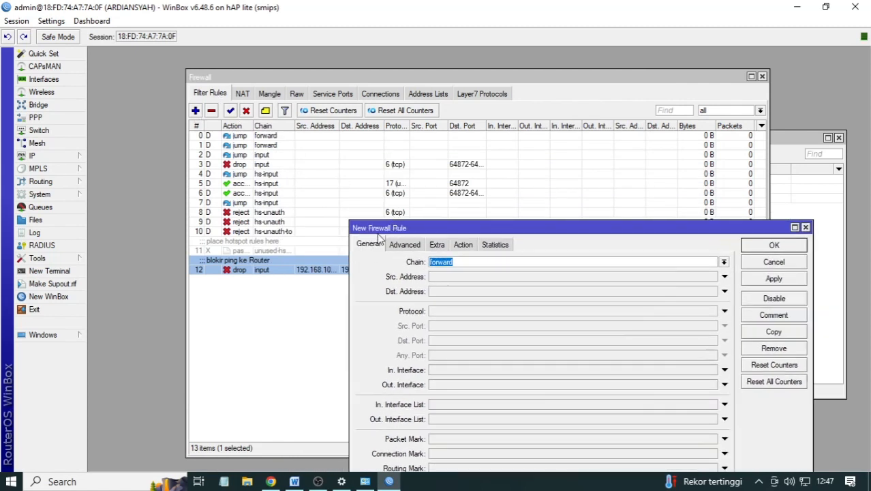
{"action": "left_click_drag", "start_coordinate": [379, 228], "coordinate": [298, 112]}
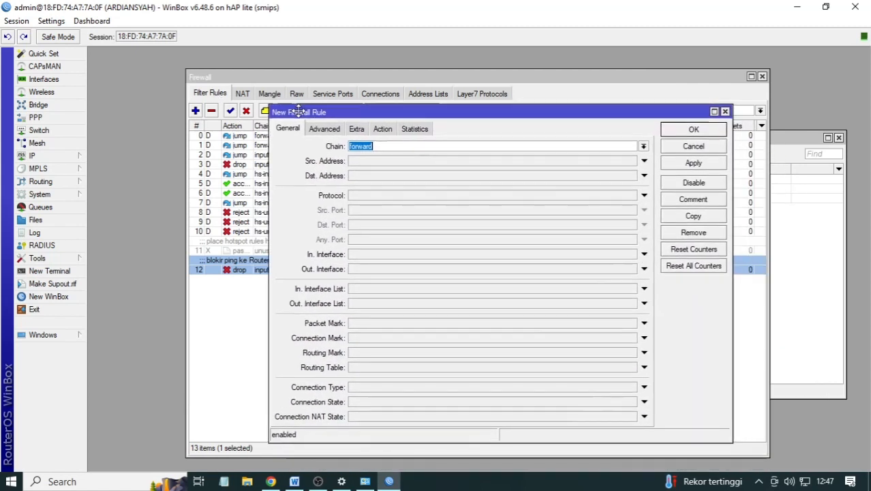
{"action": "left_click", "coordinate": [382, 148]}
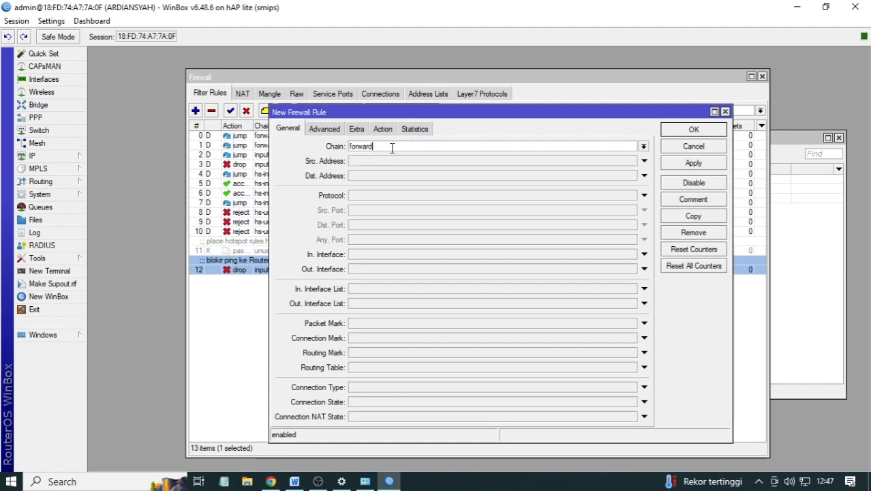
{"action": "left_click", "coordinate": [355, 164]}
{"action": "left_click", "coordinate": [360, 166]}
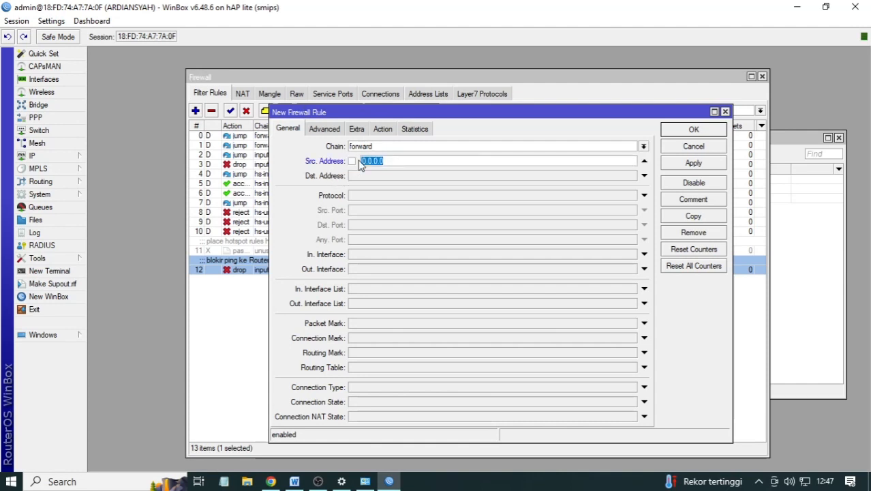
{"action": "type", "text": "192.168.100.51-192.168.100.100"}
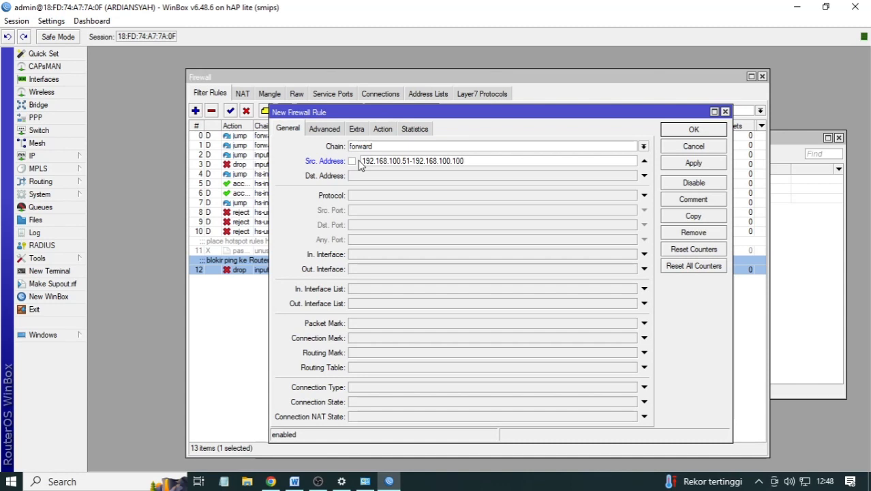
{"action": "left_click", "coordinate": [357, 175]}
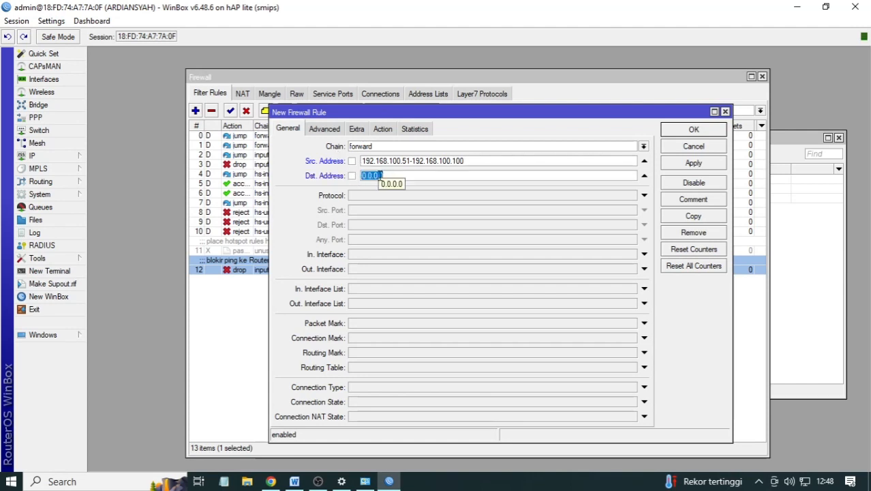
{"action": "type", "text": "192.1"}
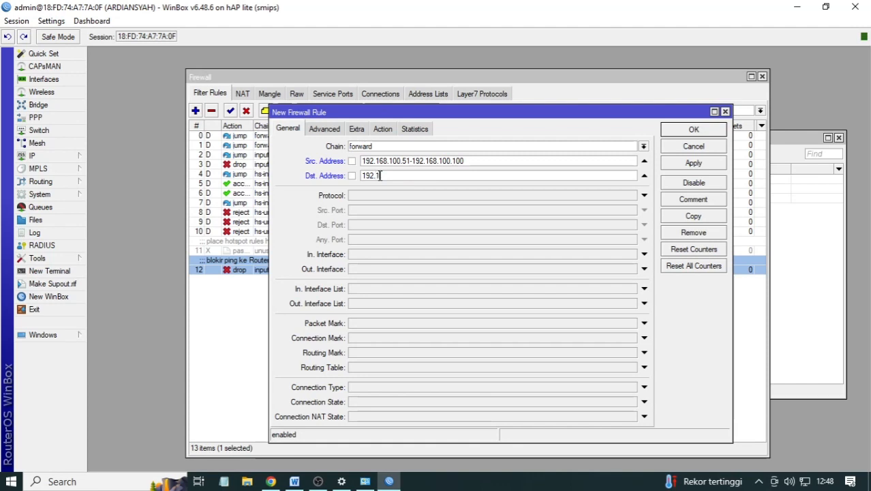
{"action": "type", "text": "68.200.0/24"}
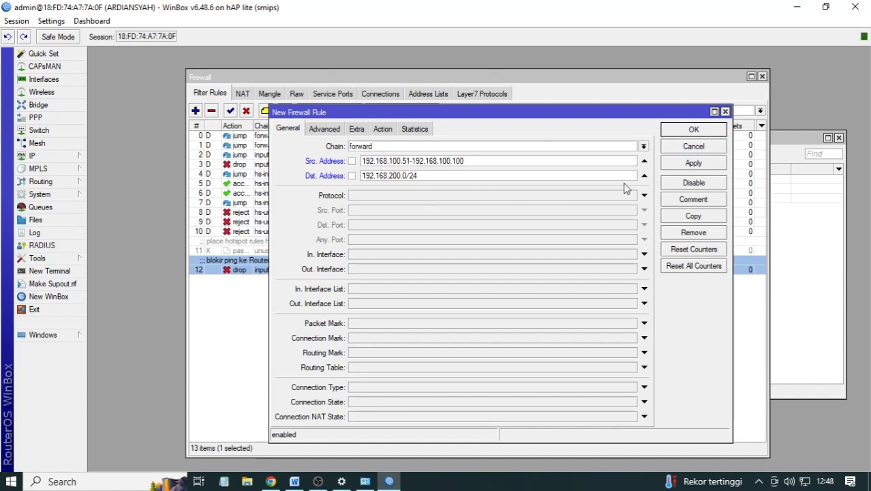
- Set the rule's protocol to icmp
{"action": "left_click", "coordinate": [643, 196]}
{"action": "left_click", "coordinate": [527, 195]}
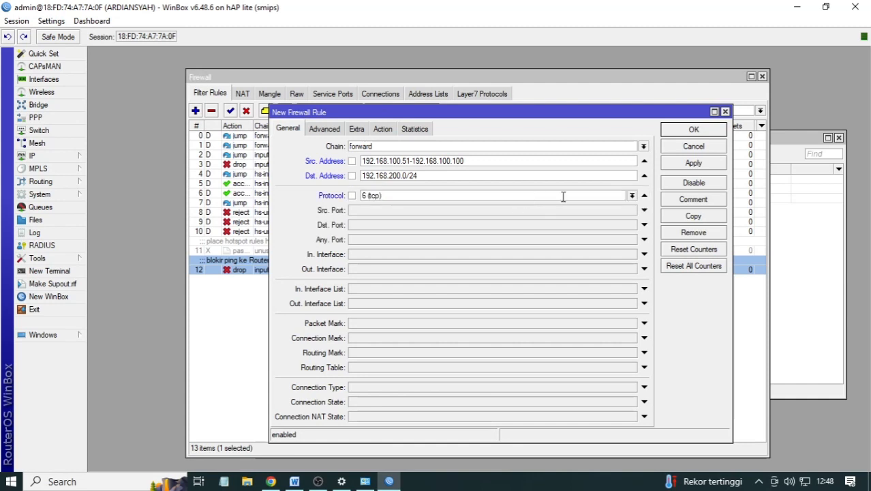
{"action": "left_click", "coordinate": [632, 195]}
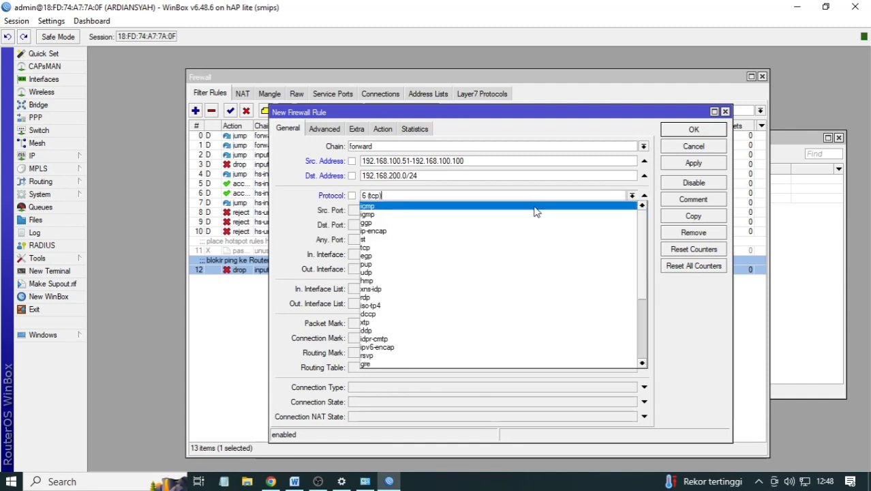
{"action": "left_click", "coordinate": [537, 207]}
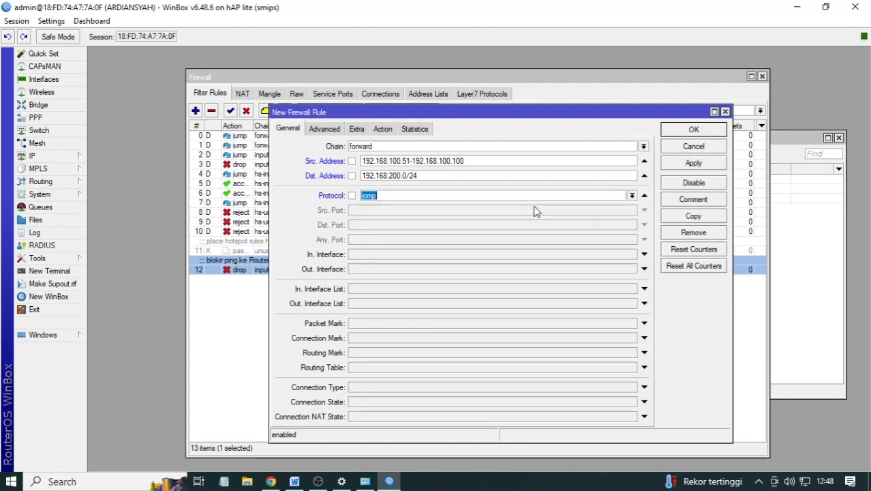
- Set the rule's action to drop and apply it
{"action": "left_click", "coordinate": [383, 129]}
{"action": "left_click", "coordinate": [372, 146]}
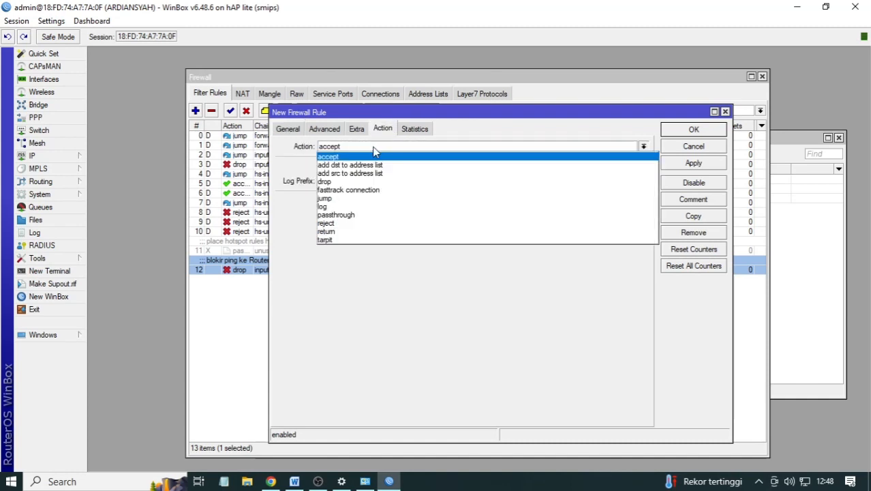
{"action": "left_click", "coordinate": [360, 208]}
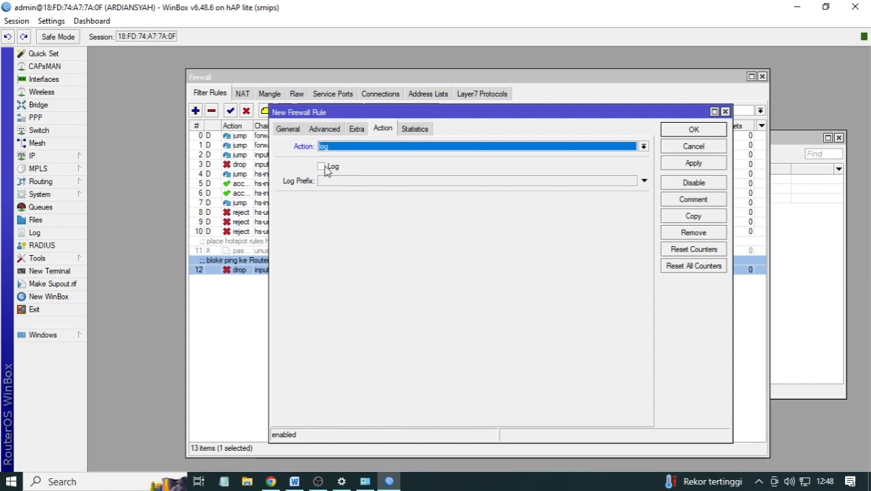
{"action": "left_click", "coordinate": [333, 147]}
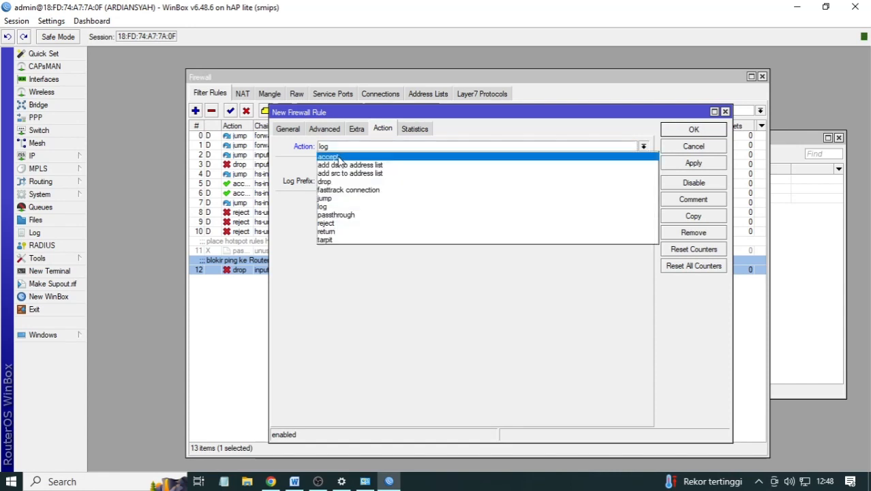
{"action": "left_click", "coordinate": [334, 178]}
{"action": "left_click", "coordinate": [301, 130]}
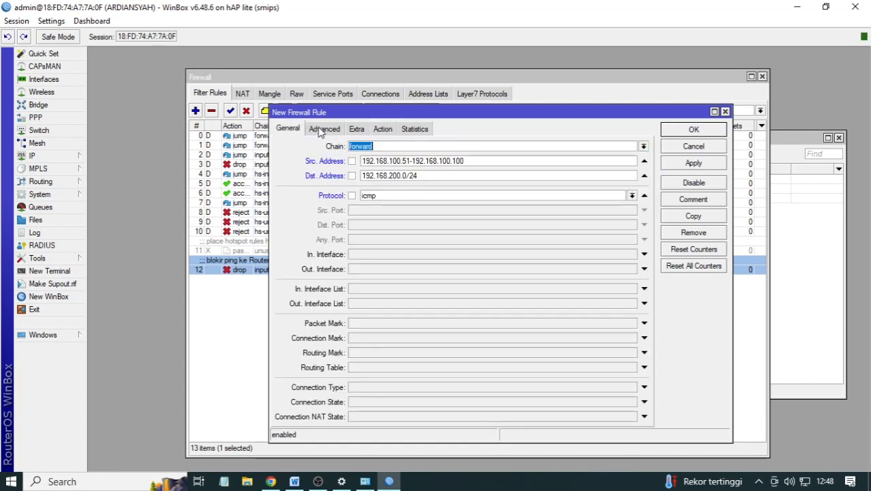
{"action": "left_click", "coordinate": [394, 131]}
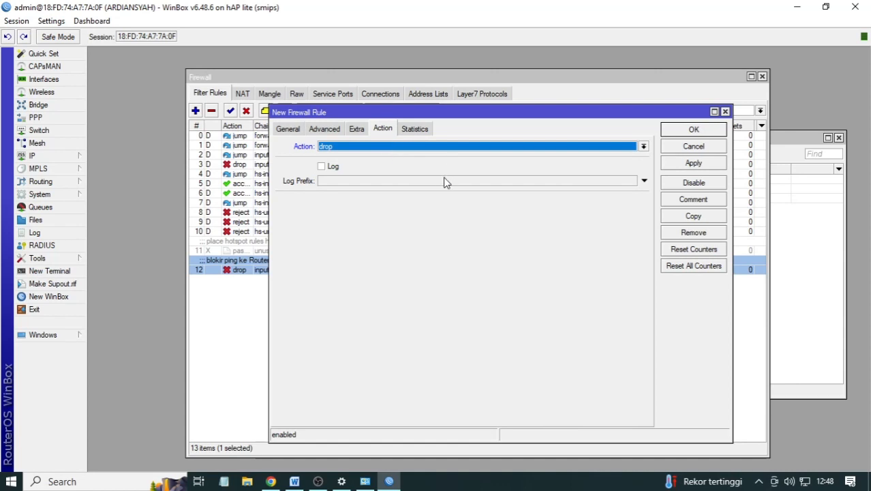
{"action": "left_click", "coordinate": [705, 166]}
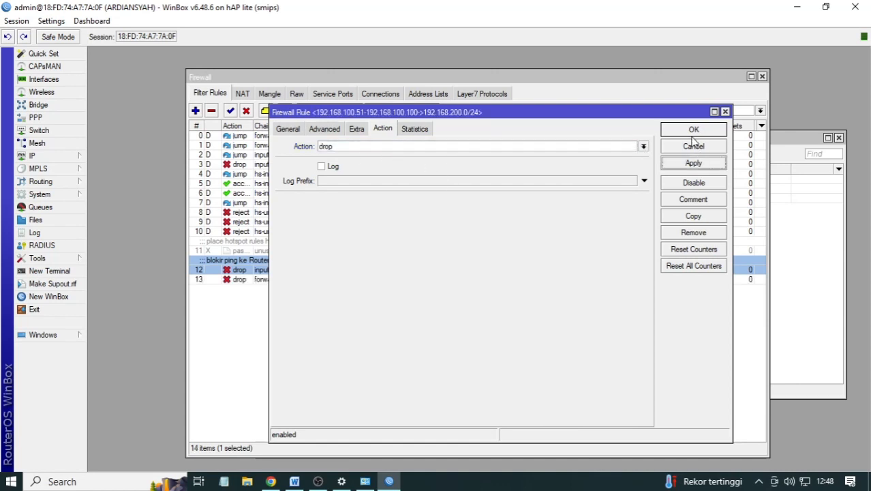
- Comment rule 13 as 'blokir ping ke Wireless', apply and close the editor
{"action": "left_click", "coordinate": [692, 199]}
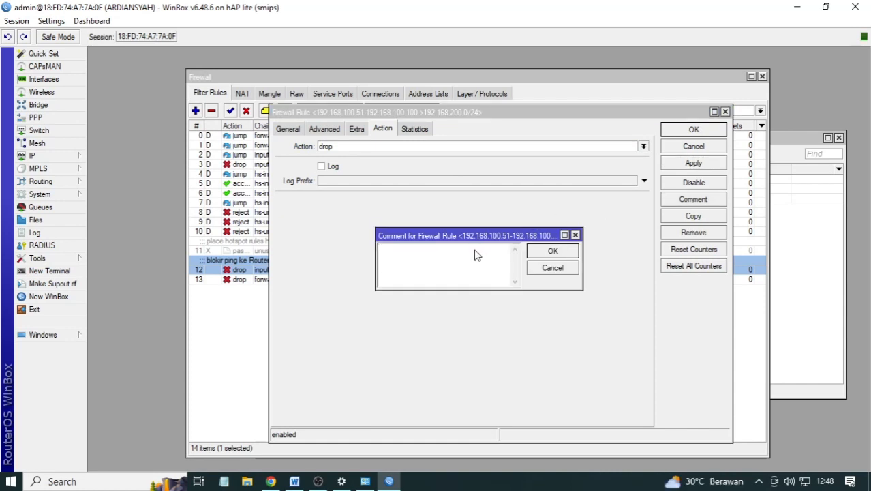
{"action": "type", "text": "blokir ping ke Wireless"}
{"action": "left_click", "coordinate": [565, 255]}
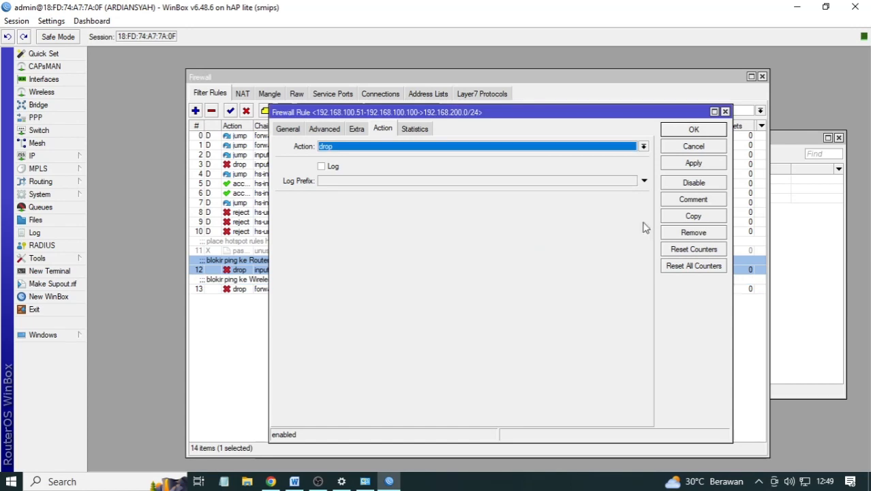
{"action": "left_click", "coordinate": [680, 165]}
{"action": "left_click", "coordinate": [682, 131]}
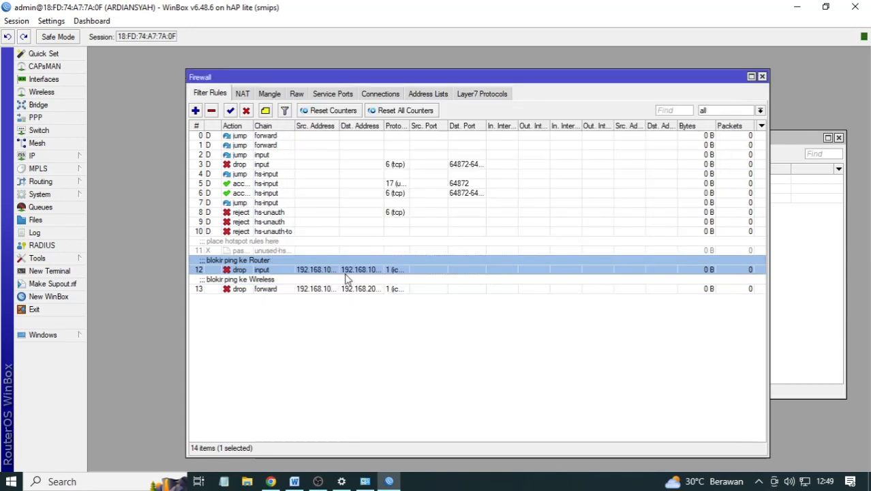
{"action": "left_click", "coordinate": [310, 290]}
- Highlight Word task line 9 (block ping from 100.51-100 to wireless) in yellow
{"action": "left_click", "coordinate": [294, 482]}
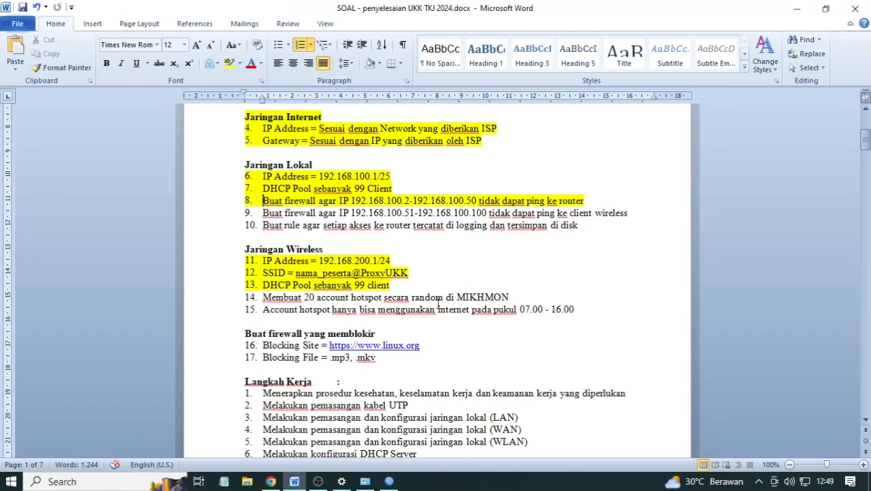
{"action": "left_click_drag", "start_coordinate": [641, 212], "coordinate": [249, 213]}
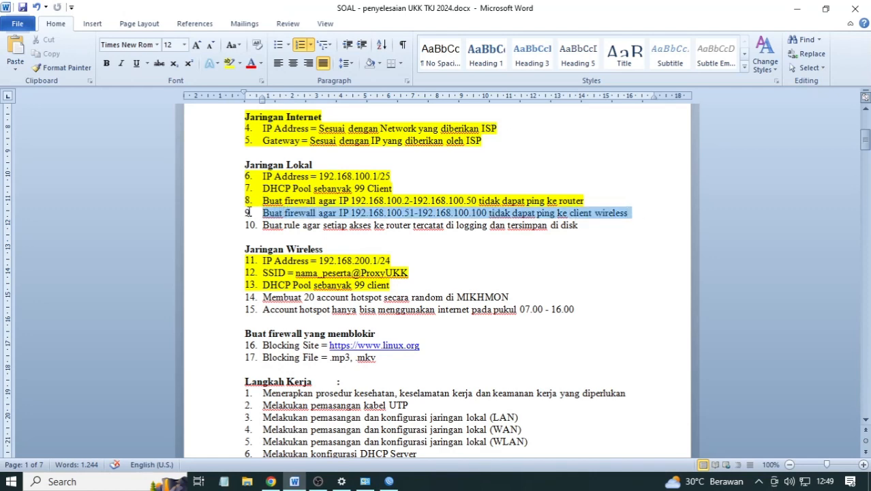
{"action": "left_click", "coordinate": [227, 66]}
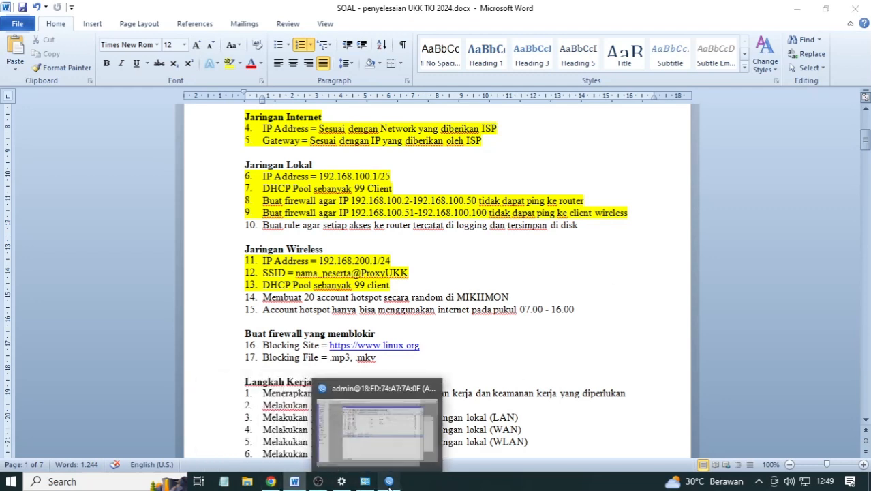
{"action": "left_click", "coordinate": [388, 483]}
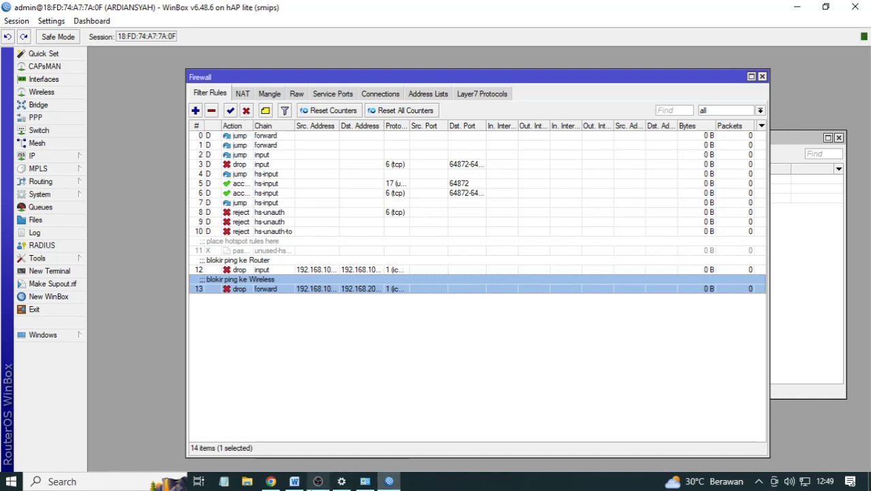
- Check the task document in Word, then return to WinBox and add a new firewall filter rule
{"action": "left_click", "coordinate": [294, 481]}
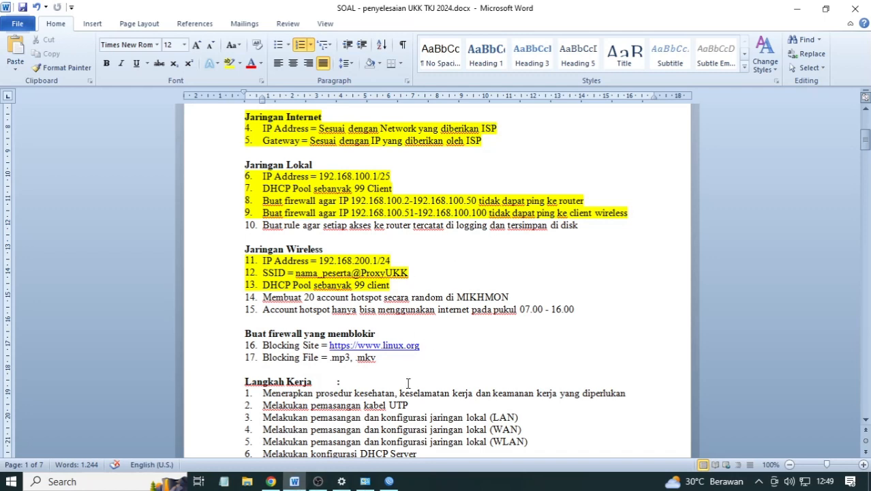
{"action": "left_click", "coordinate": [389, 481]}
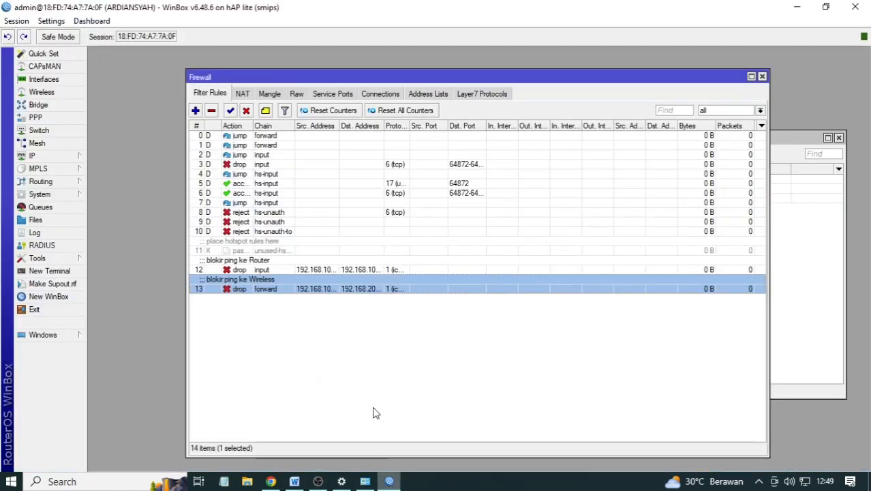
{"action": "left_click", "coordinate": [197, 111]}
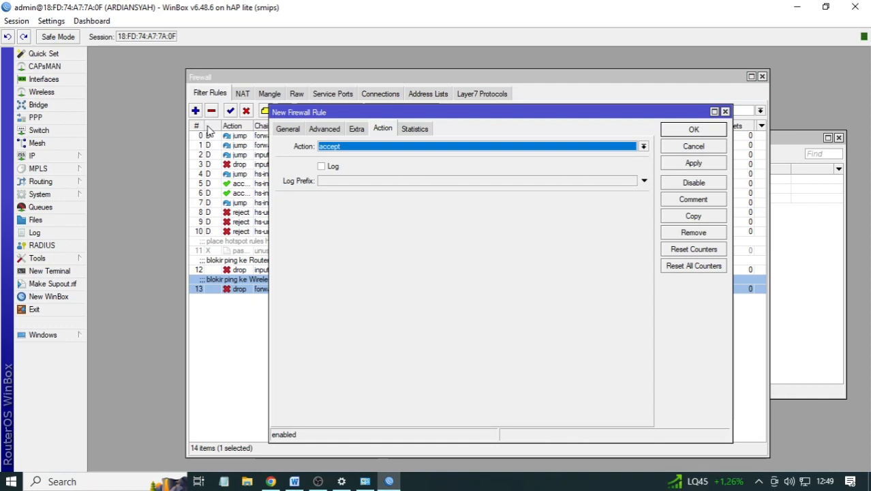
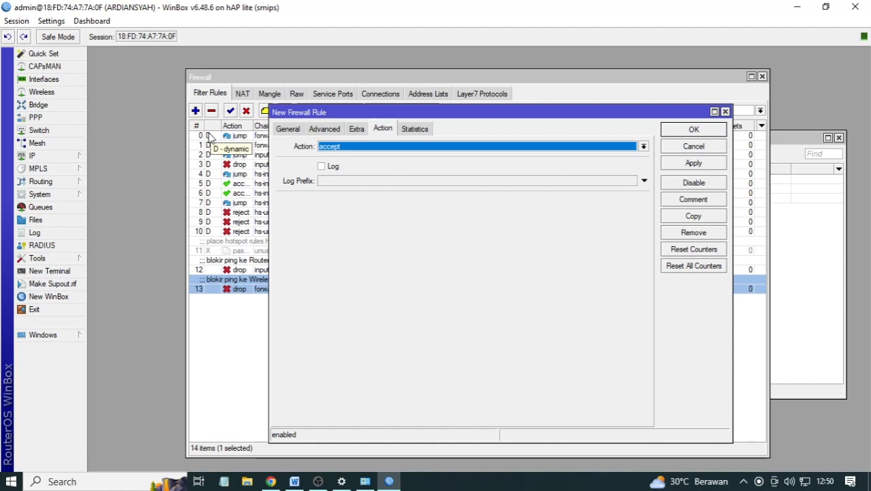
- Add an input-chain filter rule with action log, logging on and log prefix 'akses router'
{"action": "left_click", "coordinate": [287, 128]}
{"action": "left_click", "coordinate": [387, 146]}
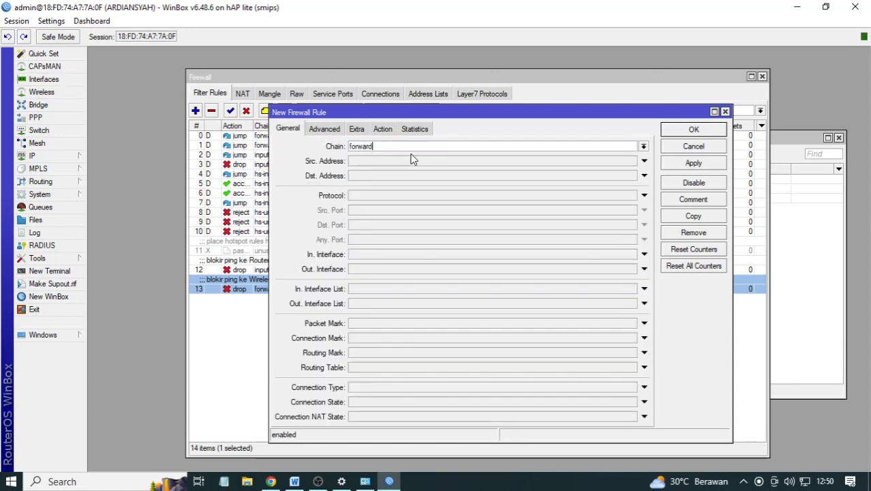
{"action": "left_click", "coordinate": [643, 146]}
{"action": "left_click", "coordinate": [389, 191]}
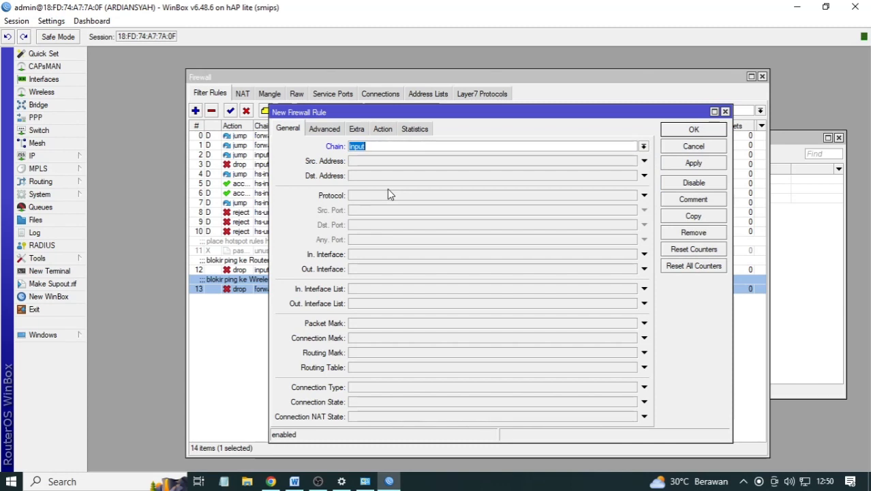
{"action": "left_click", "coordinate": [384, 129]}
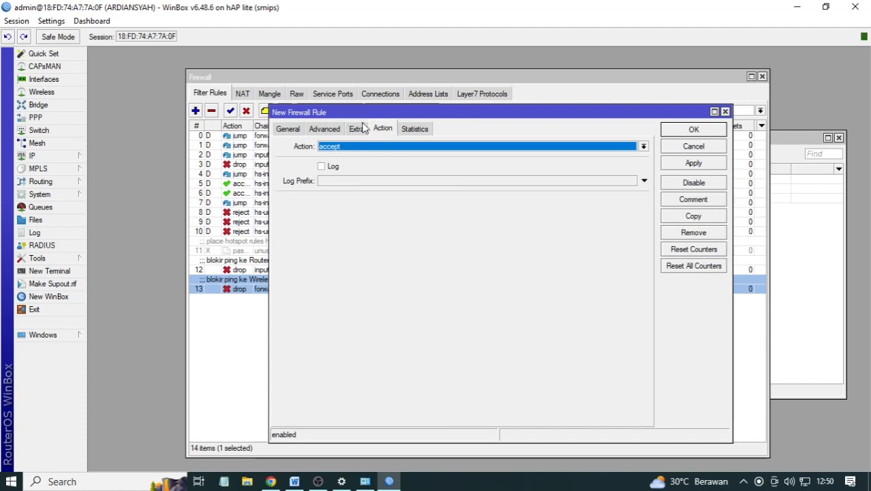
{"action": "left_click", "coordinate": [363, 147]}
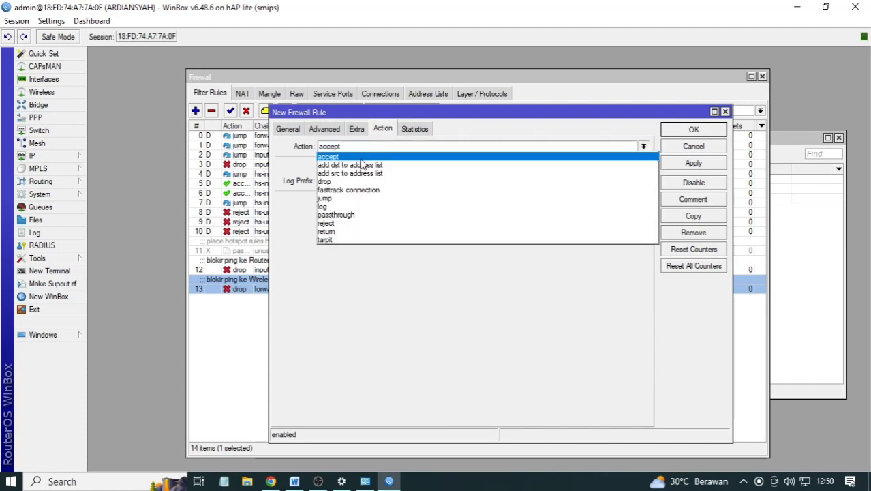
{"action": "left_click", "coordinate": [334, 206]}
{"action": "left_click", "coordinate": [324, 166]}
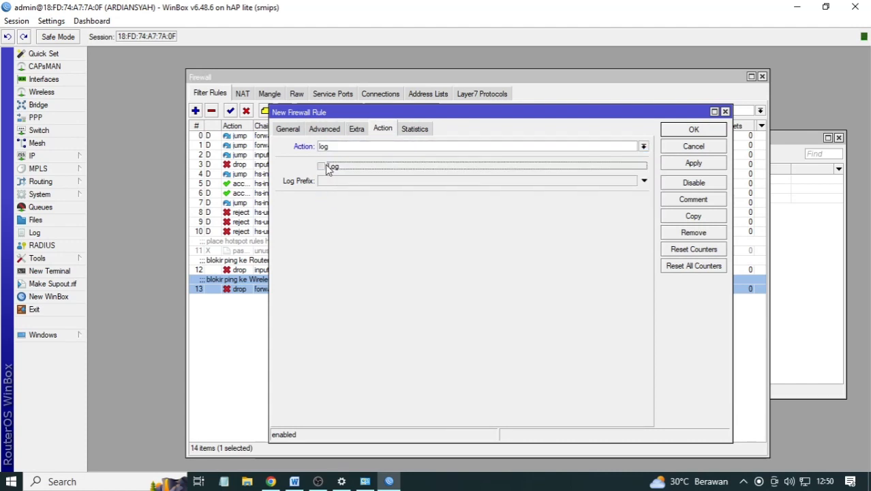
{"action": "left_click", "coordinate": [335, 180]}
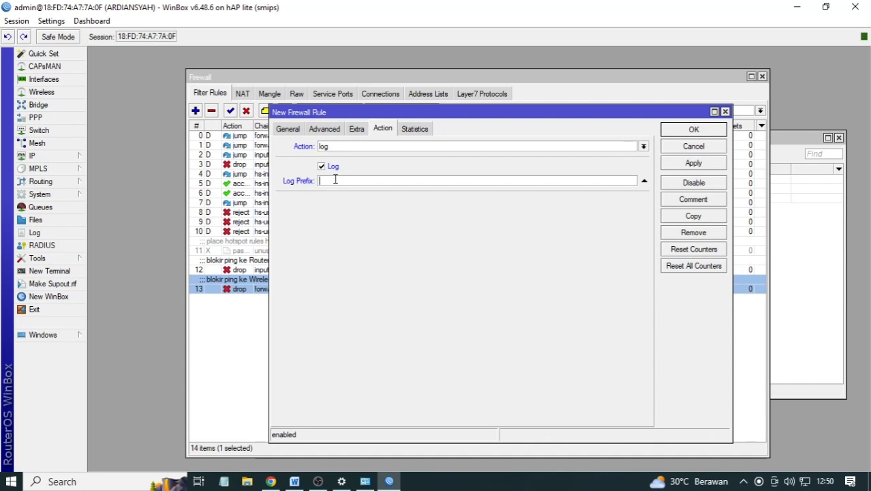
{"action": "type", "text": "akses router"}
{"action": "left_click", "coordinate": [680, 130]}
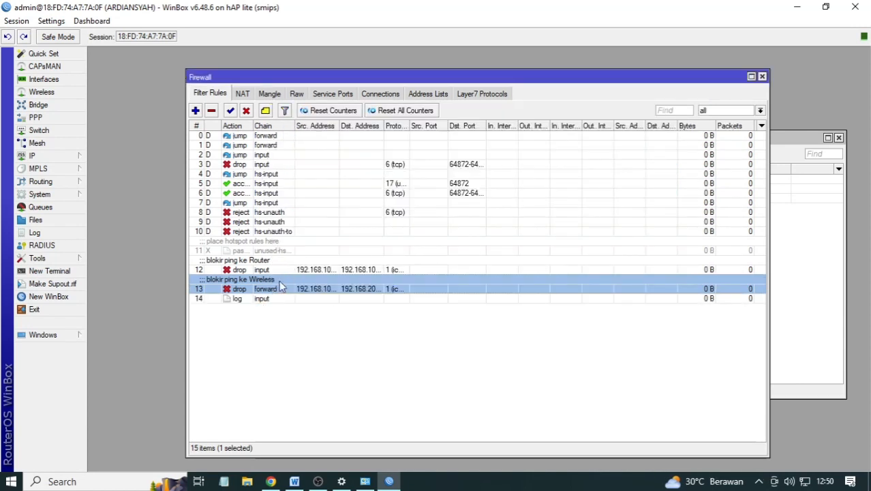
- Select the new log rule and open System > Logging
{"action": "left_click", "coordinate": [264, 300]}
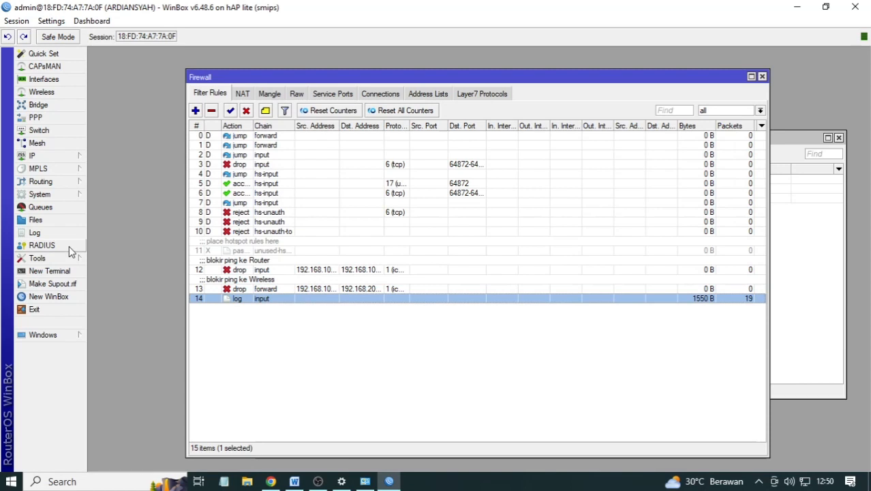
{"action": "left_click", "coordinate": [54, 196]}
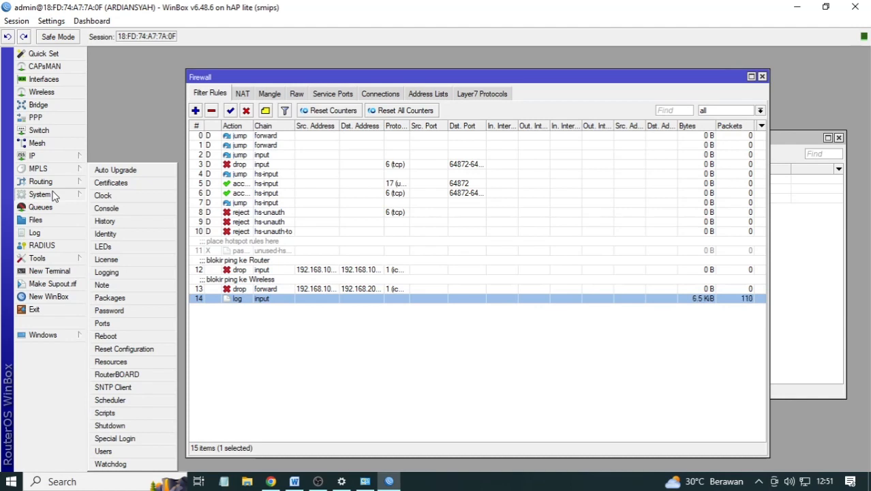
{"action": "mouse_move", "coordinate": [60, 155]}
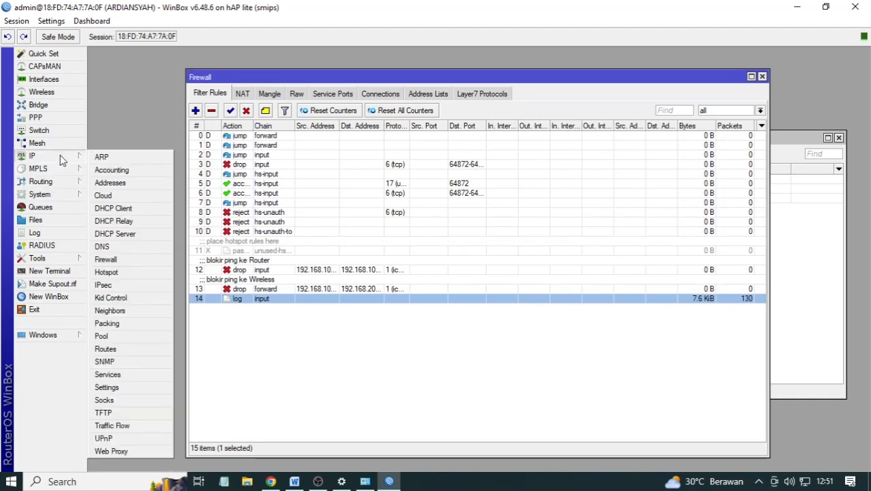
{"action": "mouse_move", "coordinate": [55, 199]}
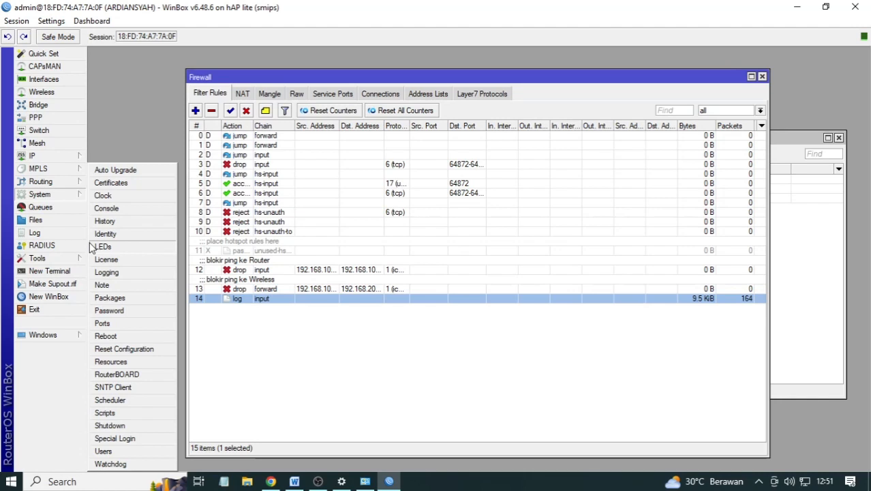
{"action": "left_click", "coordinate": [103, 272]}
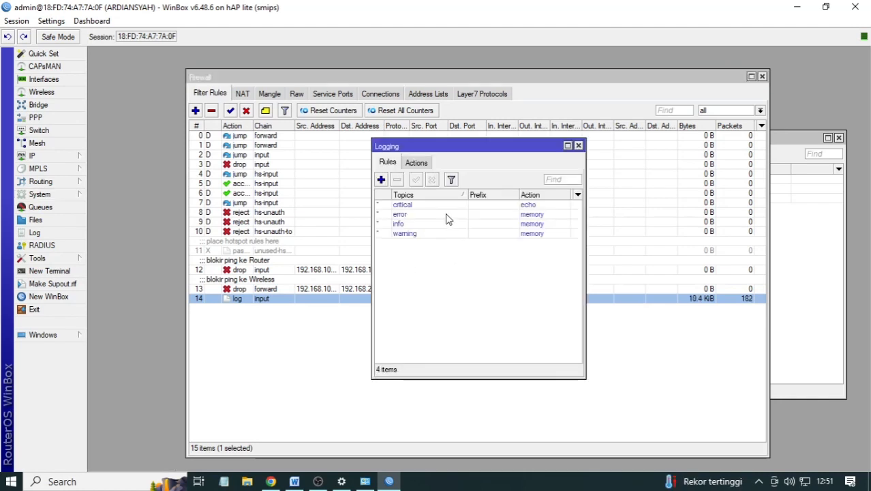
- Inspect the critical logging rule, leaving its action unchanged for now
{"action": "double_click", "coordinate": [540, 204]}
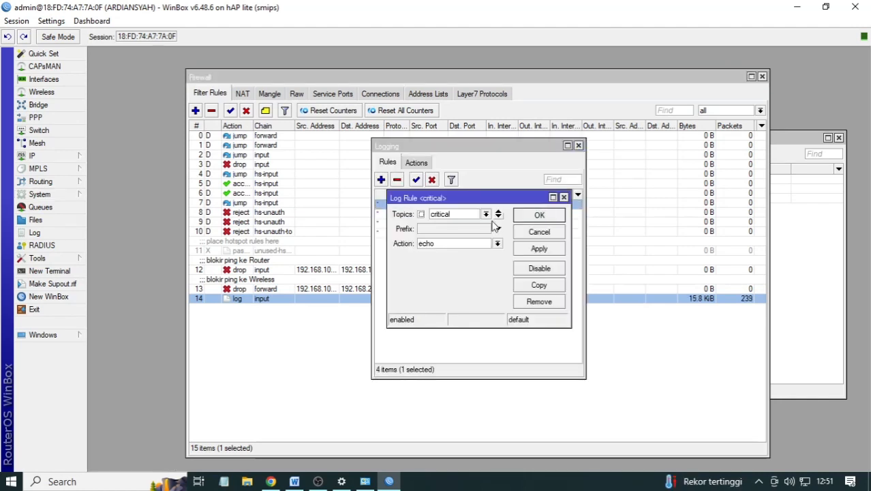
{"action": "left_click", "coordinate": [497, 244]}
{"action": "left_click", "coordinate": [478, 253]}
{"action": "left_click", "coordinate": [545, 235]}
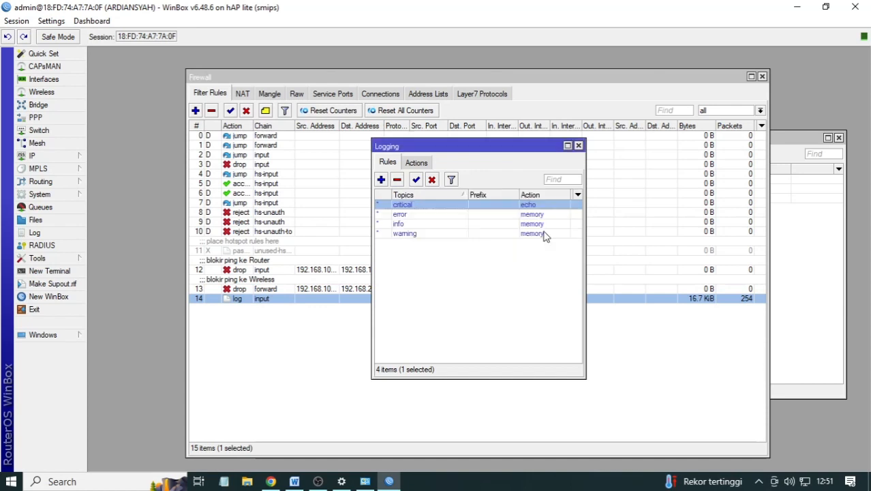
{"action": "double_click", "coordinate": [539, 204]}
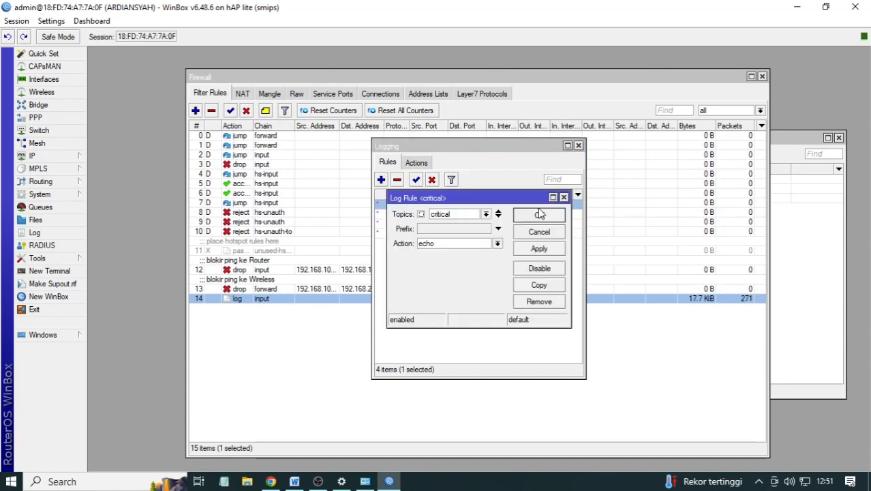
{"action": "double_click", "coordinate": [449, 245]}
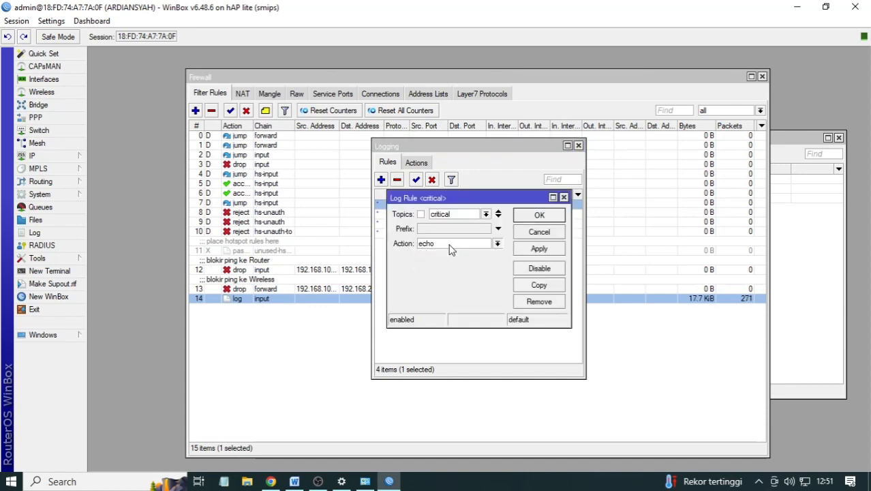
{"action": "left_click", "coordinate": [516, 220]}
- Set the info and warning logging rules to action disk
{"action": "double_click", "coordinate": [530, 223]}
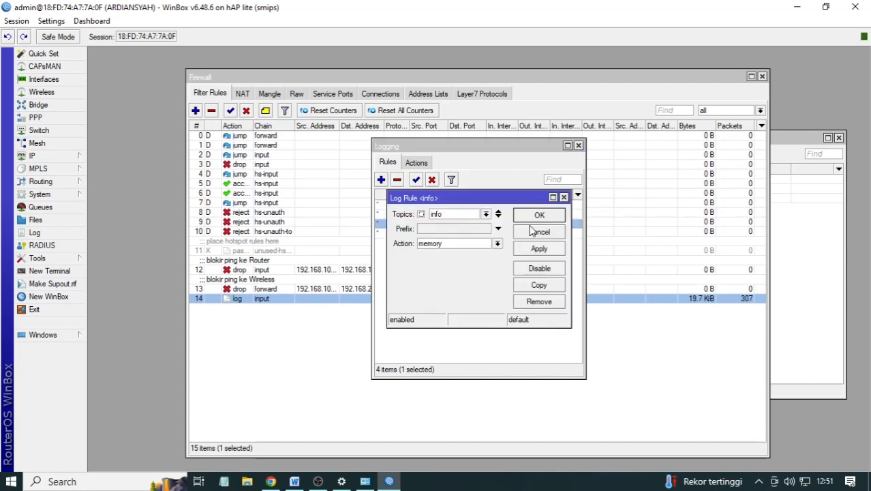
{"action": "left_click", "coordinate": [497, 244]}
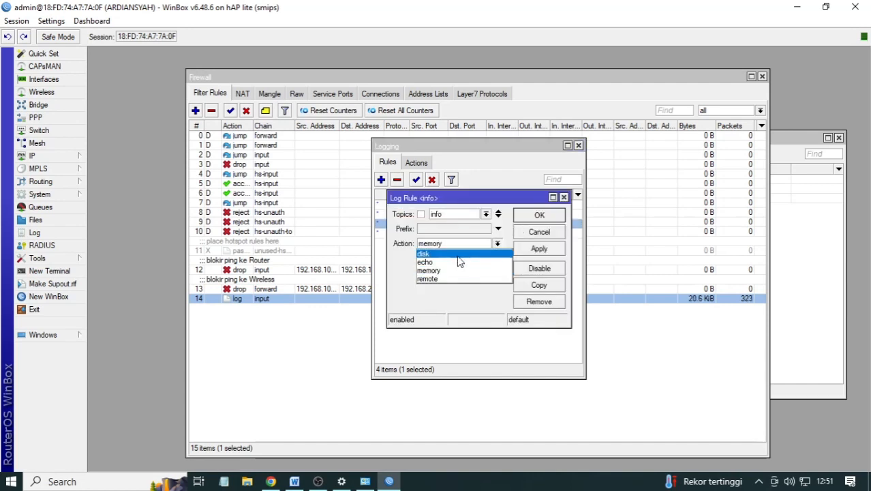
{"action": "left_click", "coordinate": [458, 254]}
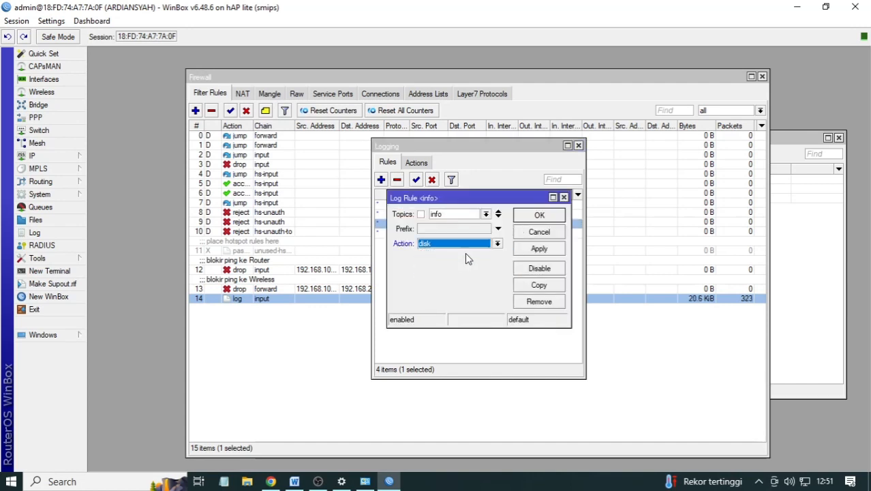
{"action": "left_click", "coordinate": [527, 248]}
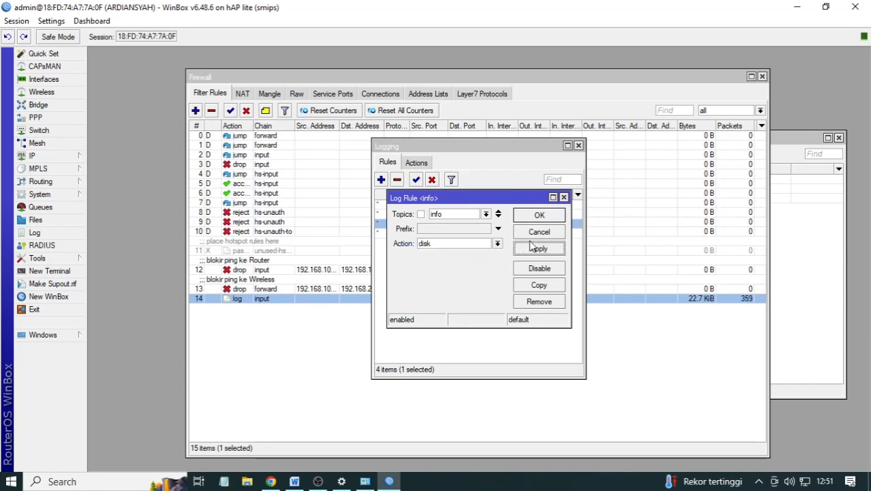
{"action": "left_click", "coordinate": [536, 214]}
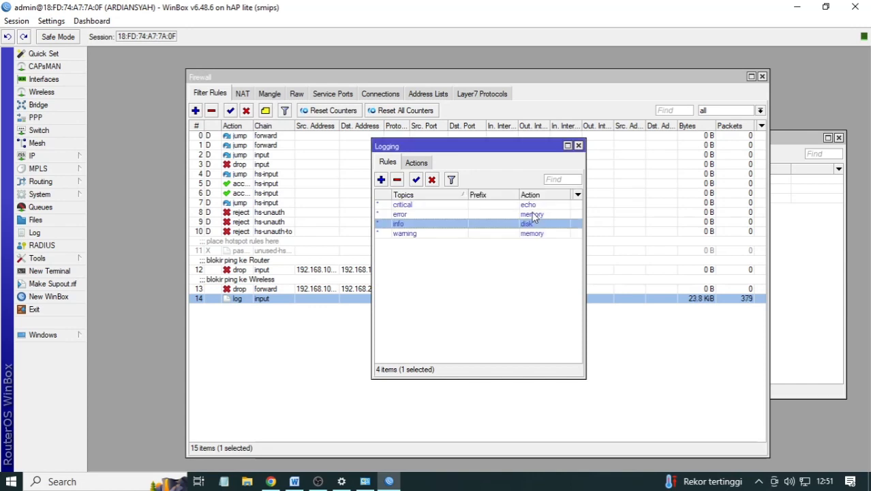
{"action": "double_click", "coordinate": [537, 234]}
{"action": "left_click", "coordinate": [498, 243]}
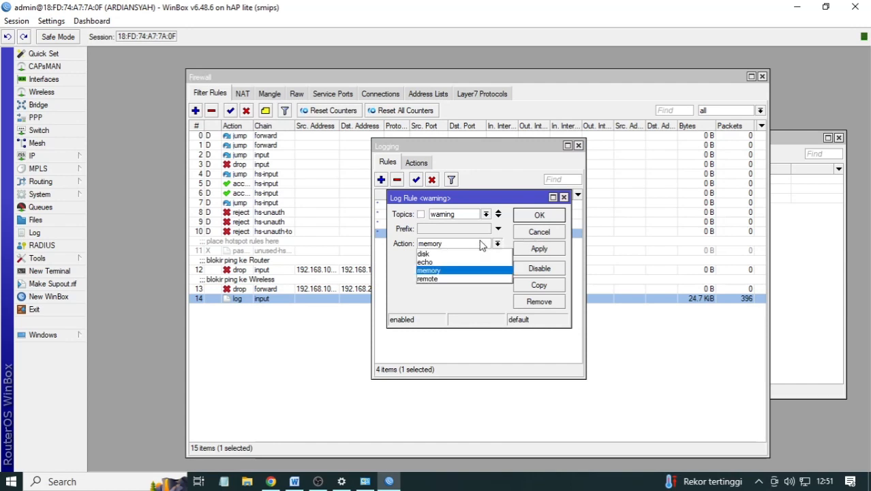
{"action": "left_click", "coordinate": [458, 254]}
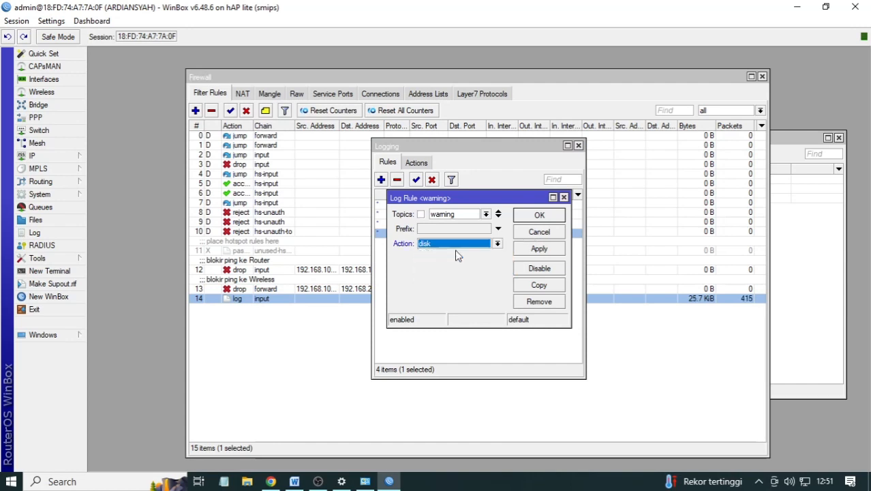
{"action": "left_click", "coordinate": [548, 249]}
{"action": "left_click", "coordinate": [545, 215]}
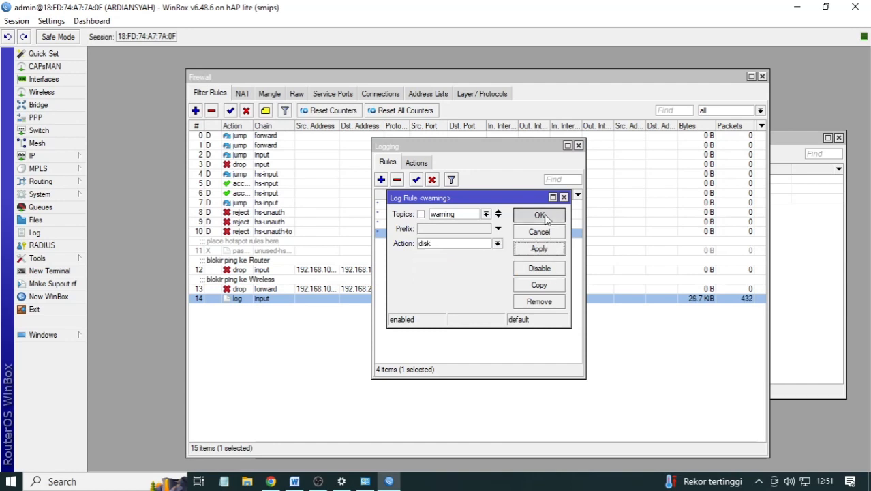
- Set the critical logging rule to action disk and start a new log rule
{"action": "double_click", "coordinate": [528, 205]}
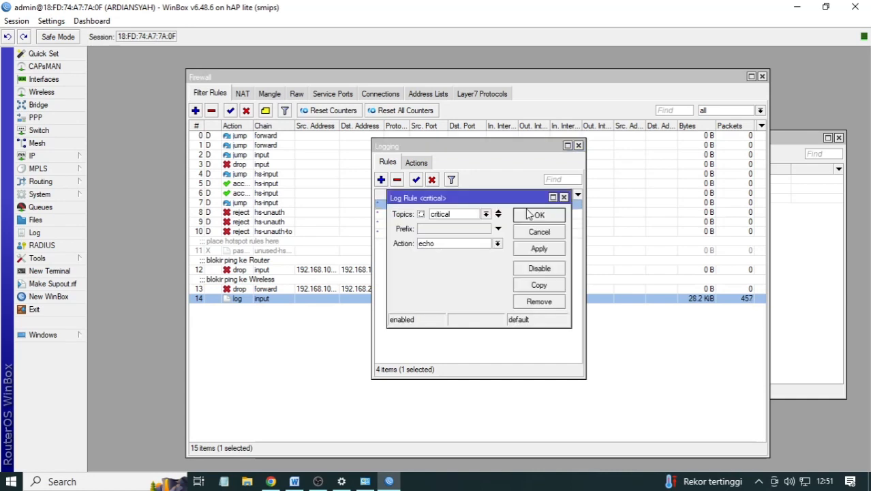
{"action": "left_click", "coordinate": [497, 243]}
{"action": "left_click", "coordinate": [466, 255]}
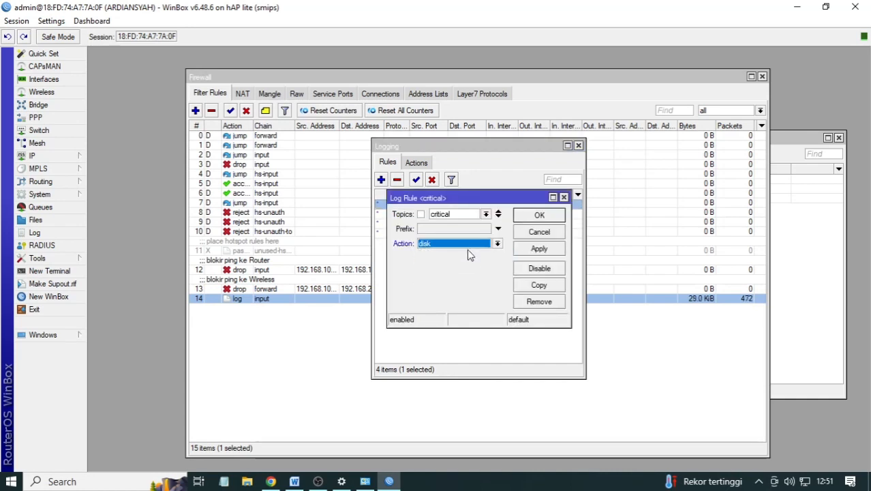
{"action": "left_click", "coordinate": [527, 254]}
{"action": "left_click", "coordinate": [544, 218]}
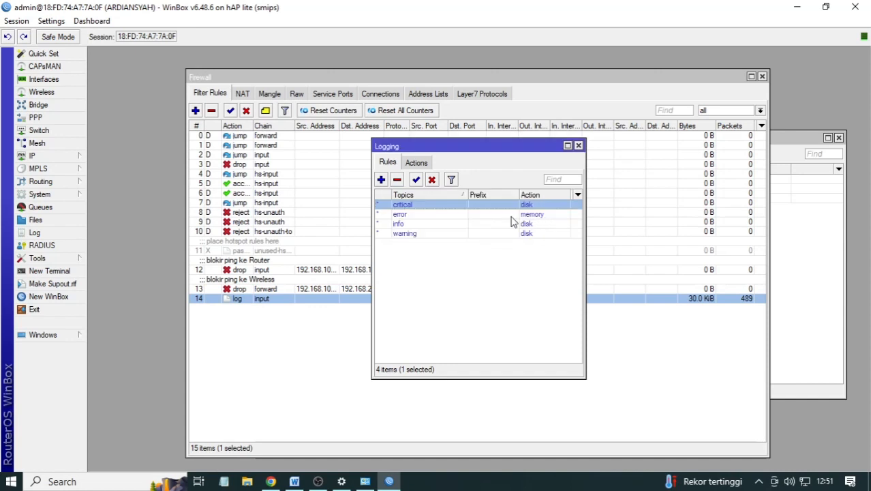
{"action": "left_click", "coordinate": [381, 179]}
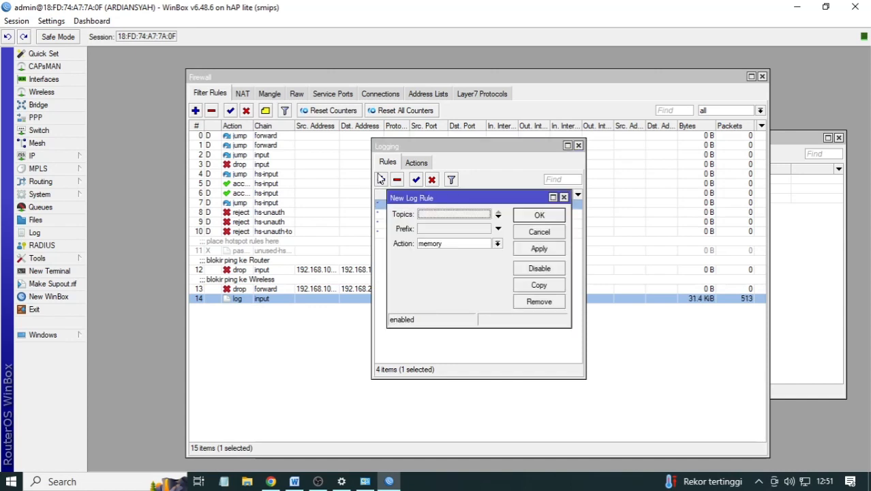
- Save a log rule with prefix 'akss ke router' storing to disk, then bring up the exam sheet
{"action": "left_click", "coordinate": [462, 230]}
{"action": "type", "text": "ak"}
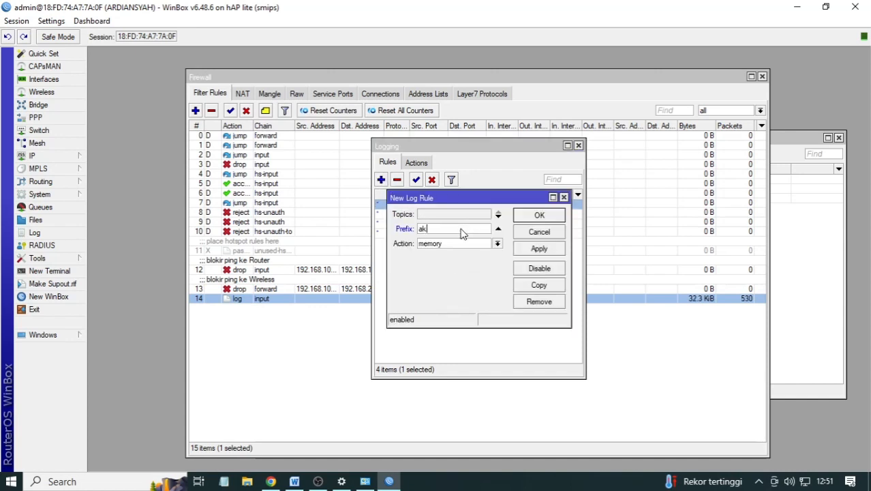
{"action": "type", "text": "ss ke router"}
{"action": "left_click", "coordinate": [466, 246]}
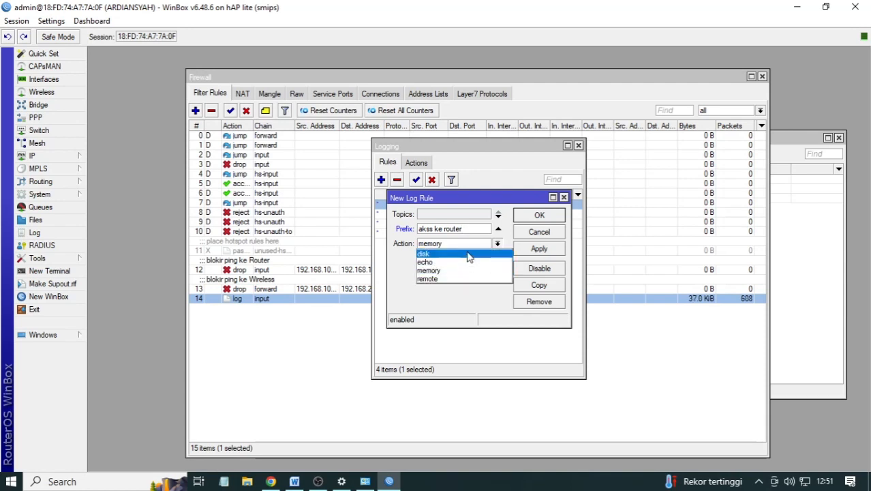
{"action": "left_click", "coordinate": [470, 251]}
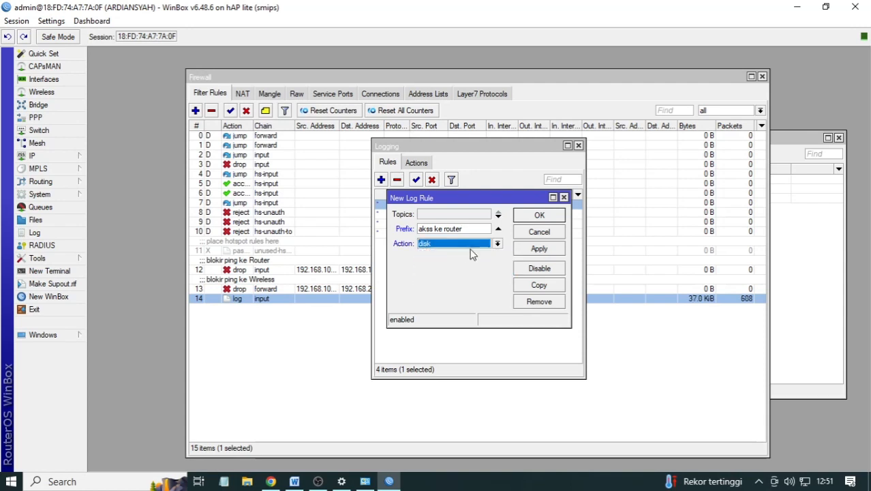
{"action": "left_click", "coordinate": [539, 249]}
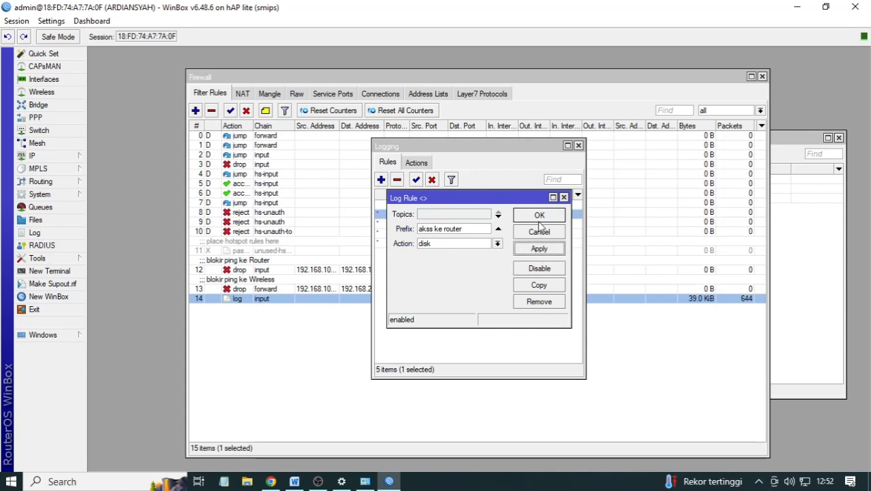
{"action": "left_click", "coordinate": [539, 216]}
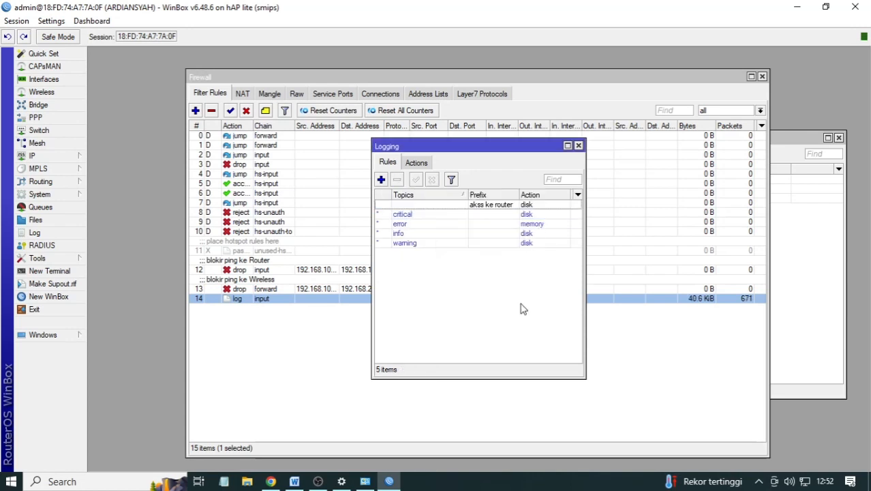
{"action": "left_click", "coordinate": [294, 481]}
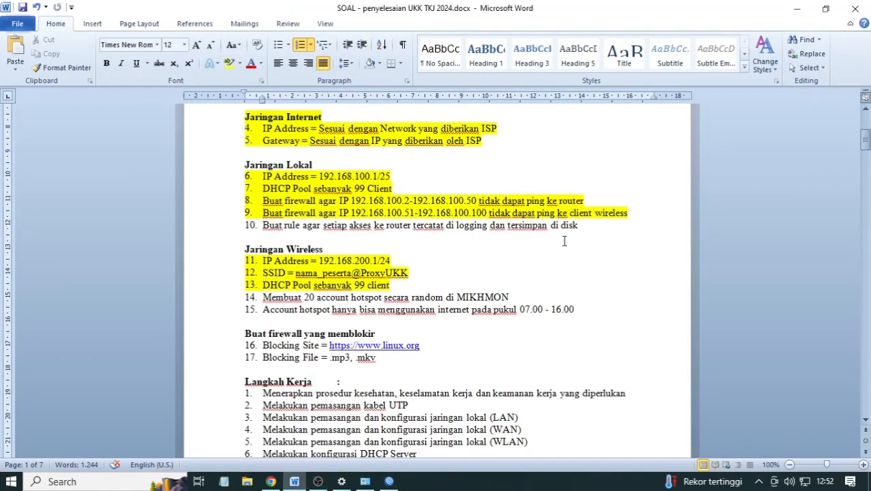
- Highlight exam-sheet item 10 (logging router access) in yellow and select item 15
{"action": "left_click_drag", "start_coordinate": [579, 225], "coordinate": [259, 227]}
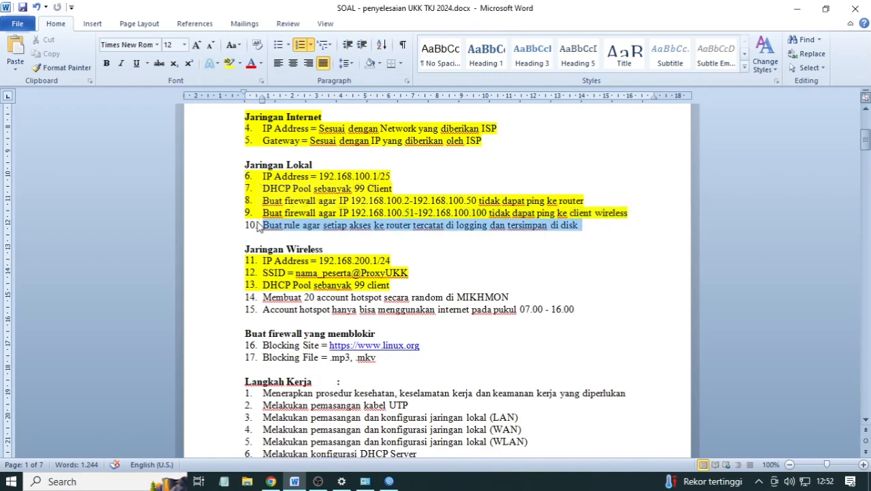
{"action": "left_click", "coordinate": [229, 62]}
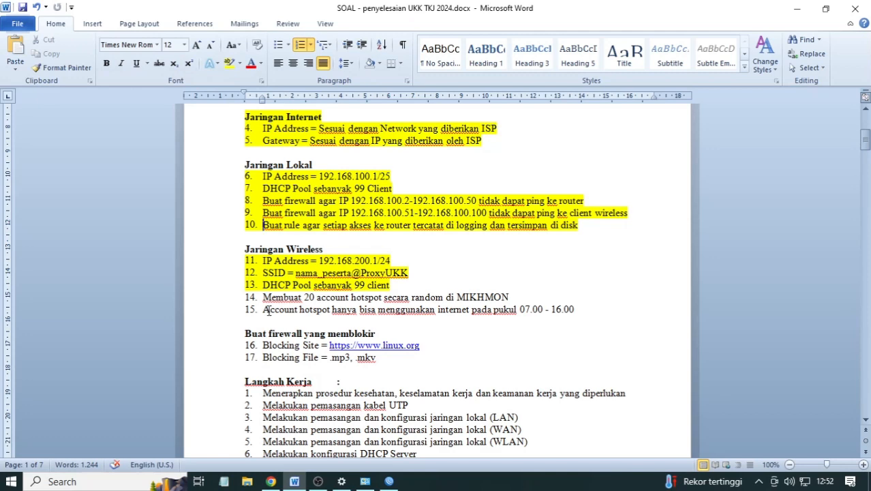
{"action": "left_click_drag", "start_coordinate": [263, 309], "coordinate": [570, 312]}
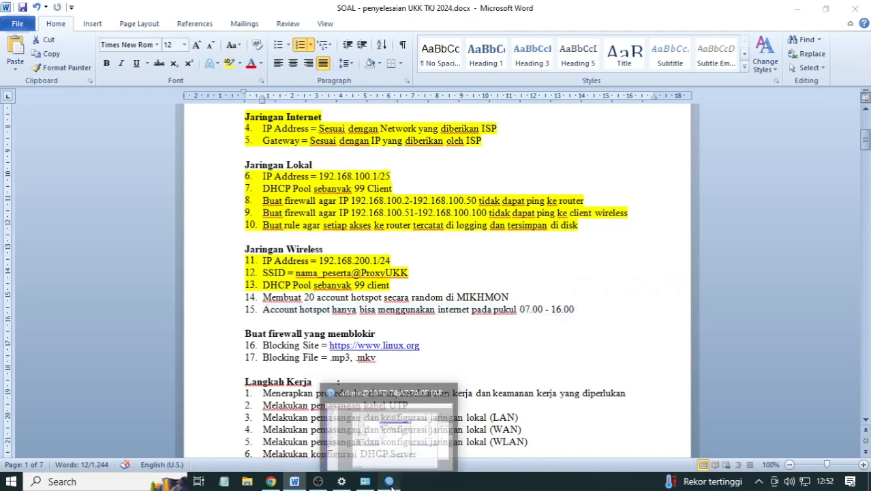
{"action": "left_click", "coordinate": [389, 481]}
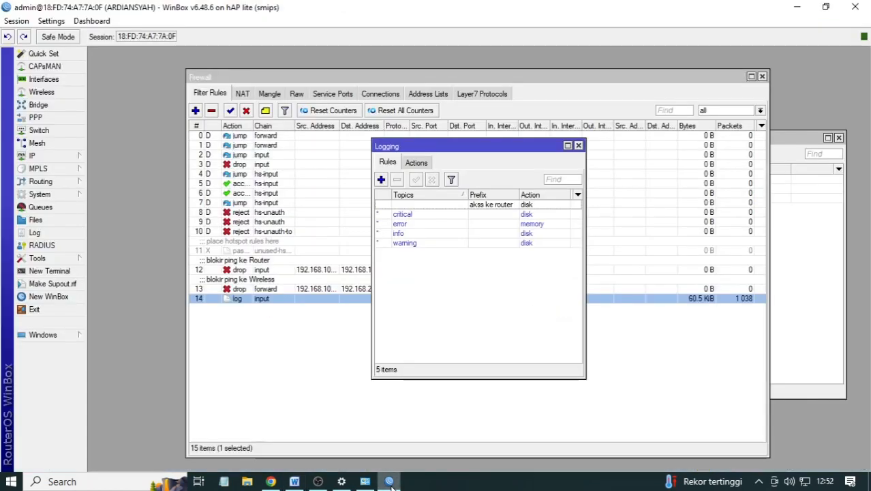
- Close Logging and draft a forward rule for source 192.168.200.0/24 out ether1
{"action": "left_click", "coordinate": [579, 146]}
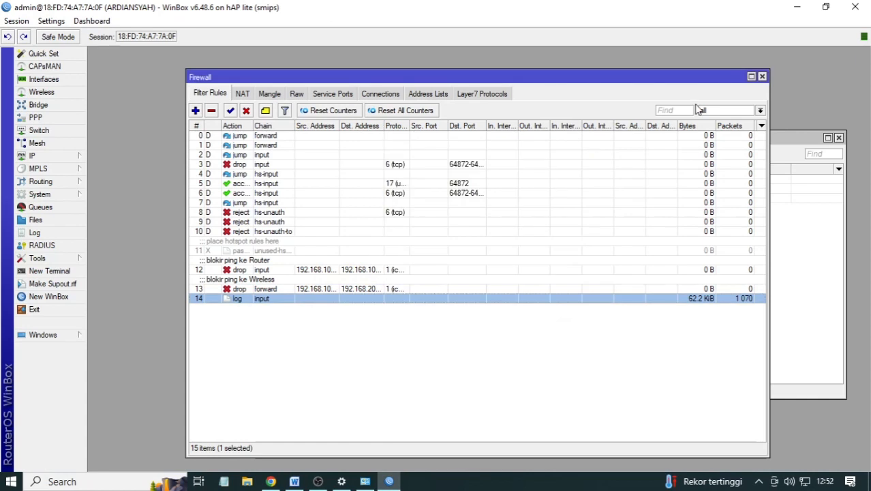
{"action": "left_click", "coordinate": [194, 111]}
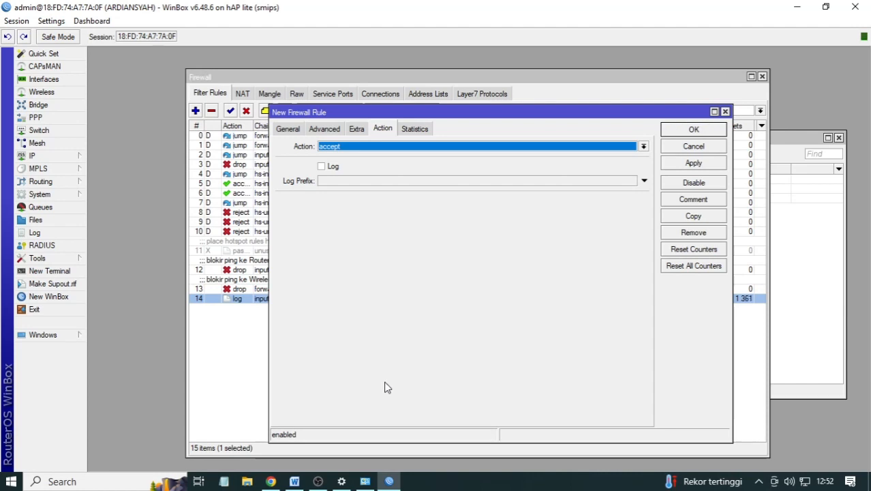
{"action": "left_click", "coordinate": [284, 129]}
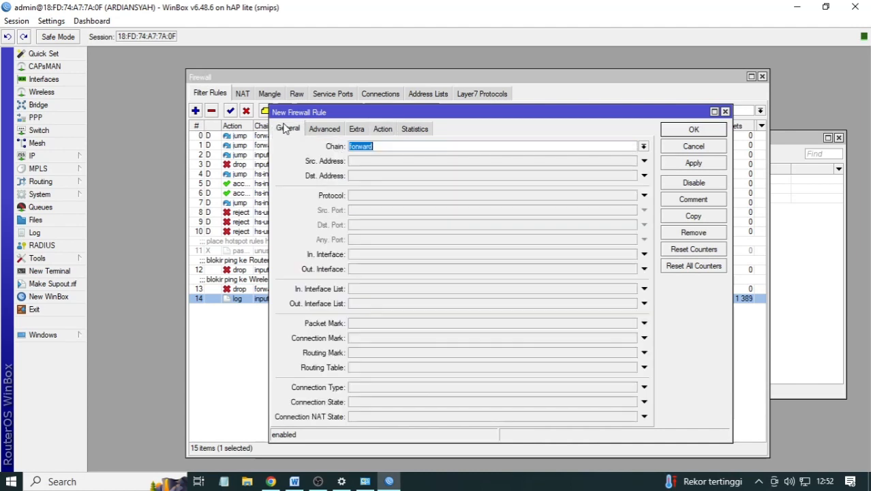
{"action": "left_click", "coordinate": [385, 162]}
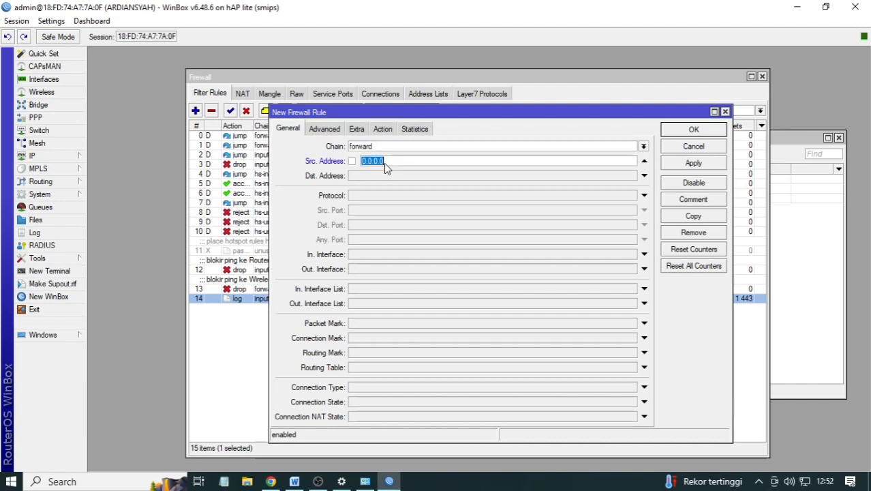
{"action": "type", "text": "1923"}
{"action": "type", "text": ".16"}
{"action": "type", "text": "8"}
{"action": "type", "text": ".2"}
{"action": "type", "text": "00.0"}
{"action": "type", "text": "/24"}
{"action": "left_click", "coordinate": [370, 270]}
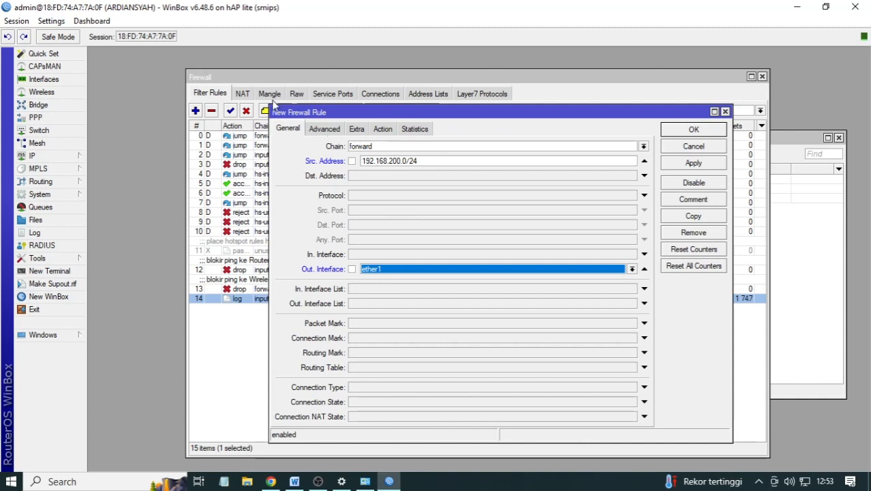
- Enable the rule's time matching and set the start time to 16:00:00, checking the exam sheet
{"action": "left_click", "coordinate": [335, 130]}
{"action": "left_click", "coordinate": [356, 130]}
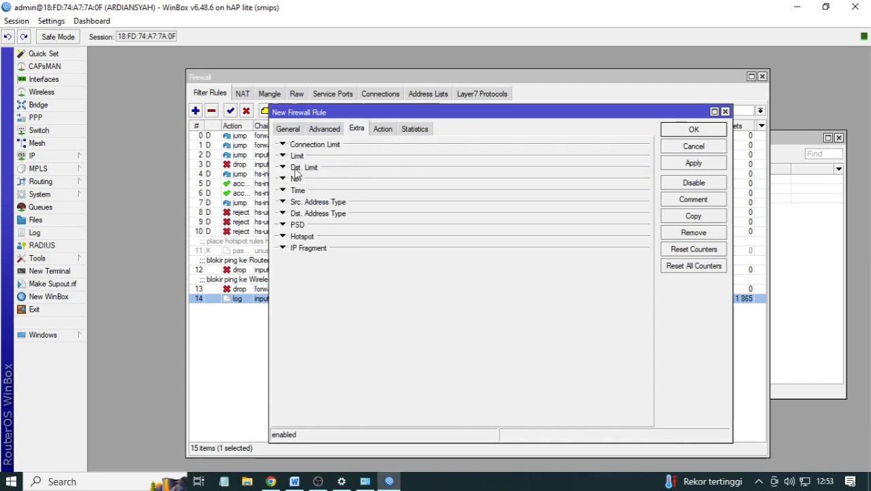
{"action": "left_click", "coordinate": [283, 191]}
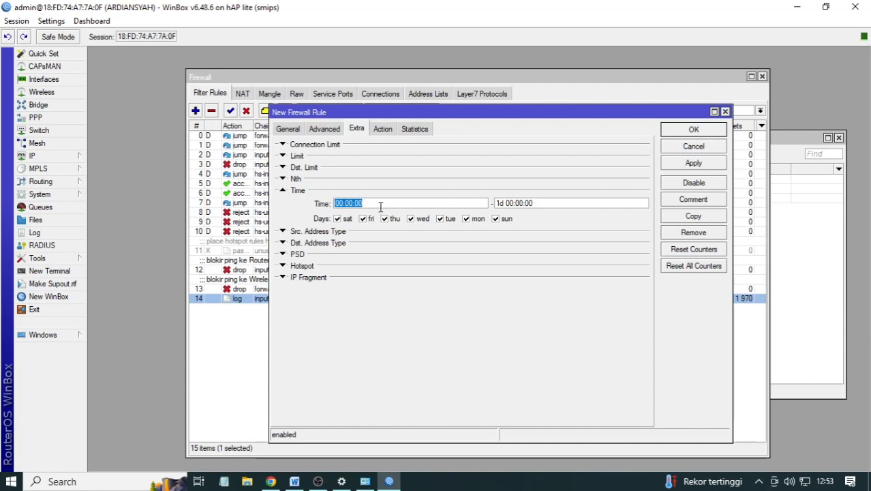
{"action": "left_click", "coordinate": [347, 203]}
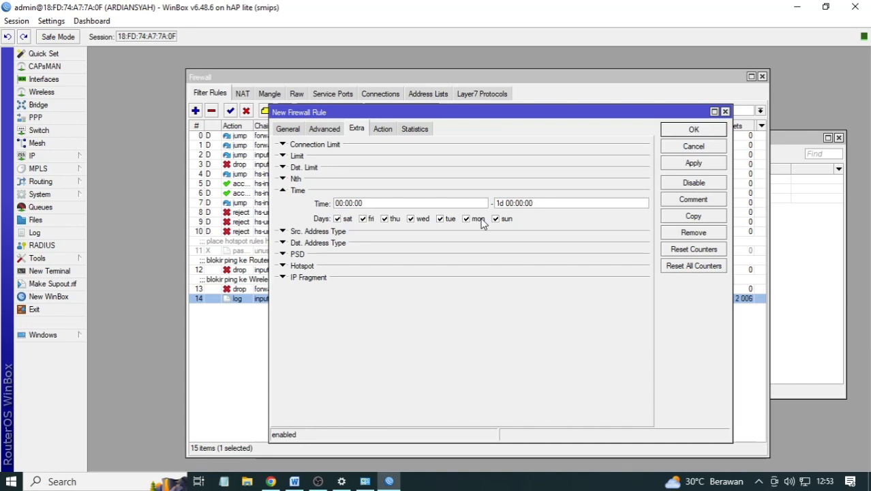
{"action": "key", "text": "BackSpace"}
{"action": "key", "text": "BackSpace"}
{"action": "type", "text": "16"}
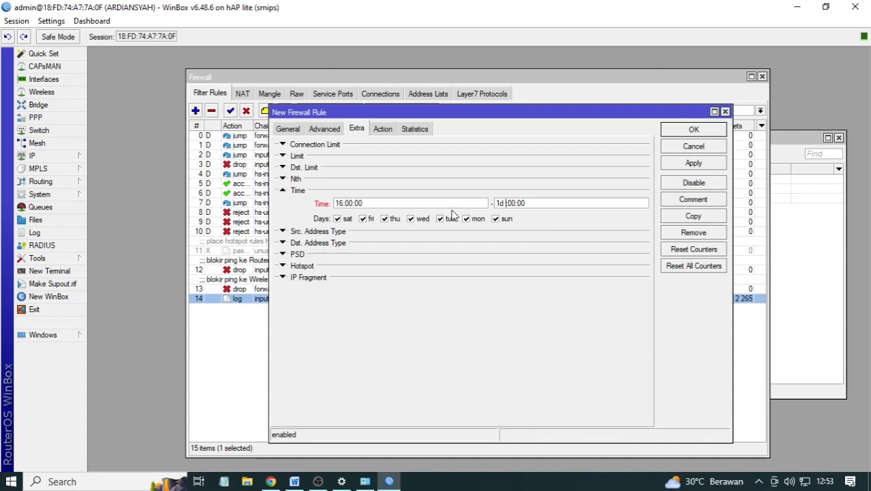
{"action": "left_click", "coordinate": [276, 481]}
{"action": "left_click", "coordinate": [278, 482]}
{"action": "left_click", "coordinate": [293, 481]}
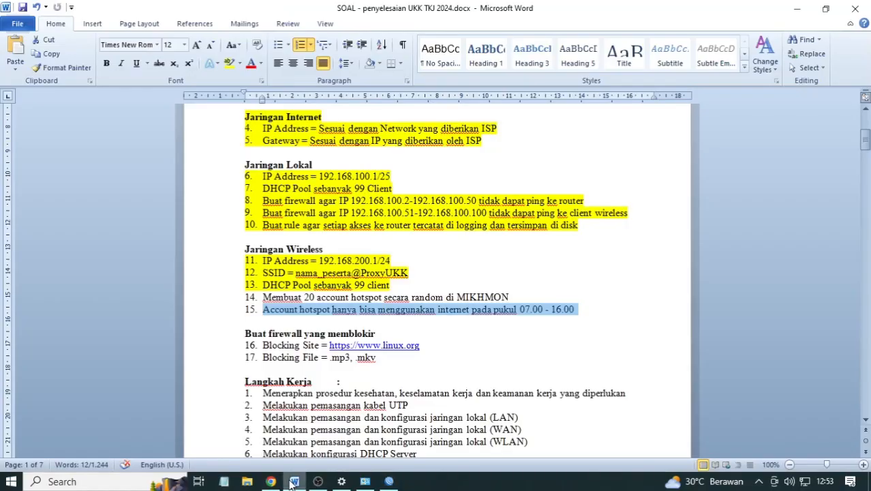
{"action": "left_click", "coordinate": [293, 482]}
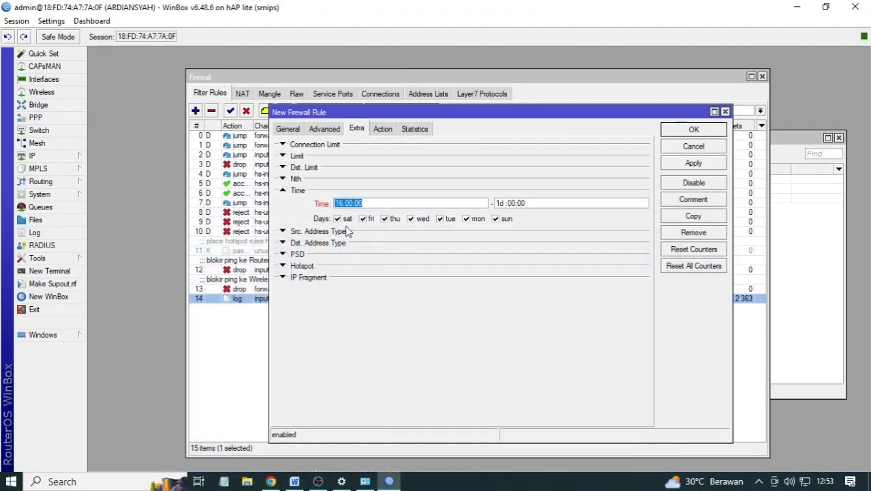
{"action": "left_click", "coordinate": [342, 204]}
{"action": "key", "text": "BackSpace"}
{"action": "key", "text": "BackSpace"}
{"action": "type", "text": "16"}
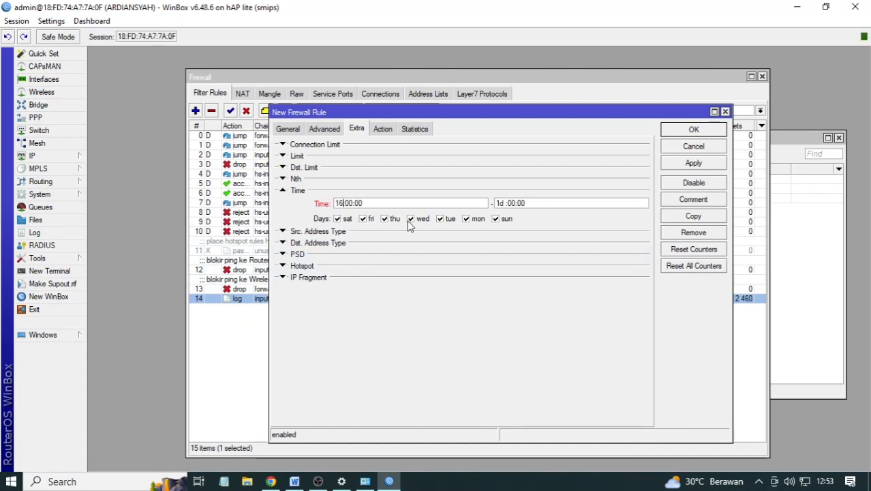
- Set the rule's end time to 07:00:00
{"action": "left_click", "coordinate": [515, 204]}
{"action": "key", "text": "BackSpace"}
{"action": "type", "text": "7"}
{"action": "key", "text": "Tab"}
{"action": "left_click", "coordinate": [518, 206]}
{"action": "key", "text": "BackSpace"}
{"action": "key", "text": "BackSpace"}
{"action": "key", "text": "BackSpace"}
{"action": "type", "text": "0"}
{"action": "key", "text": "BackSpace"}
{"action": "key", "text": "BackSpace"}
{"action": "key", "text": "BackSpace"}
{"action": "key", "text": "BackSpace"}
{"action": "key", "text": "BackSpace"}
{"action": "key", "text": "BackSpace"}
{"action": "type", "text": "07:00:00"}
- Set the rule's action to drop, save it as rule 15, and bring up the exam sheet
{"action": "left_click", "coordinate": [379, 129]}
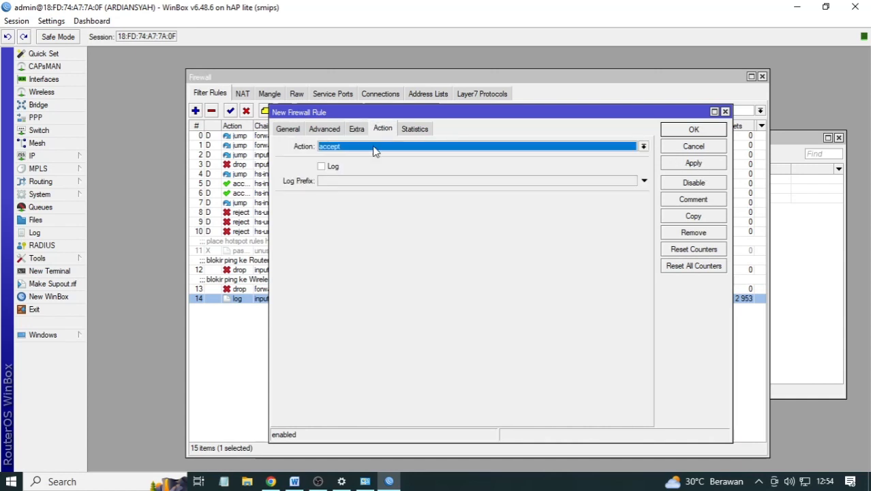
{"action": "left_click", "coordinate": [372, 145]}
{"action": "left_click", "coordinate": [367, 178]}
{"action": "left_click", "coordinate": [690, 166]}
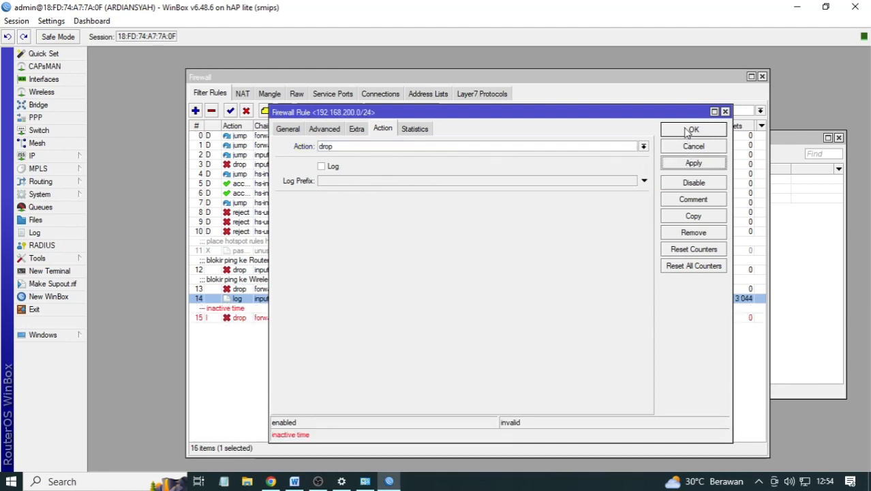
{"action": "left_click", "coordinate": [690, 131]}
{"action": "left_click", "coordinate": [251, 319]}
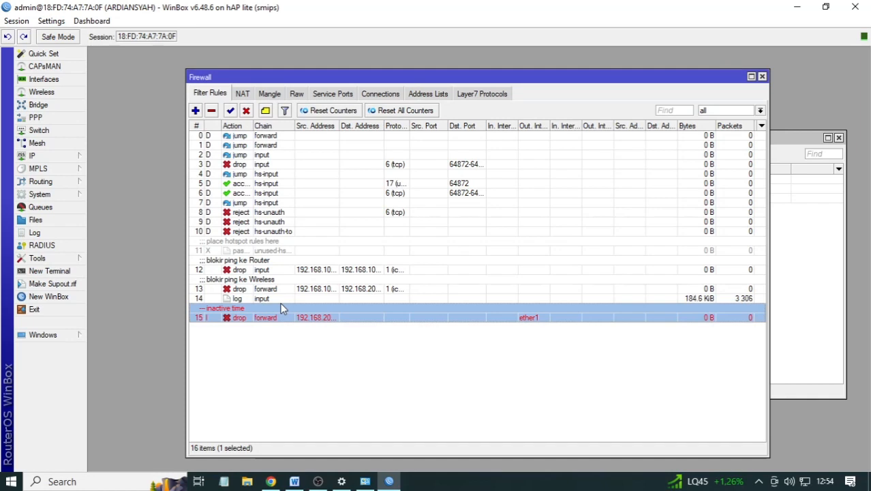
{"action": "left_click", "coordinate": [294, 481]}
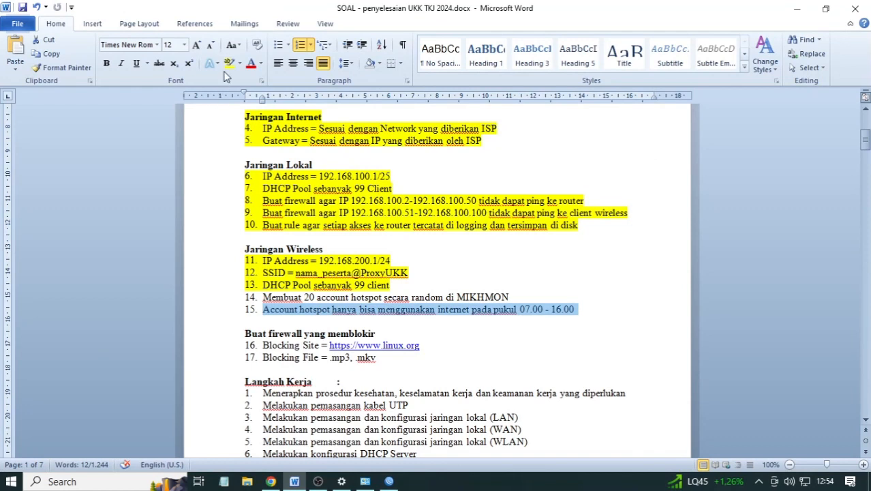
- Highlight item 15 (hotspot hours 07.00 - 16.00) yellow and return to WinBox
{"action": "left_click", "coordinate": [230, 63]}
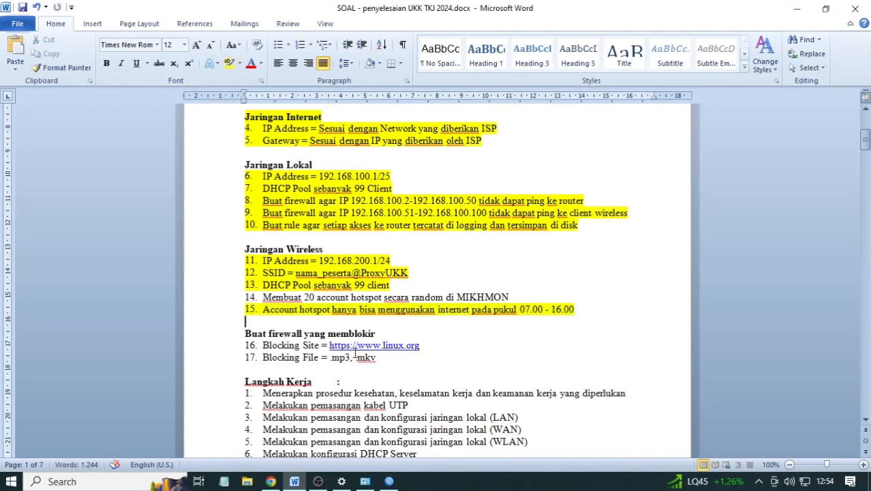
{"action": "left_click", "coordinate": [387, 481]}
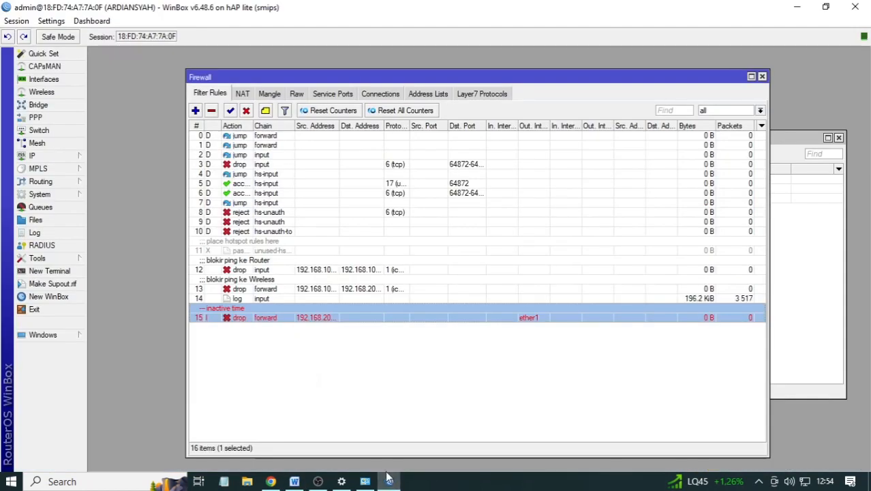
- Add a new Layer7 protocol named 'blokir linux'
{"action": "left_click", "coordinate": [469, 96]}
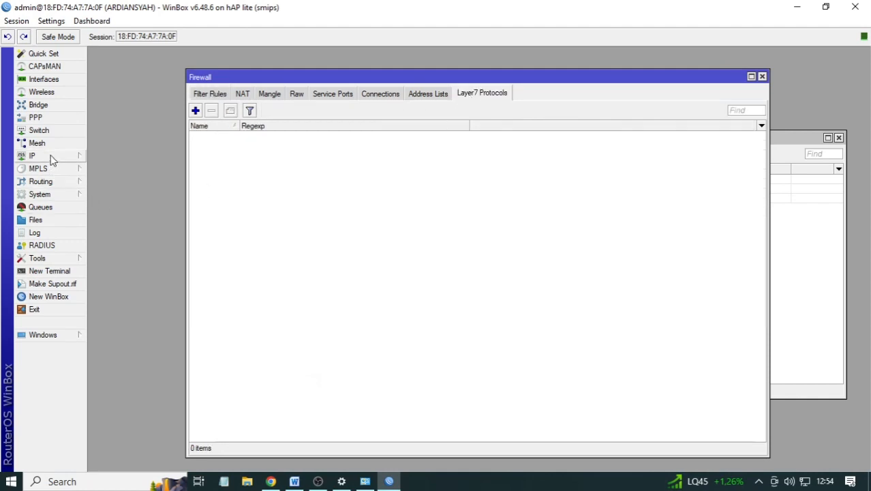
{"action": "left_click", "coordinate": [48, 155]}
{"action": "left_click", "coordinate": [484, 99]}
{"action": "left_click", "coordinate": [195, 111]}
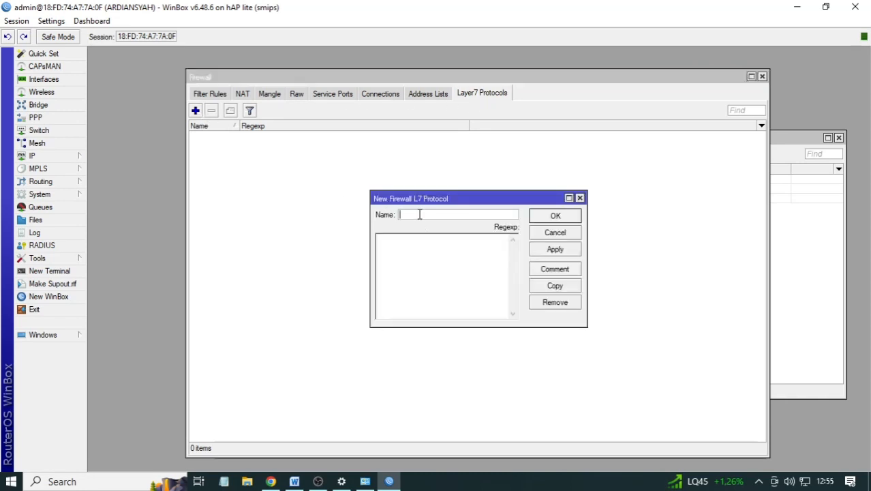
{"action": "type", "text": "bl"}
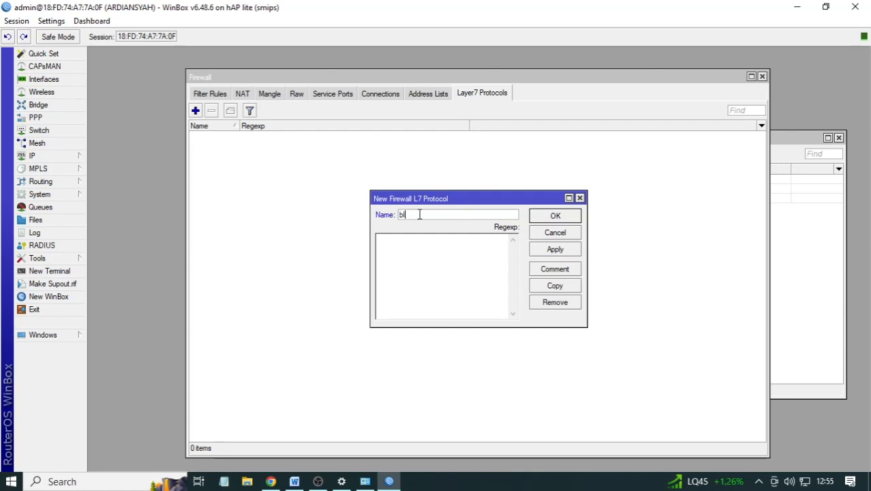
{"action": "type", "text": "okir linux"}
- Write the linux.org regular expression for 'blokir linux' and save the protocol
{"action": "left_click", "coordinate": [499, 252]}
{"action": "type", "text": "^.+(linux)"}
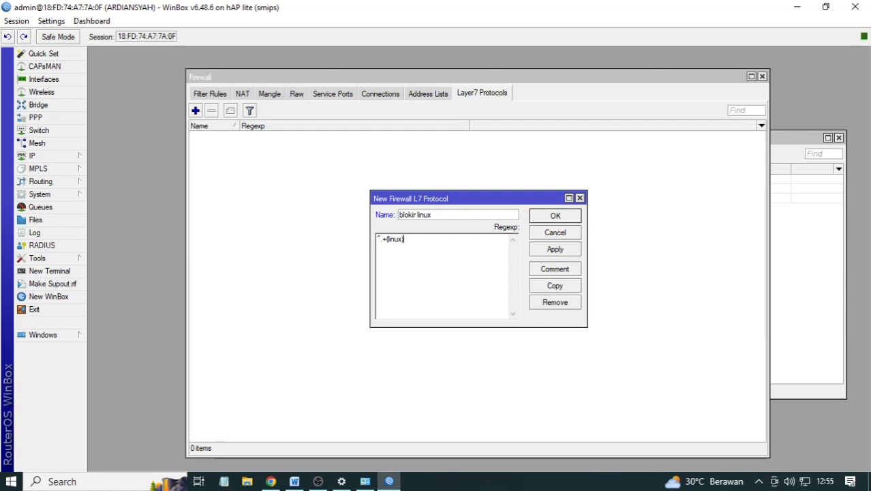
{"action": "type", "text": "."}
{"action": "type", "text": "*"}
{"action": "type", "text": "5"}
{"action": "left_click_drag", "start_coordinate": [400, 239], "coordinate": [404, 239]}
{"action": "key", "text": "Right"}
{"action": "key", "text": "BackSpace"}
{"action": "type", "text": ".org)"}
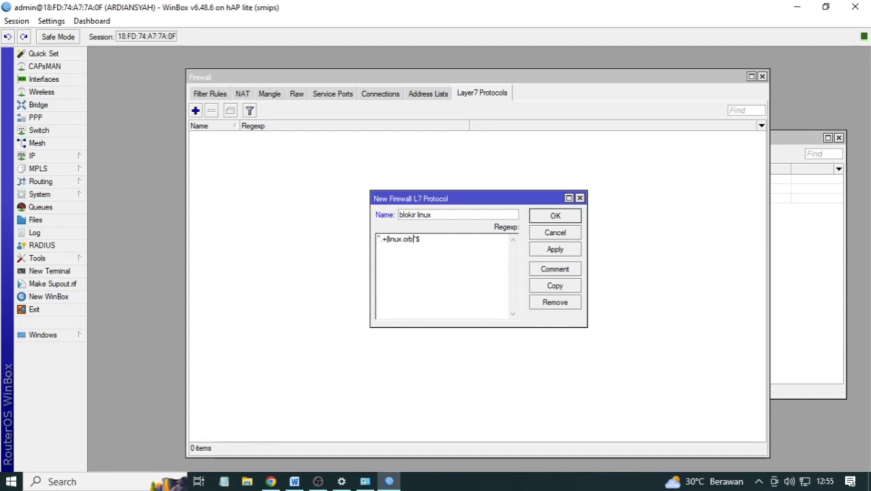
{"action": "type", "text": ")"}
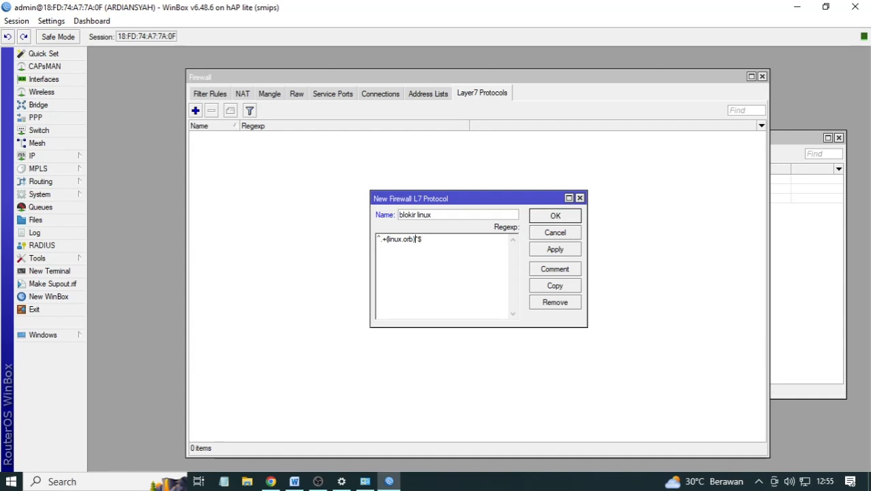
{"action": "type", "text": "."}
{"action": "left_click", "coordinate": [542, 249]}
{"action": "left_click", "coordinate": [547, 220]}
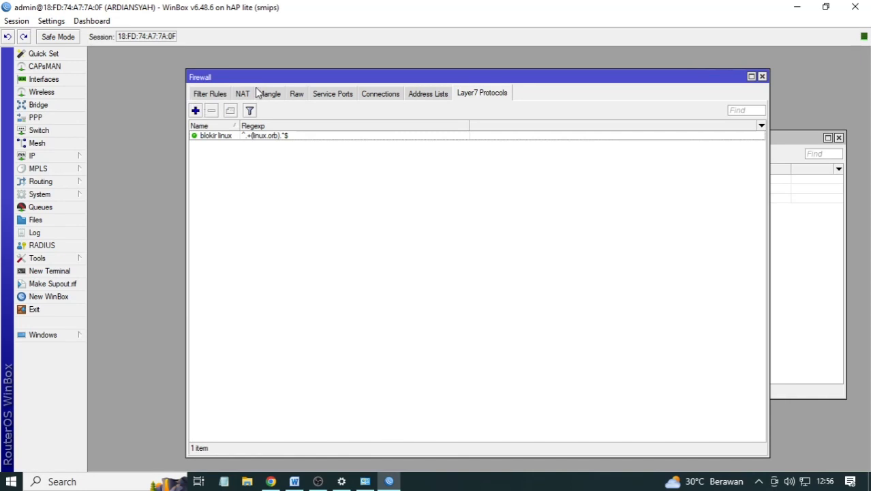
{"action": "left_click", "coordinate": [199, 97]}
- Create rule 16 dropping forwarded traffic out ether1 that matches Layer7 protocol 'blokir linux'
{"action": "left_click", "coordinate": [196, 110]}
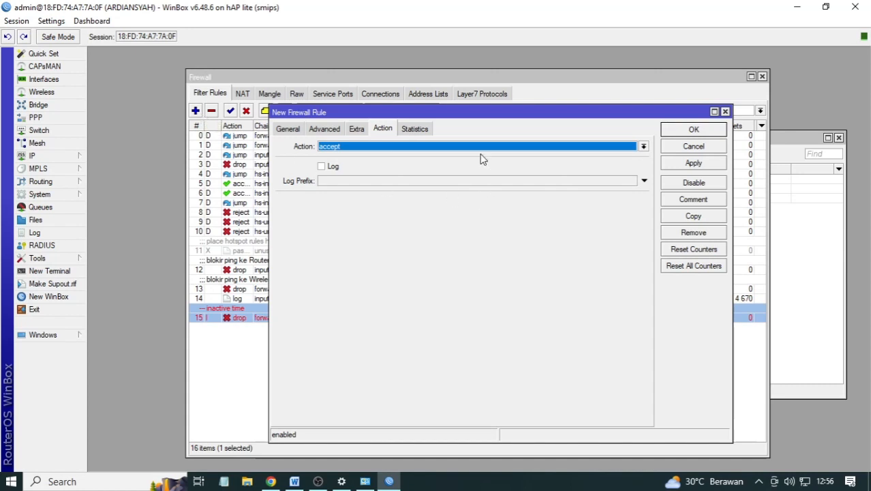
{"action": "left_click", "coordinate": [299, 129]}
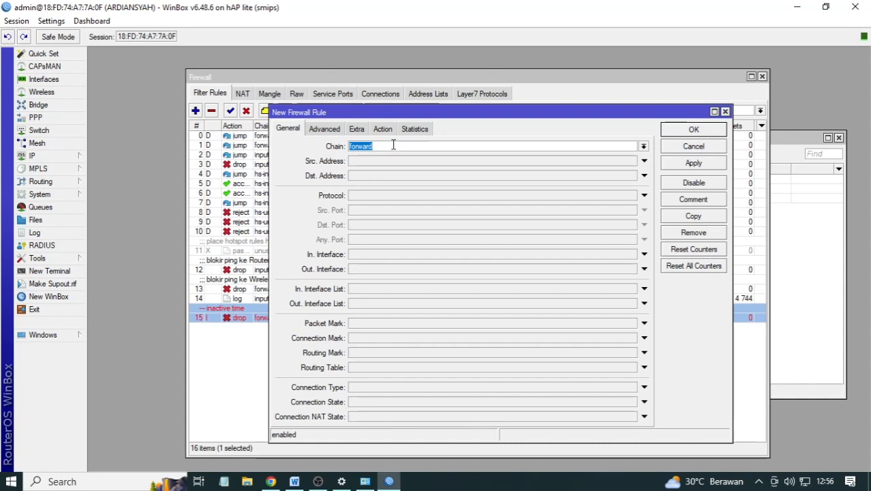
{"action": "left_click", "coordinate": [376, 269]}
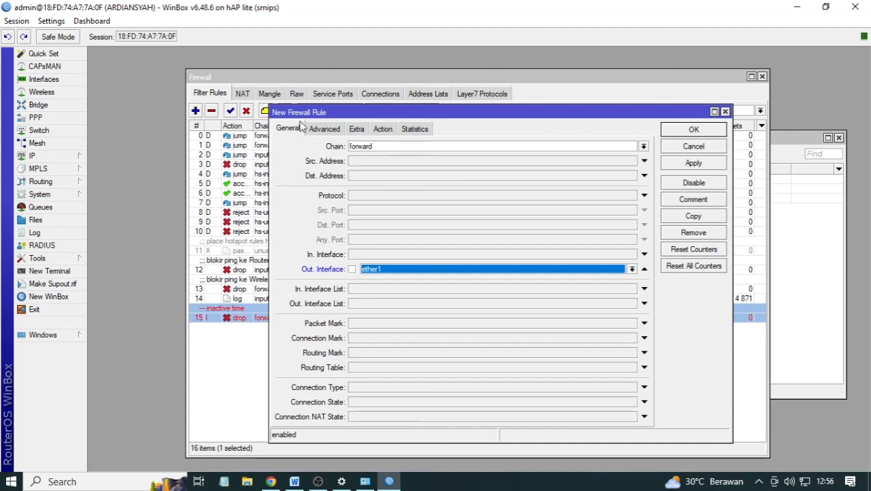
{"action": "left_click", "coordinate": [325, 130]}
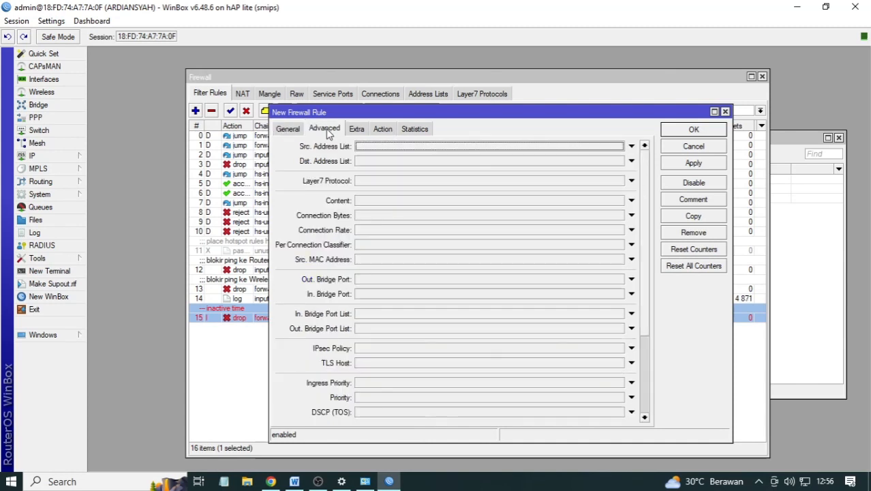
{"action": "left_click", "coordinate": [373, 181]}
{"action": "left_click", "coordinate": [383, 183]}
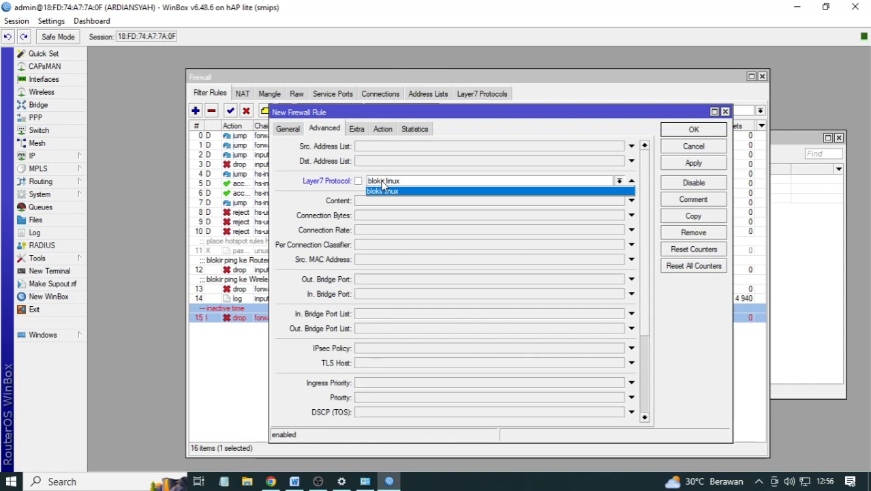
{"action": "left_click", "coordinate": [383, 189]}
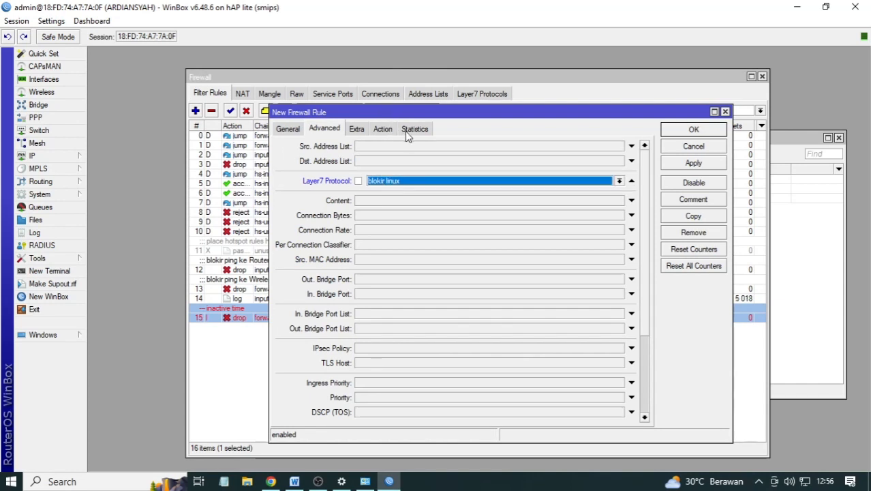
{"action": "left_click", "coordinate": [384, 128]}
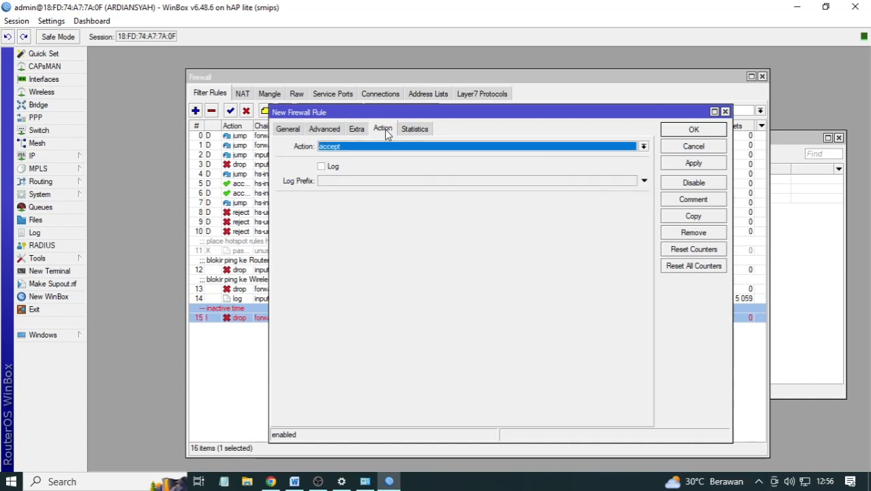
{"action": "left_click", "coordinate": [366, 146]}
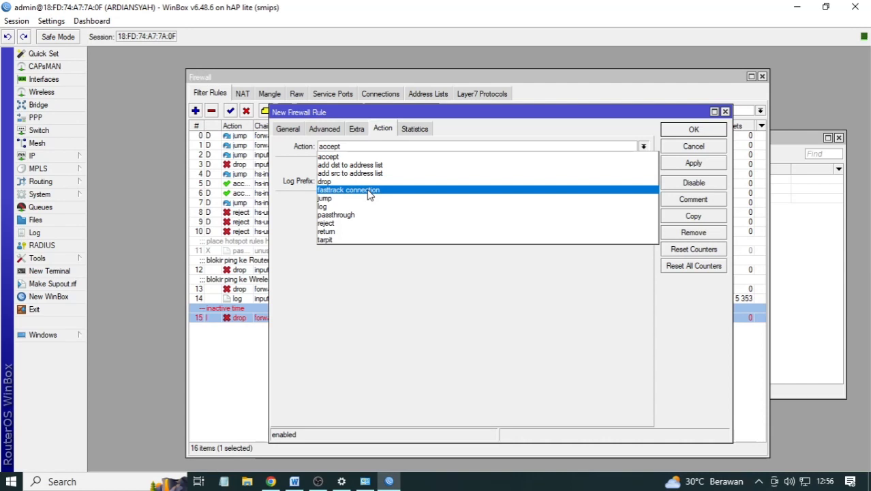
{"action": "left_click", "coordinate": [364, 178]}
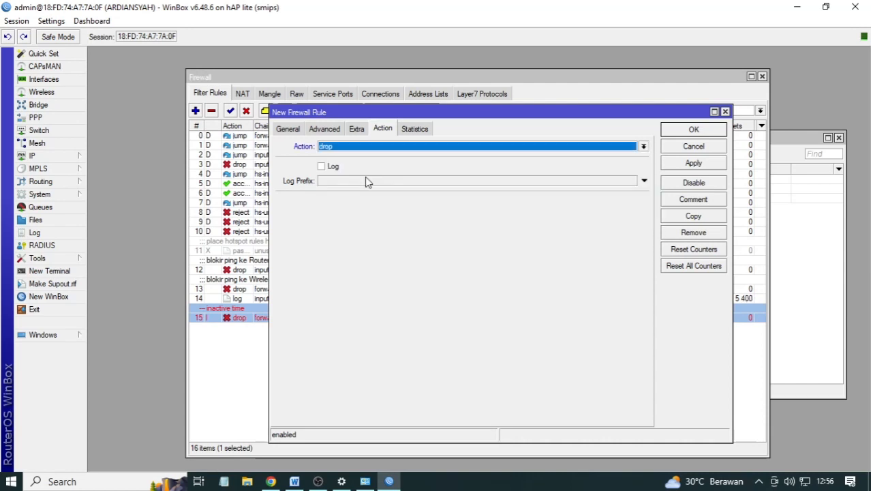
{"action": "left_click", "coordinate": [693, 162]}
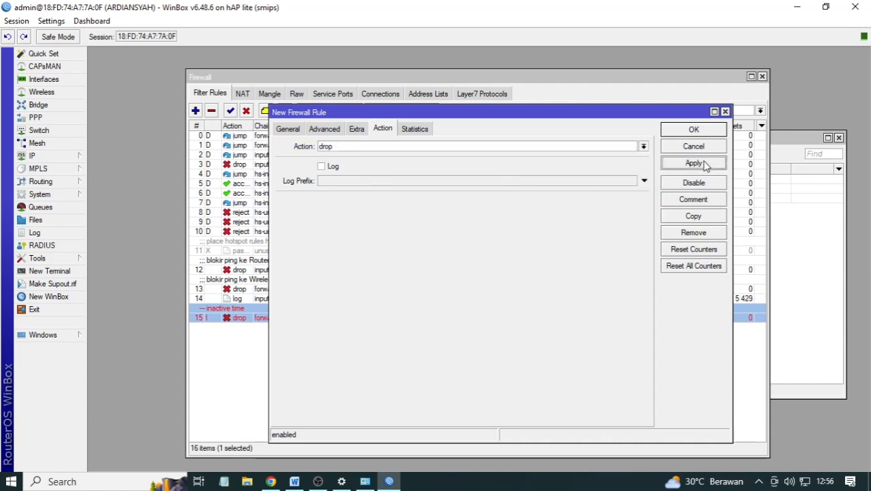
{"action": "left_click", "coordinate": [693, 129]}
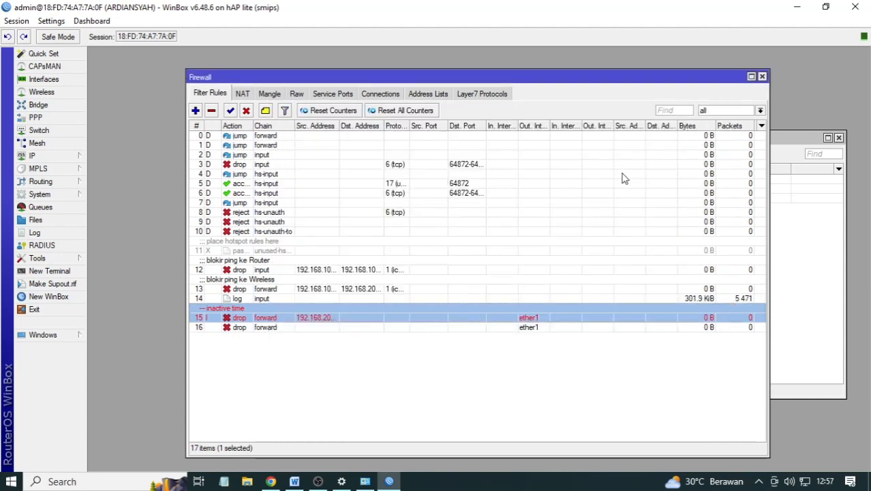
- Comment rule 16 as 'blokir linux.org'
{"action": "double_click", "coordinate": [496, 333]}
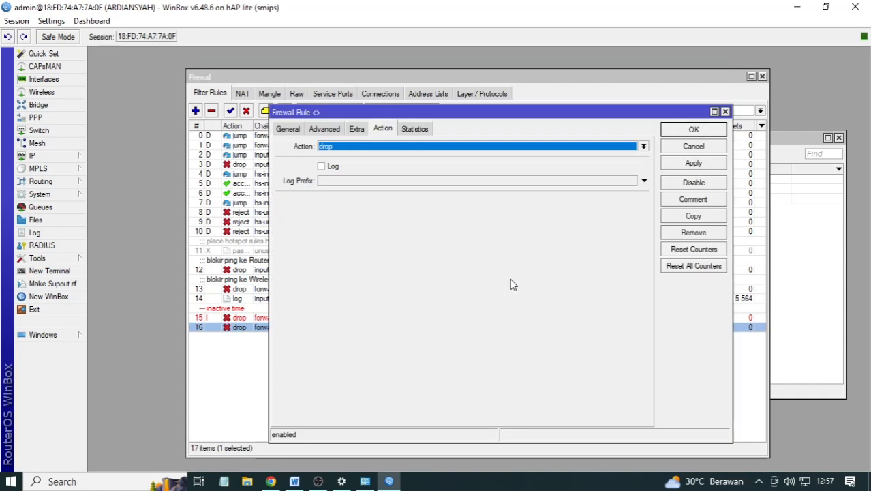
{"action": "left_click", "coordinate": [691, 199]}
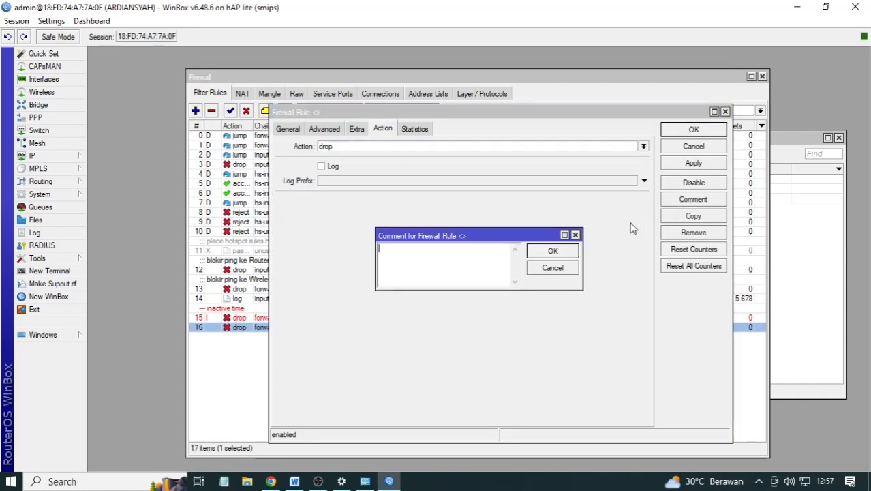
{"action": "type", "text": "blokir linux.org"}
{"action": "left_click", "coordinate": [543, 250]}
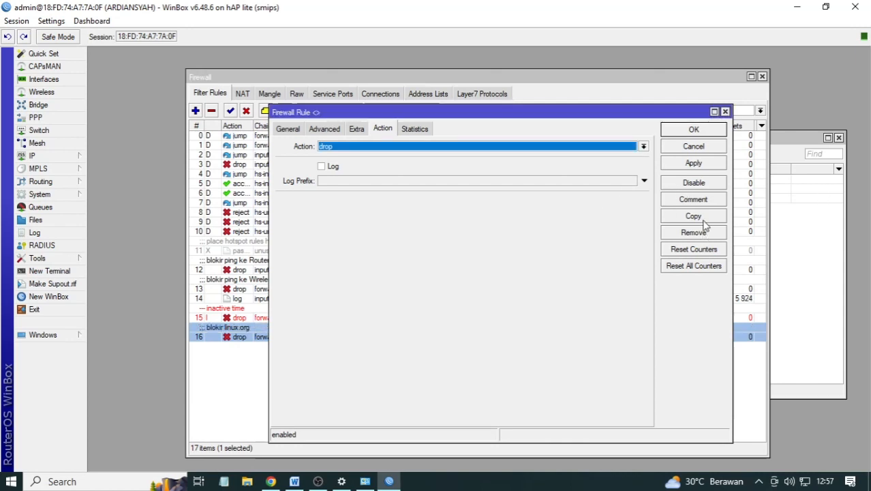
{"action": "left_click", "coordinate": [701, 130]}
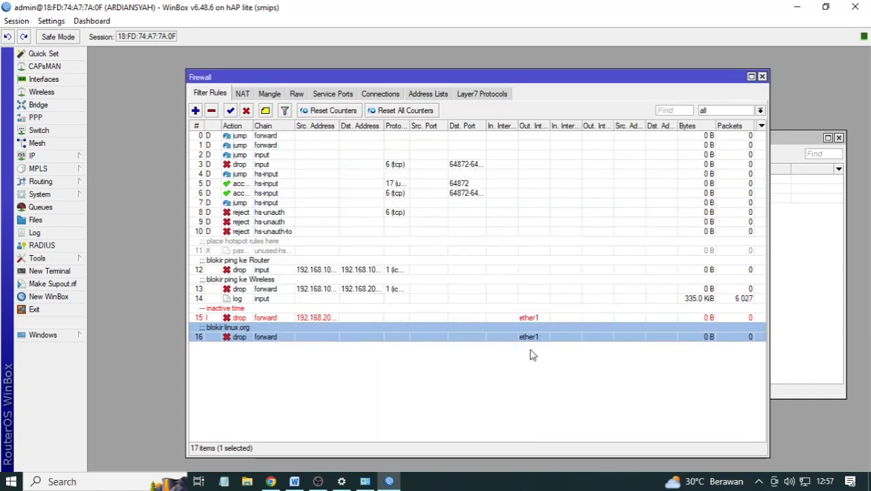
- Highlight exam-sheet line 16 (Blocking Site linux.org) in yellow, then return to WinBox
{"action": "left_click", "coordinate": [294, 481]}
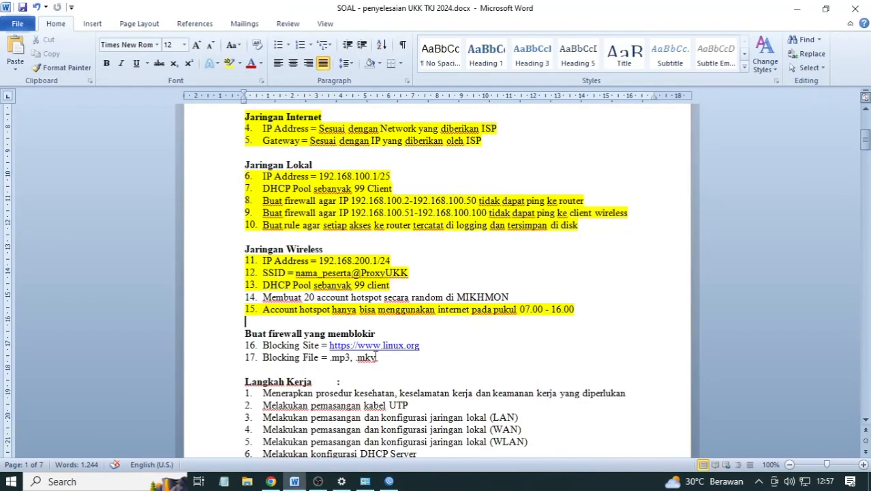
{"action": "left_click_drag", "start_coordinate": [423, 345], "coordinate": [263, 345]}
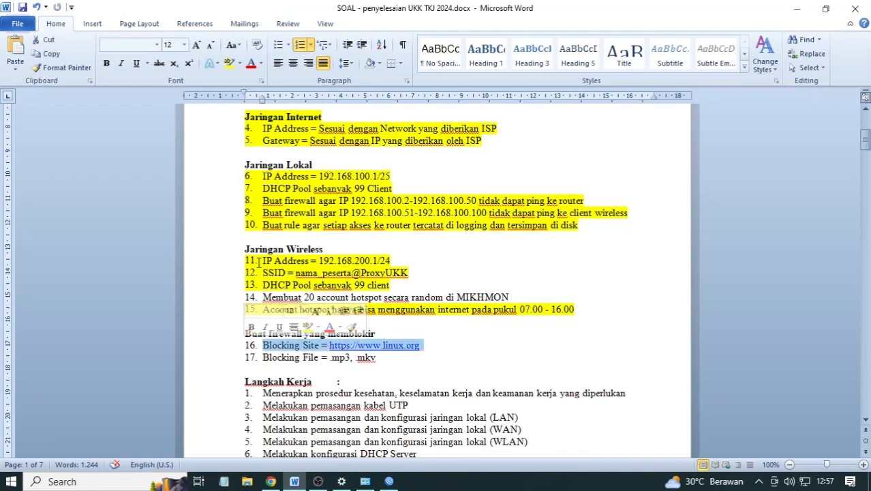
{"action": "left_click", "coordinate": [230, 62]}
{"action": "key", "text": "Left"}
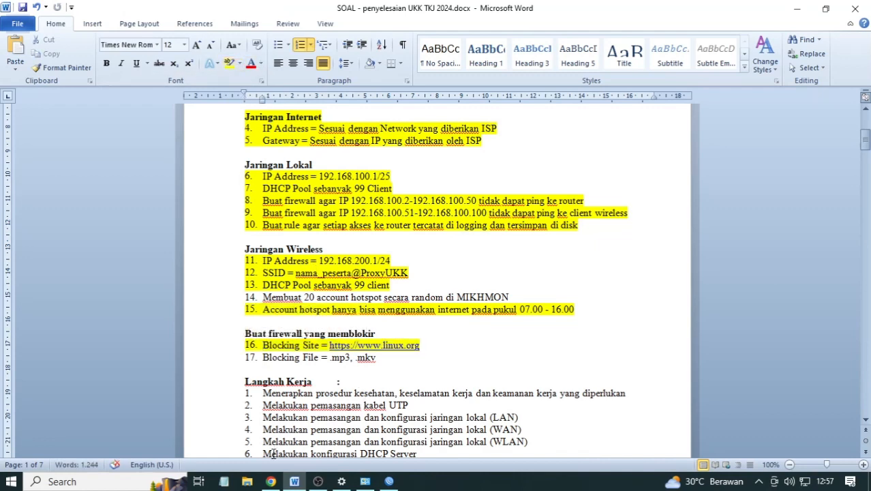
{"action": "mouse_move", "coordinate": [286, 485]}
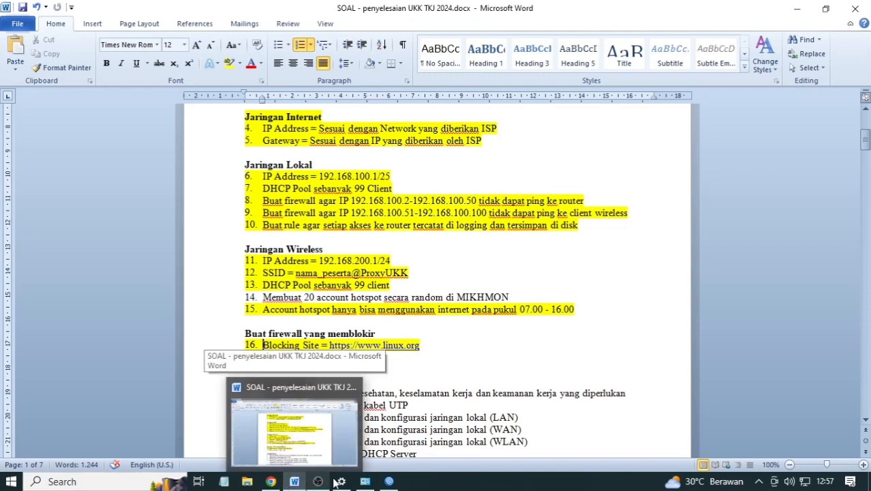
{"action": "mouse_move", "coordinate": [378, 485]}
{"action": "left_click_drag", "start_coordinate": [388, 481], "coordinate": [297, 481]}
{"action": "left_click", "coordinate": [295, 481]}
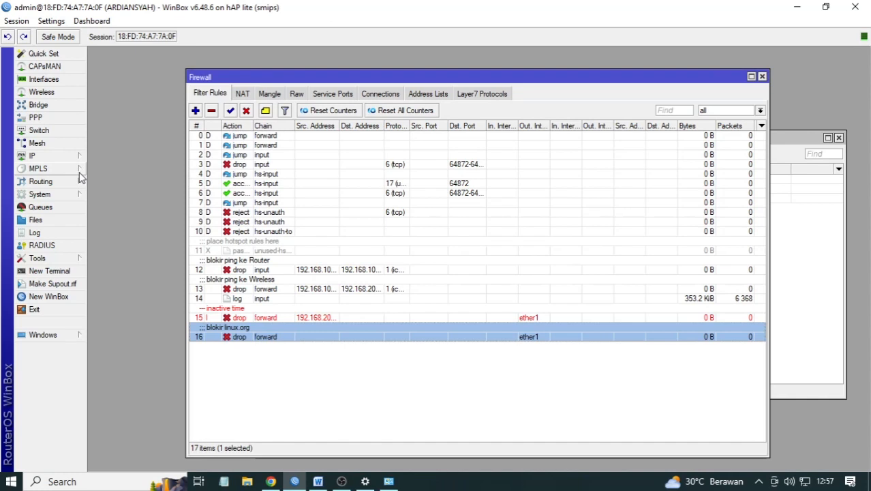
- Add the Layer7 protocol 'blokir mp3 mkv' with regexp (mp3|mkv)
{"action": "left_click", "coordinate": [474, 95]}
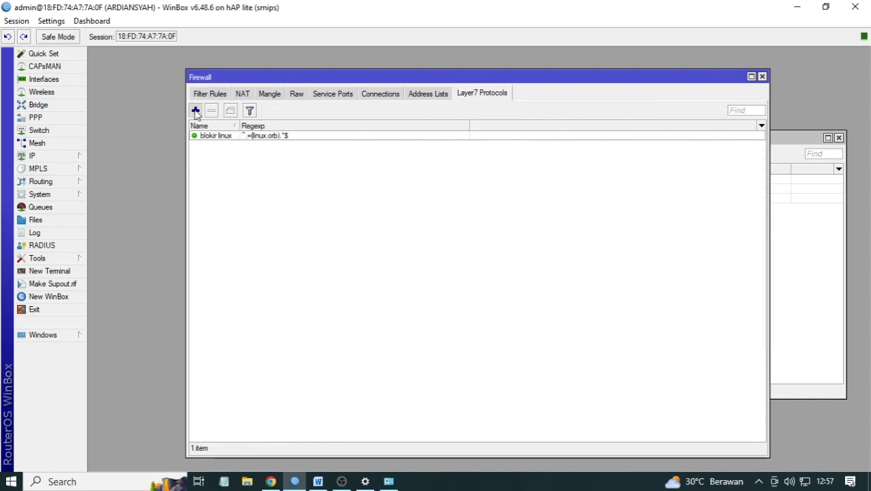
{"action": "left_click", "coordinate": [196, 111]}
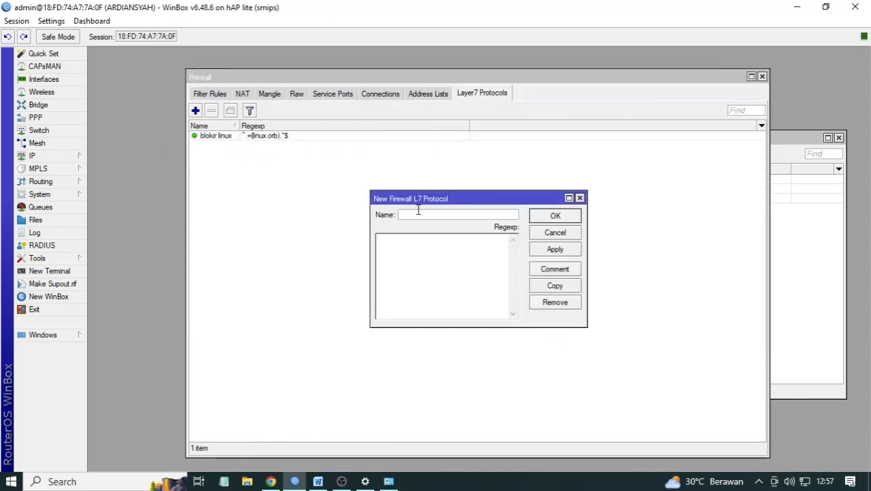
{"action": "type", "text": "blokir mp3"}
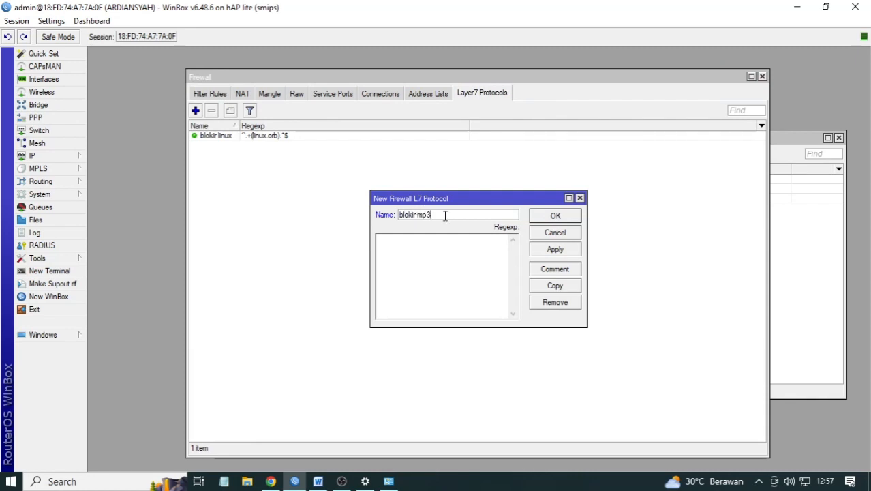
{"action": "type", "text": " mkv"}
{"action": "left_click", "coordinate": [445, 247]}
{"action": "type", "text": "(mp3\\"}
{"action": "key", "text": "BackSpace"}
{"action": "type", "text": "|mkv|"}
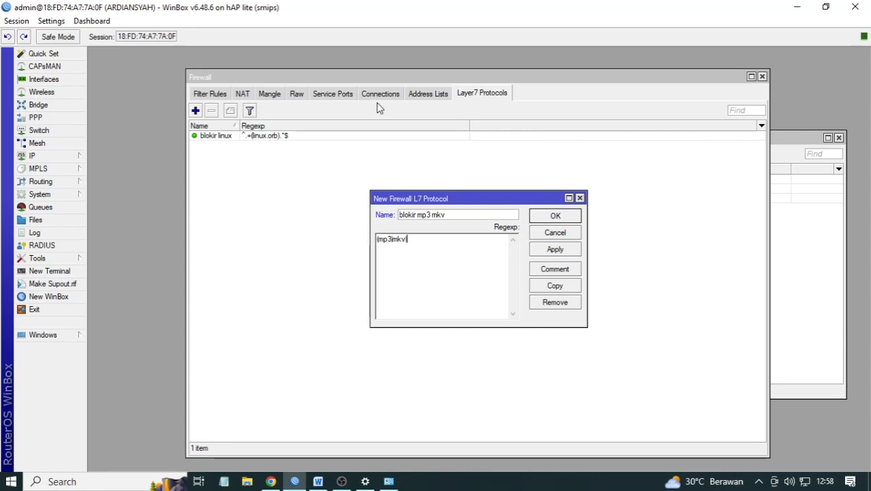
{"action": "type", "text": ")"}
{"action": "left_click", "coordinate": [576, 251]}
{"action": "left_click", "coordinate": [570, 219]}
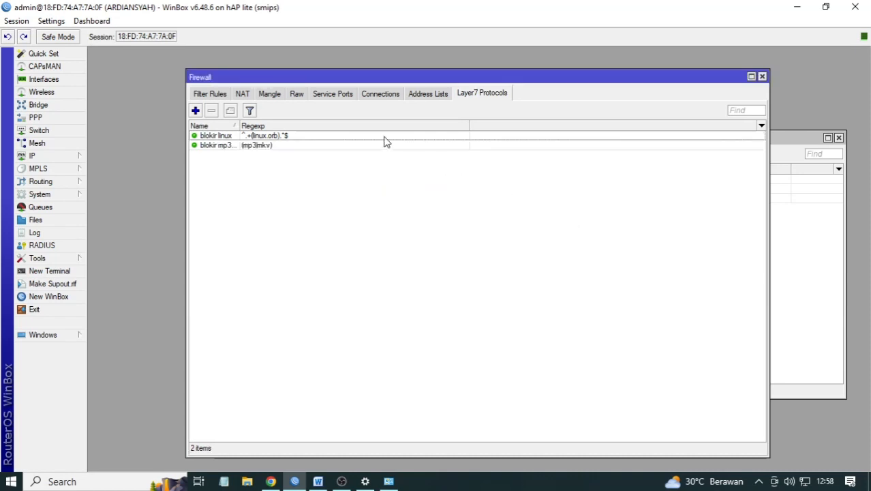
- Start a new forward-chain filter rule with out interface ether1
{"action": "left_click", "coordinate": [212, 95]}
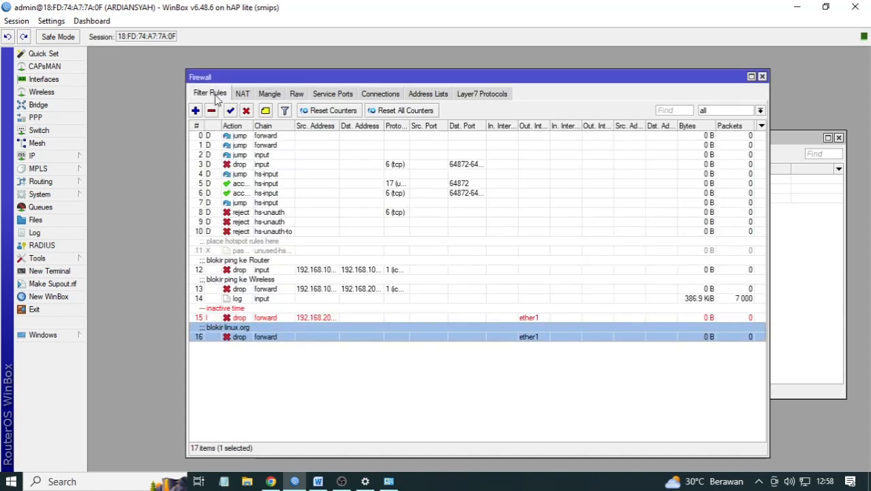
{"action": "left_click", "coordinate": [195, 110]}
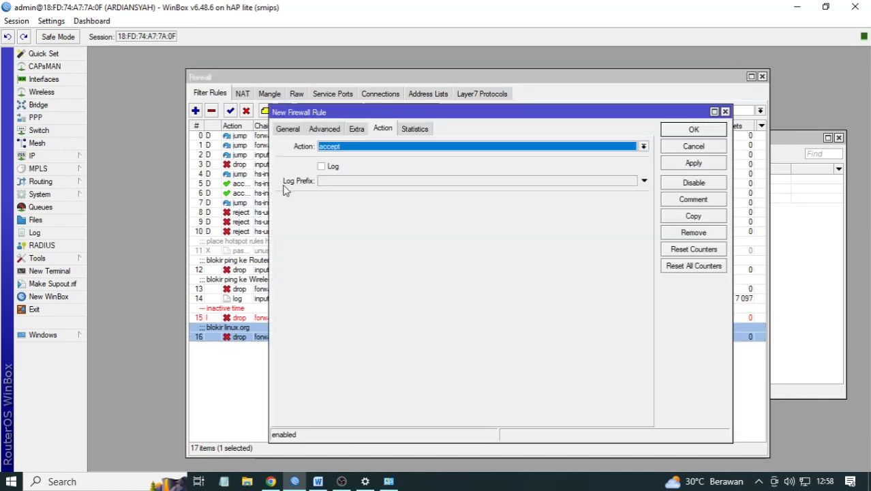
{"action": "left_click", "coordinate": [297, 129]}
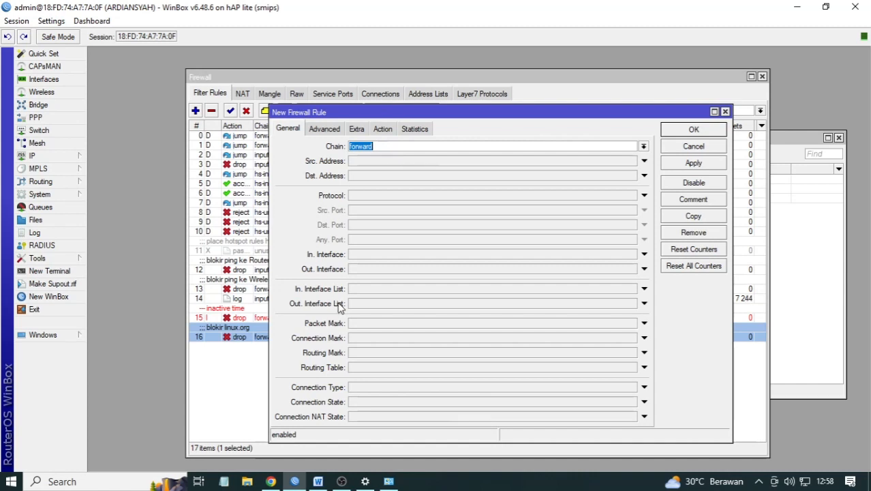
{"action": "left_click", "coordinate": [360, 271]}
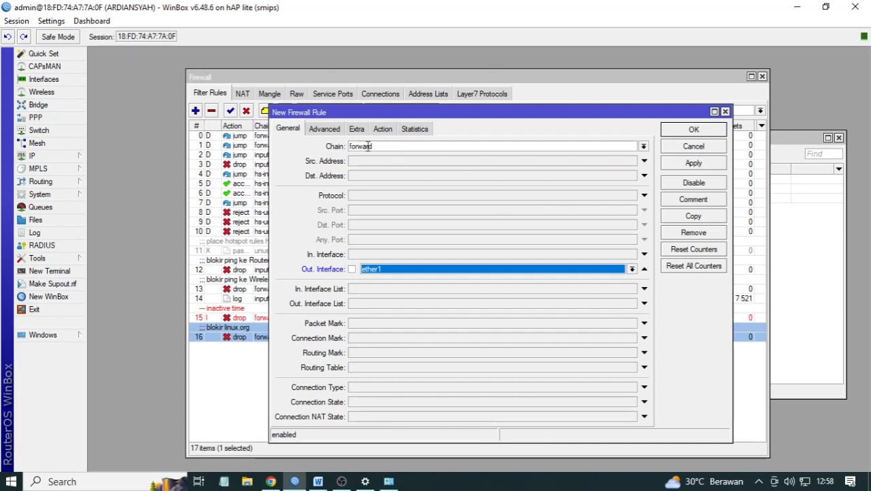
{"action": "left_click", "coordinate": [383, 130]}
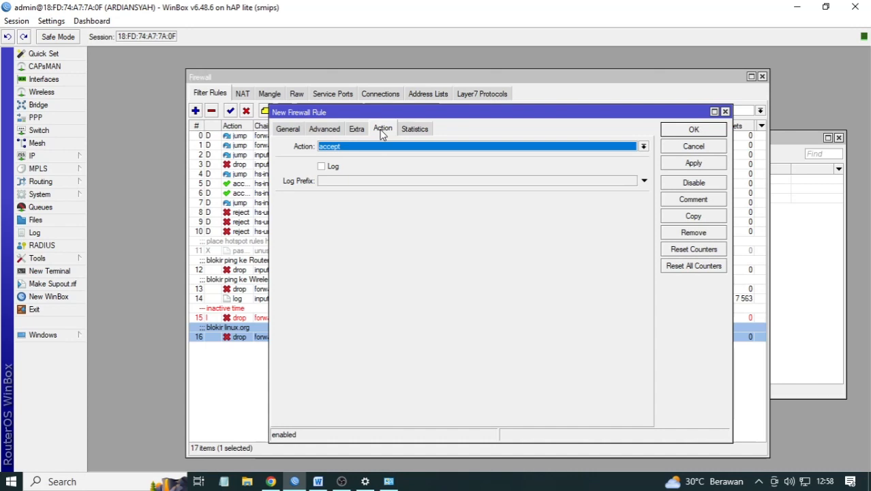
{"action": "left_click", "coordinate": [282, 130]}
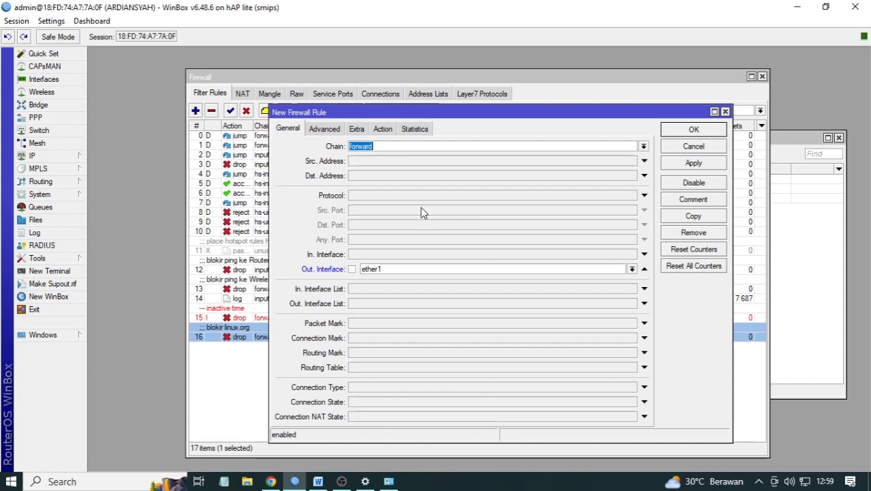
- Match the rule on Layer7 protocol 'blokir mp3 mkv', set its action to drop, and save it
{"action": "left_click", "coordinate": [326, 131]}
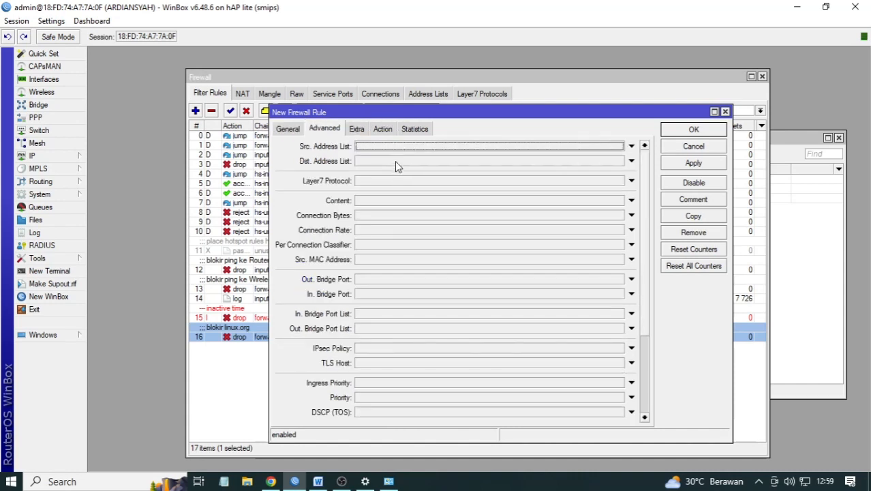
{"action": "left_click", "coordinate": [398, 180]}
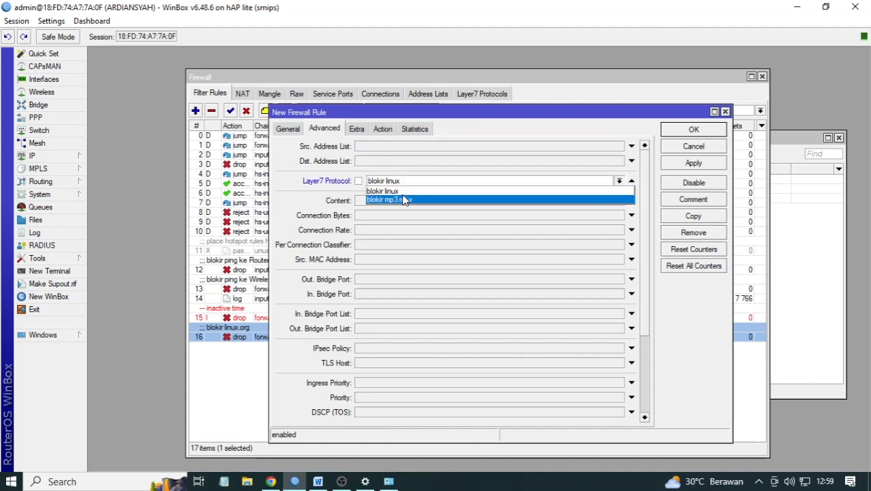
{"action": "left_click", "coordinate": [403, 200]}
{"action": "left_click", "coordinate": [382, 129]}
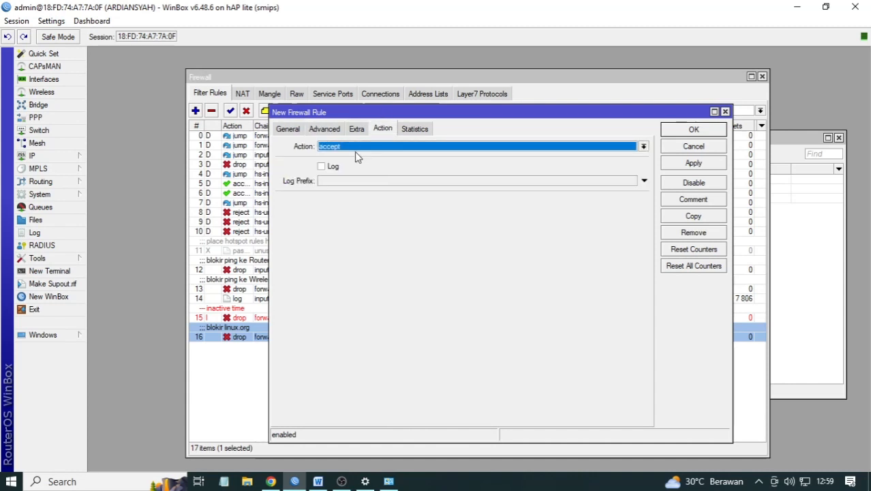
{"action": "left_click", "coordinate": [356, 146]}
{"action": "left_click", "coordinate": [352, 183]}
{"action": "left_click", "coordinate": [693, 163]}
{"action": "left_click", "coordinate": [700, 131]}
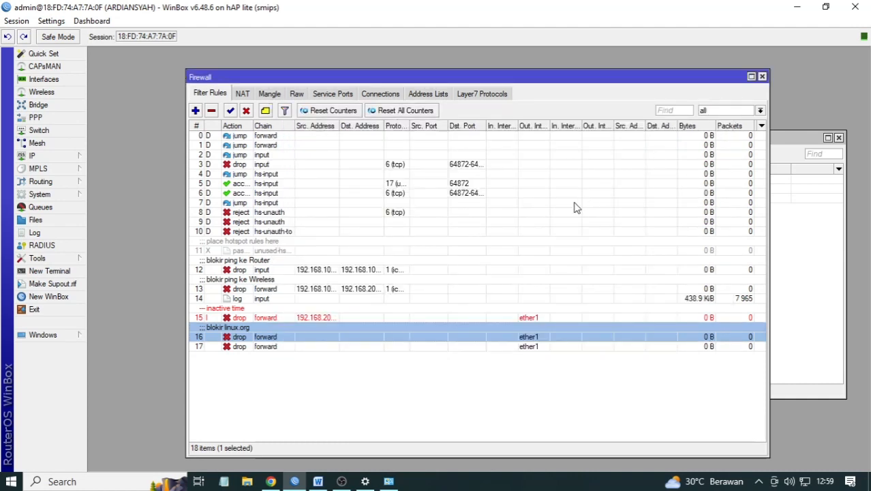
- Open rule 17 and review its General, Advanced, Extra, Statistics and Action settings
{"action": "double_click", "coordinate": [303, 347]}
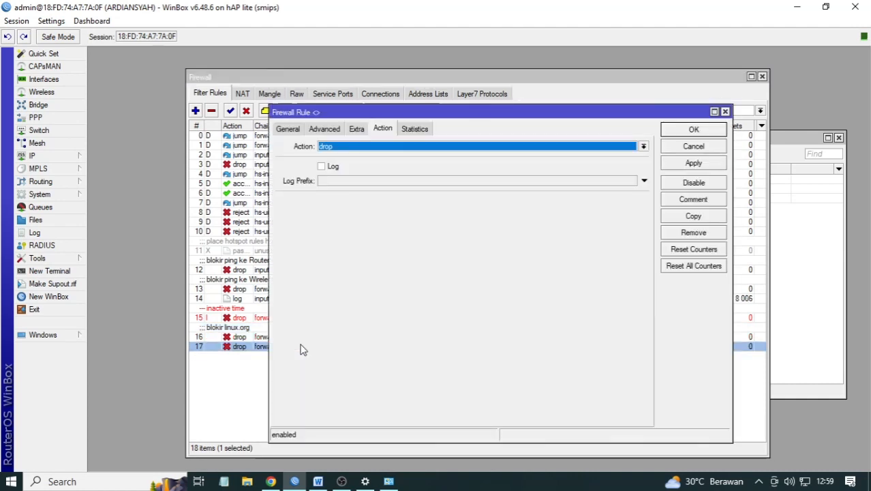
{"action": "left_click", "coordinate": [295, 129]}
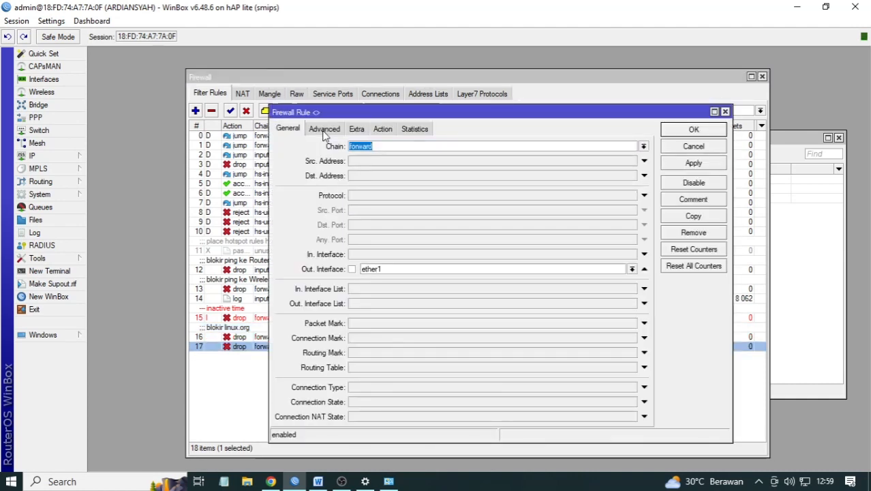
{"action": "left_click", "coordinate": [324, 132]}
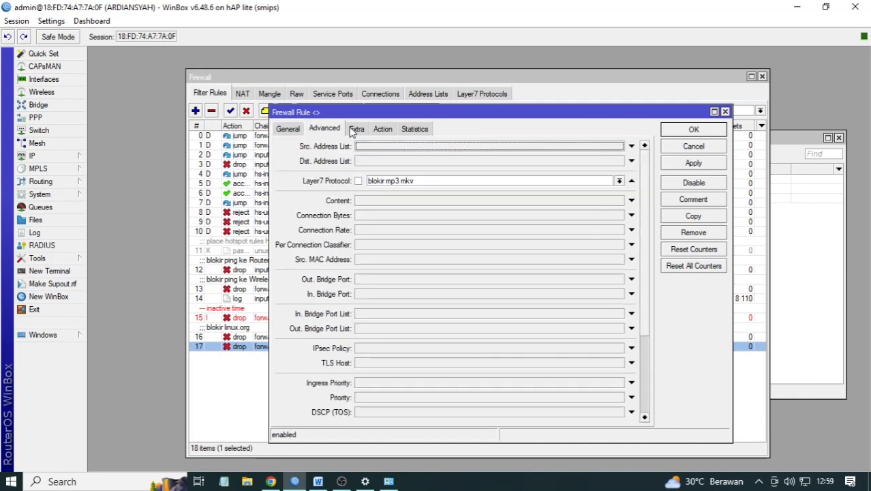
{"action": "left_click", "coordinate": [355, 130]}
{"action": "left_click", "coordinate": [409, 130]}
{"action": "left_click", "coordinate": [385, 129]}
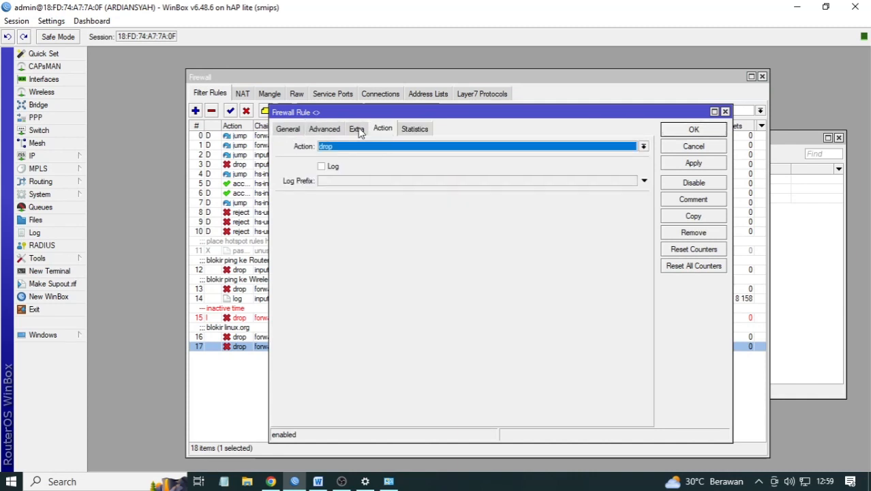
- Comment rule 17 as 'blokir mp3 dan mp4', then bring up the Word exam sheet
{"action": "left_click", "coordinate": [694, 201]}
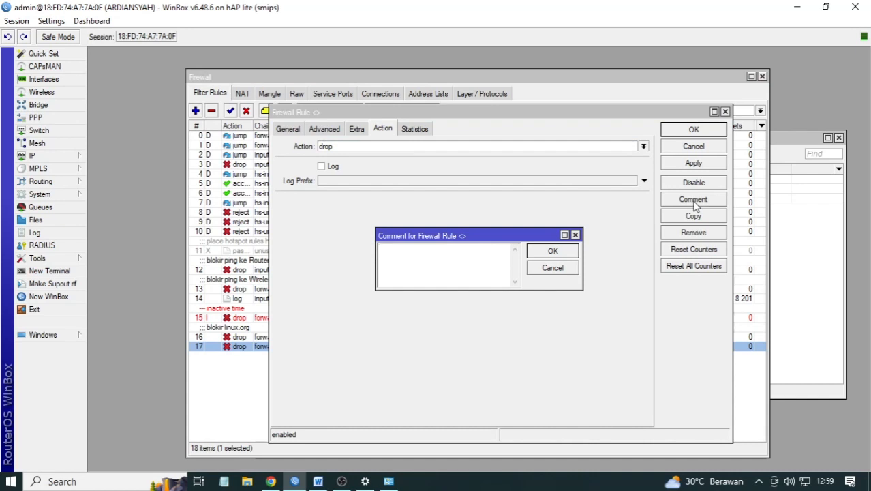
{"action": "type", "text": "b"}
{"action": "type", "text": "lokir mop"}
{"action": "type", "text": "3 dan mp4"}
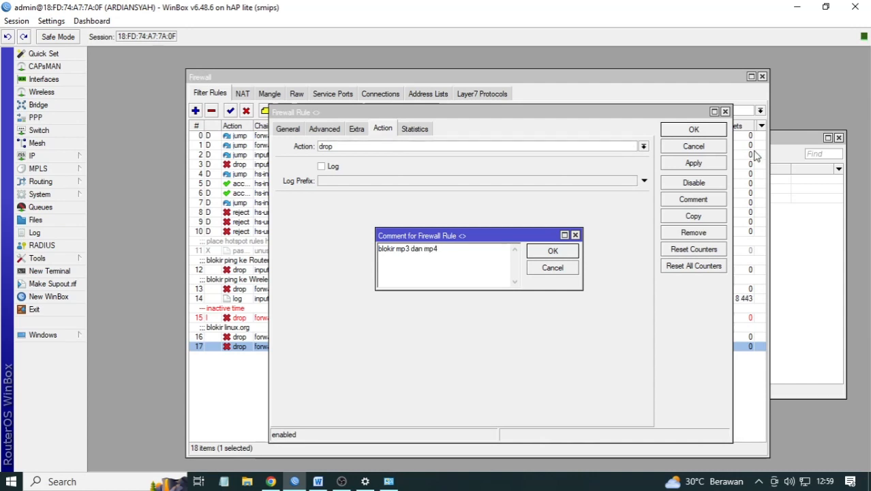
{"action": "left_click", "coordinate": [553, 251]}
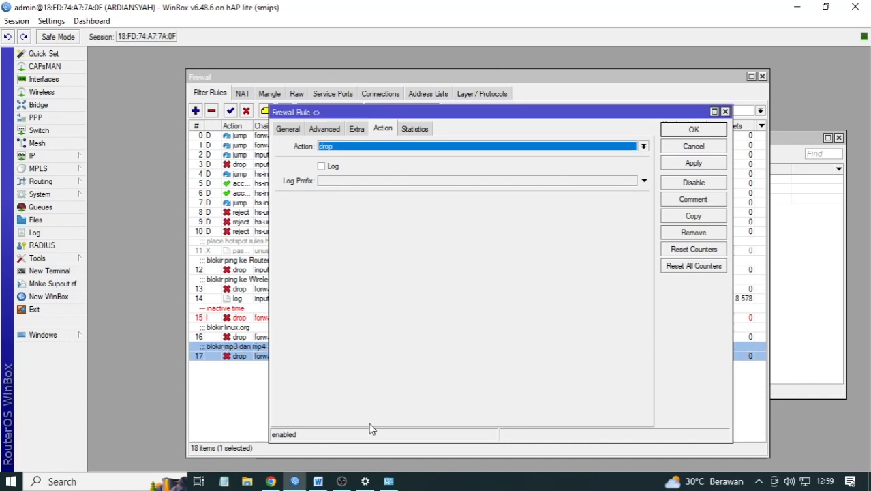
{"action": "left_click", "coordinate": [315, 481]}
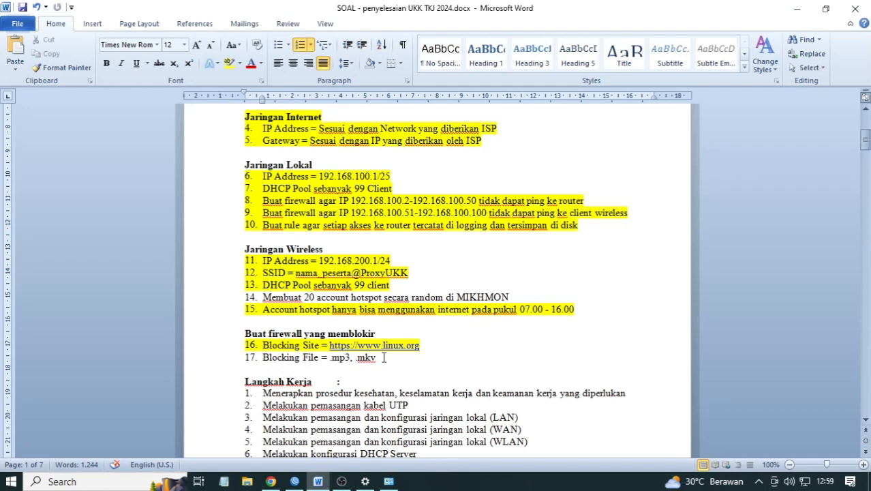
- Highlight line 17 'Blocking File = .mp3, .mkv' yellow, then return to WinBox and close rule 17
{"action": "left_click_drag", "start_coordinate": [383, 357], "coordinate": [257, 360]}
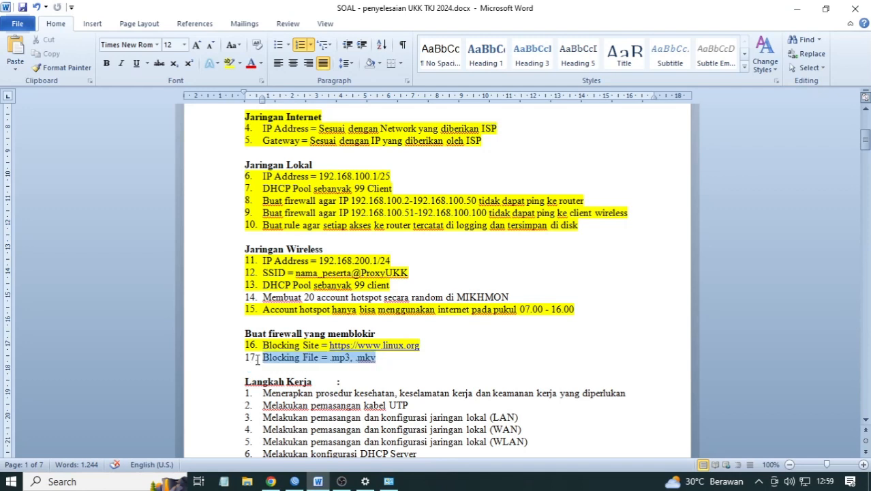
{"action": "left_click", "coordinate": [229, 62]}
{"action": "scroll", "coordinate": [538, 306], "scroll_direction": "up", "scroll_amount": 3}
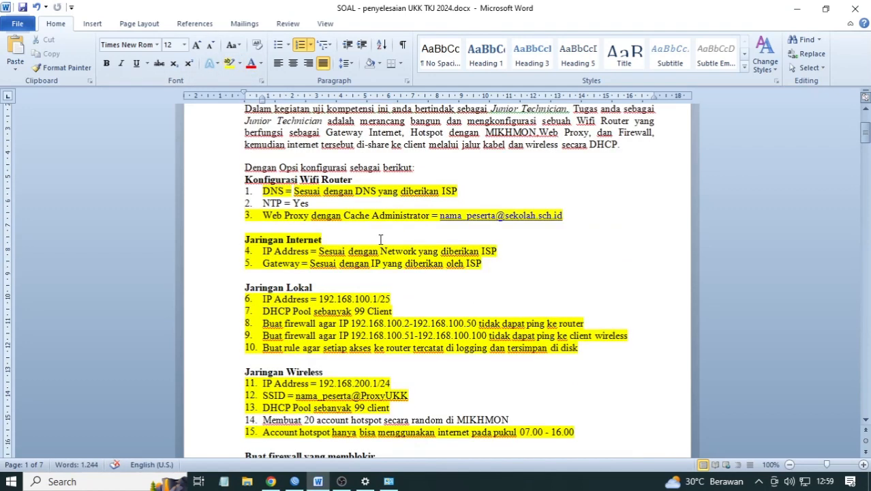
{"action": "scroll", "coordinate": [278, 190], "scroll_direction": "down", "scroll_amount": 3}
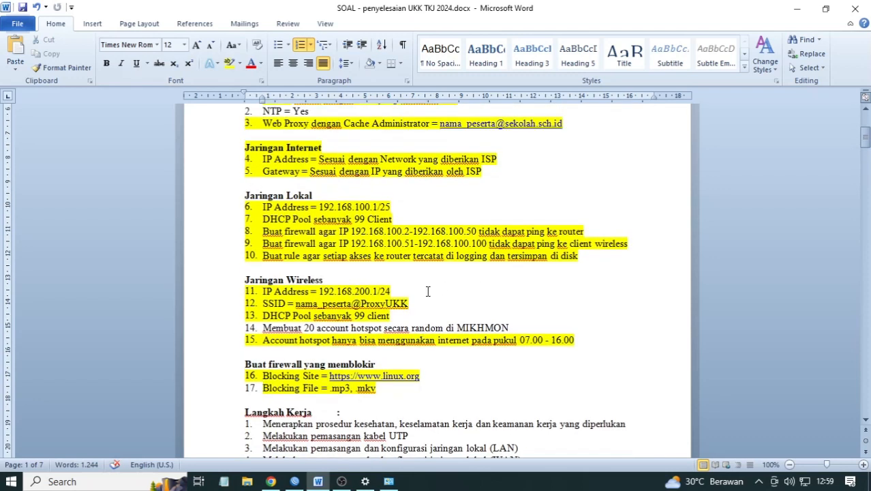
{"action": "left_click", "coordinate": [295, 481]}
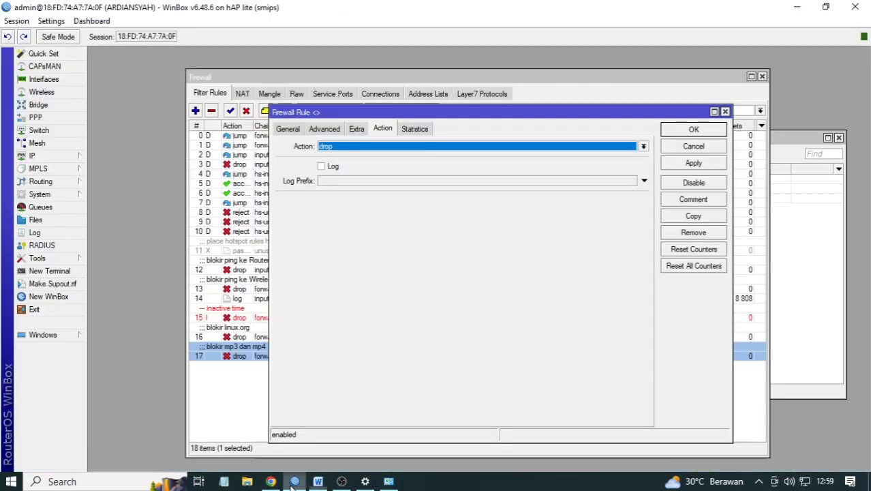
{"action": "left_click", "coordinate": [726, 111]}
- Close the firewall window and set the SNTP client's primary NTP server to id.pool.ntp.org
{"action": "left_click", "coordinate": [762, 77]}
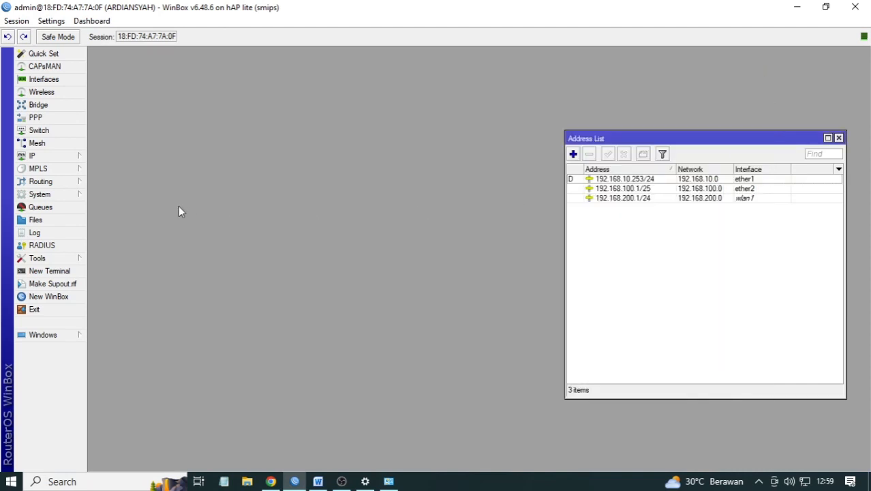
{"action": "left_click", "coordinate": [51, 158]}
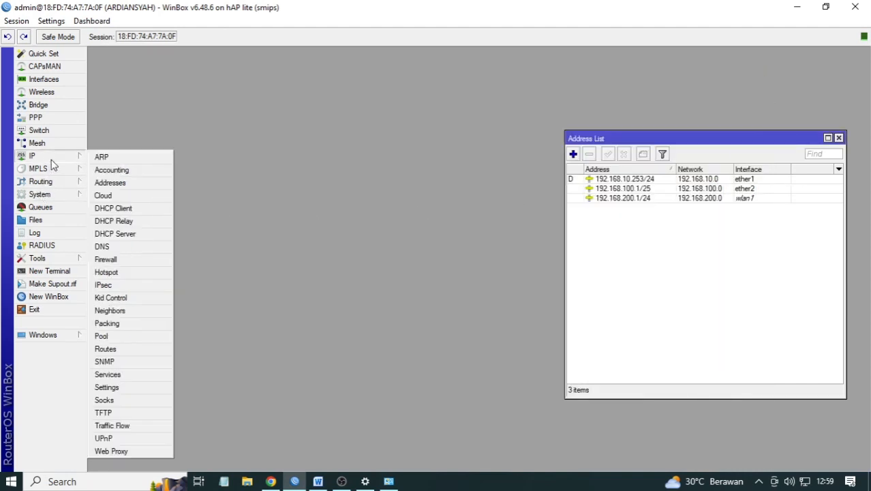
{"action": "left_click", "coordinate": [52, 194]}
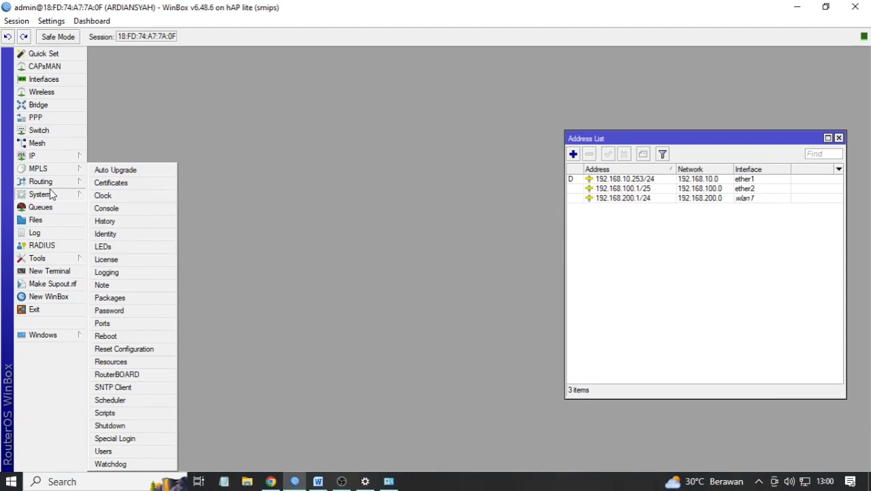
{"action": "left_click", "coordinate": [141, 388]}
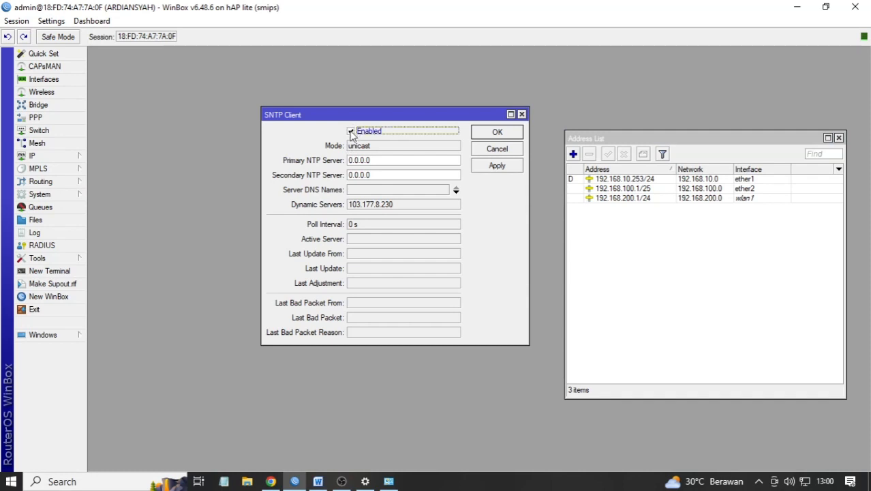
{"action": "left_click", "coordinate": [384, 161]}
{"action": "left_click_drag", "start_coordinate": [384, 161], "coordinate": [305, 161]}
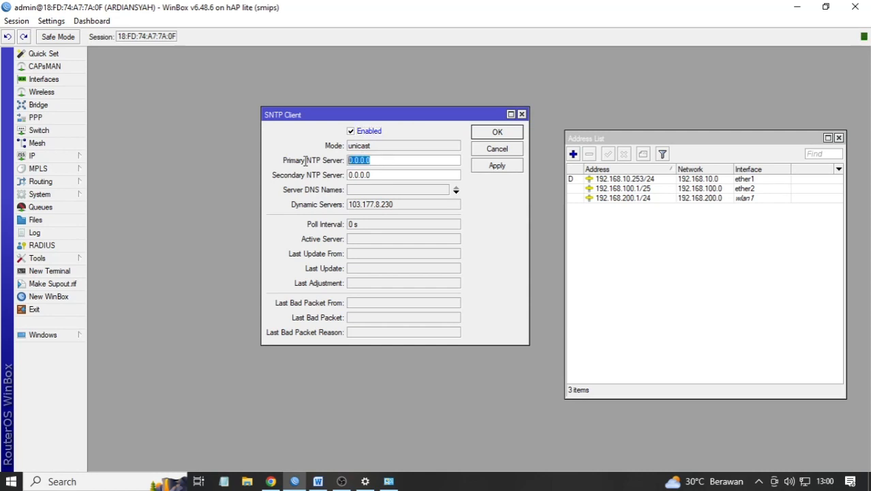
{"action": "type", "text": "id.pool.ntp.org"}
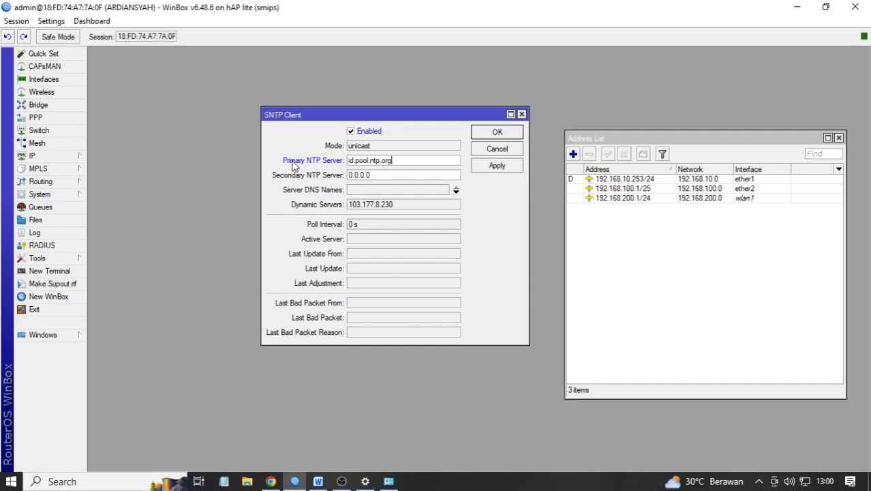
{"action": "left_click", "coordinate": [484, 167]}
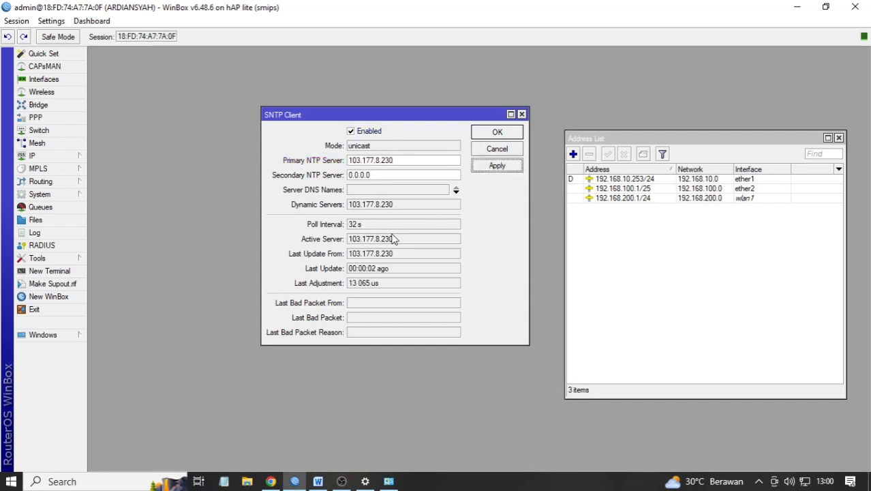
{"action": "left_click", "coordinate": [502, 133]}
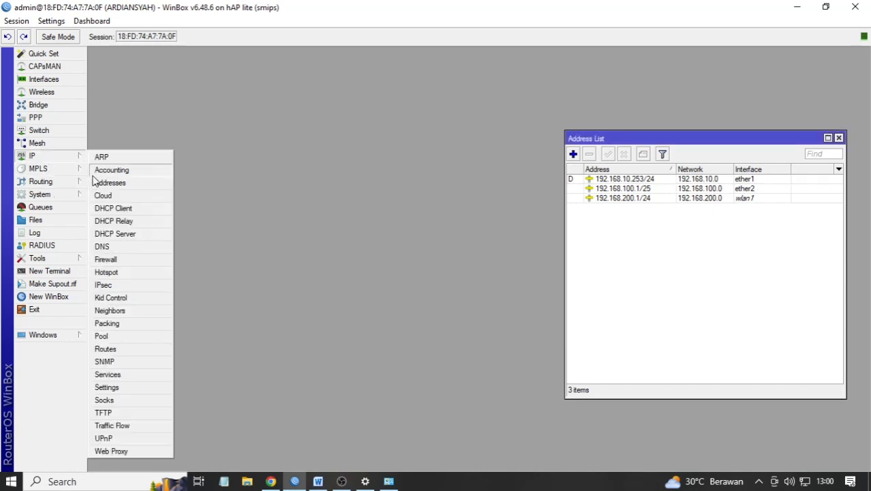
- Confirm the clock with time zone Asia/Makassar and autodetect on, then return to Word
{"action": "mouse_move", "coordinate": [48, 186]}
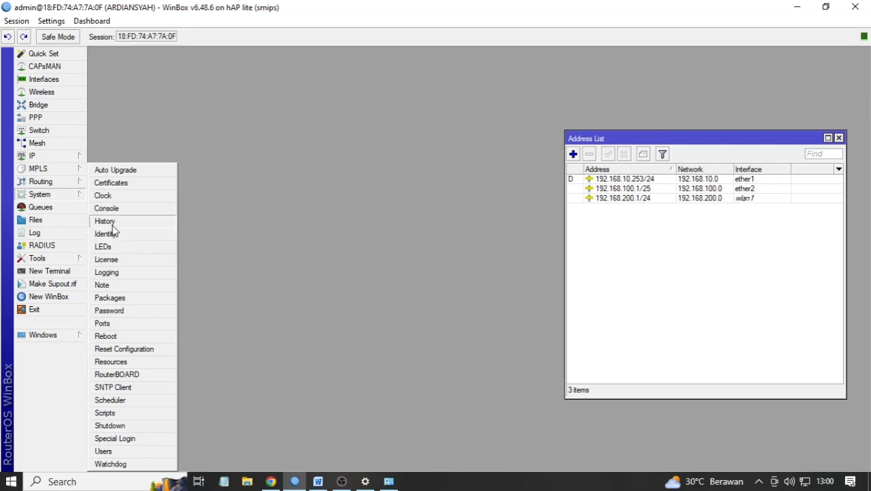
{"action": "left_click", "coordinate": [118, 198]}
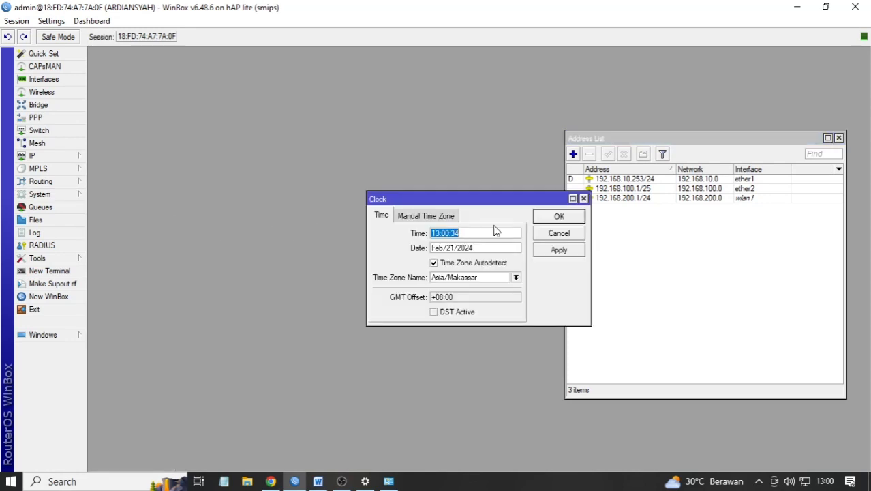
{"action": "left_click", "coordinate": [472, 264]}
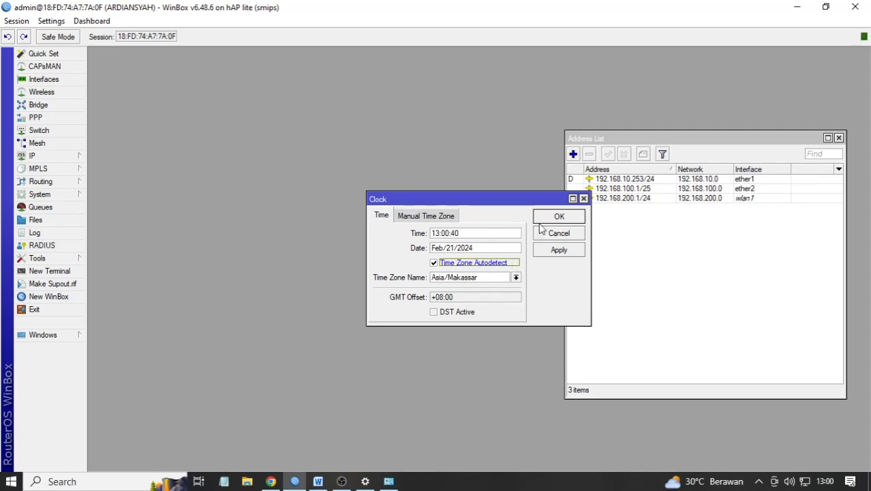
{"action": "left_click", "coordinate": [554, 251]}
{"action": "left_click", "coordinate": [556, 216]}
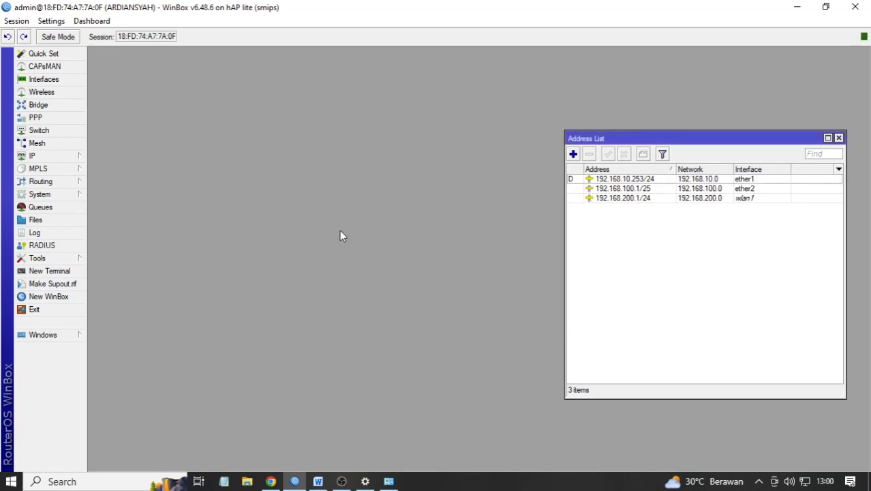
{"action": "left_click", "coordinate": [317, 481]}
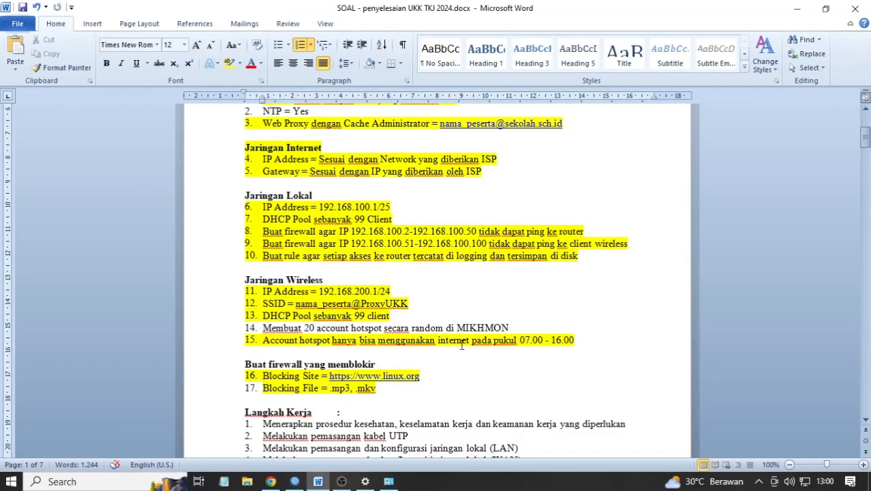
- Highlight exam item 2 'NTP = Yes' yellow in Word and return to WinBox
{"action": "scroll", "coordinate": [462, 345], "scroll_direction": "up", "scroll_amount": 3}
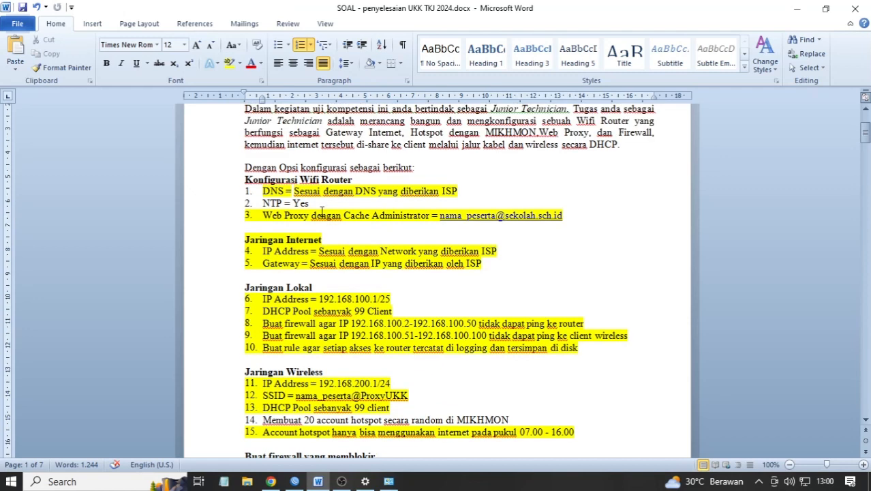
{"action": "left_click_drag", "start_coordinate": [320, 203], "coordinate": [253, 205]}
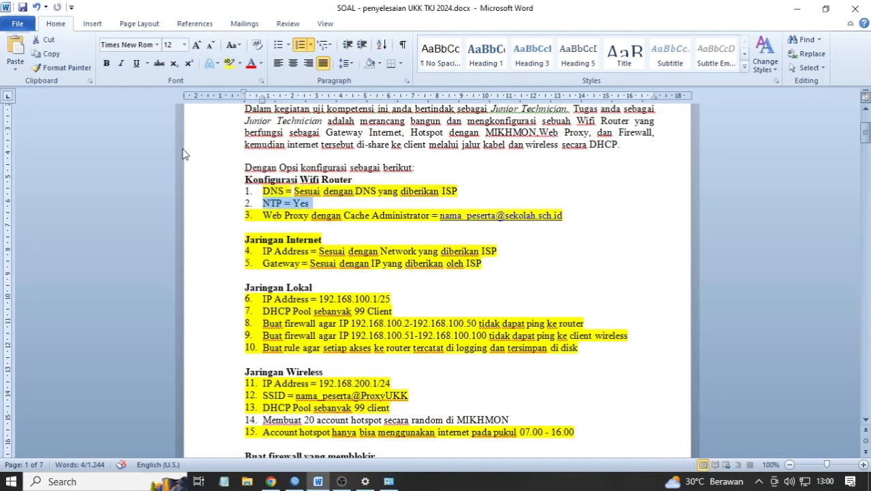
{"action": "left_click", "coordinate": [226, 64]}
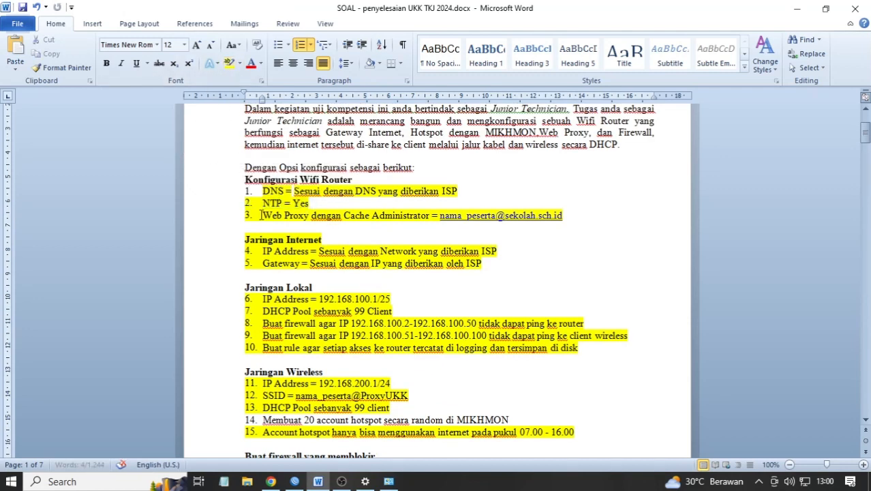
{"action": "scroll", "coordinate": [279, 237], "scroll_direction": "down", "scroll_amount": 4}
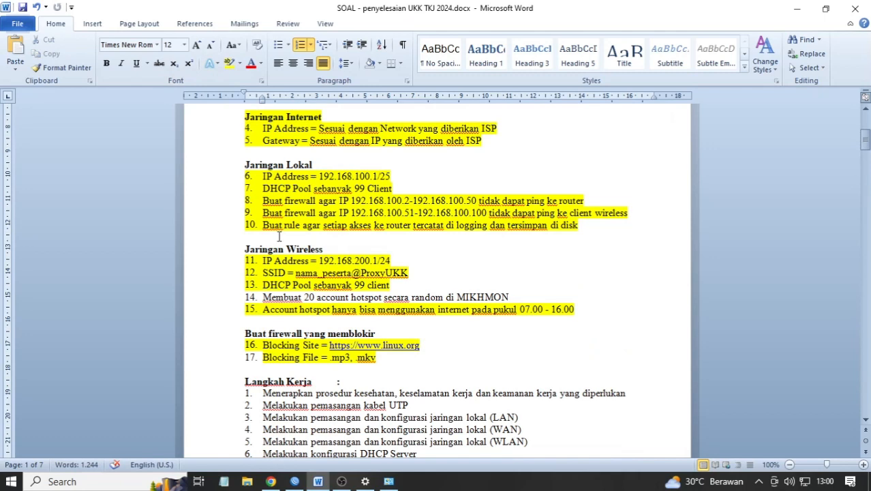
{"action": "scroll", "coordinate": [279, 236], "scroll_direction": "down", "scroll_amount": 2}
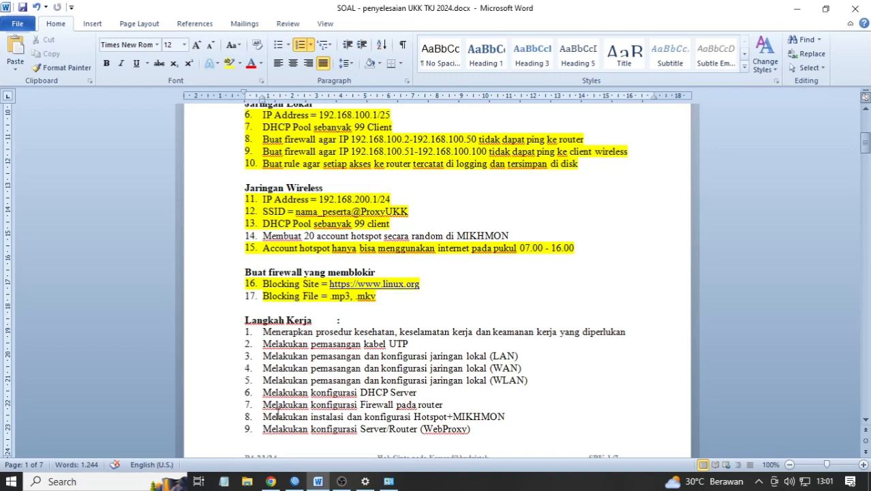
{"action": "left_click", "coordinate": [294, 481]}
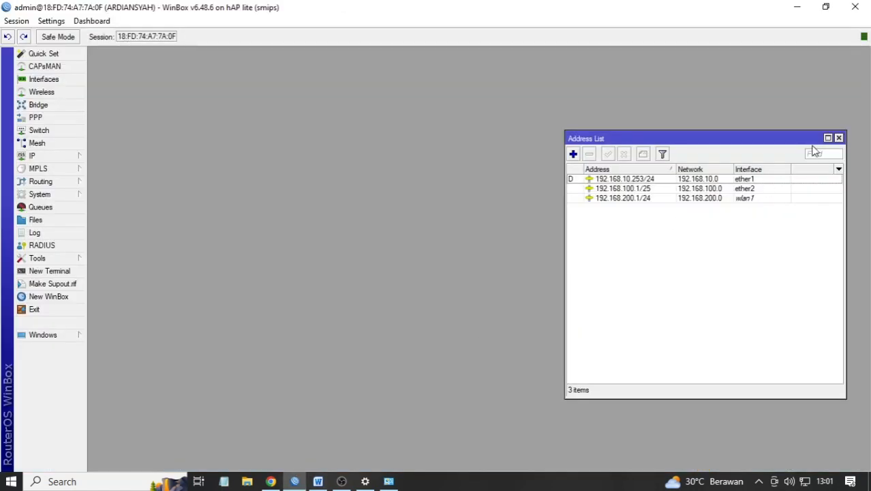
- Close the Address List and change the router's admin password under System > Password
{"action": "left_click", "coordinate": [839, 138]}
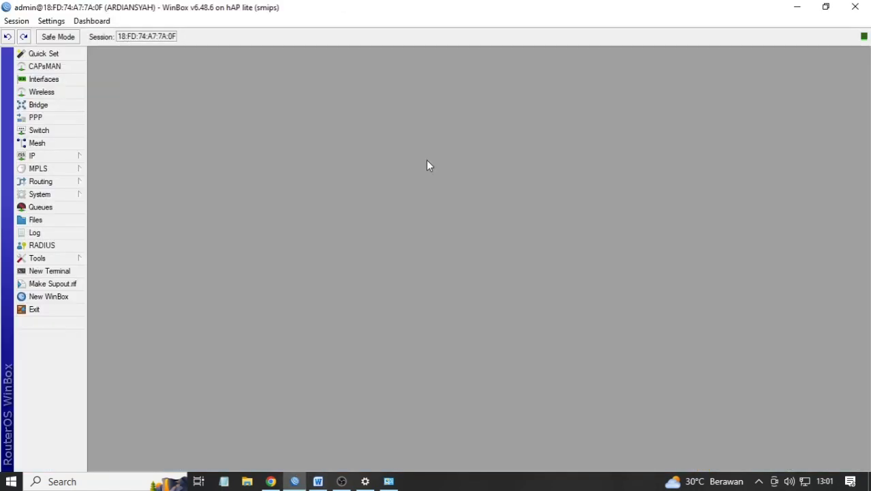
{"action": "left_click", "coordinate": [59, 194]}
{"action": "left_click", "coordinate": [123, 311]}
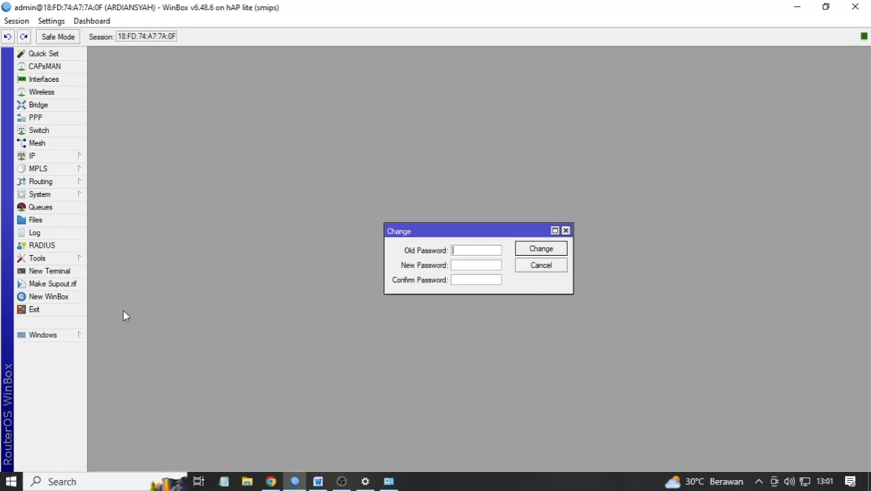
{"action": "left_click", "coordinate": [465, 266]}
{"action": "left_click", "coordinate": [527, 254]}
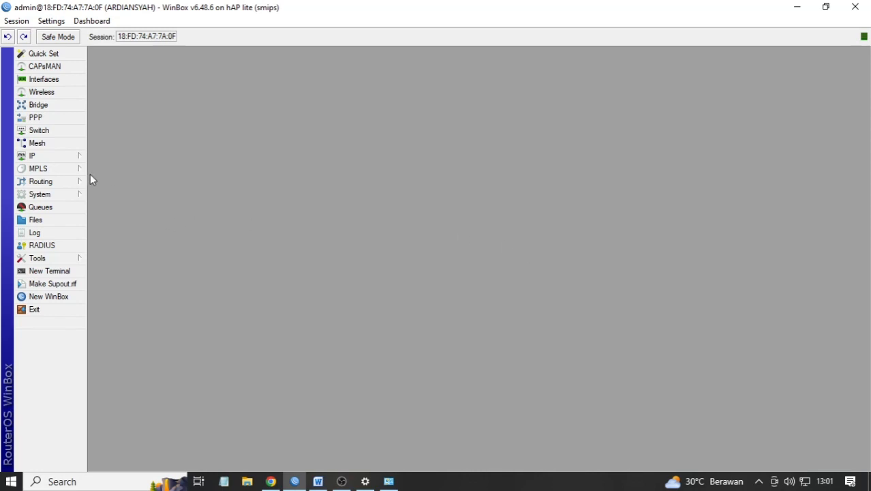
- Check the api service port in IP Services and note 'port 8728' in Notepad
{"action": "left_click", "coordinate": [56, 158]}
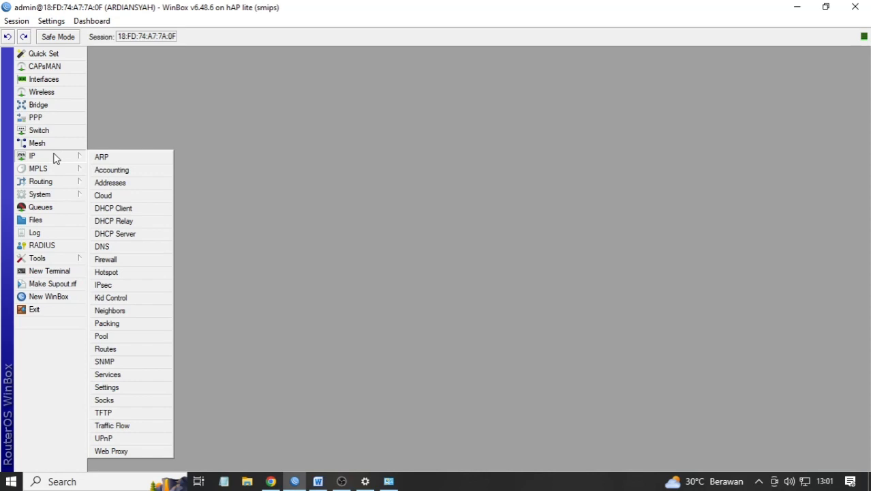
{"action": "left_click", "coordinate": [109, 375]}
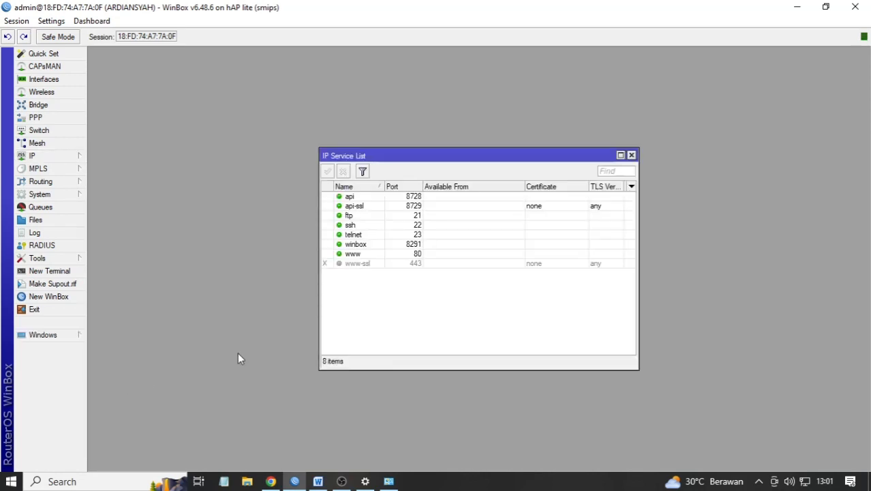
{"action": "left_click", "coordinate": [352, 197]}
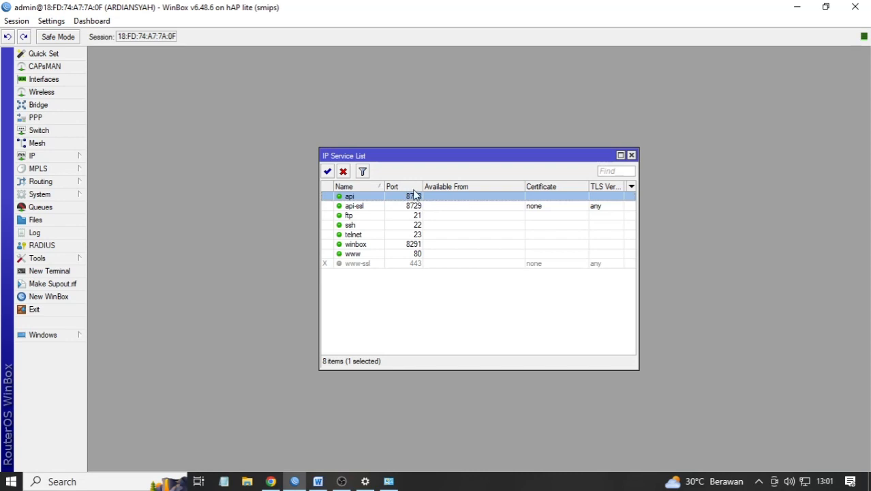
{"action": "left_click_drag", "start_coordinate": [413, 152], "coordinate": [358, 78]}
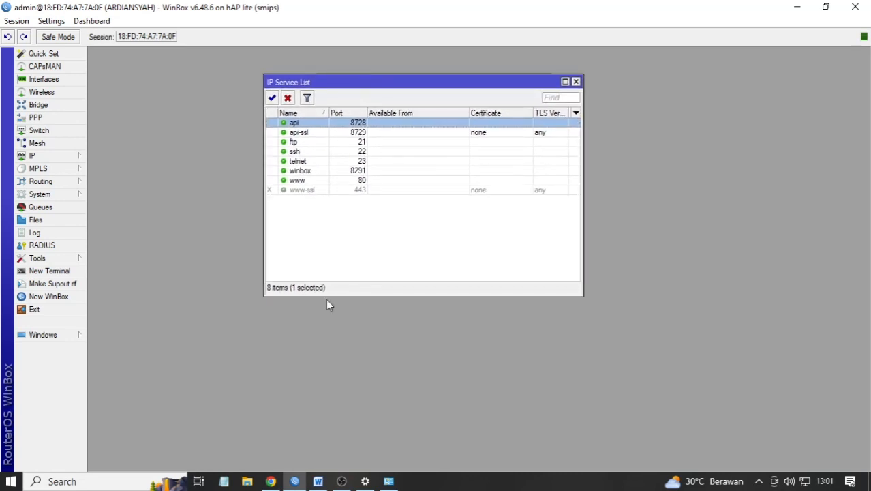
{"action": "left_click", "coordinate": [224, 481]}
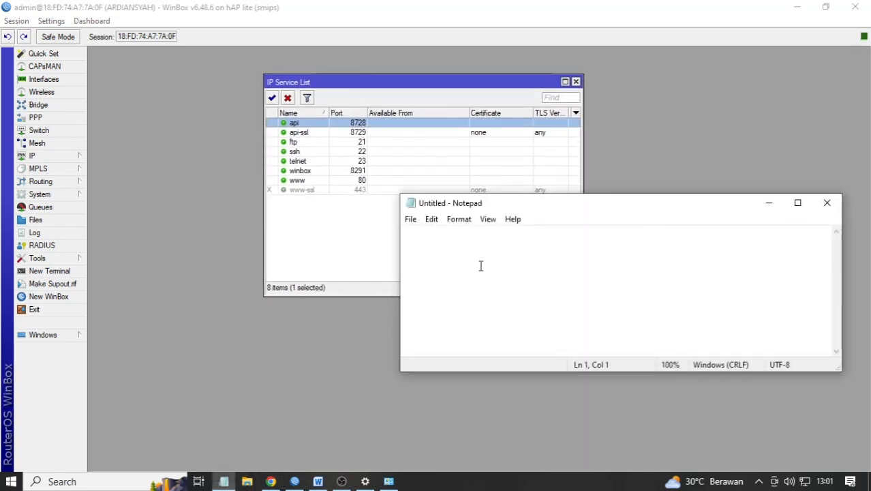
{"action": "type", "text": "port "}
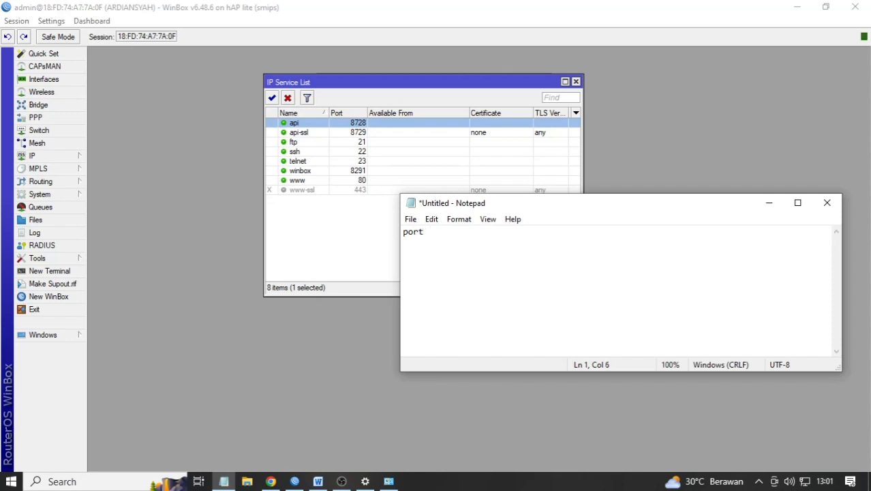
{"action": "type", "text": "8728"}
{"action": "key", "text": "Return"}
- Look up the hotspot server profile's DNS name and note 'ardiansya.net' in Notepad
{"action": "left_click", "coordinate": [53, 157]}
{"action": "left_click", "coordinate": [124, 272]}
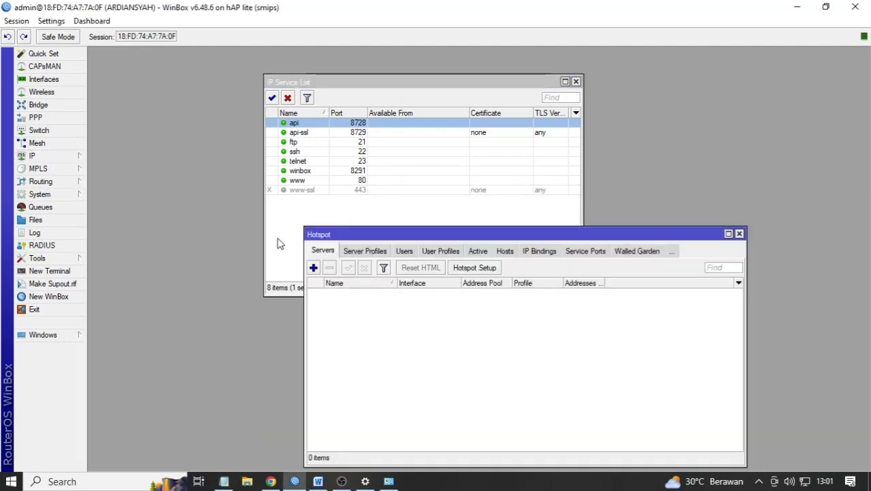
{"action": "left_click", "coordinate": [372, 252]}
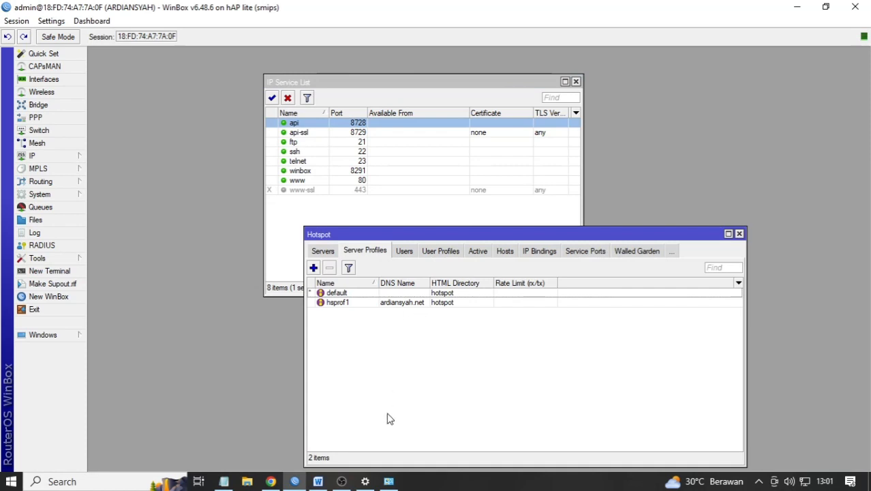
{"action": "left_click", "coordinate": [223, 481]}
{"action": "left_click_drag", "start_coordinate": [549, 208], "coordinate": [561, 61]}
{"action": "type", "text": "ardia"}
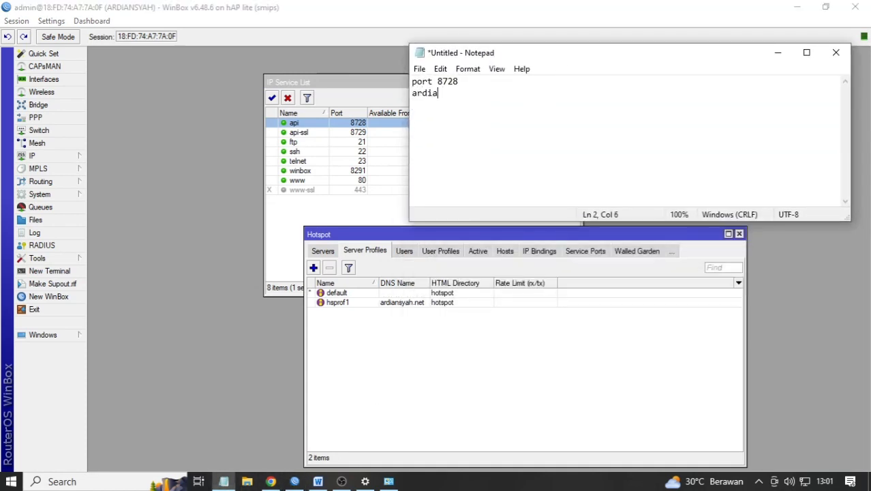
{"action": "type", "text": "nsya.net"}
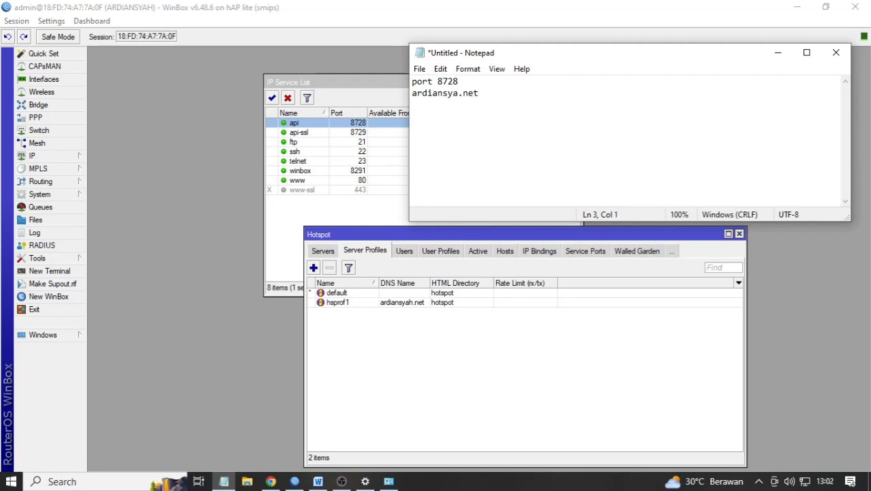
- Copy the wlan1 SSID from the Wireless settings into the Notepad notes
{"action": "left_click", "coordinate": [41, 92]}
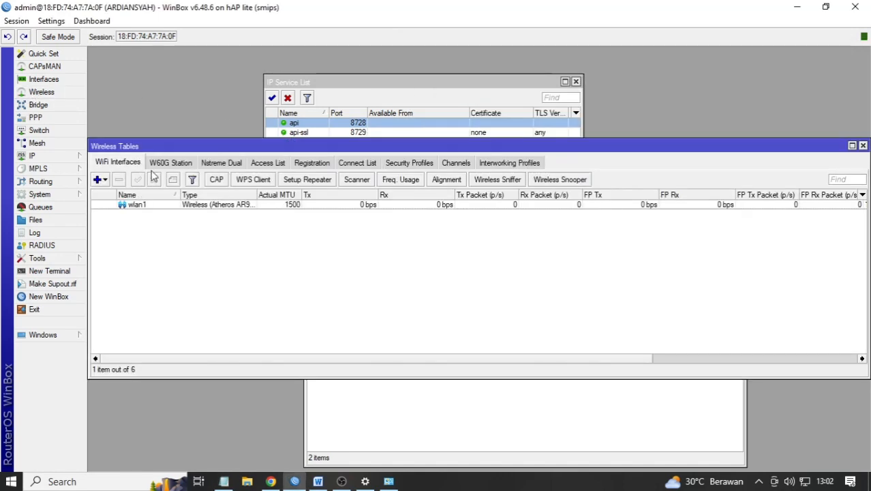
{"action": "double_click", "coordinate": [131, 207]}
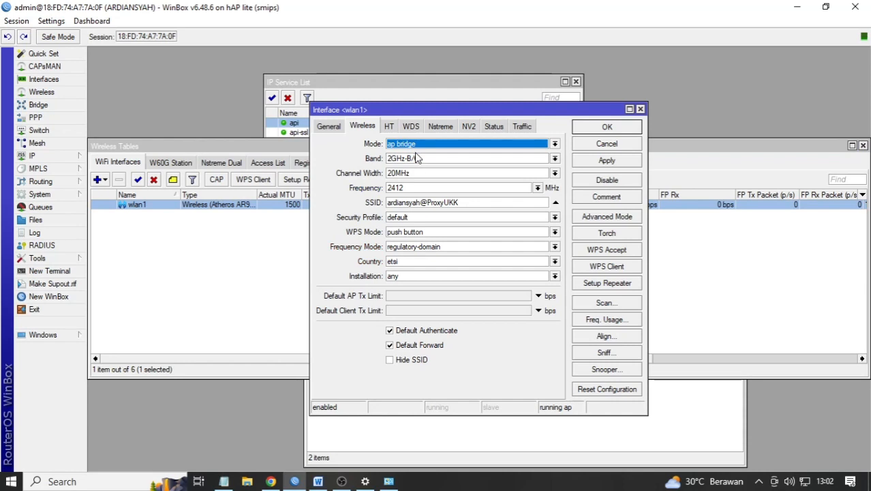
{"action": "left_click_drag", "start_coordinate": [475, 202], "coordinate": [359, 206]}
{"action": "key", "text": "ctrl+c"}
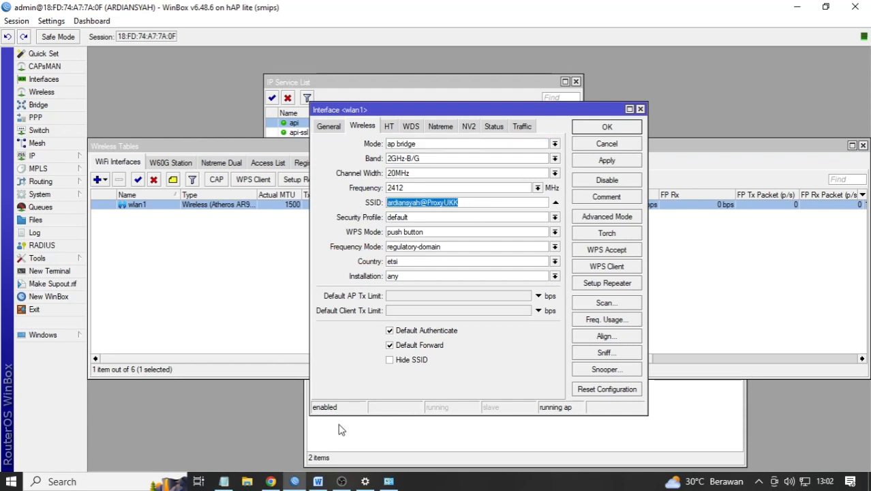
{"action": "left_click", "coordinate": [223, 481]}
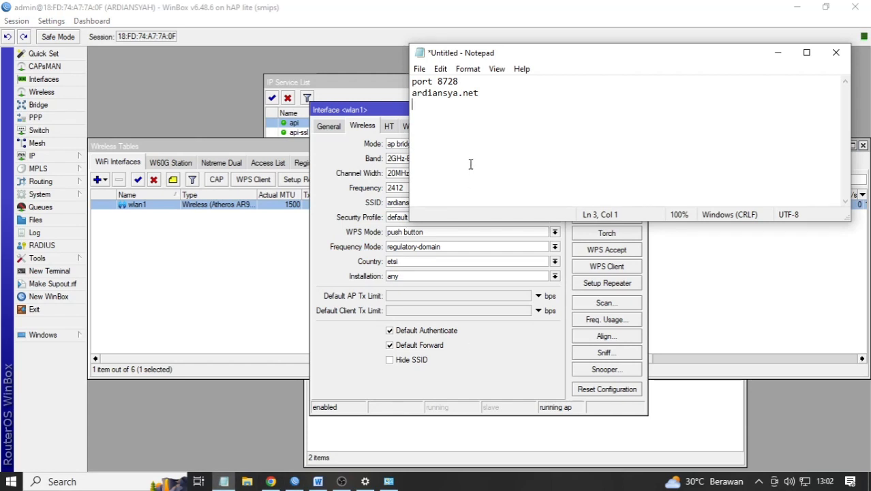
{"action": "key", "text": "ctrl+v"}
{"action": "key", "text": "Return"}
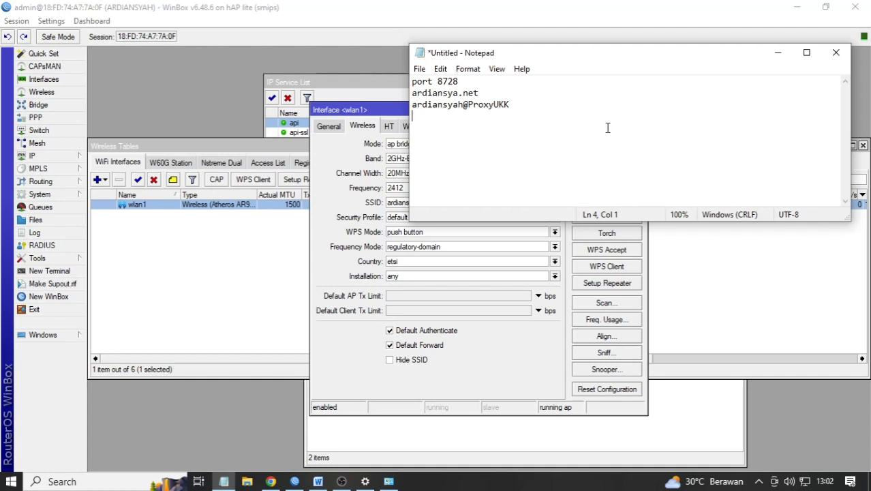
- Close the wlan1 properties, wireless tables, IP service list and hotspot window
{"action": "left_click", "coordinate": [447, 380]}
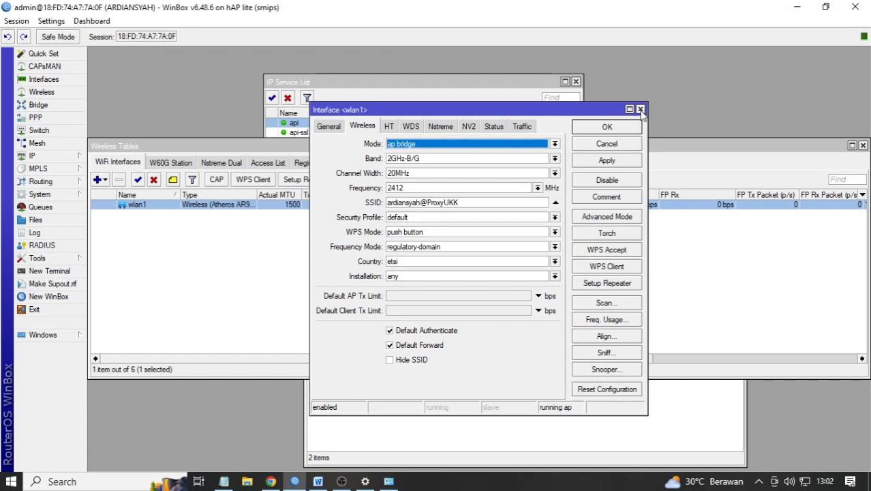
{"action": "left_click", "coordinate": [640, 109]}
{"action": "left_click_drag", "start_coordinate": [718, 142], "coordinate": [466, 167]}
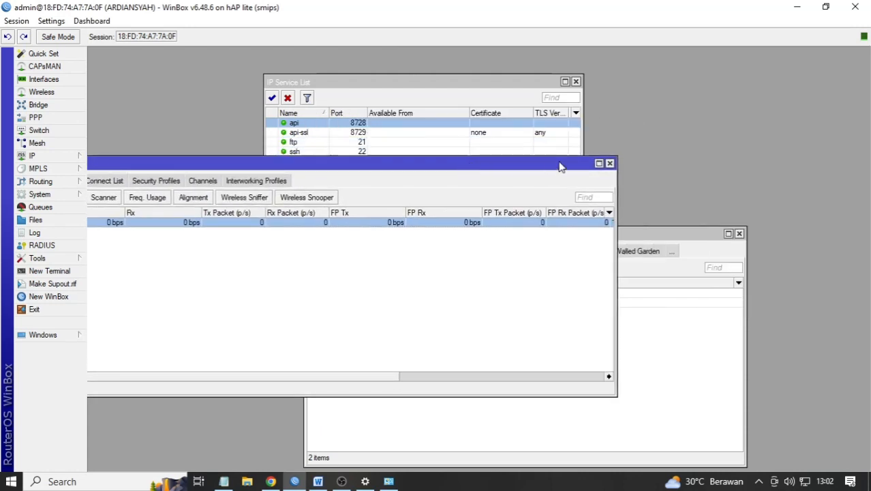
{"action": "left_click", "coordinate": [608, 165]}
{"action": "left_click", "coordinate": [575, 82]}
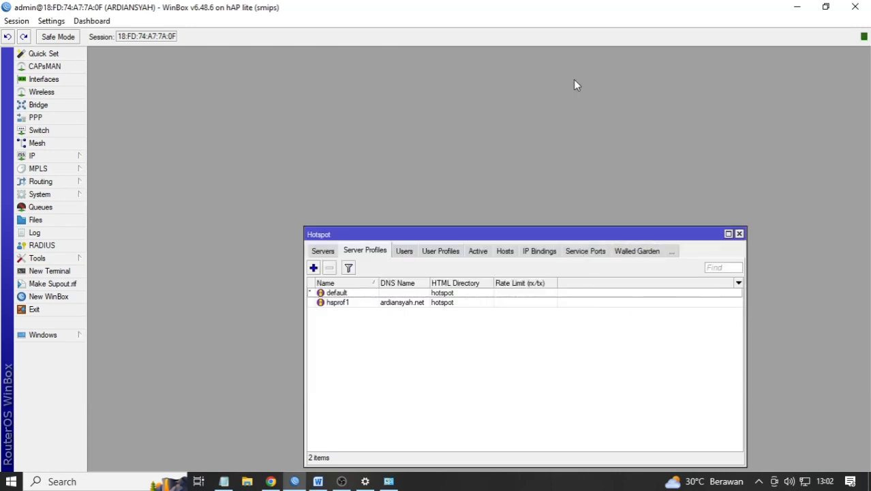
{"action": "left_click", "coordinate": [740, 233]}
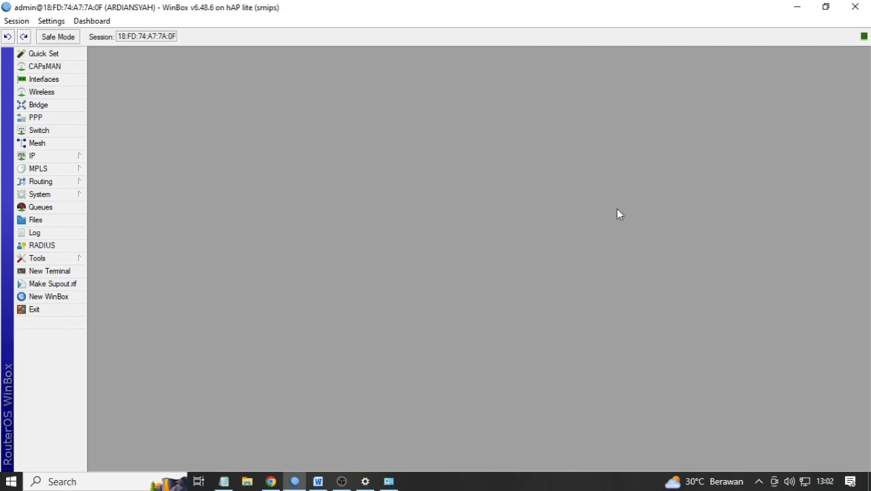
- Check the IP DHCP Server list, then show the desktop
{"action": "left_click", "coordinate": [68, 158]}
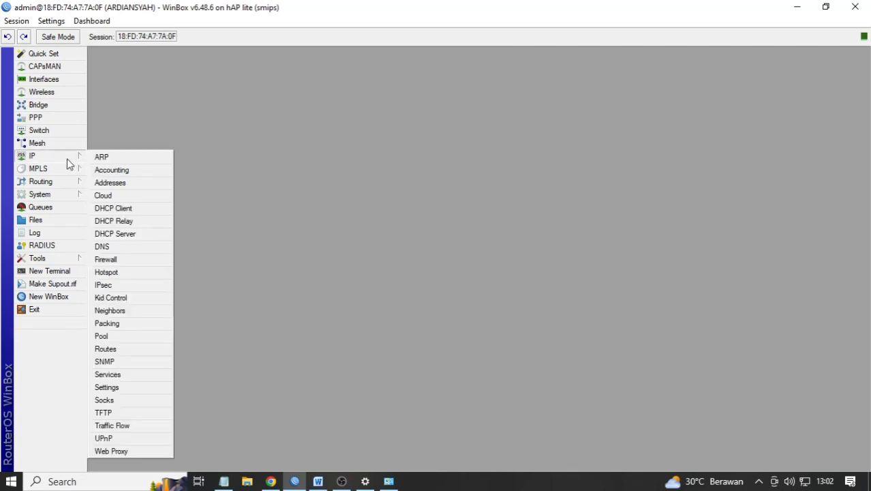
{"action": "left_click", "coordinate": [130, 237]}
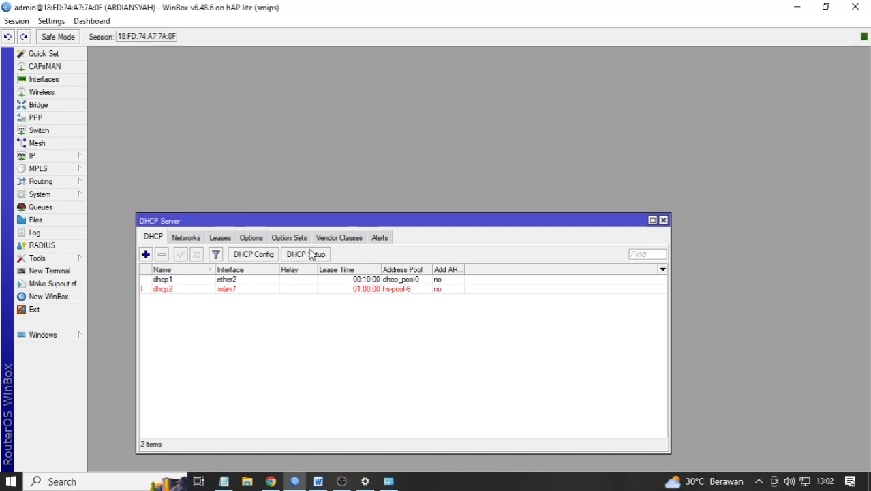
{"action": "left_click_drag", "start_coordinate": [313, 226], "coordinate": [392, 127]}
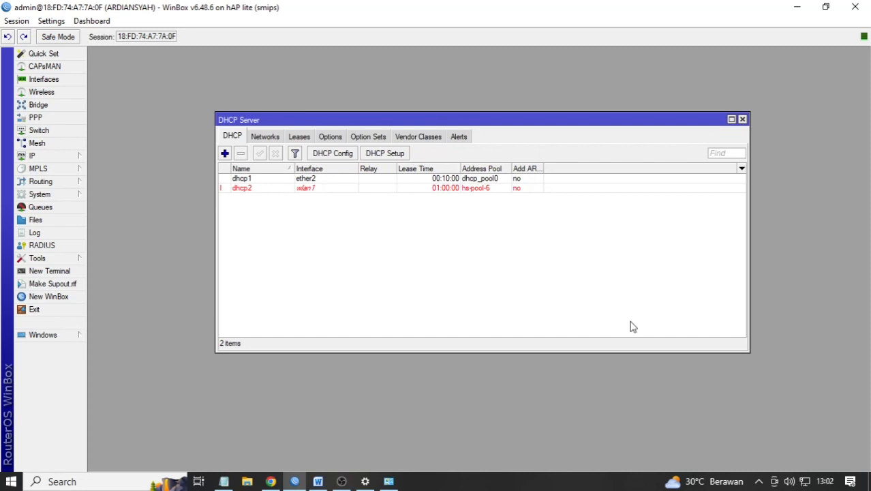
{"action": "left_click", "coordinate": [869, 483]}
- Refresh the desktop and launch Mikhmon Server from its shortcut
{"action": "right_click", "coordinate": [478, 216]}
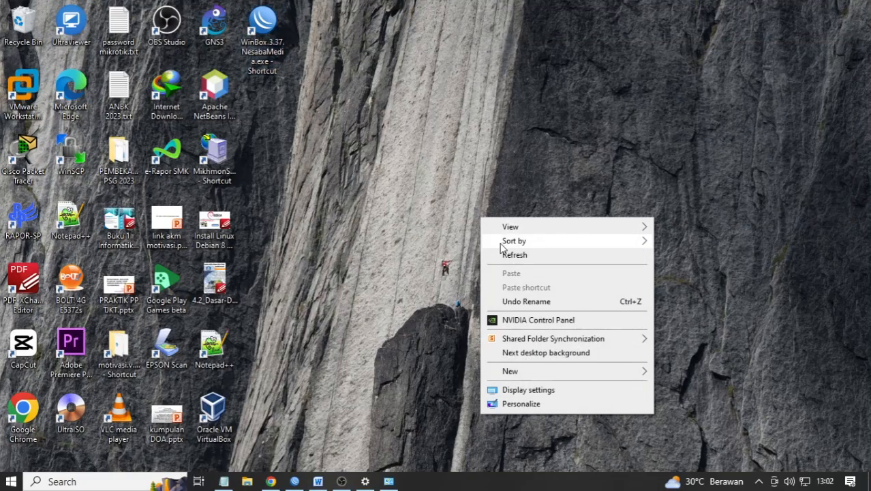
{"action": "left_click", "coordinate": [508, 254]}
{"action": "right_click", "coordinate": [449, 177]}
{"action": "left_click", "coordinate": [479, 215]}
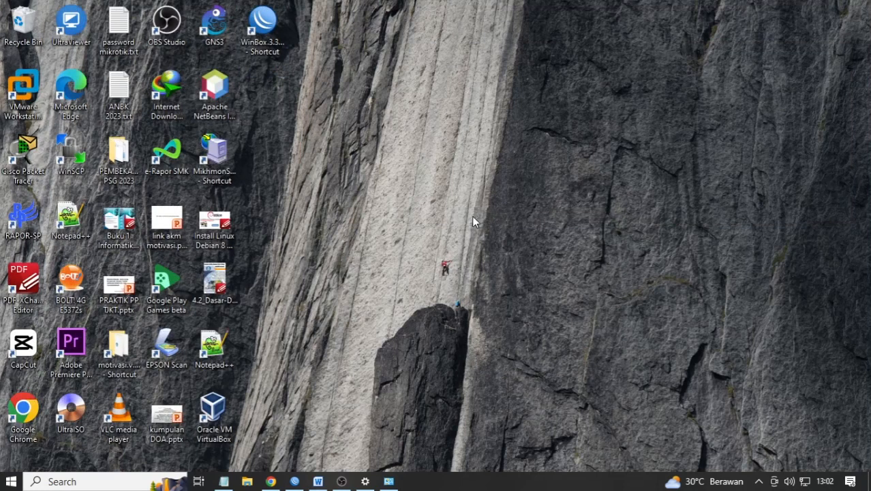
{"action": "left_click", "coordinate": [218, 164]}
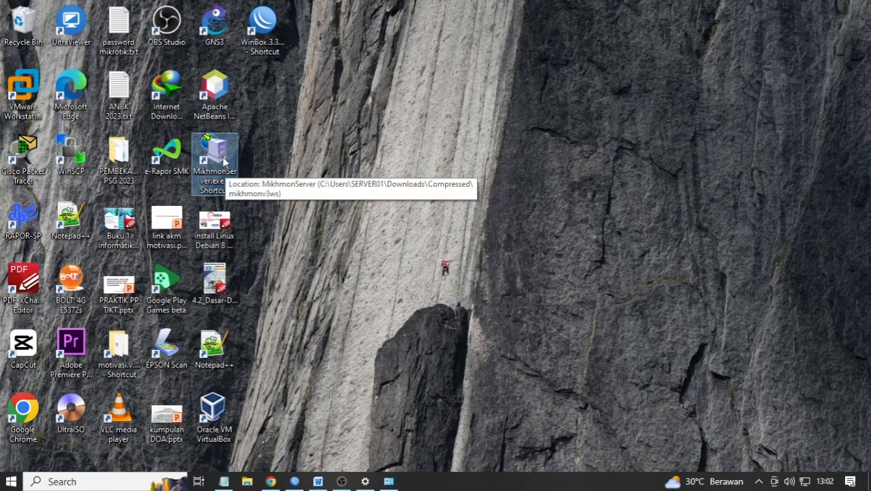
{"action": "double_click", "coordinate": [223, 161]}
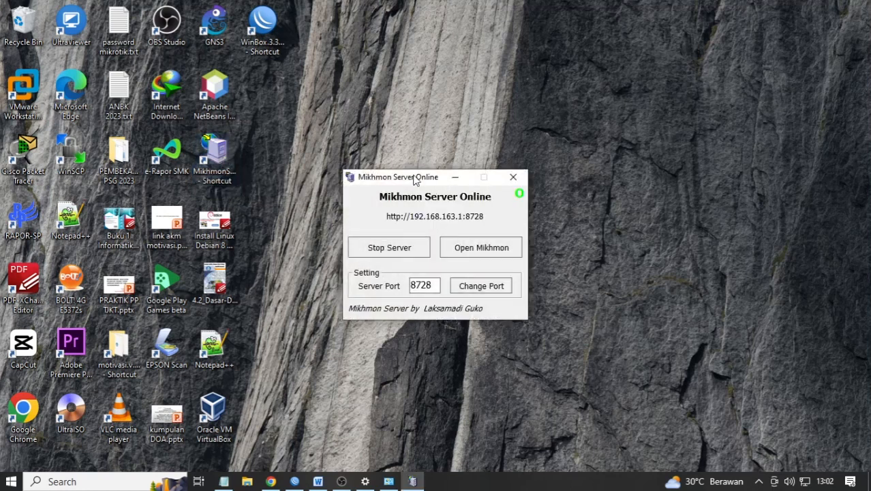
- Set the Mikhmon server port to 80 and start the server
{"action": "double_click", "coordinate": [420, 286]}
{"action": "type", "text": "80"}
{"action": "left_click", "coordinate": [462, 290]}
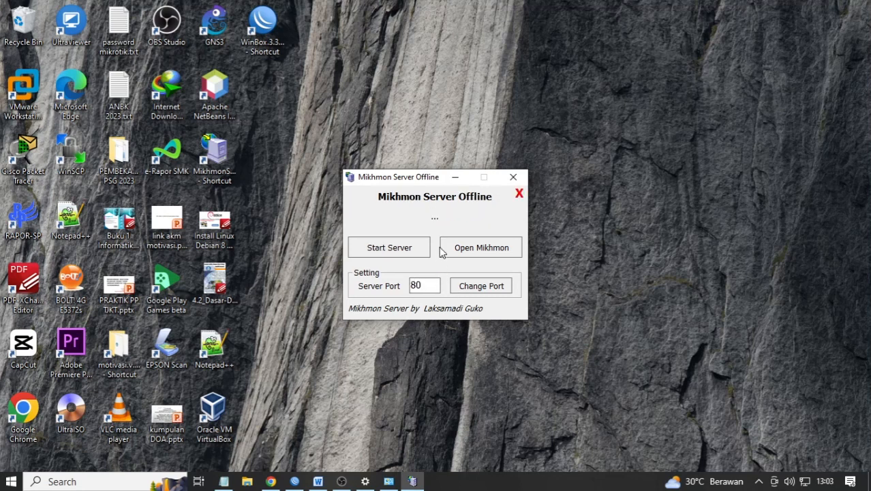
{"action": "left_click", "coordinate": [414, 249]}
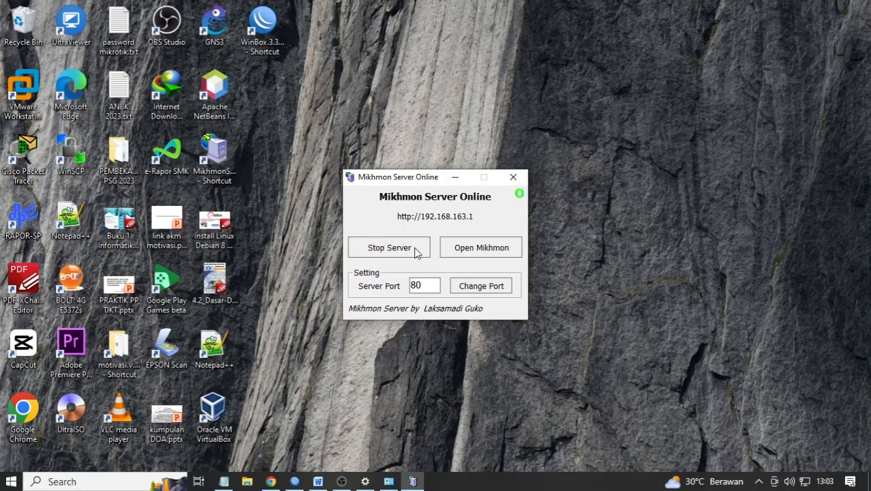
- Change the server port to 8728, checking the notes, and start the server on it
{"action": "double_click", "coordinate": [430, 285]}
{"action": "left_click", "coordinate": [225, 482]}
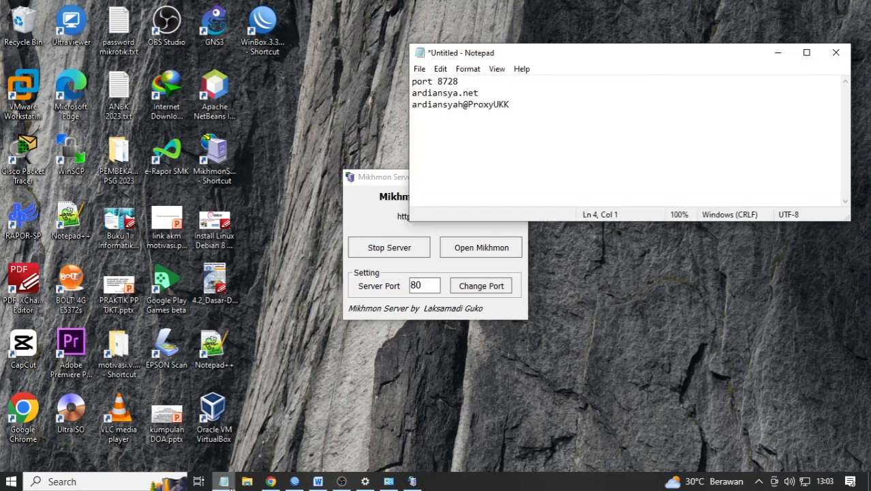
{"action": "left_click", "coordinate": [225, 481]}
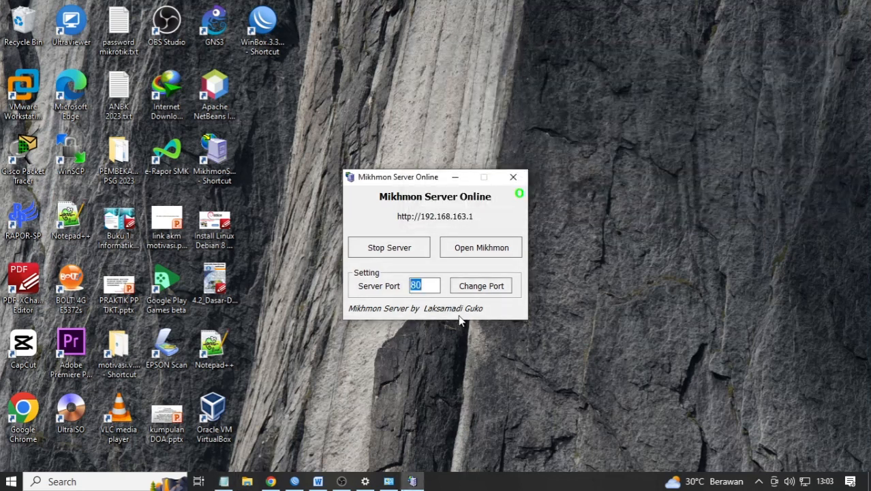
{"action": "type", "text": "87"}
{"action": "left_click", "coordinate": [225, 482]}
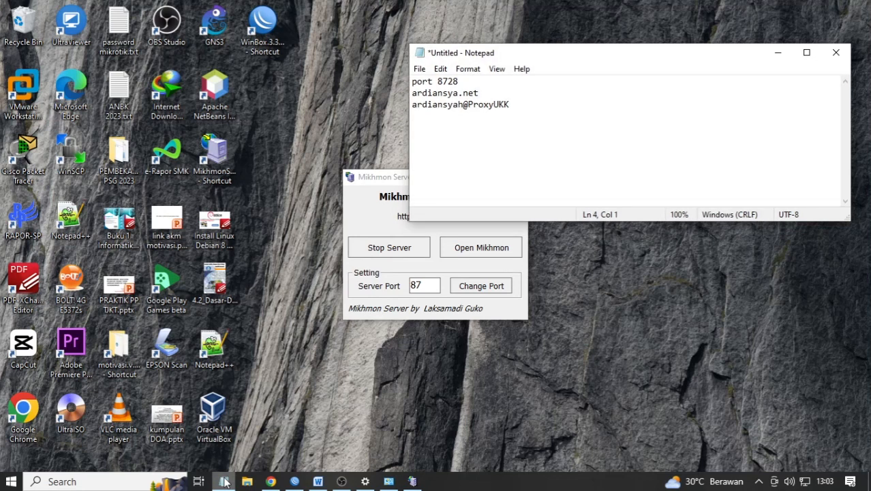
{"action": "left_click", "coordinate": [225, 482]}
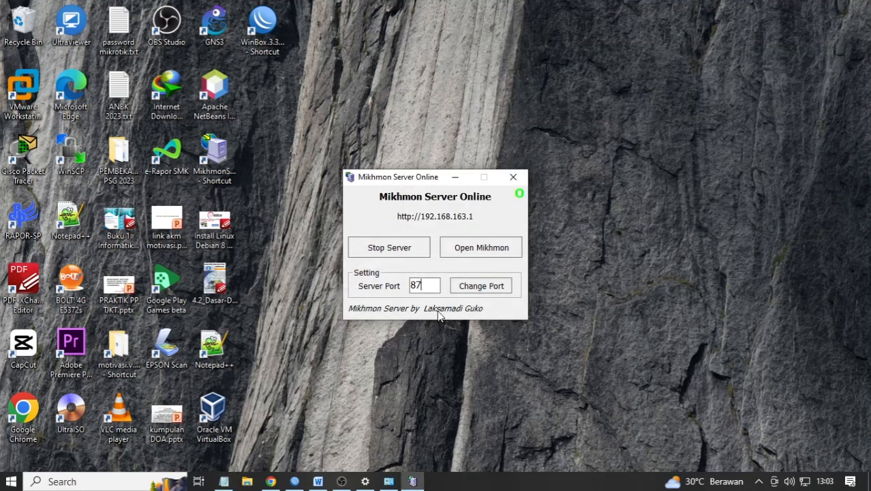
{"action": "type", "text": "28"}
{"action": "left_click", "coordinate": [474, 292]}
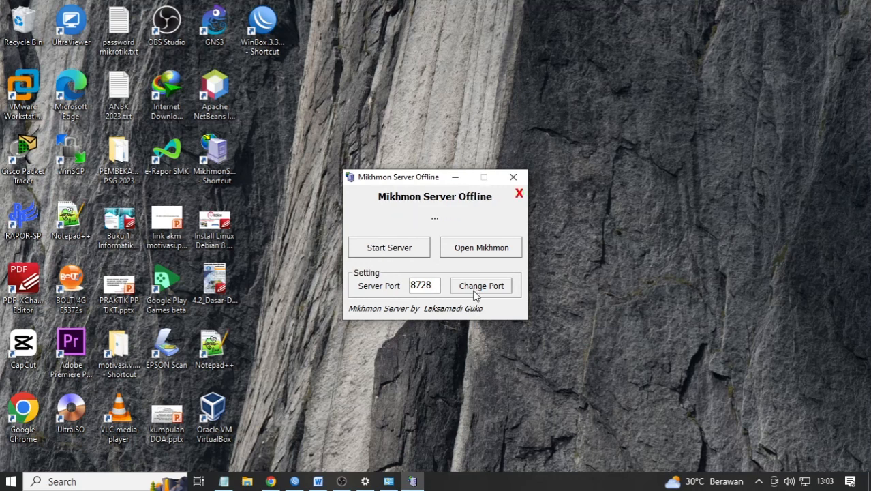
{"action": "left_click", "coordinate": [422, 248]}
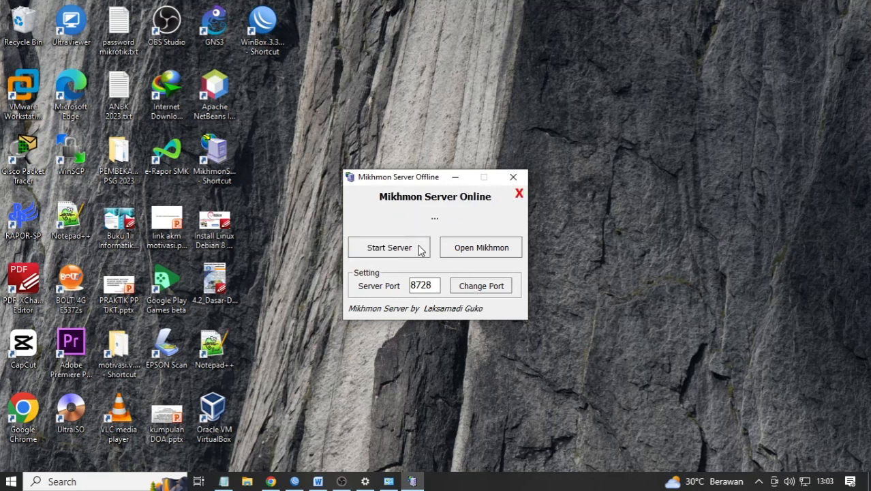
- Open Mikhmon and log in as mikhmon with the admin password, declining to save it
{"action": "left_click", "coordinate": [459, 249]}
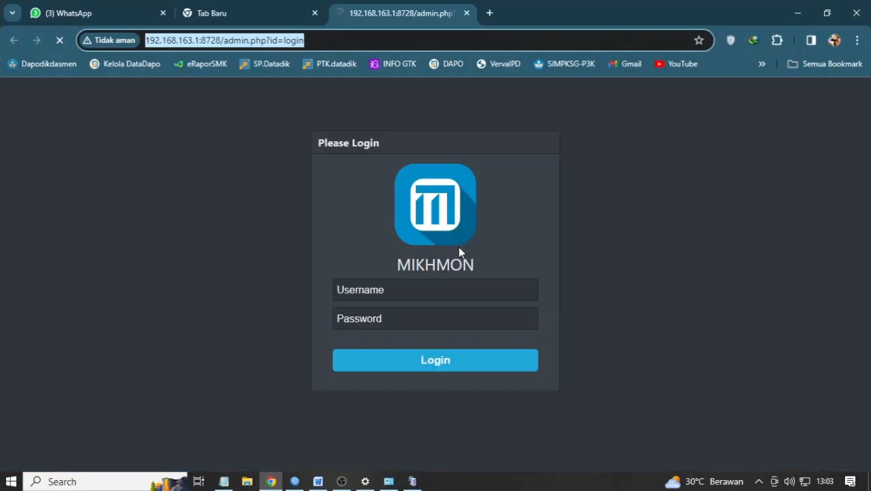
{"action": "left_click", "coordinate": [415, 290]}
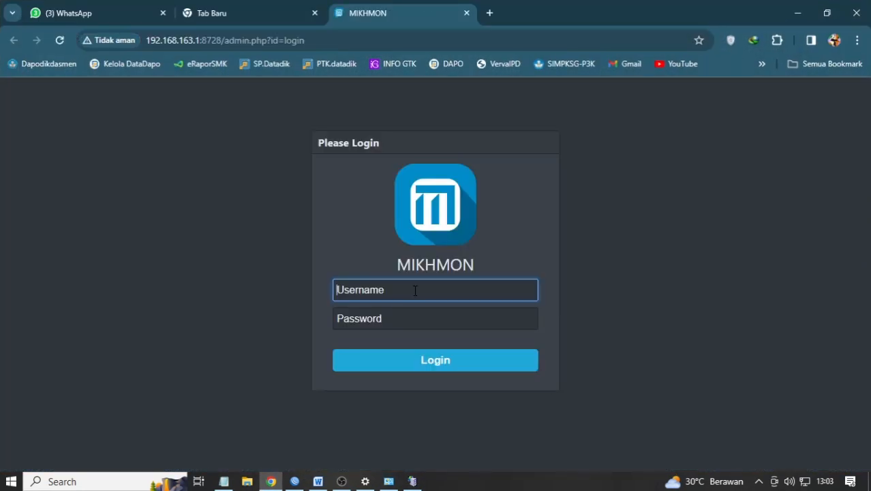
{"action": "type", "text": "mikhmon"}
{"action": "key", "text": "Tab"}
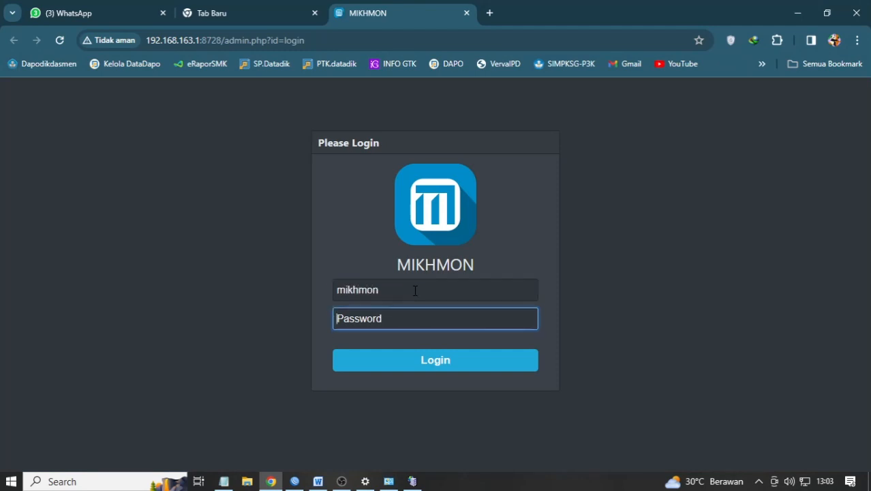
{"action": "type", "text": "1"}
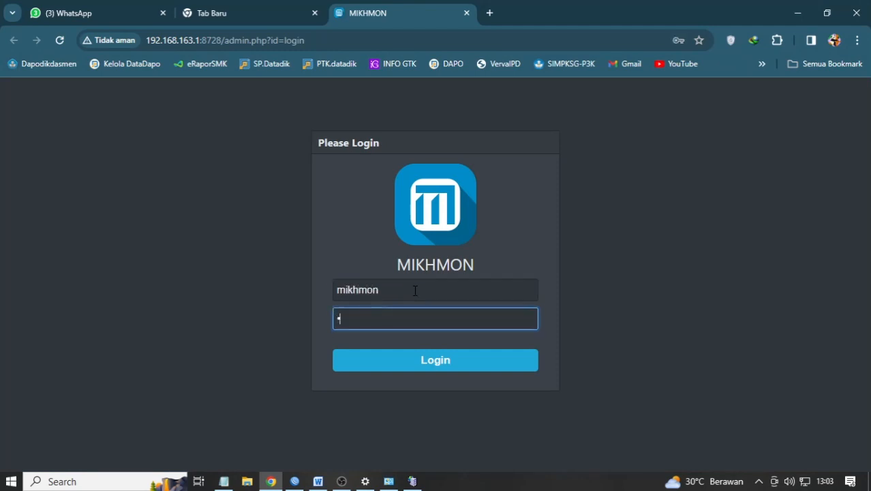
{"action": "type", "text": "234"}
{"action": "left_click", "coordinate": [457, 366]}
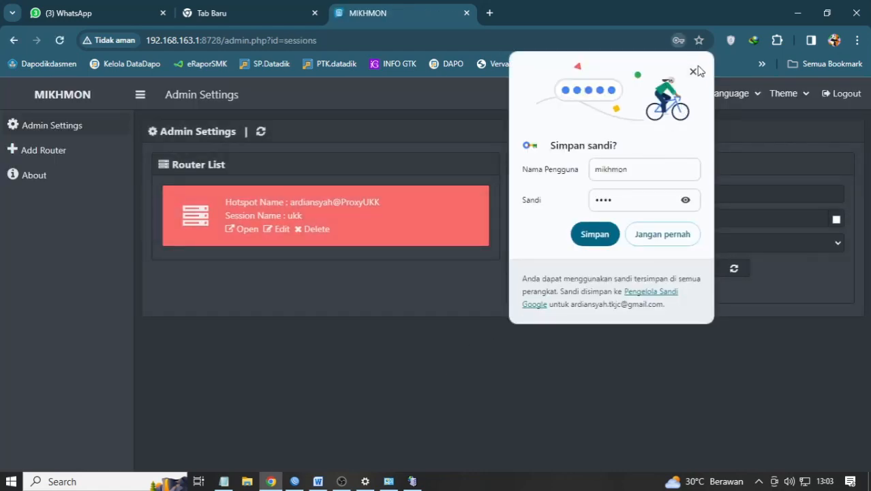
{"action": "left_click", "coordinate": [693, 71]}
- Delete the old ukk router and start a new router session named ukk2024
{"action": "left_click", "coordinate": [313, 231]}
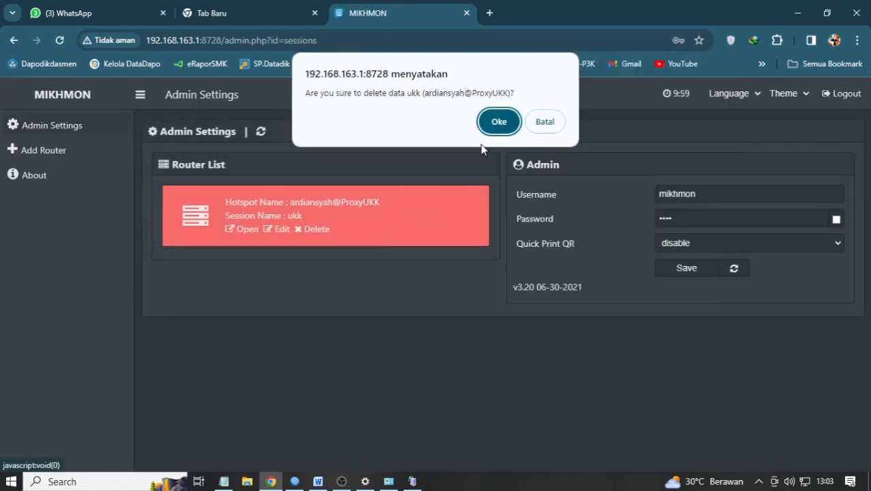
{"action": "left_click", "coordinate": [498, 120]}
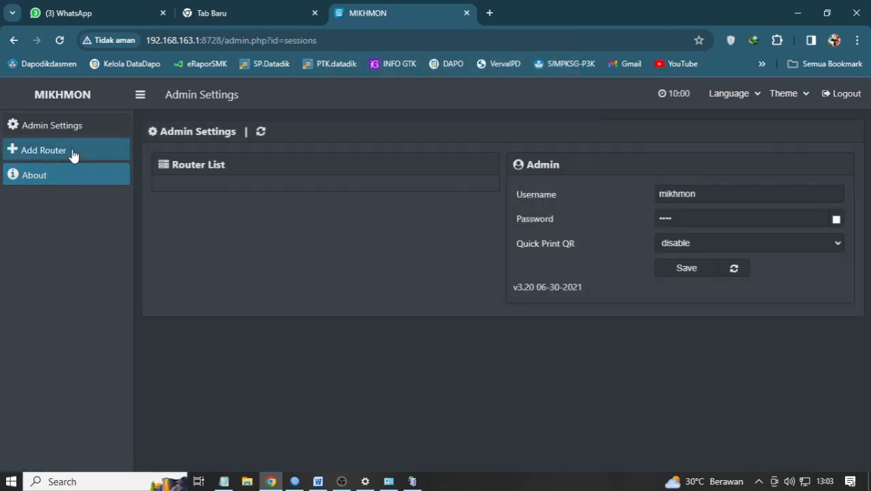
{"action": "left_click", "coordinate": [72, 152]}
{"action": "left_click", "coordinate": [393, 194]}
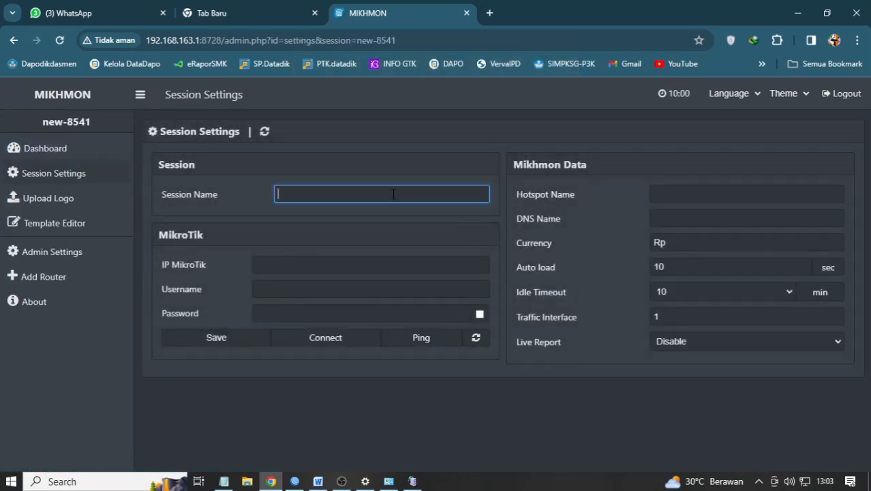
{"action": "type", "text": "ukk2024"}
- Enter MikroTik IP 192.168.200.1 with the router's username and password, shown in plain text
{"action": "left_click", "coordinate": [317, 266]}
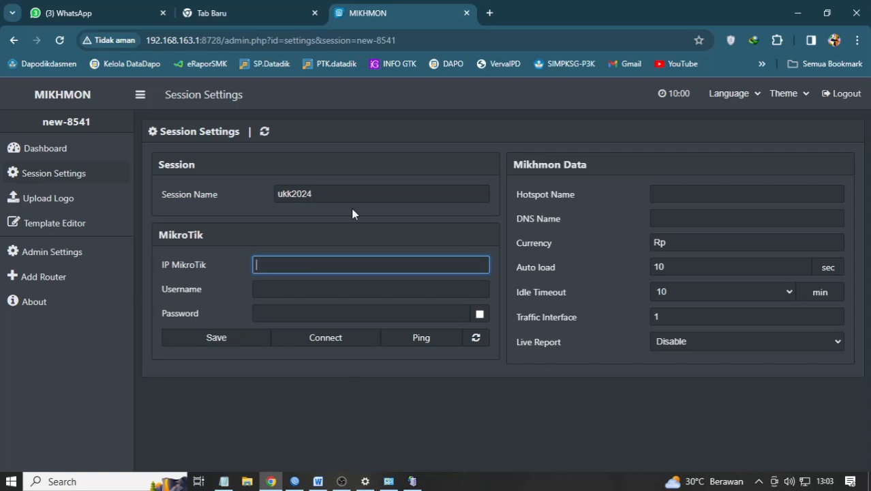
{"action": "type", "text": "192.168.200"}
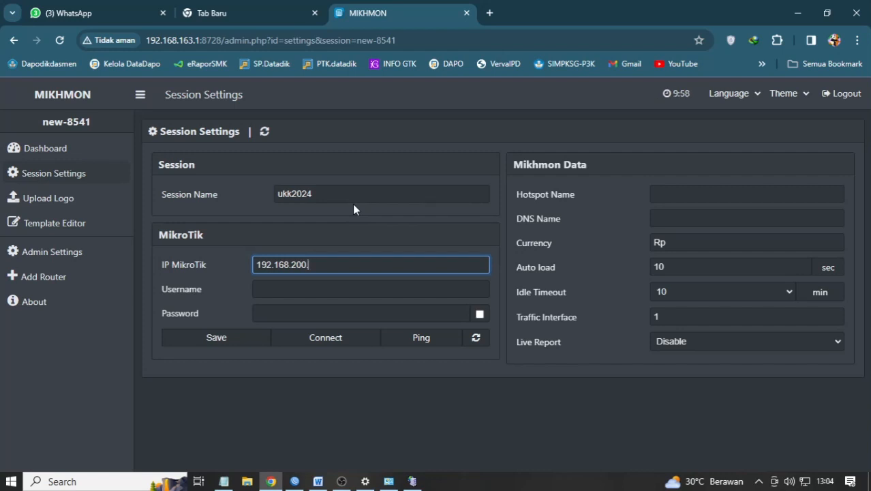
{"action": "type", "text": ".1"}
{"action": "key", "text": "Tab"}
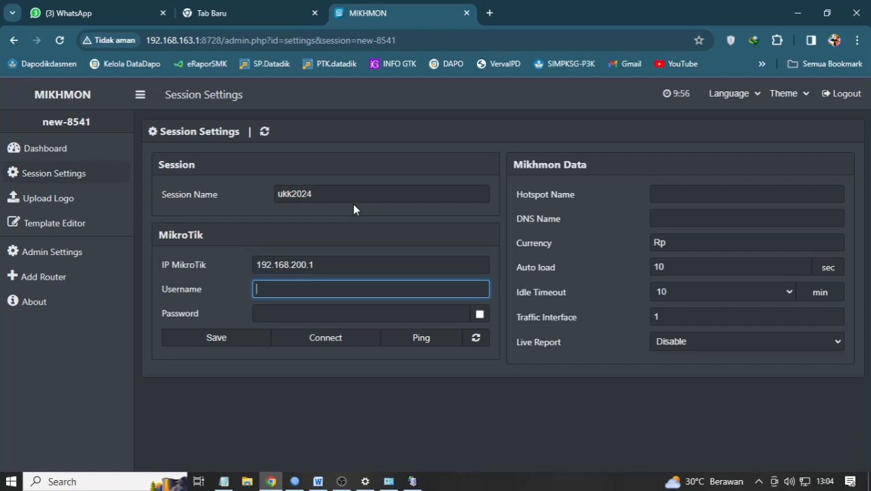
{"action": "type", "text": "admin"}
{"action": "key", "text": "Tab"}
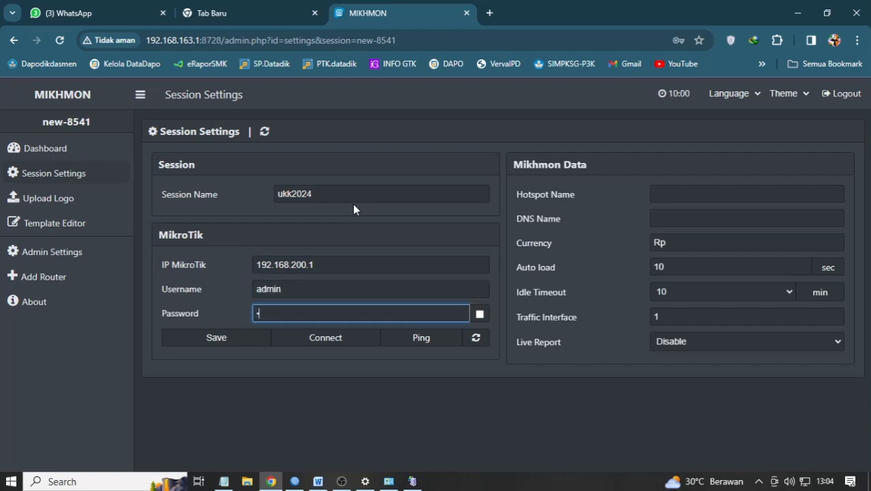
{"action": "type", "text": "admin"}
{"action": "left_click", "coordinate": [479, 314]}
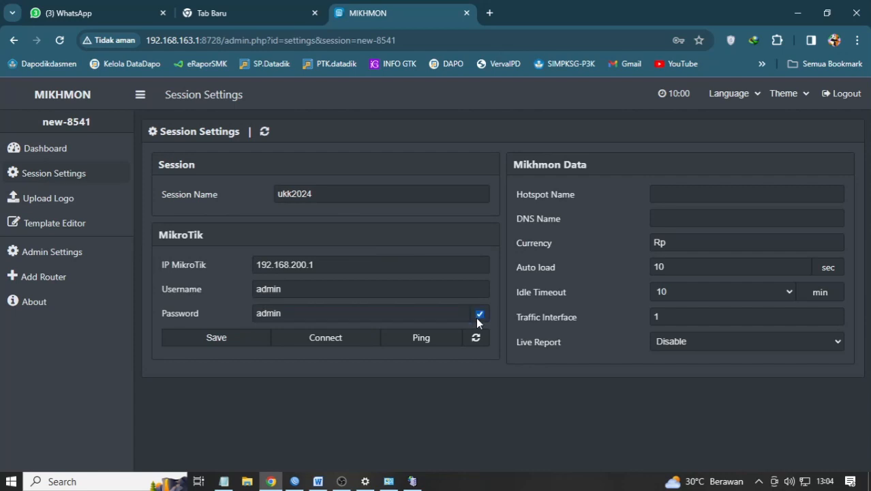
{"action": "left_click", "coordinate": [683, 191]}
{"action": "left_click", "coordinate": [223, 481]}
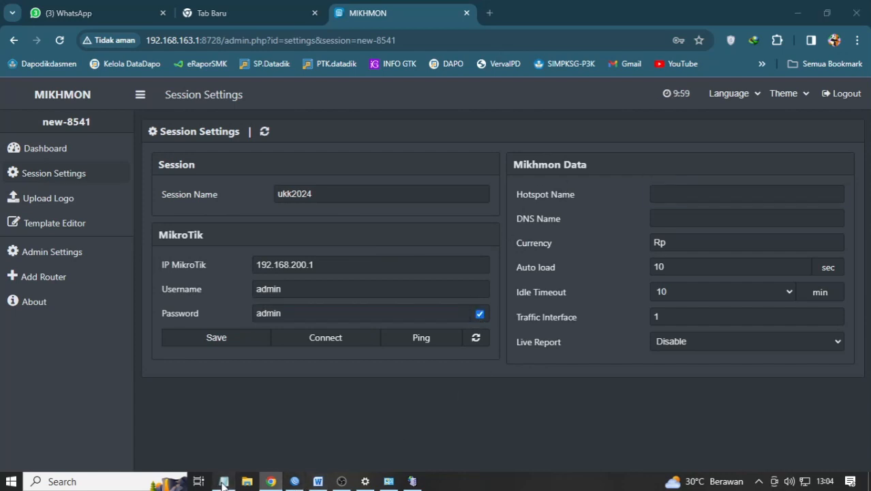
- Fill in the hotspot name as roxyUKK, checking the notes for it
{"action": "left_click", "coordinate": [223, 482]}
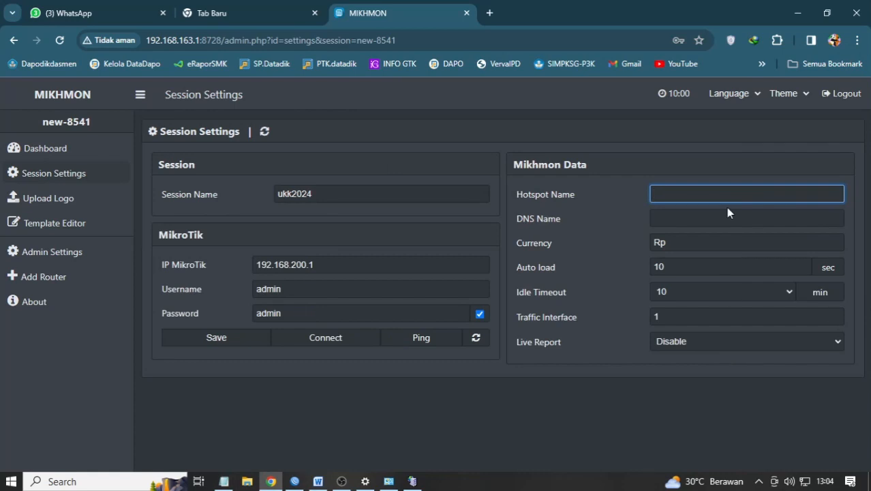
{"action": "type", "text": "ardiansya"}
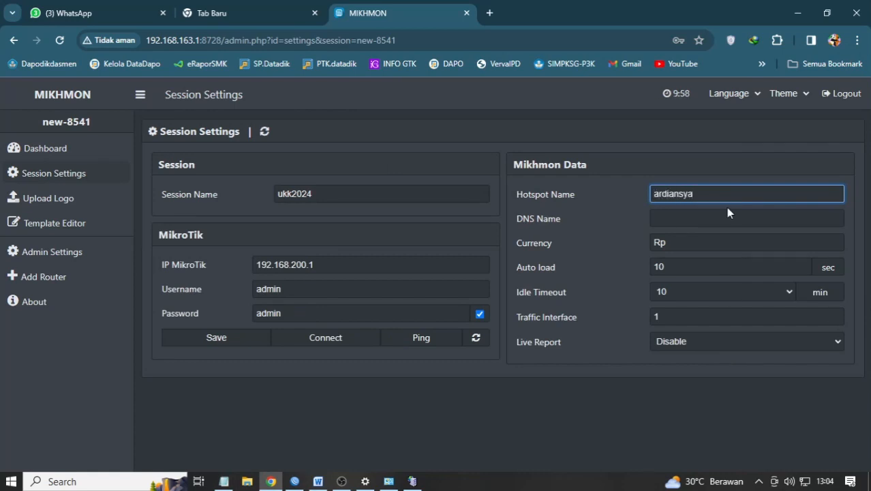
{"action": "type", "text": "h#"}
{"action": "key", "text": "BackSpace"}
{"action": "type", "text": "@OK"}
{"action": "key", "text": "BackSpace"}
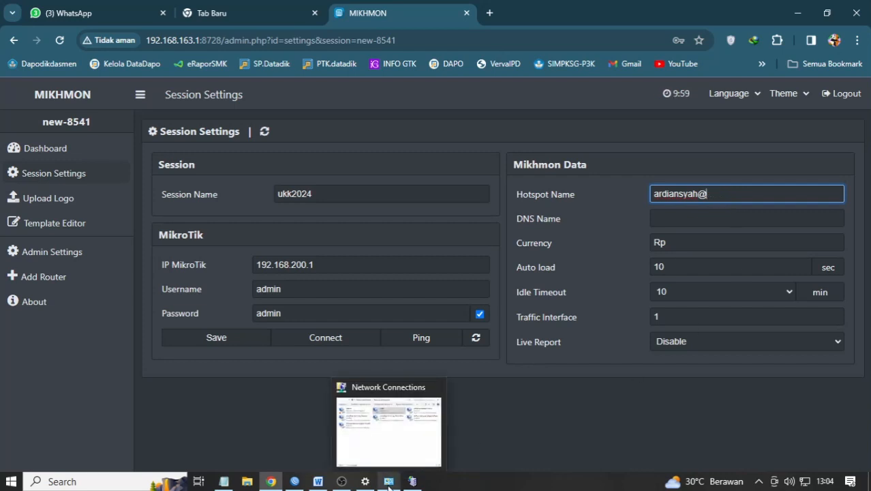
{"action": "left_click", "coordinate": [224, 481]}
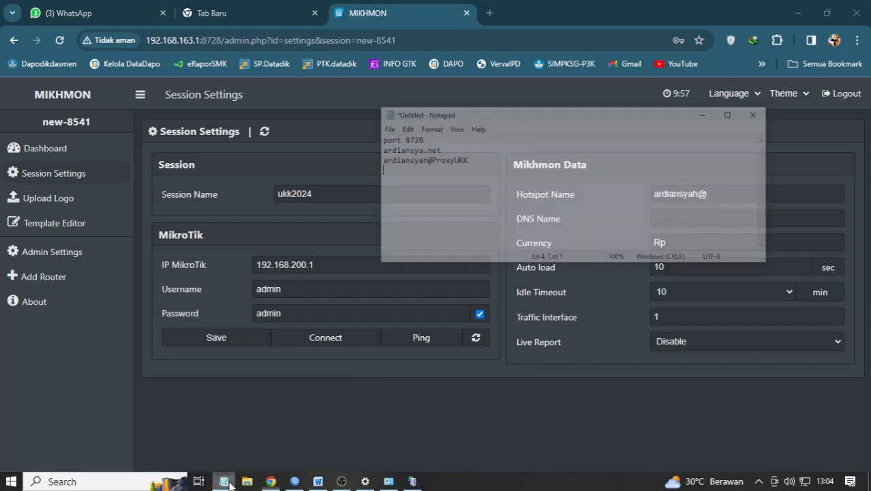
{"action": "left_click", "coordinate": [224, 481]}
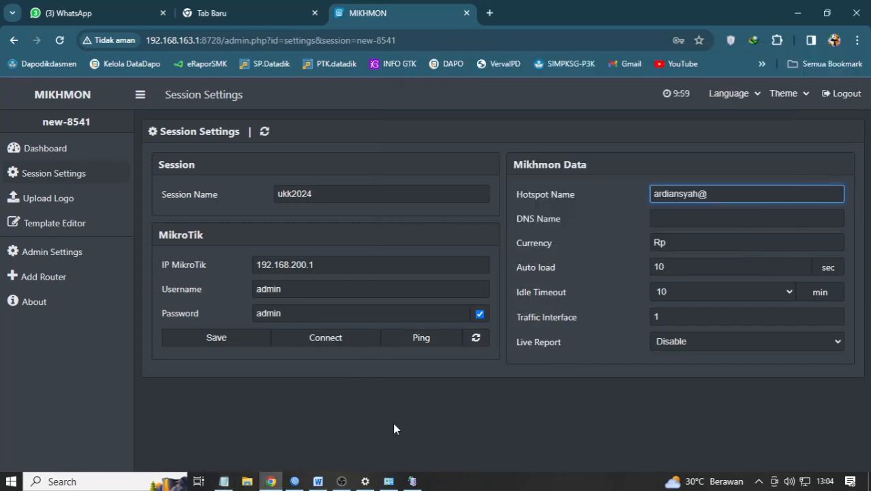
{"action": "type", "text": "roxyUKK"}
- Set the .net DNS name, save the session, ping API port 8728, and connect to the dashboard
{"action": "left_click", "coordinate": [673, 226]}
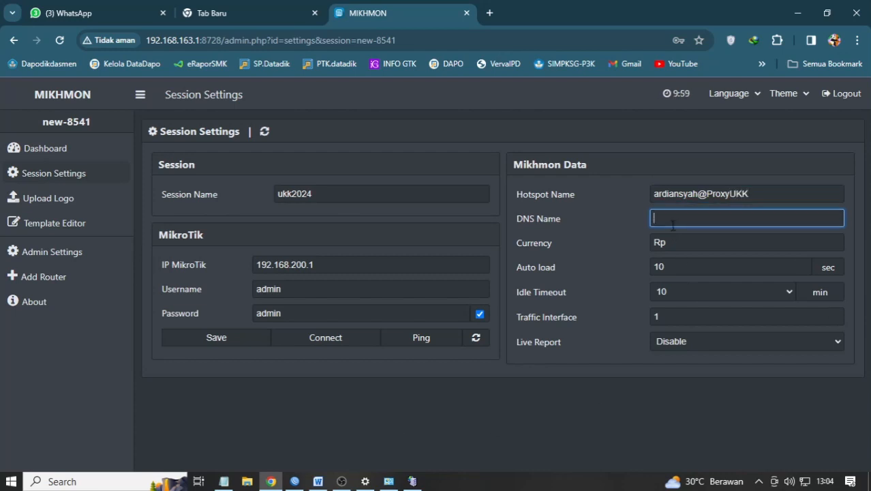
{"action": "type", "text": "ardiansyah.net"}
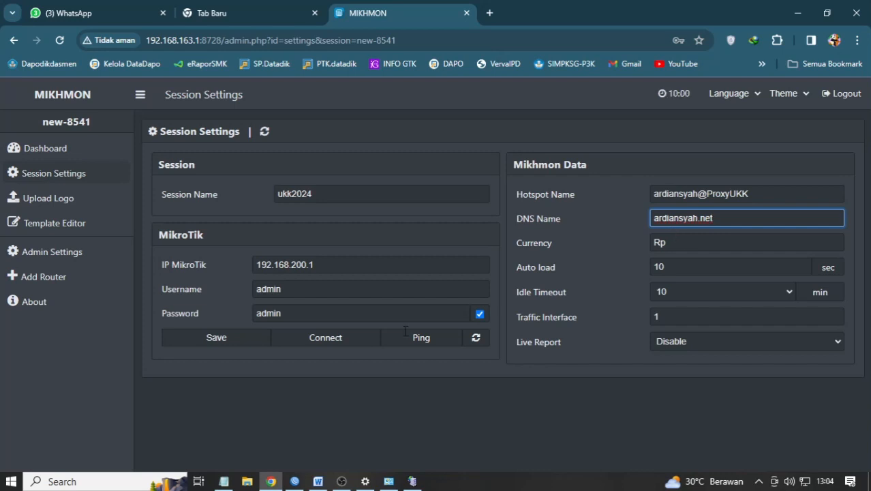
{"action": "left_click", "coordinate": [216, 337]}
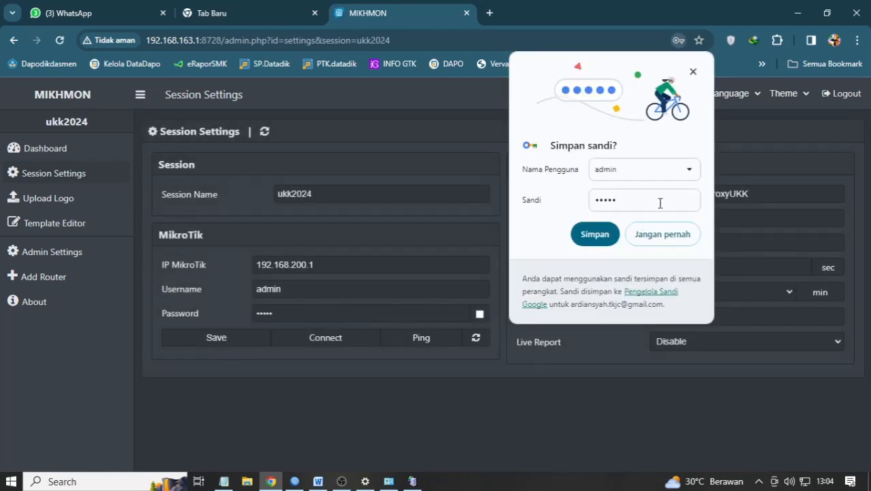
{"action": "left_click", "coordinate": [692, 72]}
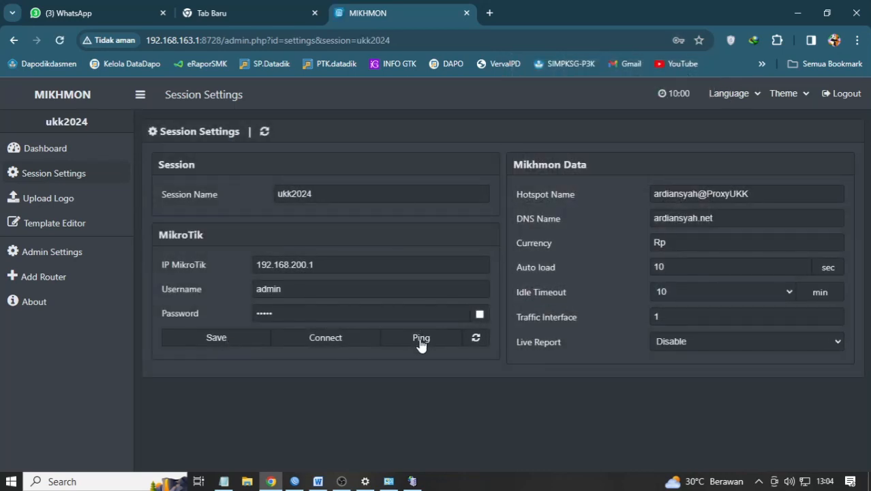
{"action": "left_click", "coordinate": [419, 338]}
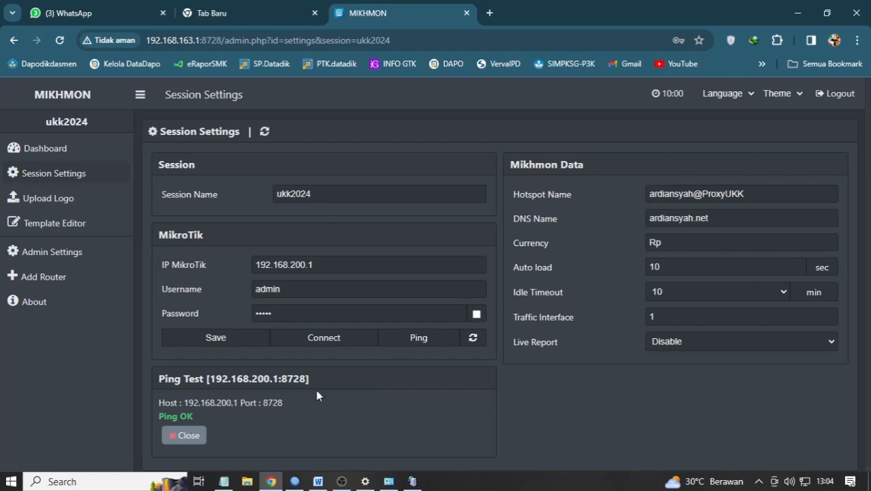
{"action": "left_click", "coordinate": [325, 337]}
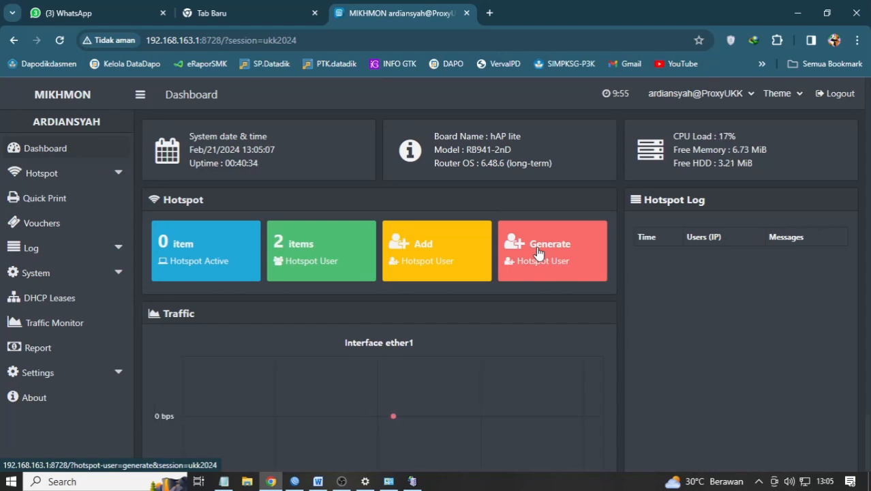
- Generate 20 random hotspot users on server hotspot1
{"action": "left_click", "coordinate": [538, 253]}
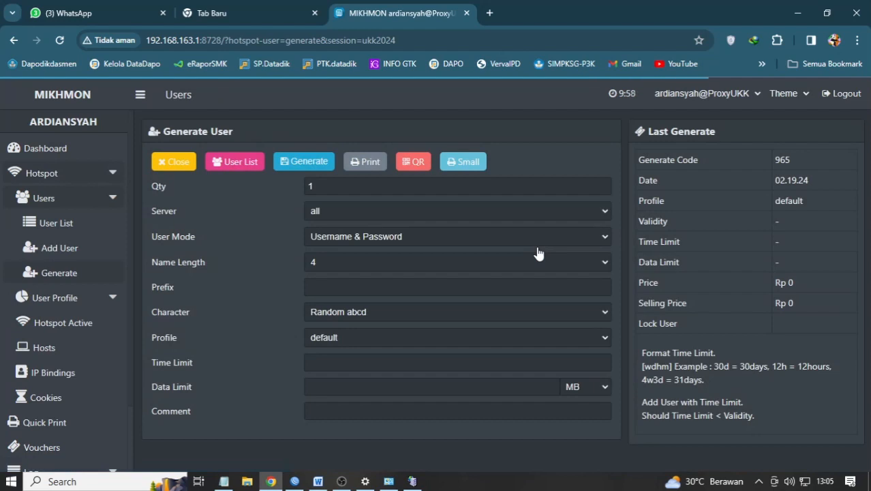
{"action": "left_click", "coordinate": [329, 188]}
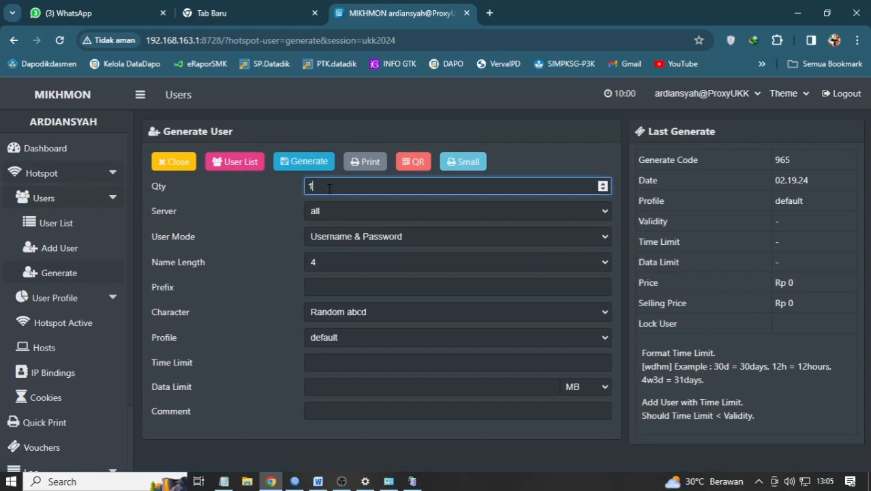
{"action": "left_click_drag", "start_coordinate": [318, 188], "coordinate": [306, 189]}
{"action": "left_click", "coordinate": [318, 481]}
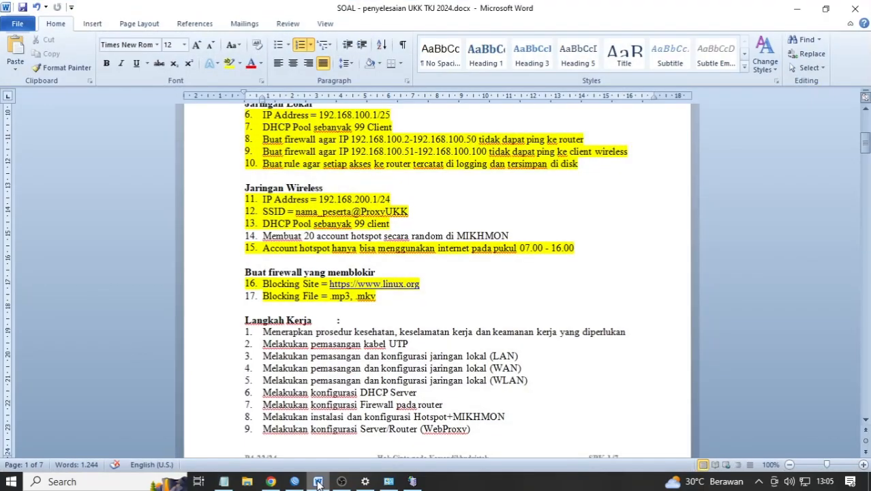
{"action": "left_click", "coordinate": [318, 481]}
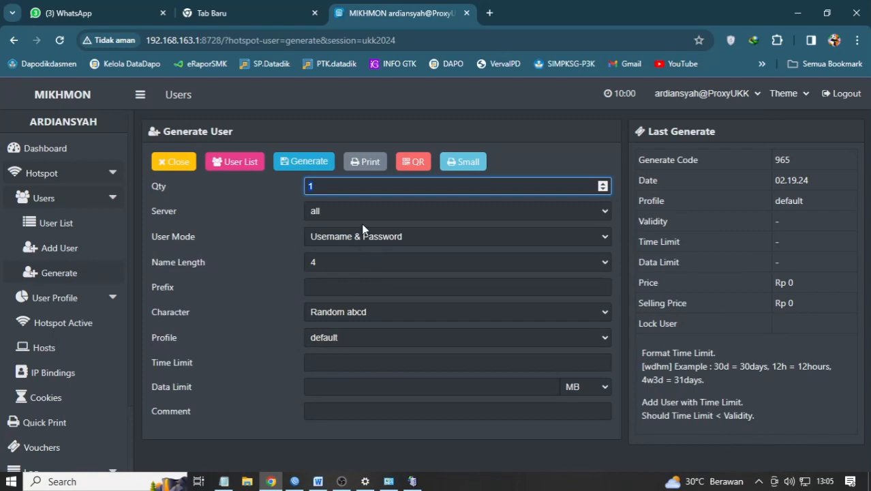
{"action": "type", "text": "20"}
{"action": "left_click", "coordinate": [367, 216]}
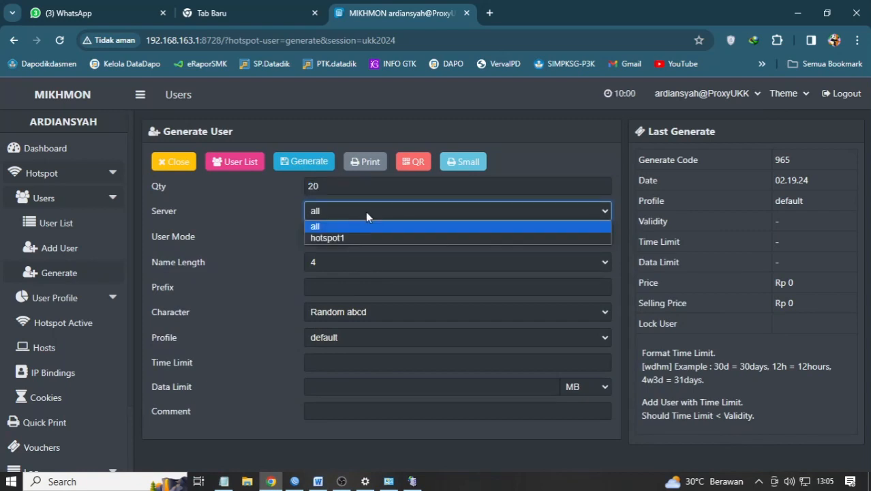
{"action": "left_click", "coordinate": [351, 237]}
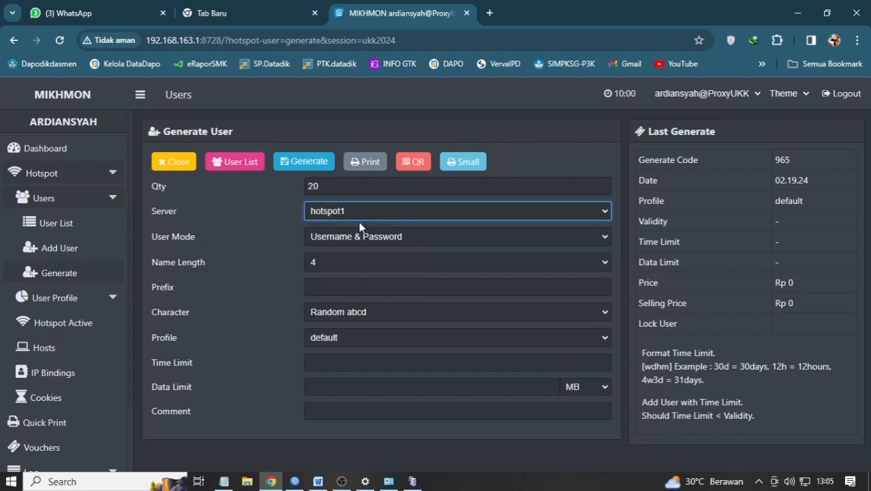
{"action": "left_click", "coordinate": [315, 167]}
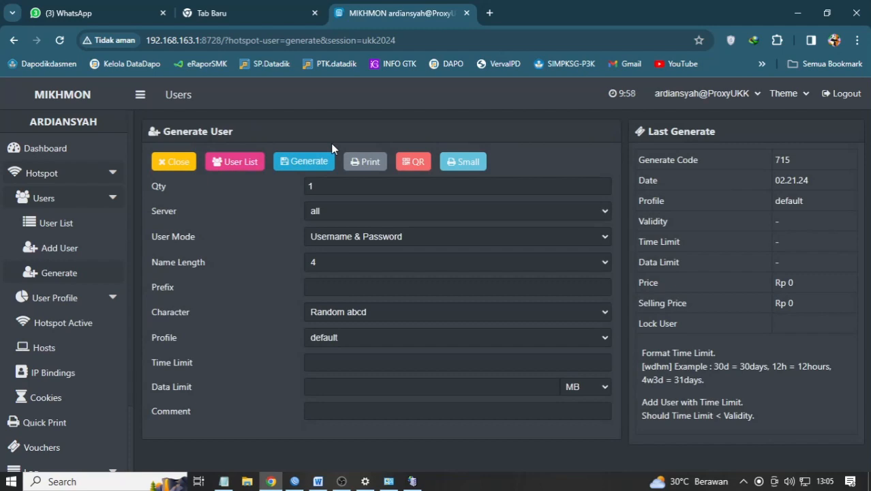
- Cancel voucher printing and review the user list showing all 21 hotspot users
{"action": "left_click", "coordinate": [365, 161]}
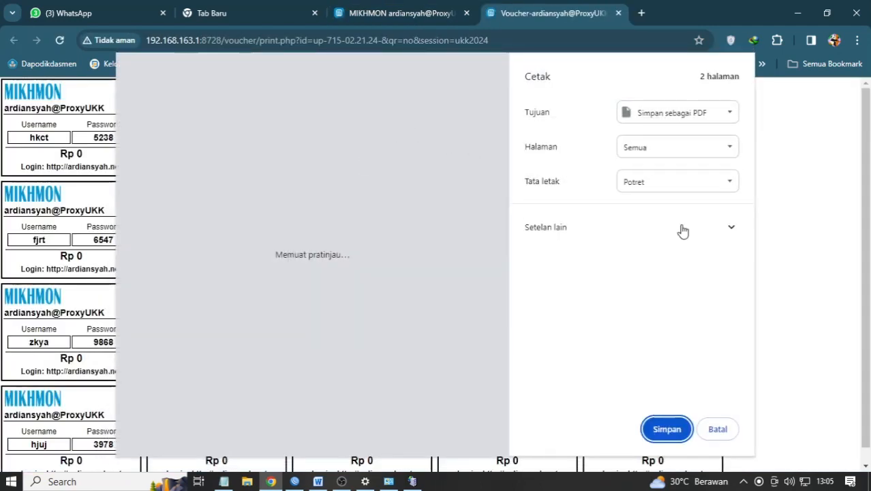
{"action": "left_click", "coordinate": [719, 430]}
{"action": "left_click", "coordinate": [407, 13]}
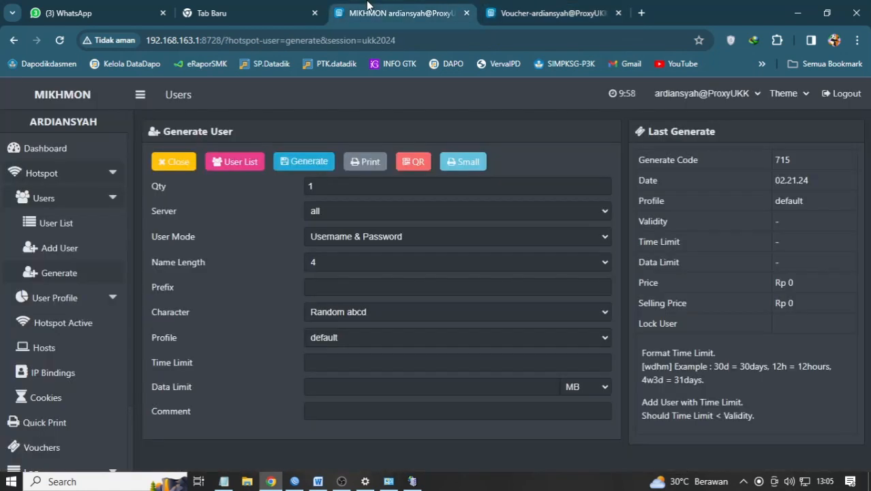
{"action": "left_click", "coordinate": [227, 165]}
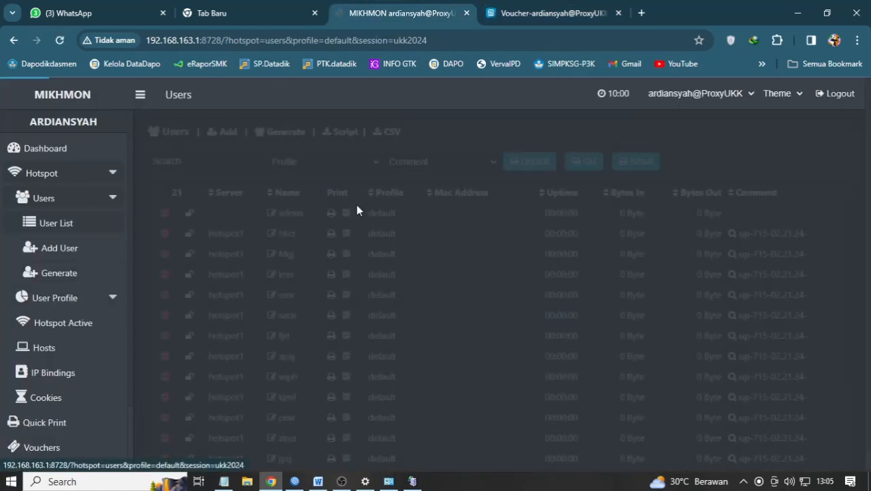
{"action": "scroll", "coordinate": [396, 224], "scroll_direction": "down", "scroll_amount": 5}
{"action": "scroll", "coordinate": [329, 316], "scroll_direction": "up", "scroll_amount": 2}
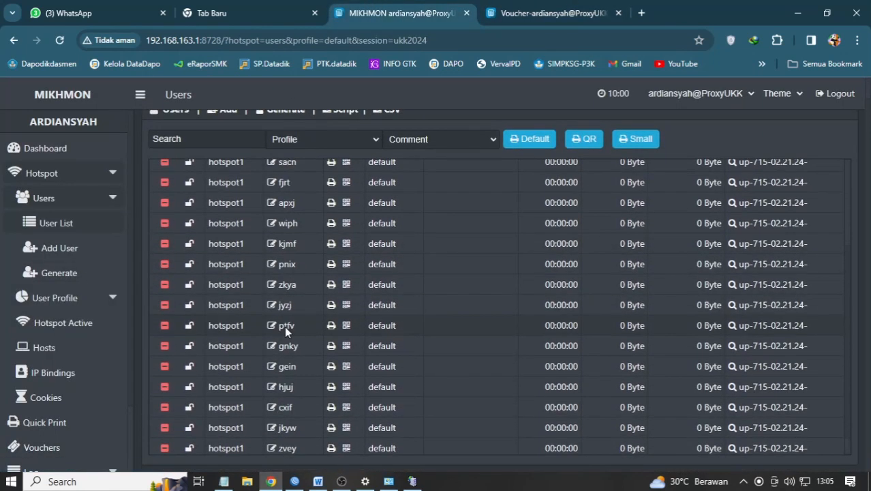
{"action": "scroll", "coordinate": [293, 319], "scroll_direction": "down", "scroll_amount": 2}
{"action": "scroll", "coordinate": [302, 321], "scroll_direction": "up", "scroll_amount": 3}
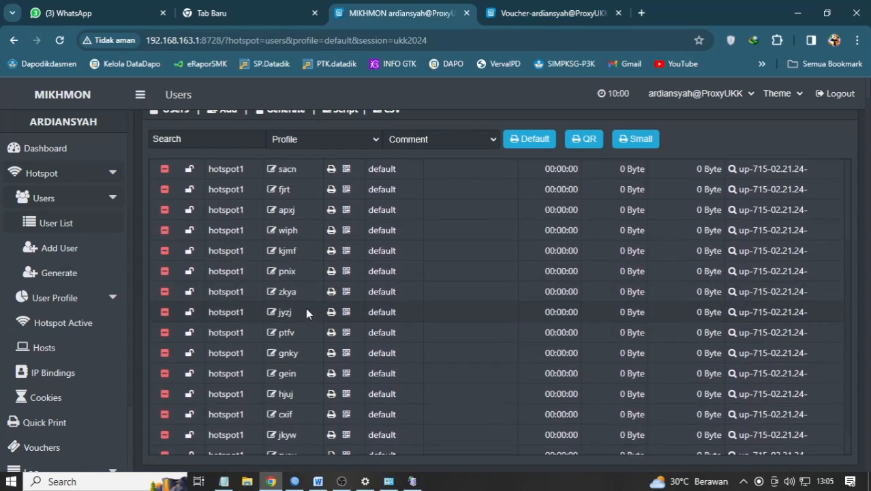
{"action": "left_click", "coordinate": [295, 481]}
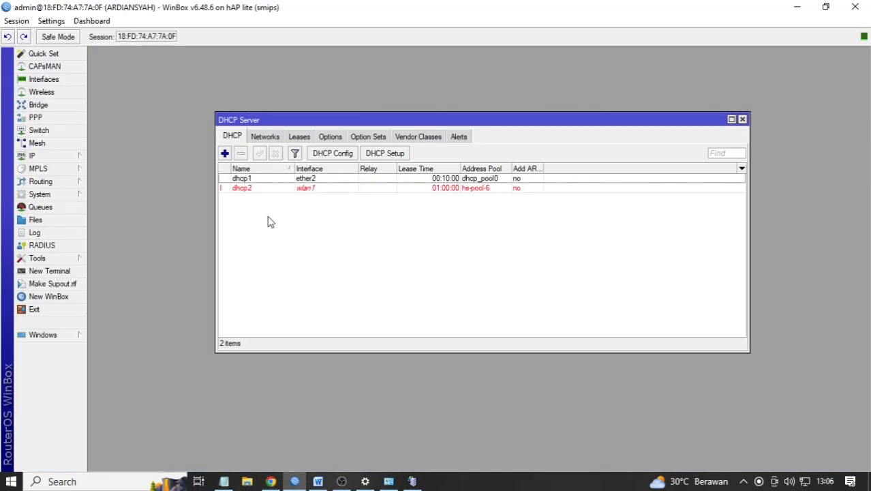
- Close DHCP Server, review the 22 entries in IP > Hotspot > Users, then return to the Word exam sheet
{"action": "left_click", "coordinate": [742, 119]}
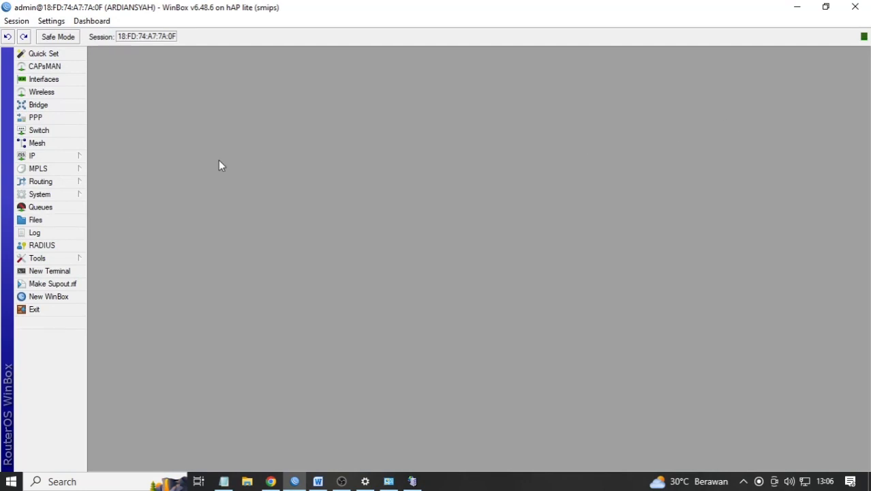
{"action": "left_click", "coordinate": [53, 157]}
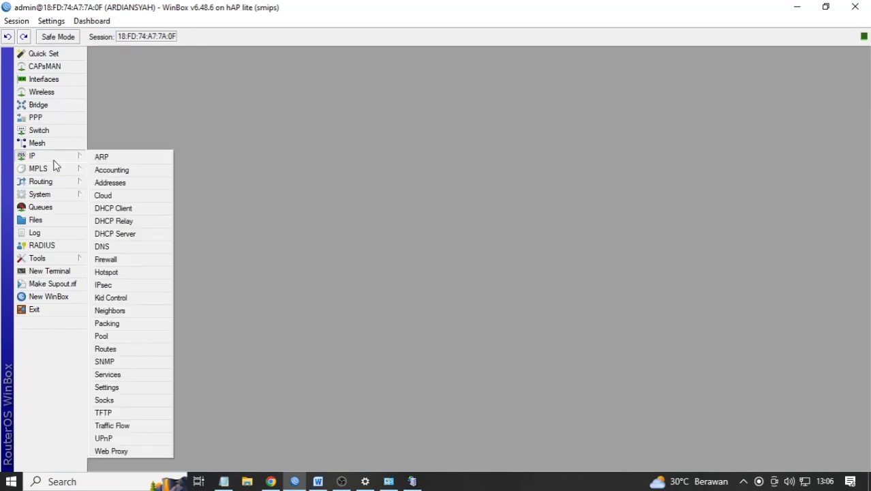
{"action": "left_click", "coordinate": [116, 273]}
{"action": "left_click", "coordinate": [405, 252]}
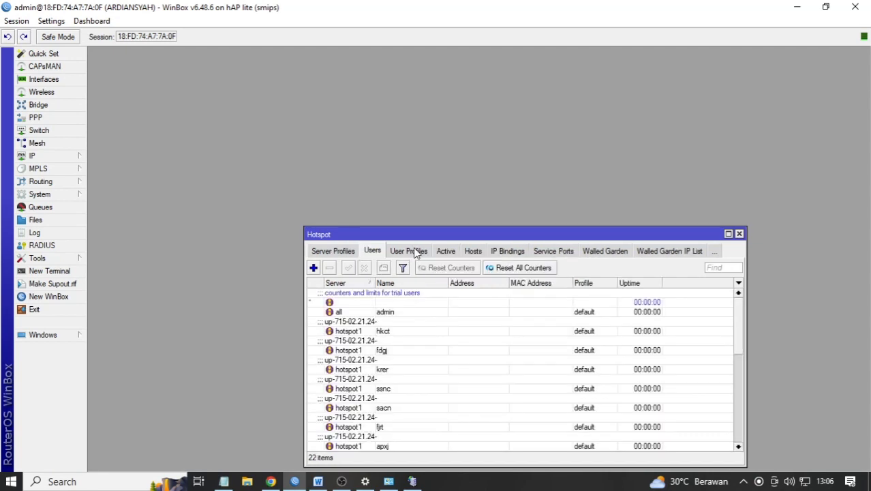
{"action": "left_click_drag", "start_coordinate": [440, 235], "coordinate": [431, 102]}
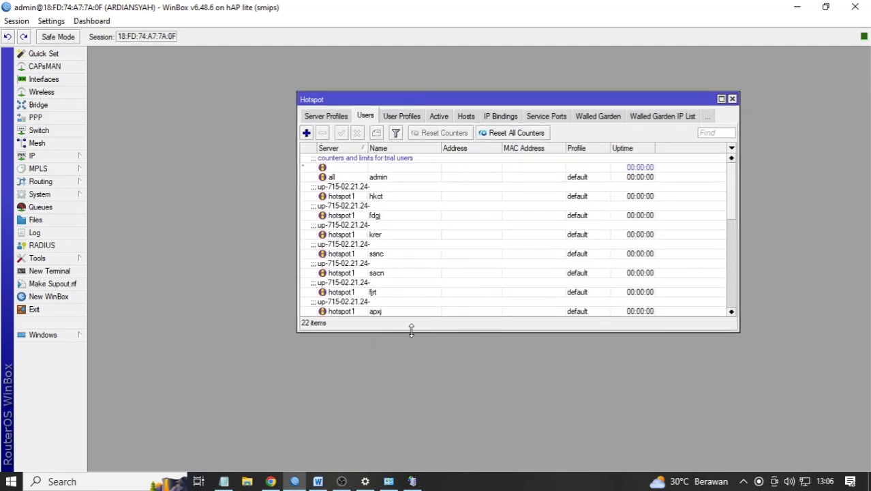
{"action": "left_click_drag", "start_coordinate": [411, 332], "coordinate": [410, 418]}
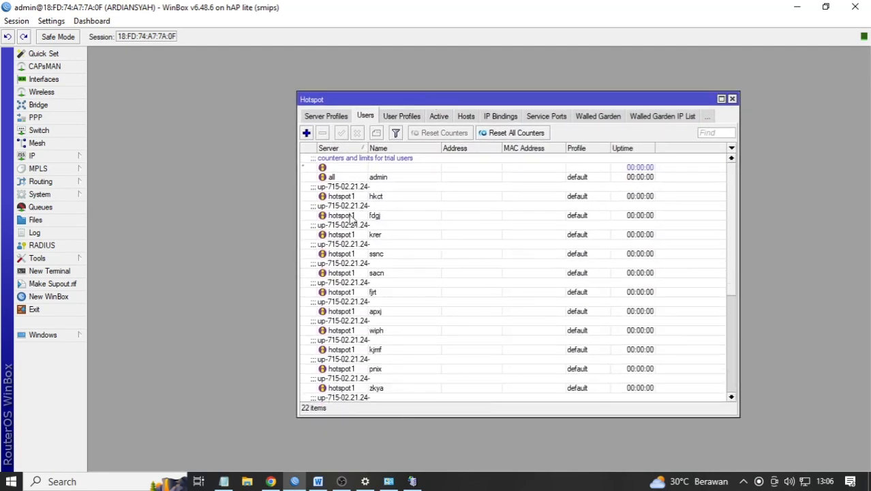
{"action": "scroll", "coordinate": [379, 268], "scroll_direction": "down", "scroll_amount": 1}
{"action": "scroll", "coordinate": [380, 268], "scroll_direction": "up", "scroll_amount": 1}
{"action": "scroll", "coordinate": [385, 205], "scroll_direction": "down", "scroll_amount": 3}
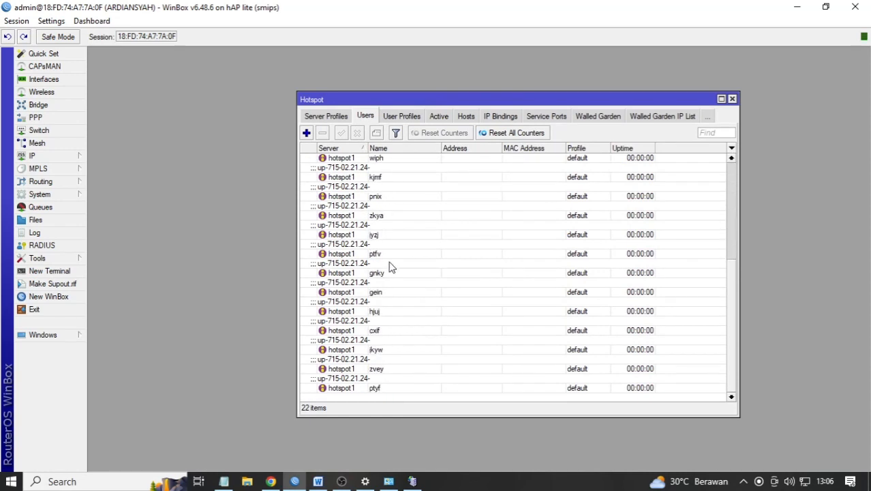
{"action": "scroll", "coordinate": [374, 267], "scroll_direction": "up", "scroll_amount": 2}
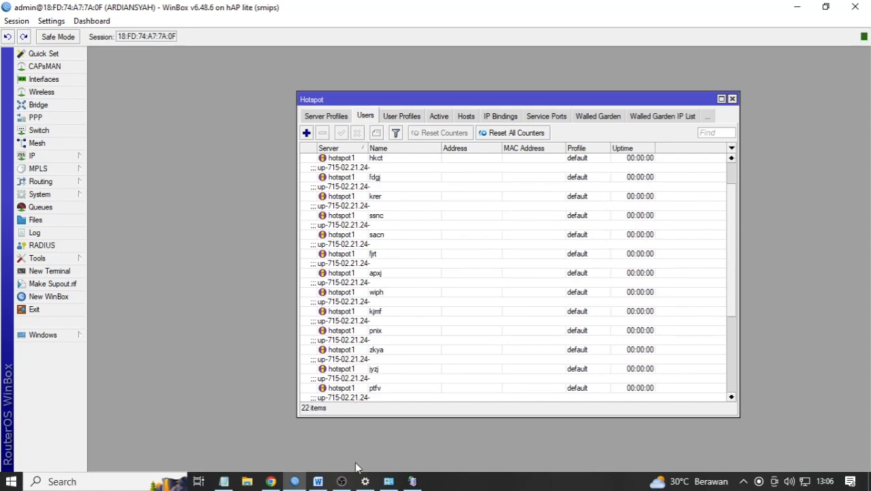
{"action": "left_click", "coordinate": [318, 481]}
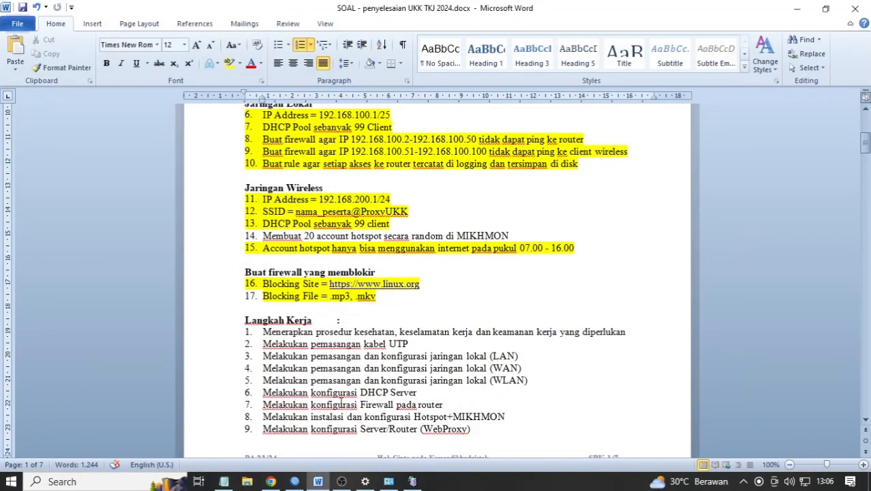
{"action": "scroll", "coordinate": [350, 357], "scroll_direction": "down", "scroll_amount": 8}
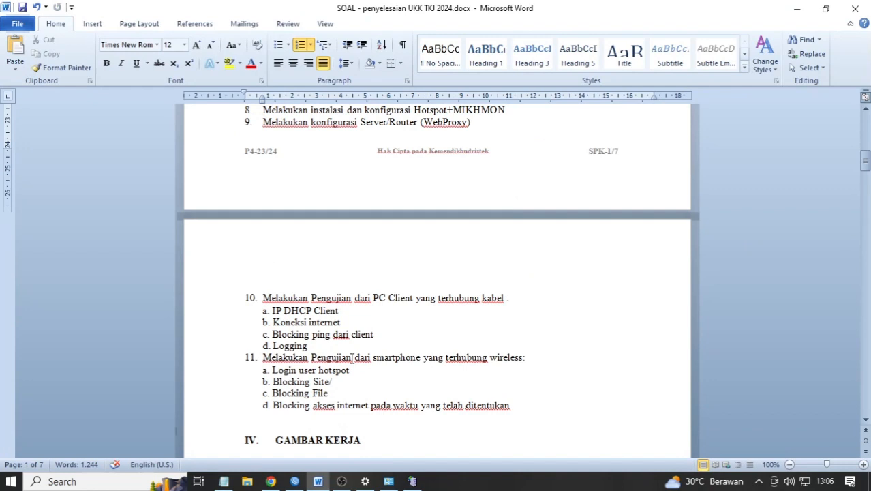
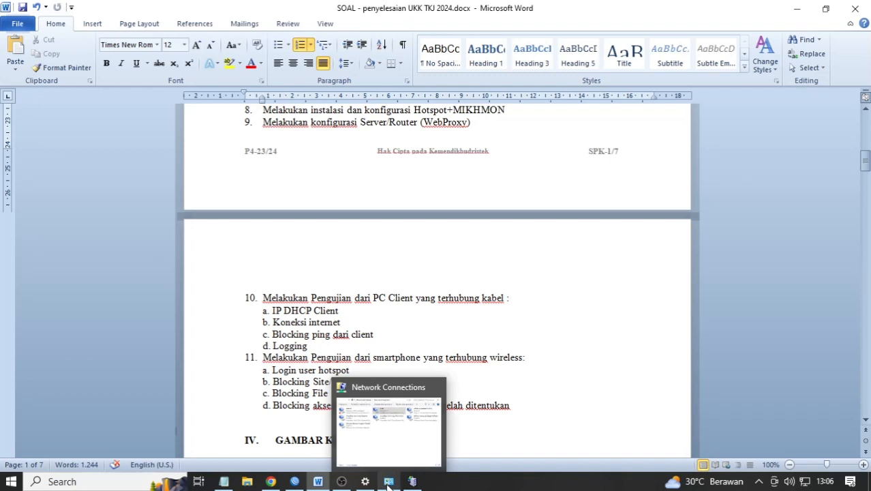
- Check the Lokal adapter's details: DHCP address 192.168.100.100/25 with gateway 192.168.100.1
{"action": "left_click", "coordinate": [388, 483]}
{"action": "double_click", "coordinate": [477, 181]}
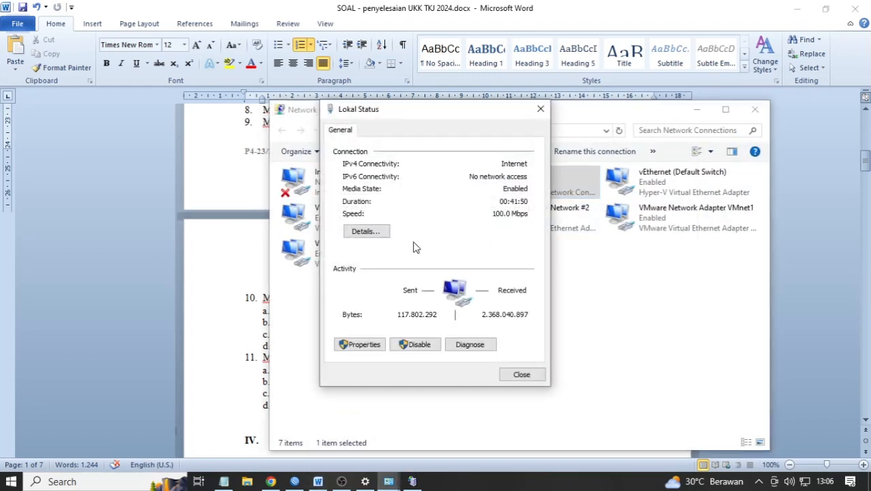
{"action": "left_click", "coordinate": [351, 231]}
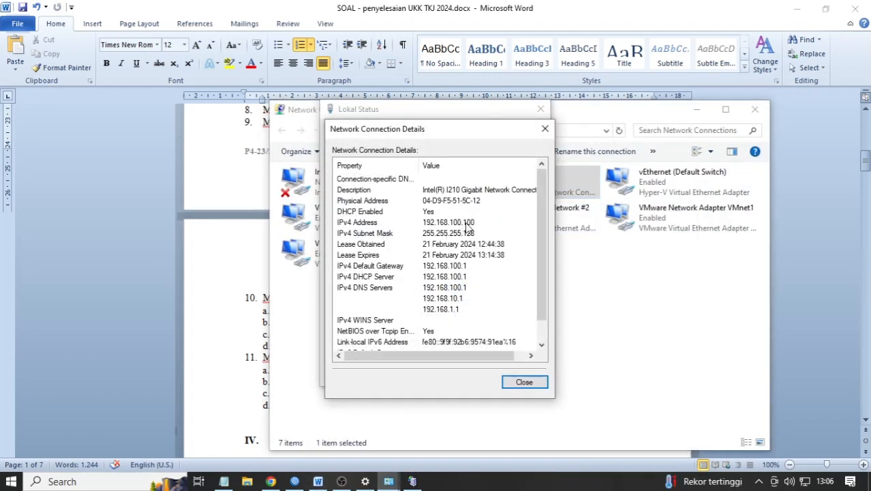
{"action": "left_click", "coordinate": [524, 382]}
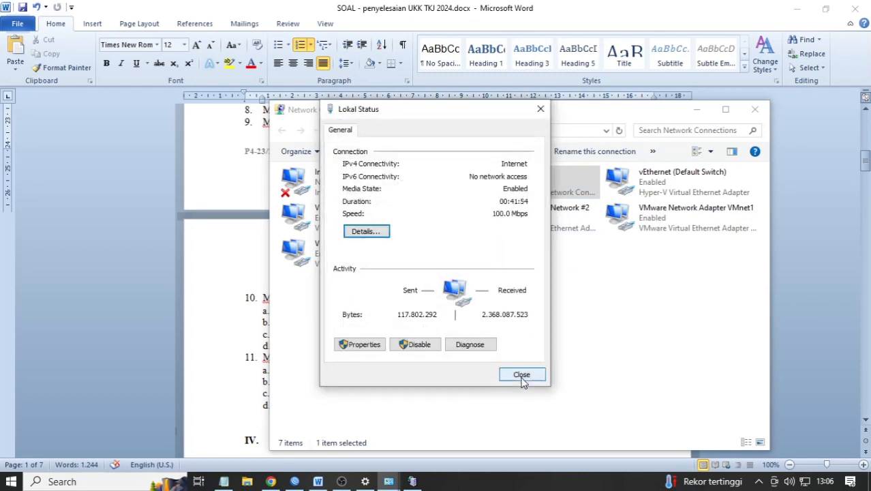
- Go back to the top of the Word task sheet and open Windows search
{"action": "left_click", "coordinate": [259, 409]}
{"action": "scroll", "coordinate": [310, 309], "scroll_direction": "up", "scroll_amount": 5}
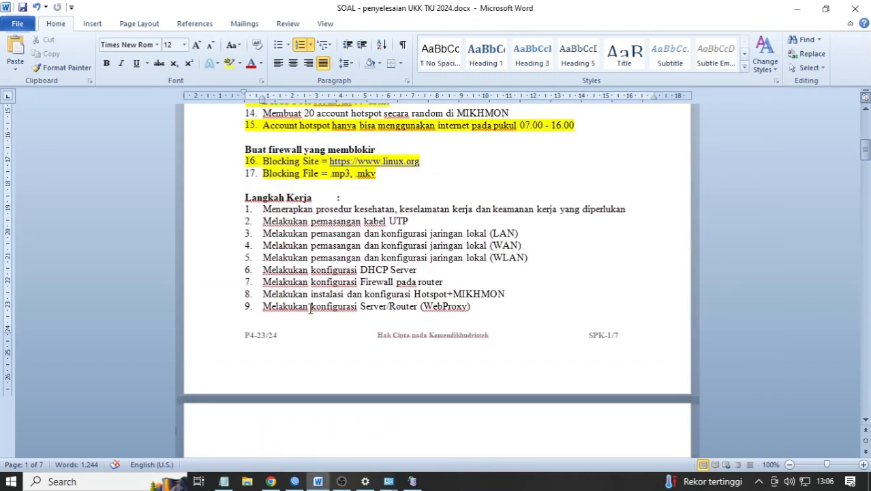
{"action": "scroll", "coordinate": [314, 304], "scroll_direction": "up", "scroll_amount": 4}
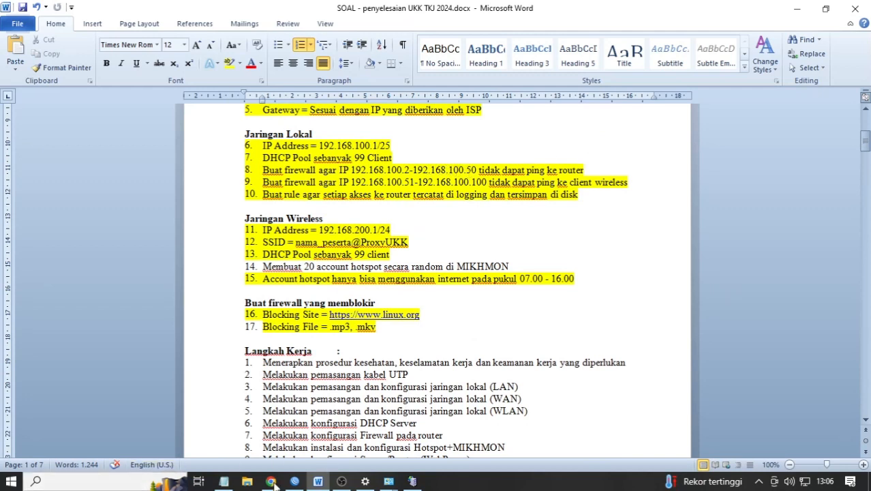
{"action": "left_click", "coordinate": [125, 477]}
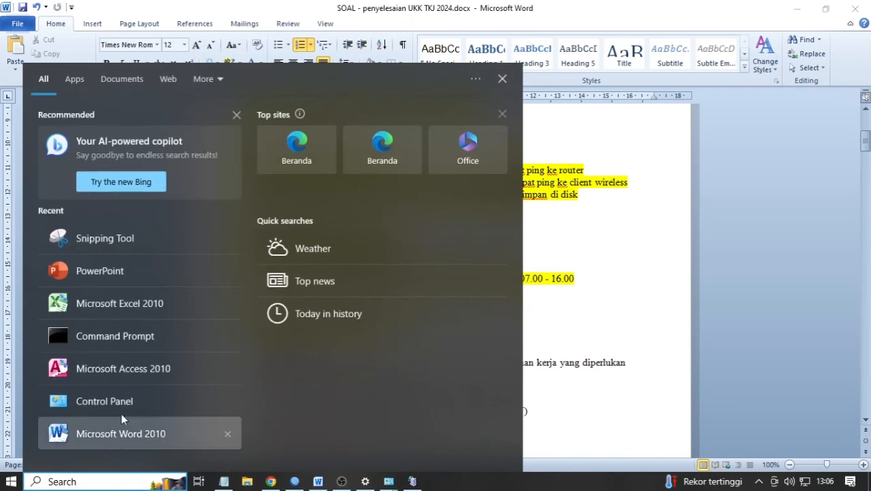
- Ping the router at 192.168.100.1 from Command Prompt, getting 4 of 4 replies
{"action": "left_click", "coordinate": [106, 334]}
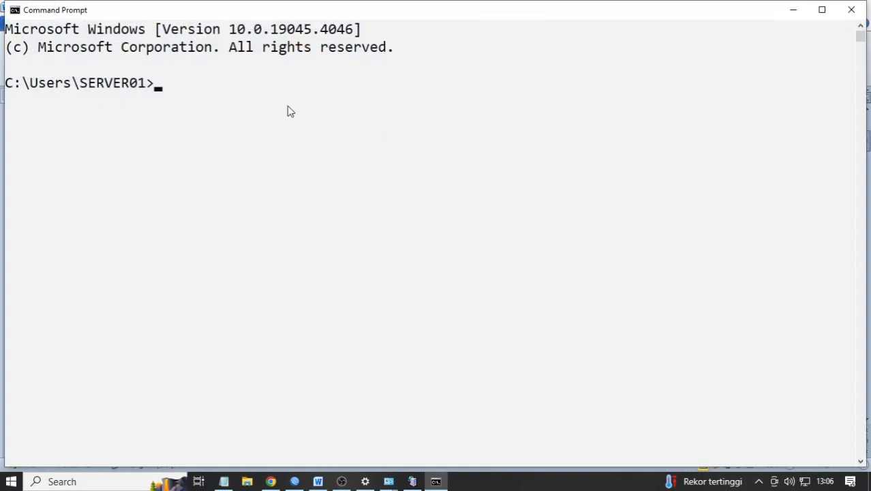
{"action": "type", "text": "ping 192.168"}
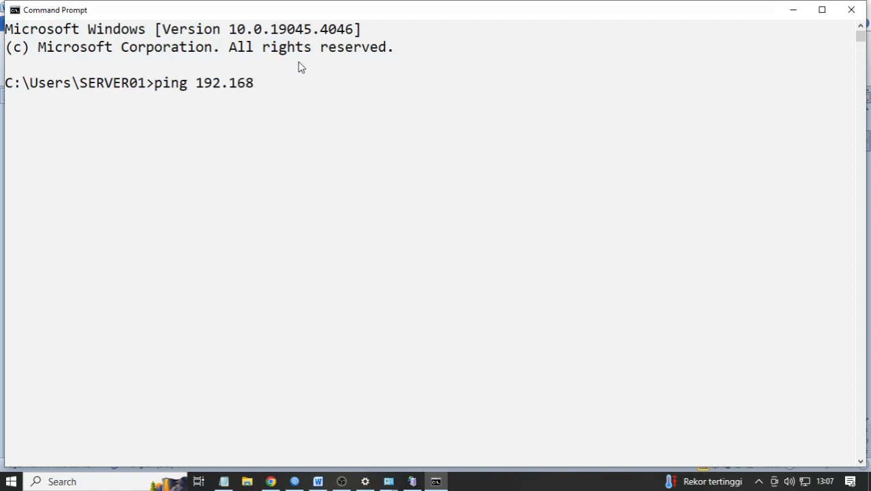
{"action": "type", "text": ".100.1"}
{"action": "key", "text": "Return"}
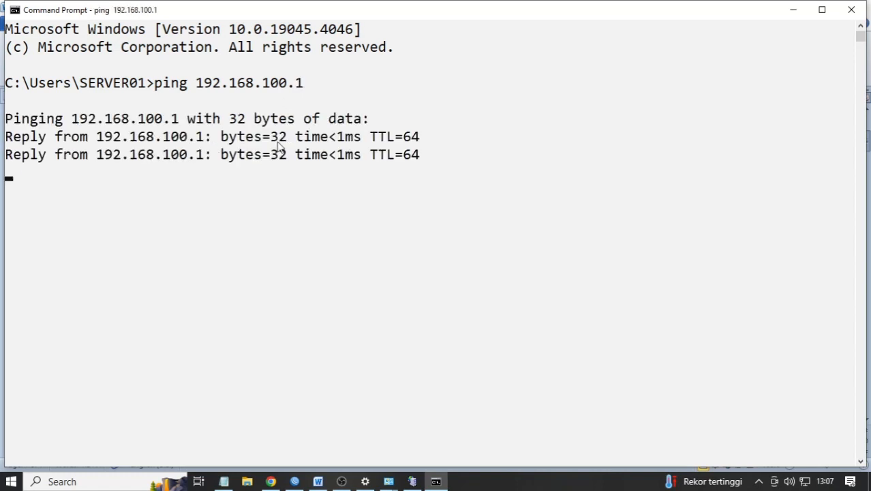
- Give the Lokal adapter static IPv4 address 192.168.100.5 with mask 255.255.255.0
{"action": "mouse_move", "coordinate": [386, 484]}
{"action": "left_click", "coordinate": [432, 450]}
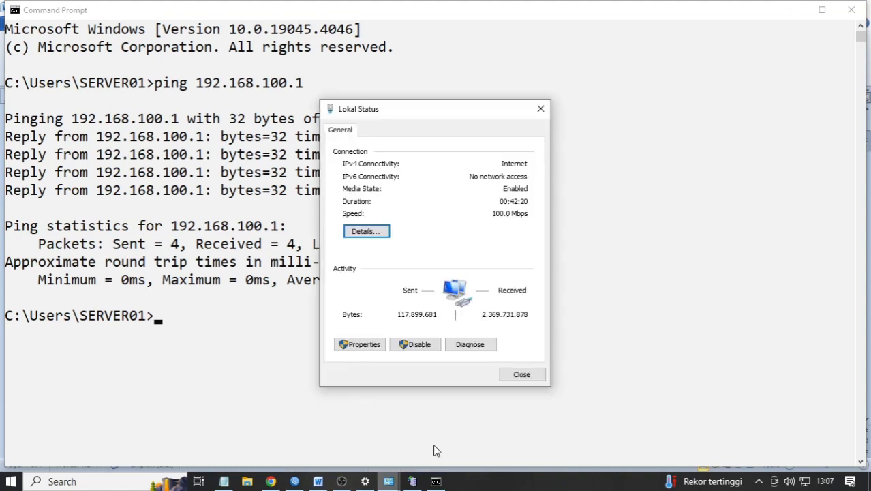
{"action": "left_click", "coordinate": [369, 345]}
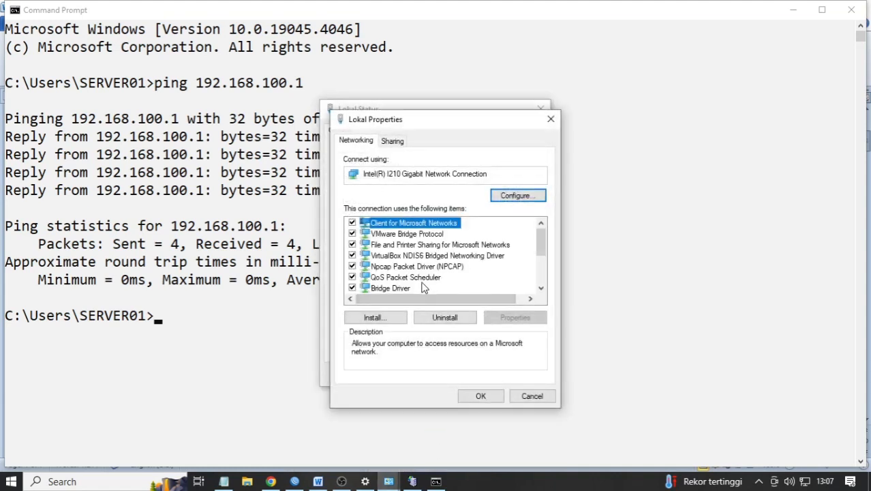
{"action": "scroll", "coordinate": [426, 285], "scroll_direction": "down", "scroll_amount": 2}
{"action": "double_click", "coordinate": [453, 234]}
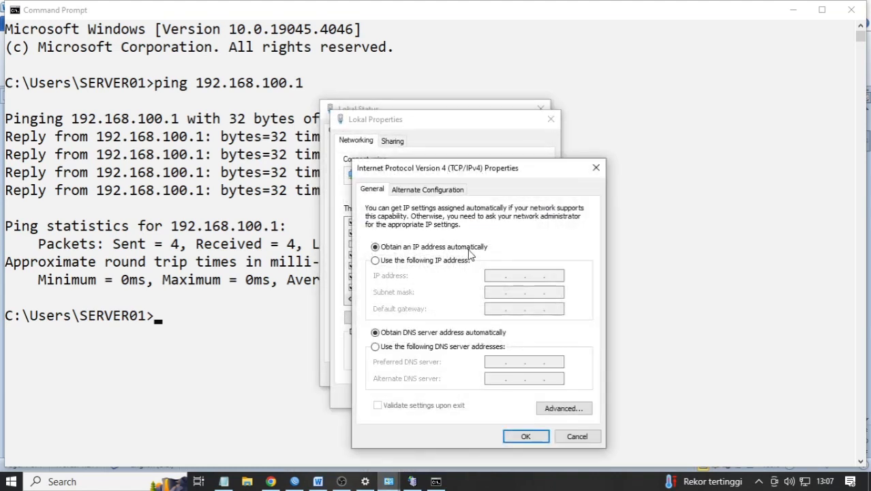
{"action": "left_click", "coordinate": [436, 261]}
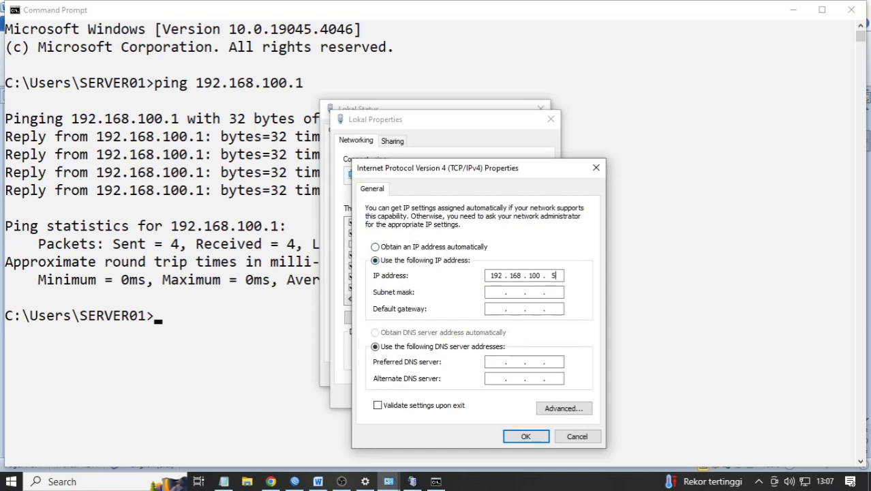
{"action": "key", "text": "Tab"}
{"action": "left_click", "coordinate": [526, 437]}
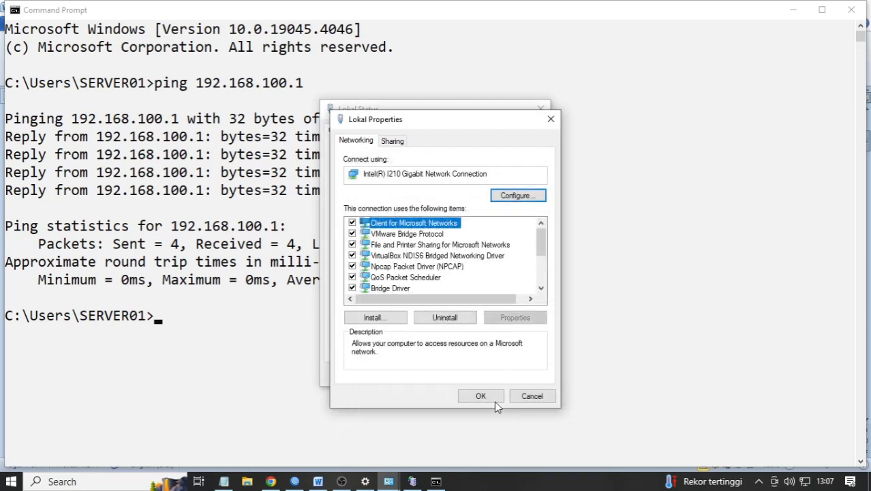
{"action": "left_click", "coordinate": [482, 395]}
{"action": "left_click", "coordinate": [233, 358]}
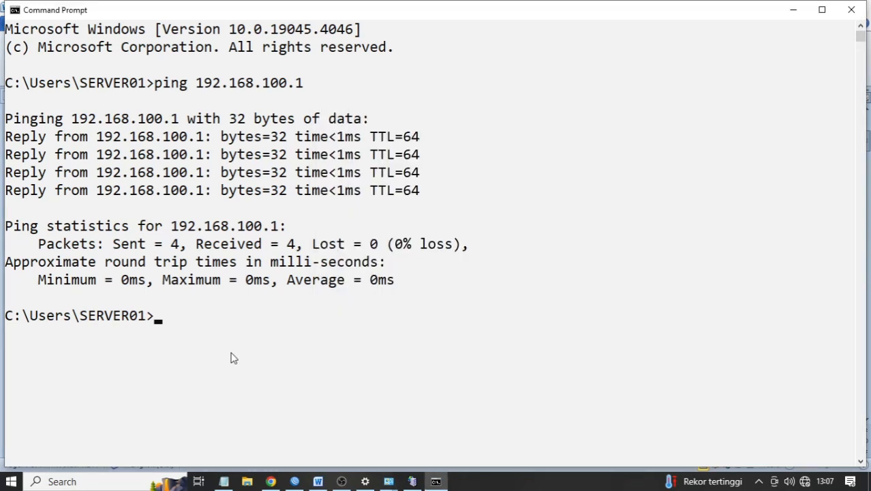
- Rerun the ping to 192.168.100.1 with the static address in place
{"action": "key", "text": "Up"}
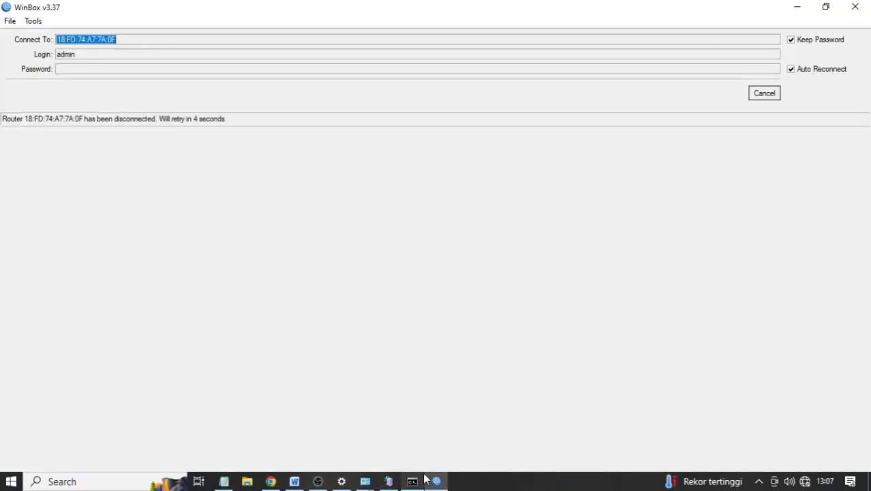
{"action": "left_click", "coordinate": [417, 480]}
{"action": "key", "text": "Return"}
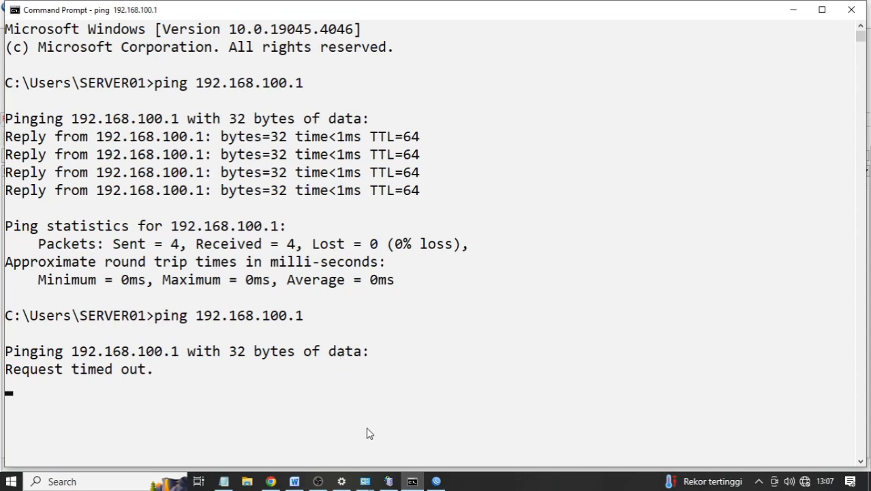
- Switch the Lokal adapter back to obtaining its IP and DNS addresses automatically
{"action": "mouse_move", "coordinate": [435, 479]}
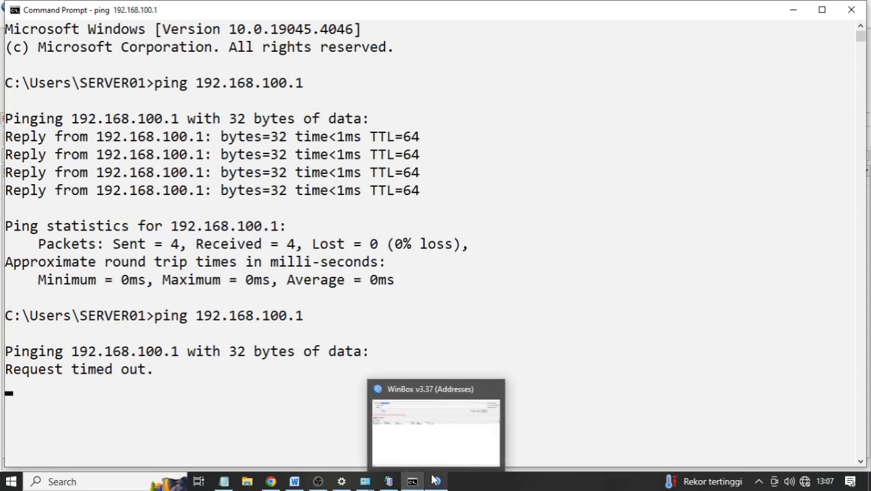
{"action": "mouse_move", "coordinate": [366, 481]}
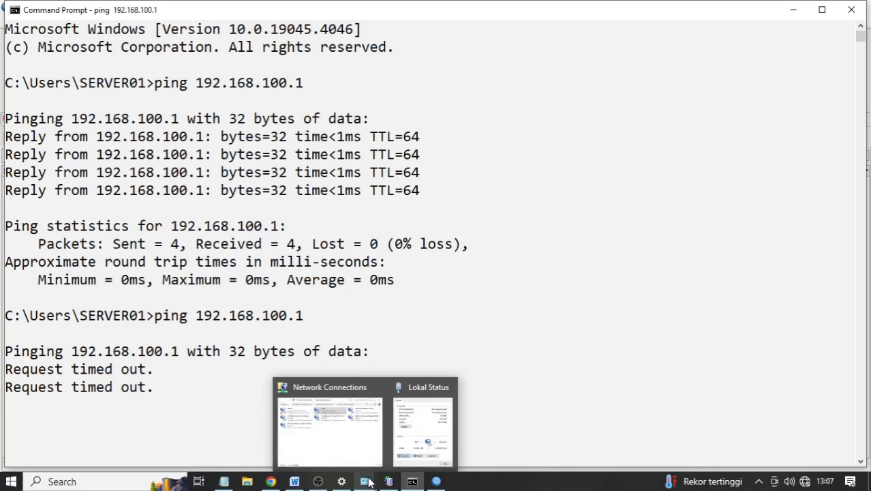
{"action": "left_click", "coordinate": [410, 451]}
{"action": "left_click", "coordinate": [373, 345]}
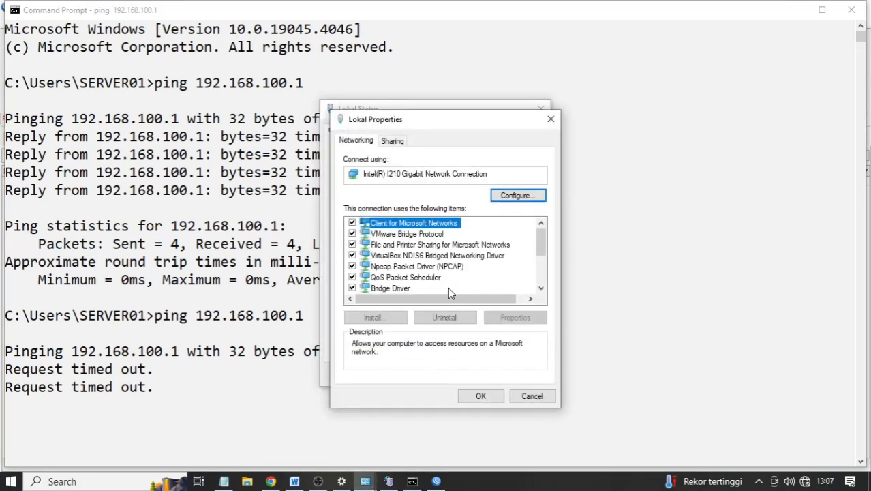
{"action": "scroll", "coordinate": [450, 259], "scroll_direction": "down", "scroll_amount": 2}
{"action": "double_click", "coordinate": [447, 235]}
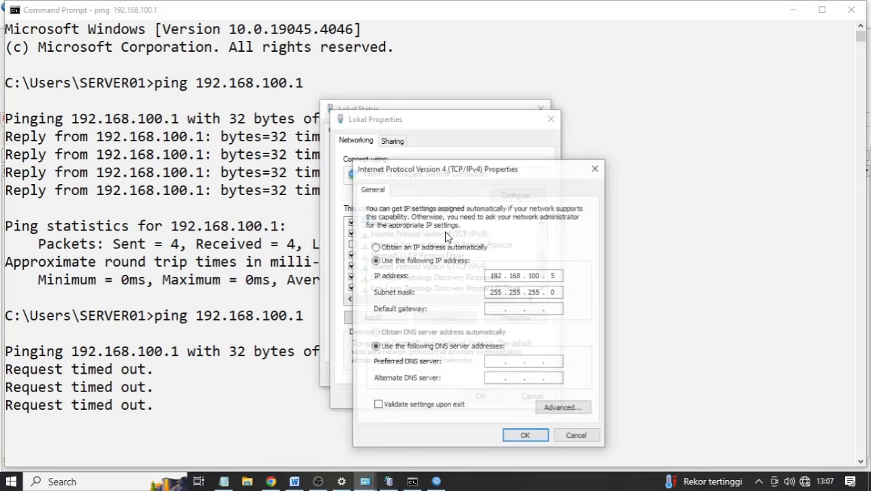
{"action": "left_click", "coordinate": [432, 246]}
{"action": "left_click", "coordinate": [441, 333]}
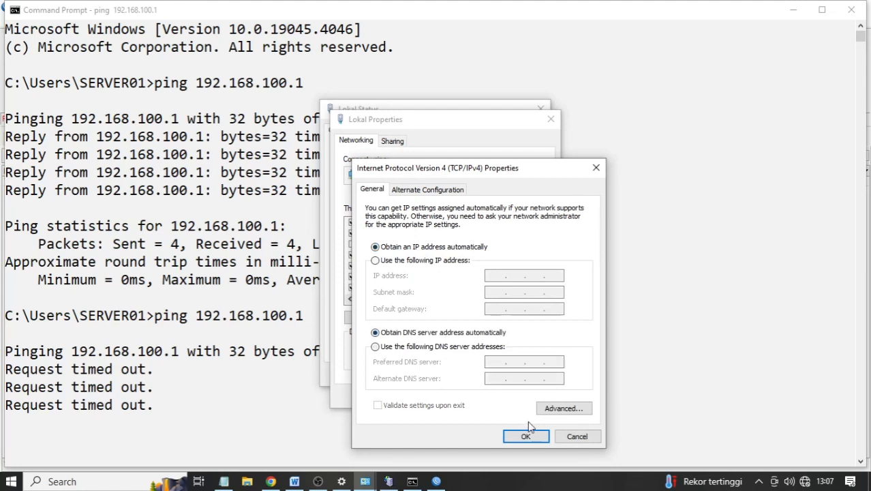
{"action": "left_click", "coordinate": [526, 434]}
{"action": "left_click", "coordinate": [494, 401]}
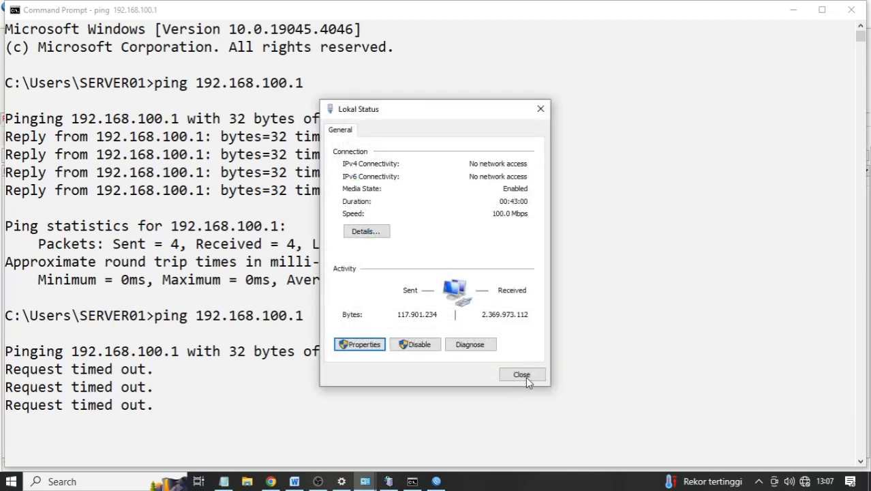
{"action": "left_click", "coordinate": [522, 373]}
- Ping 192.168.100.1 again to confirm replies, then return to WinBox
{"action": "key", "text": "Up"}
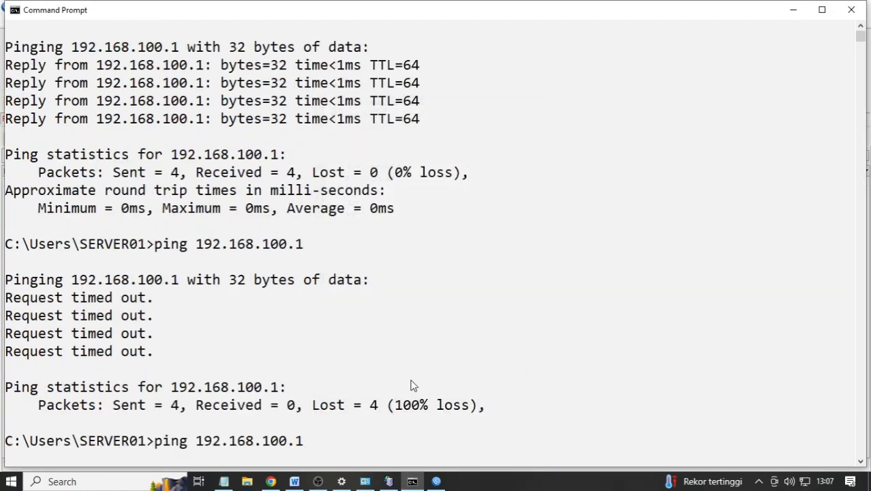
{"action": "key", "text": "Return"}
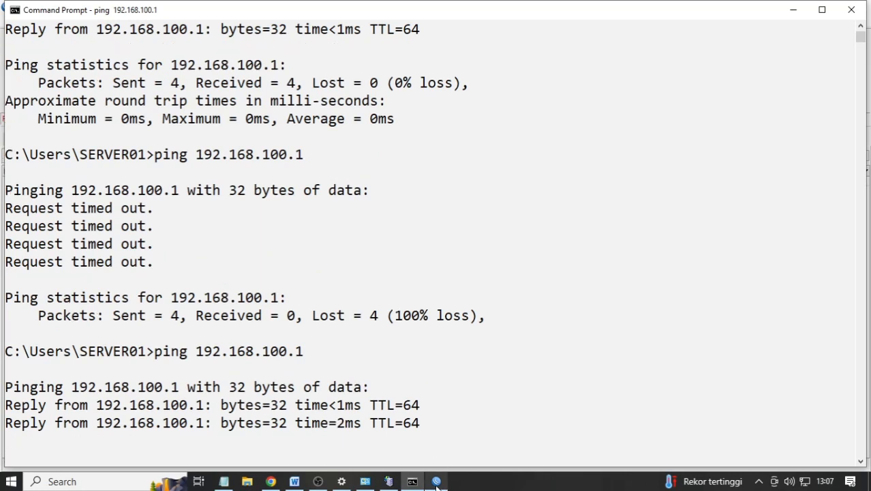
{"action": "left_click", "coordinate": [437, 483]}
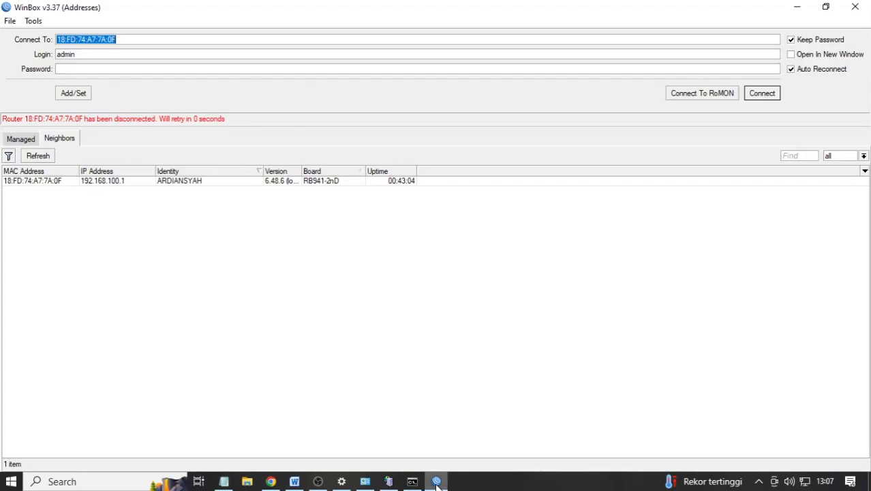
- Log in to router 192.168.100.1 from the WinBox neighbors list
{"action": "left_click", "coordinate": [300, 183]}
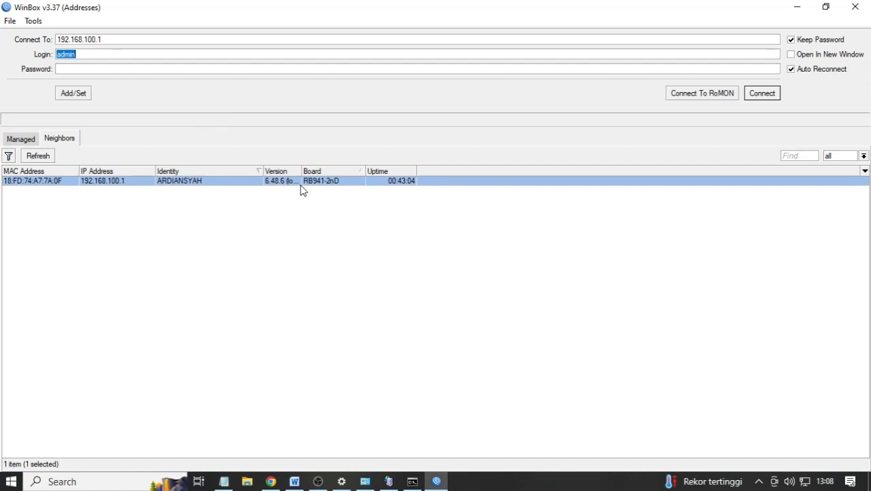
{"action": "left_click", "coordinate": [154, 67]}
{"action": "left_click", "coordinate": [757, 96]}
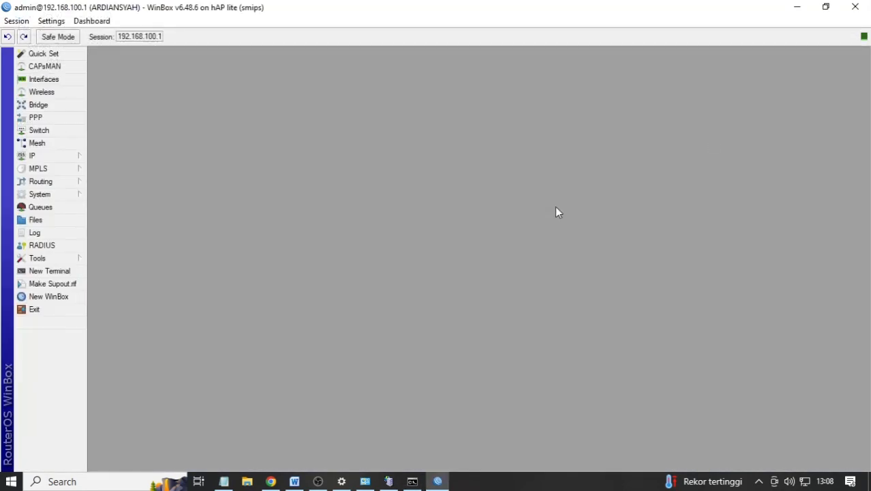
- Show the IP > Firewall filter rules and inspect rules 12, 15 and 16 'blokir linux.org'
{"action": "left_click", "coordinate": [63, 157]}
{"action": "left_click", "coordinate": [113, 259]}
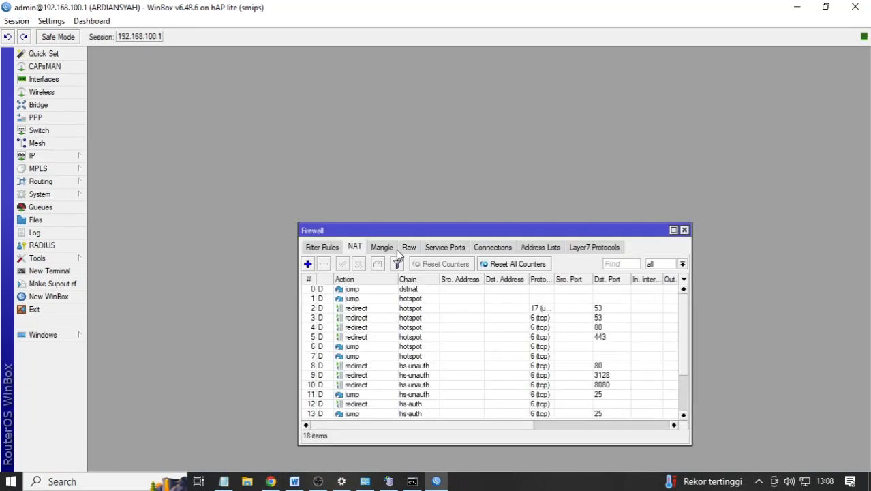
{"action": "left_click_drag", "start_coordinate": [463, 222], "coordinate": [435, 65]}
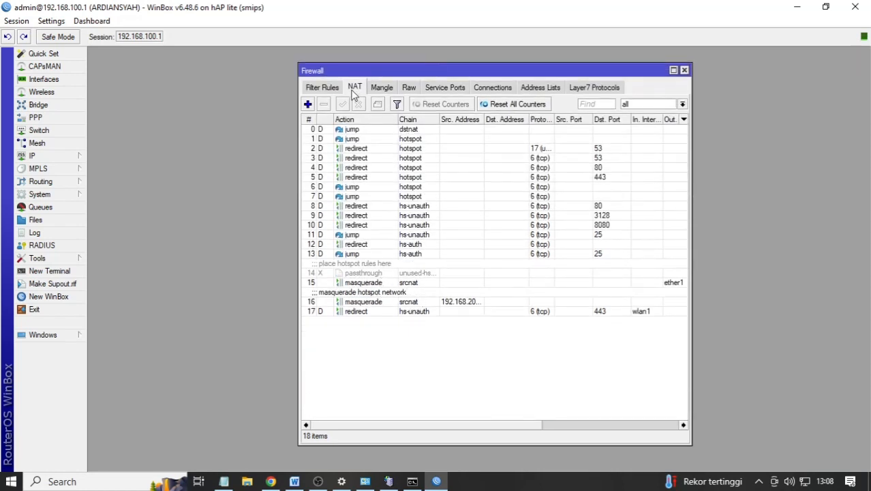
{"action": "left_click", "coordinate": [326, 90]}
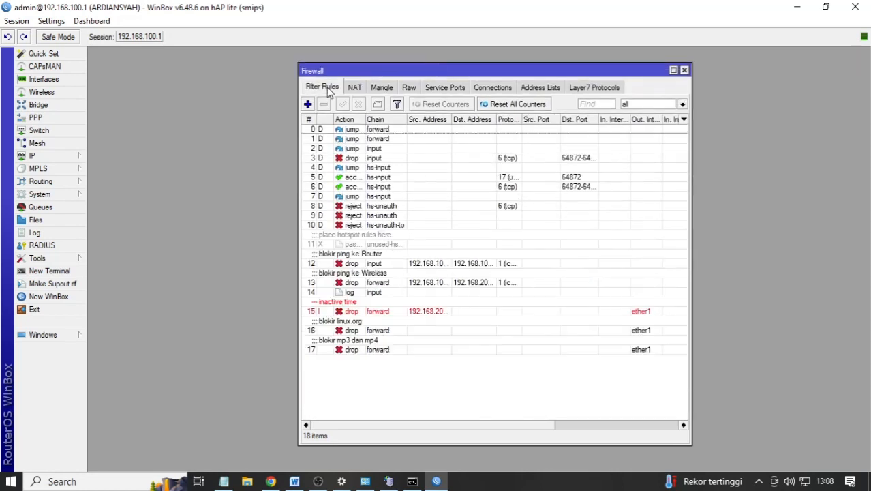
{"action": "left_click", "coordinate": [401, 314]}
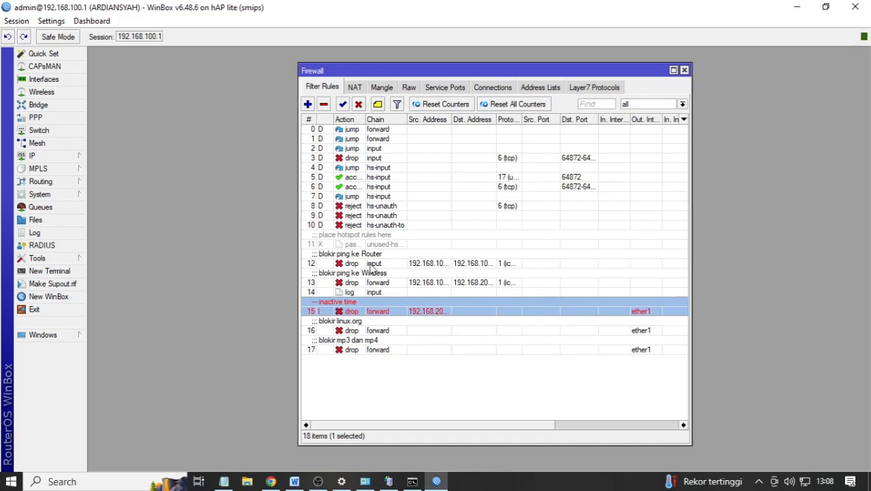
{"action": "left_click", "coordinate": [446, 263]}
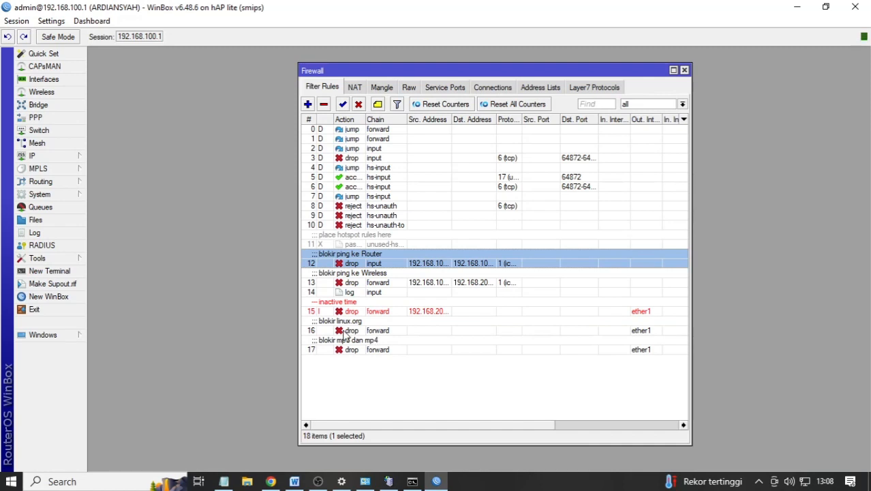
{"action": "left_click", "coordinate": [376, 332]}
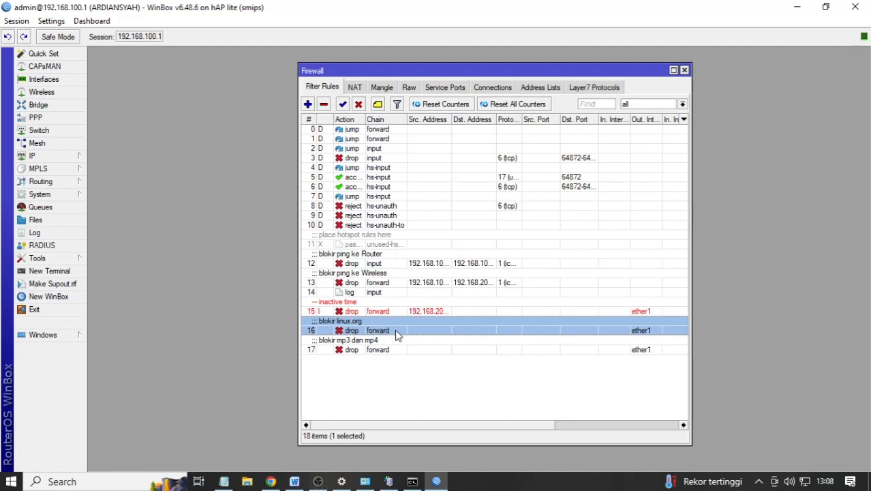
- Load linux.org in a new Chrome incognito window, confirming it opens, then return to WinBox
{"action": "right_click", "coordinate": [272, 479]}
{"action": "left_click", "coordinate": [246, 391]}
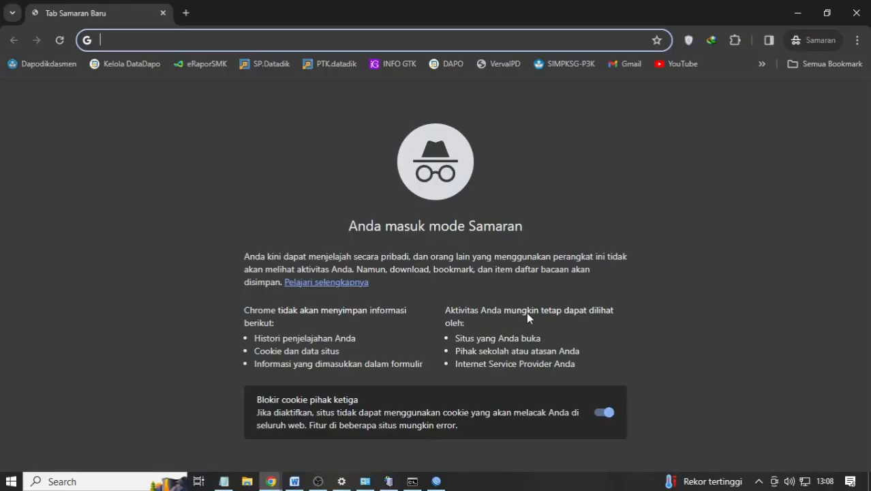
{"action": "type", "text": "lim"}
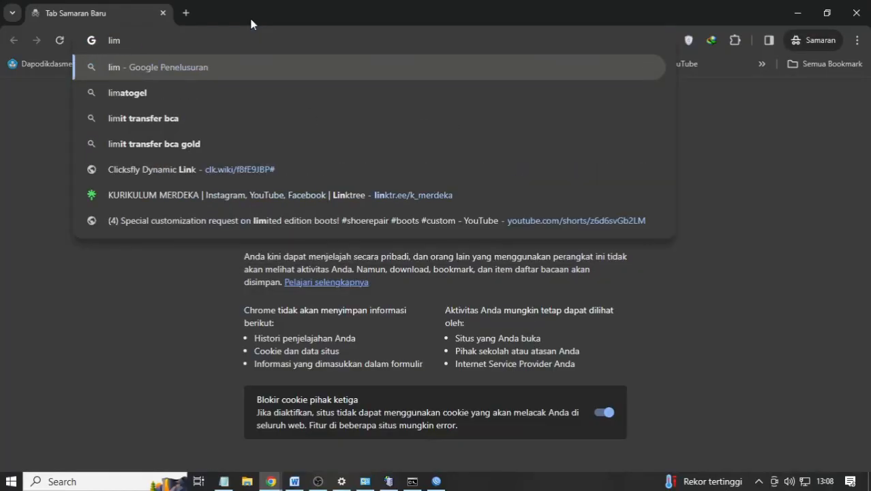
{"action": "key", "text": "BackSpace"}
{"action": "type", "text": "nux.org"}
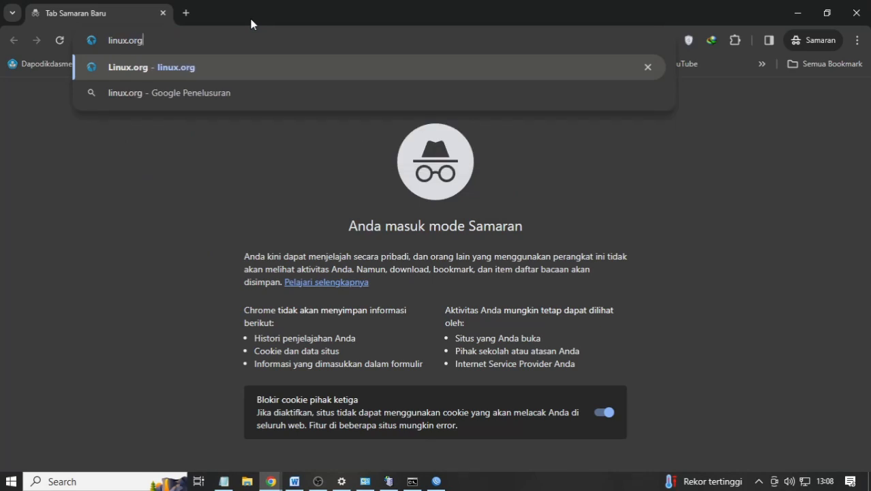
{"action": "key", "text": "Return"}
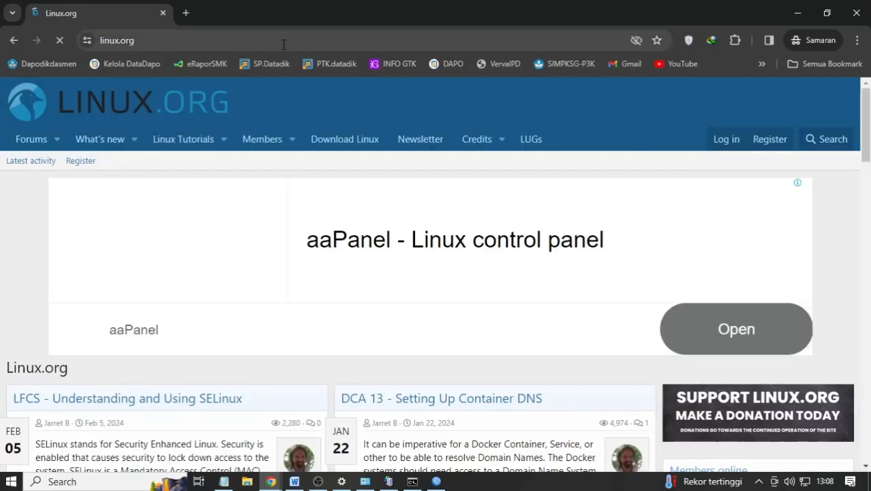
{"action": "scroll", "coordinate": [342, 227], "scroll_direction": "down", "scroll_amount": 1}
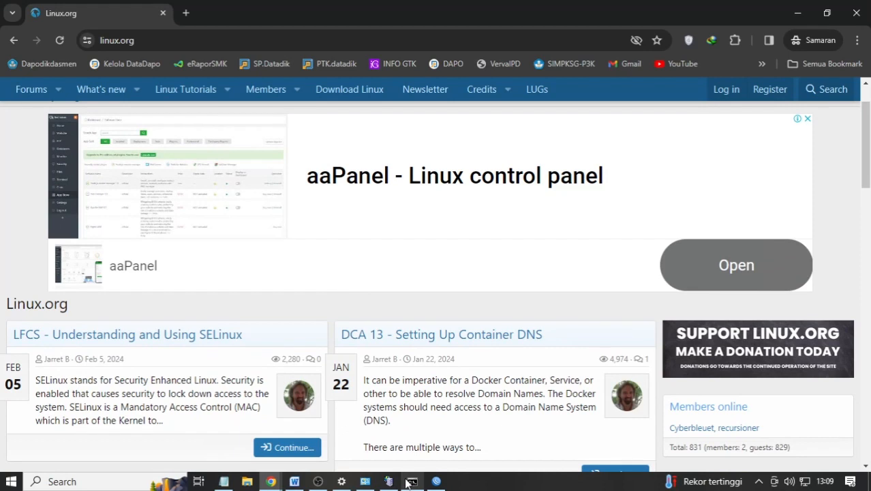
{"action": "mouse_move", "coordinate": [411, 483]}
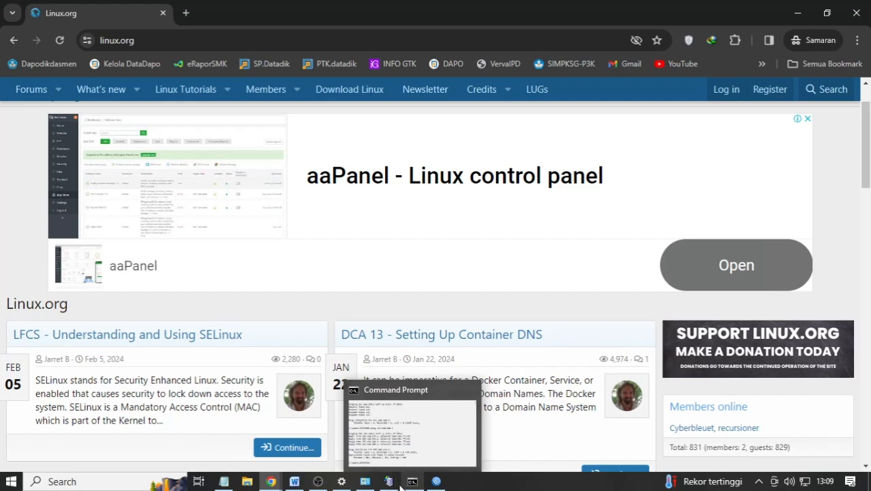
{"action": "left_click", "coordinate": [435, 482]}
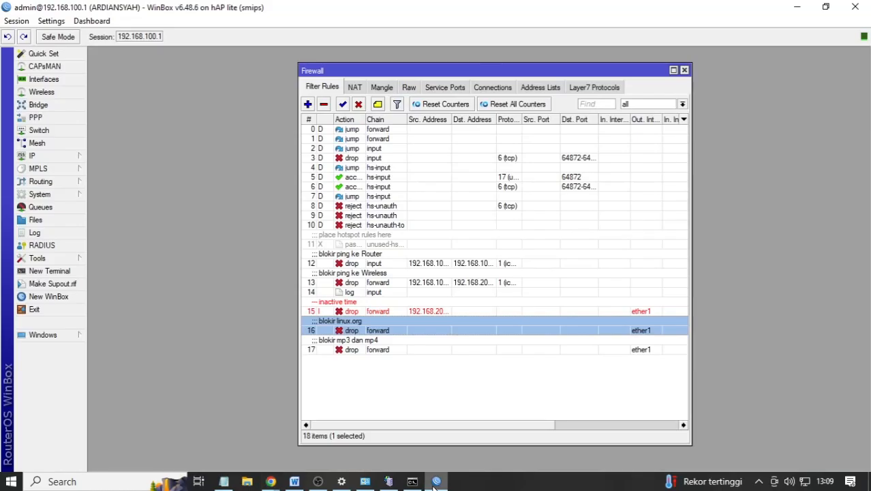
{"action": "double_click", "coordinate": [466, 332]}
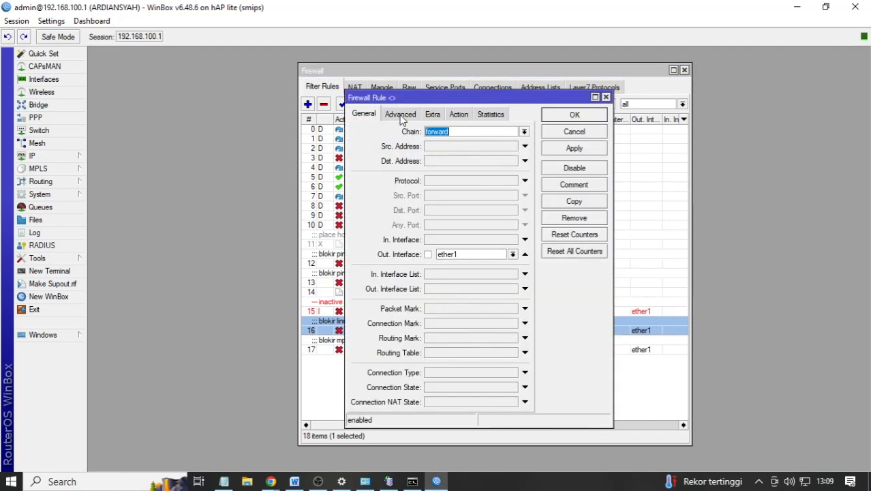
{"action": "left_click", "coordinate": [466, 115]}
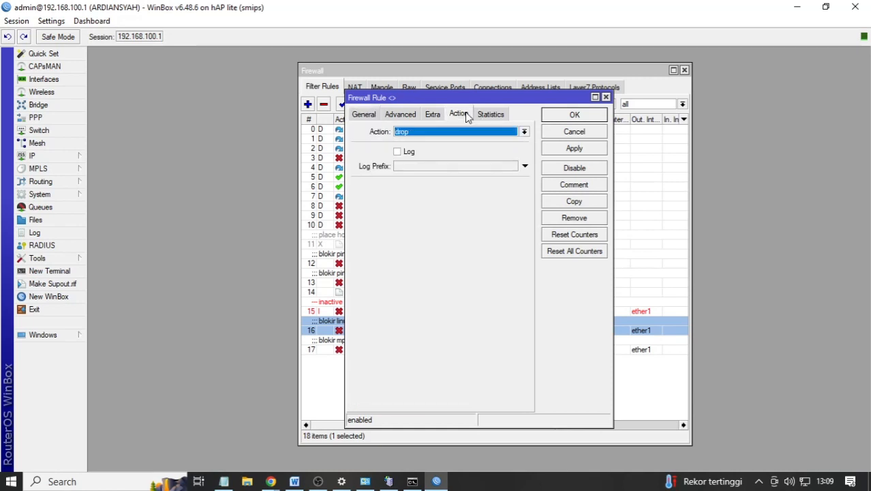
{"action": "left_click", "coordinate": [431, 114]}
{"action": "left_click", "coordinate": [400, 114]}
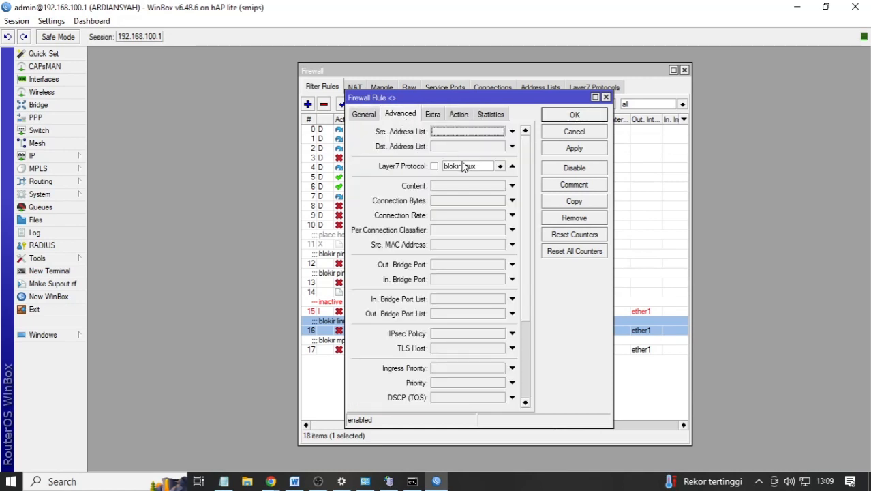
{"action": "left_click", "coordinate": [363, 115]}
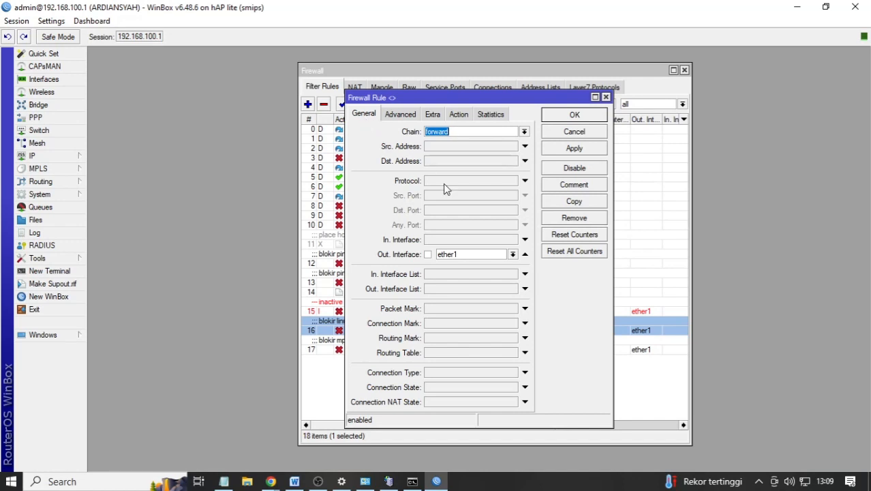
{"action": "left_click", "coordinate": [476, 253]}
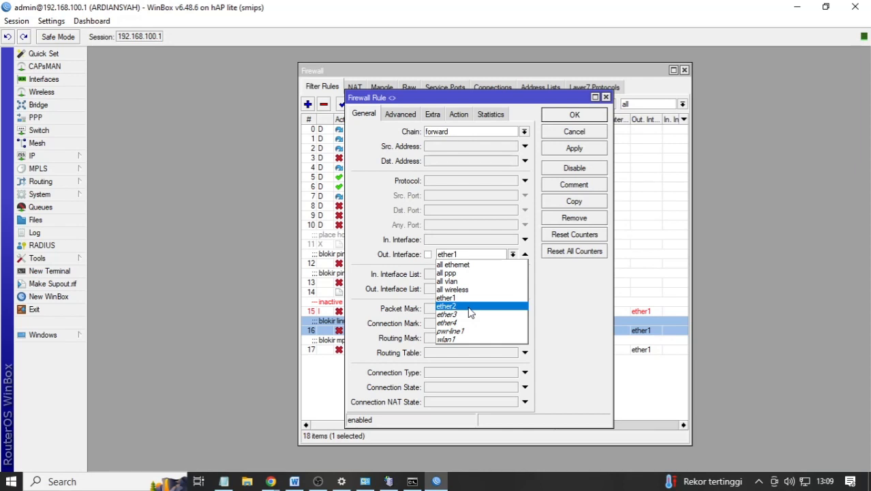
{"action": "left_click", "coordinate": [571, 296]}
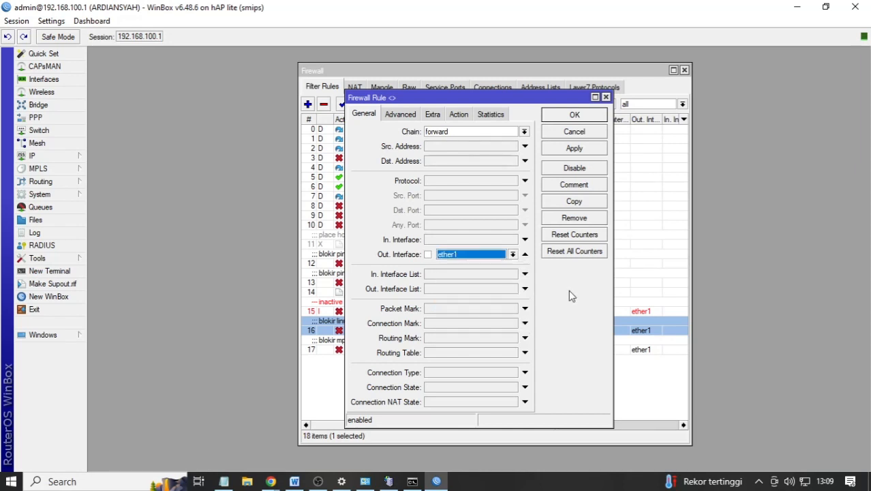
{"action": "left_click", "coordinate": [574, 148]}
{"action": "left_click", "coordinate": [573, 116]}
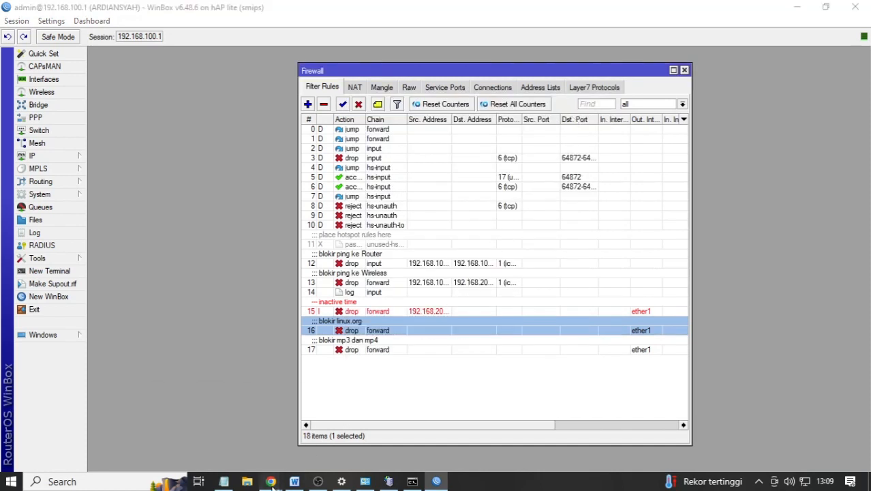
{"action": "mouse_move", "coordinate": [271, 482]}
{"action": "left_click", "coordinate": [325, 442]}
- Reopen linux.org in a fresh incognito tab via address-bar autocomplete
{"action": "left_click", "coordinate": [186, 13]}
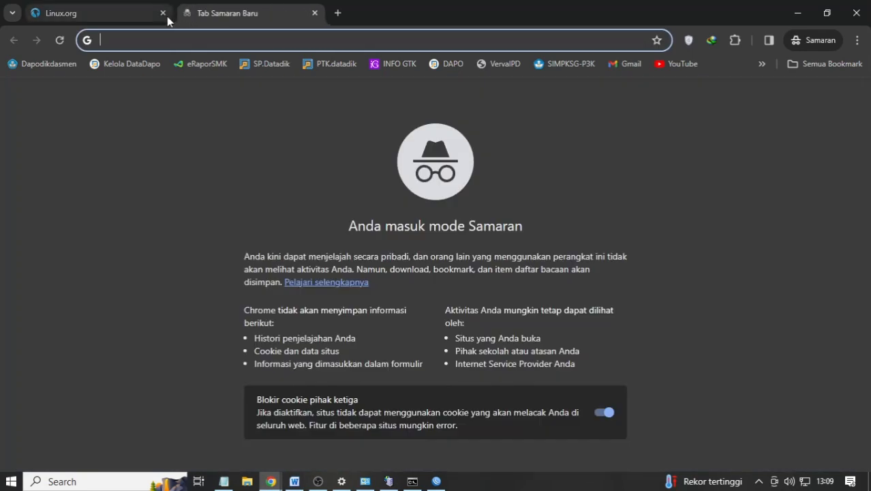
{"action": "left_click", "coordinate": [163, 13]}
{"action": "type", "text": "linux.org"}
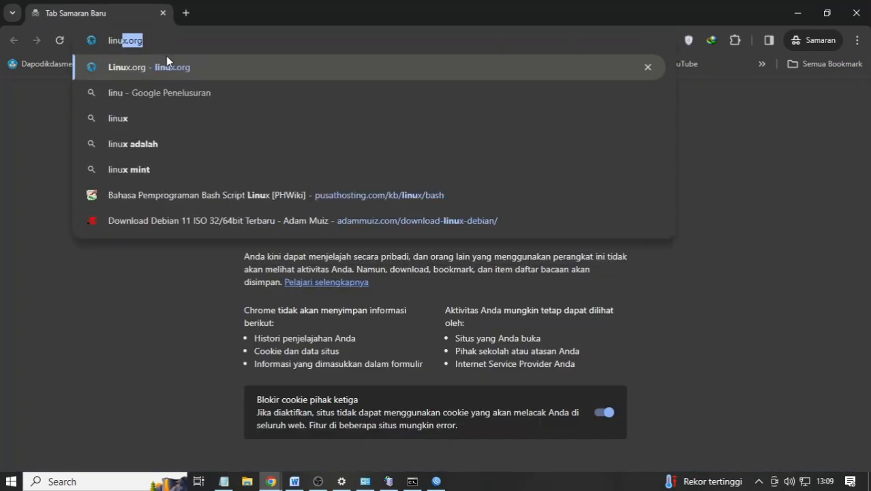
{"action": "key", "text": "Return"}
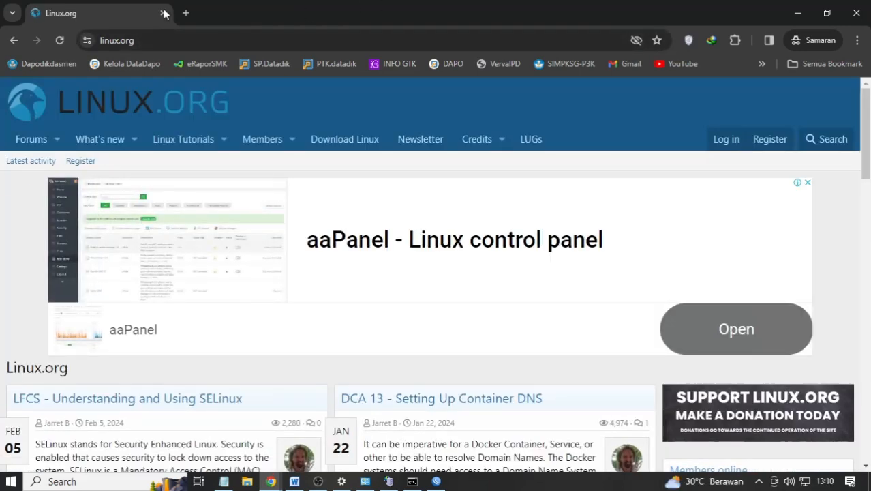
- Search Google for 'linux org' and open the Linux.org result in its own tab, closing the results
{"action": "left_click", "coordinate": [187, 13]}
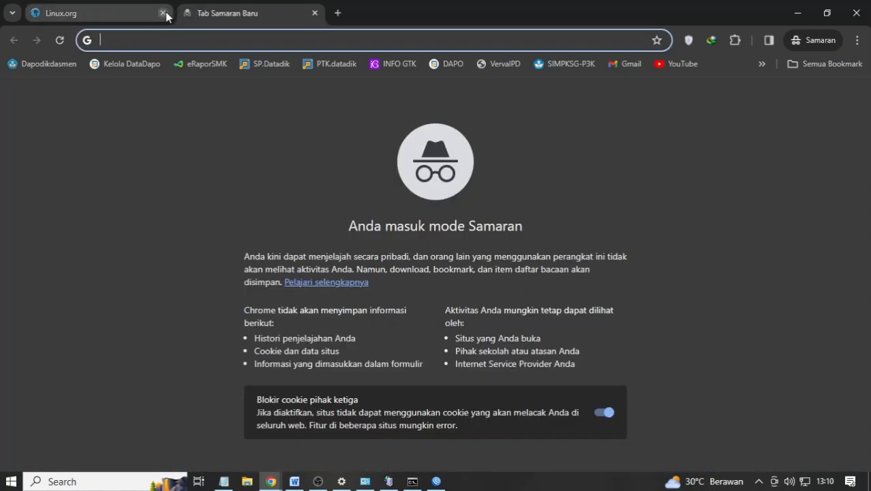
{"action": "left_click", "coordinate": [163, 13]}
{"action": "type", "text": "linux "}
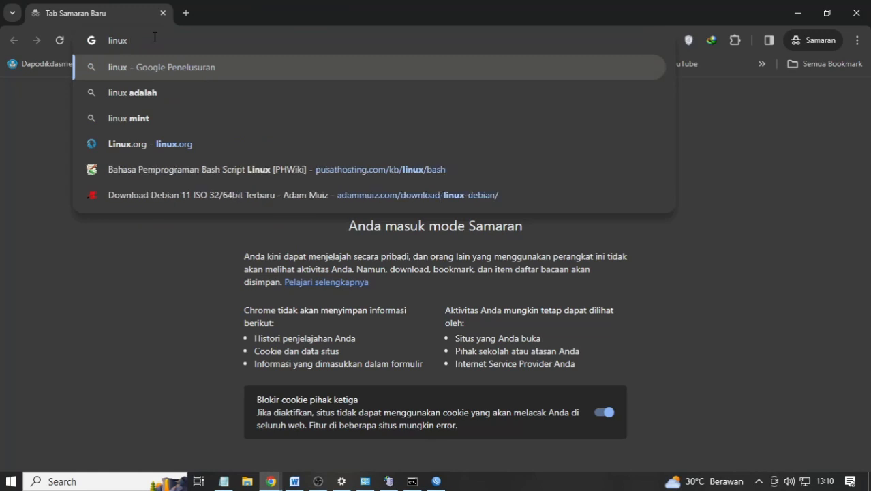
{"action": "type", "text": "org"}
{"action": "key", "text": "Return"}
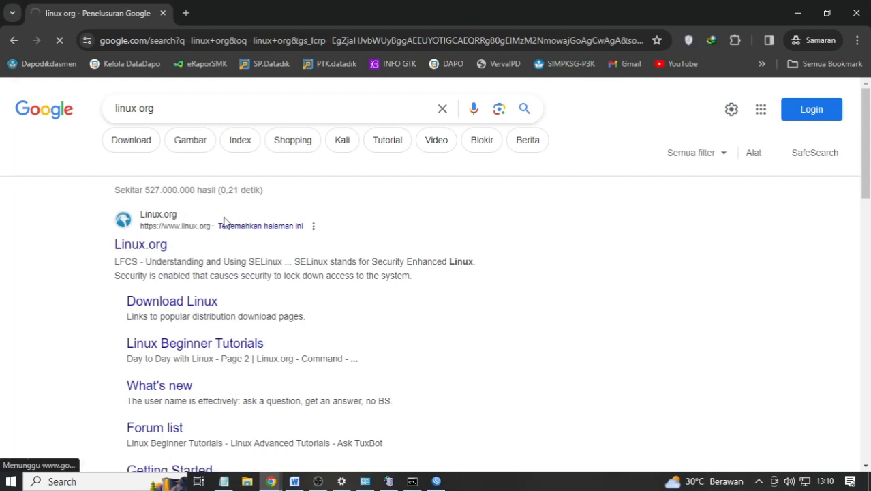
{"action": "right_click", "coordinate": [152, 243]}
{"action": "left_click", "coordinate": [188, 251]}
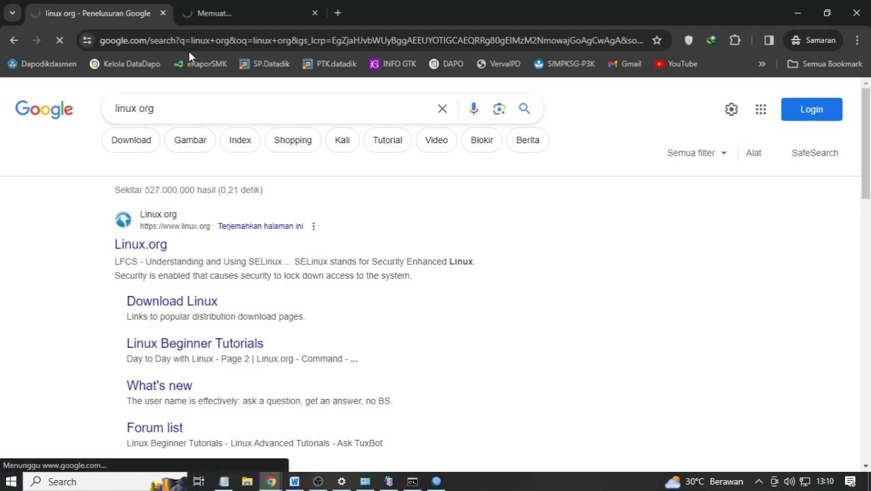
{"action": "left_click", "coordinate": [211, 14]}
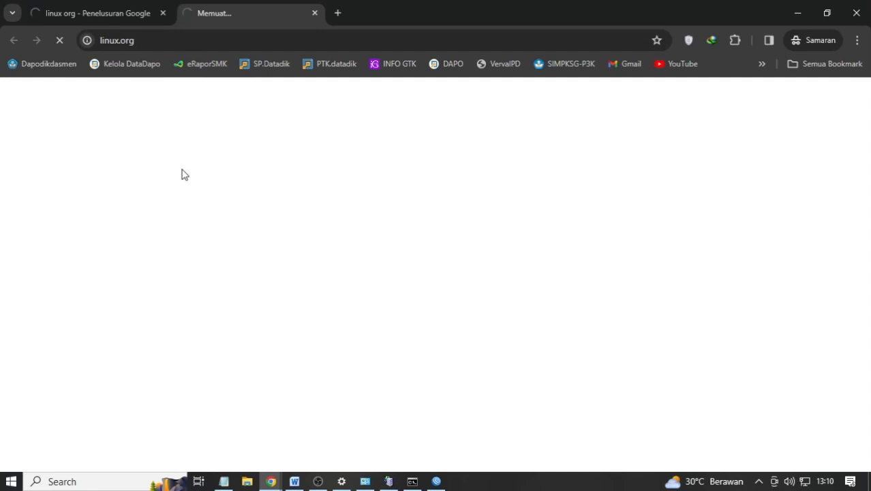
{"action": "left_click", "coordinate": [154, 15]}
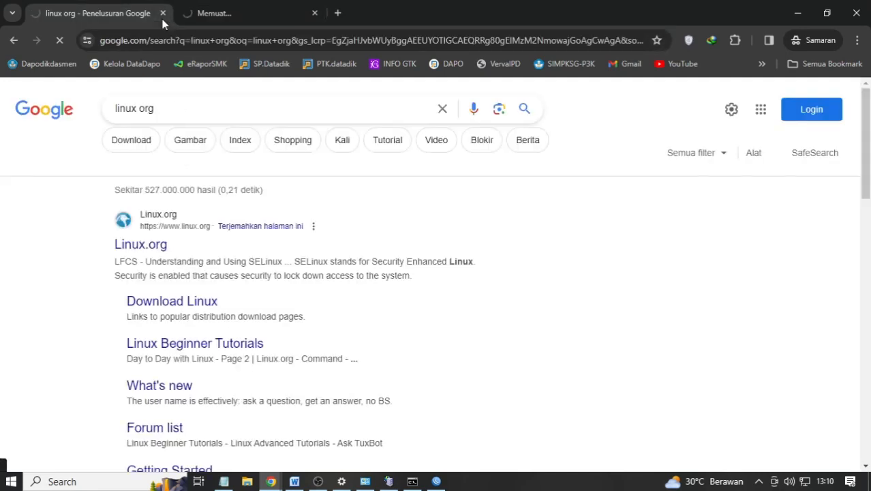
{"action": "left_click", "coordinate": [162, 14]}
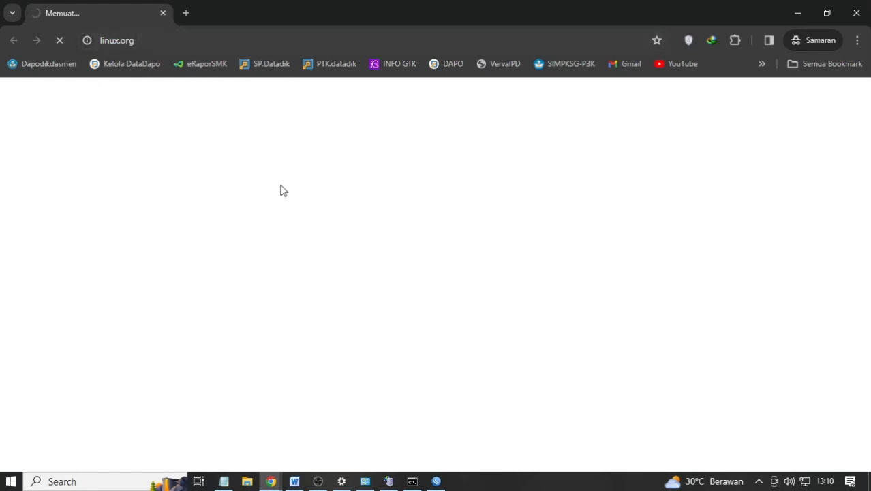
{"action": "left_click", "coordinate": [438, 483]}
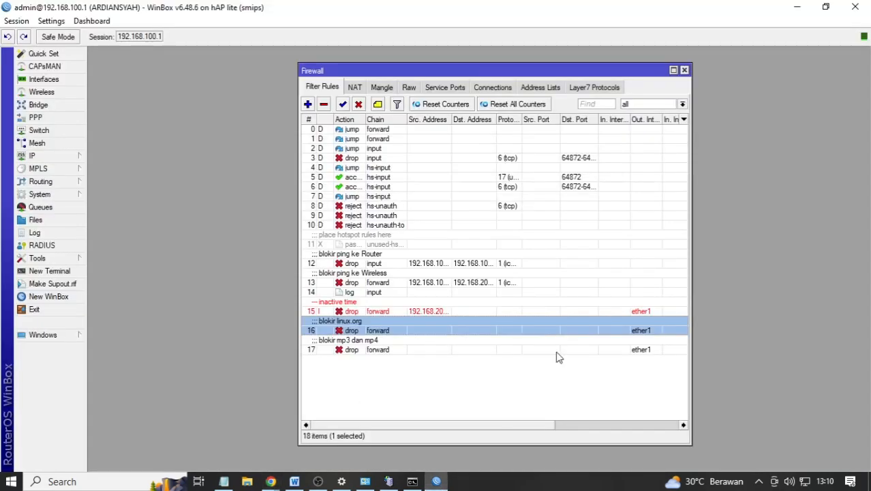
- Shrink WinBox beside the browser and disable firewall rule 16 'blokir linux.org'
{"action": "left_click", "coordinate": [826, 10]}
{"action": "left_click_drag", "start_coordinate": [304, 2], "coordinate": [597, 96]}
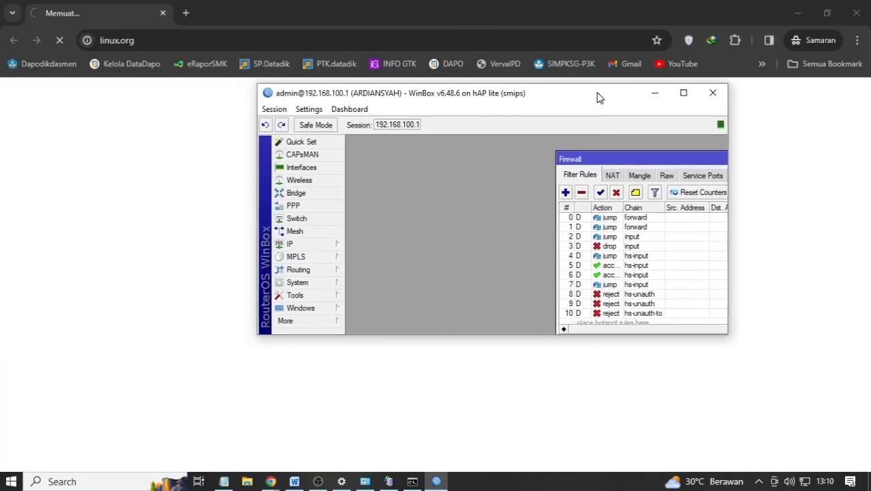
{"action": "left_click_drag", "start_coordinate": [587, 157], "coordinate": [364, 109]}
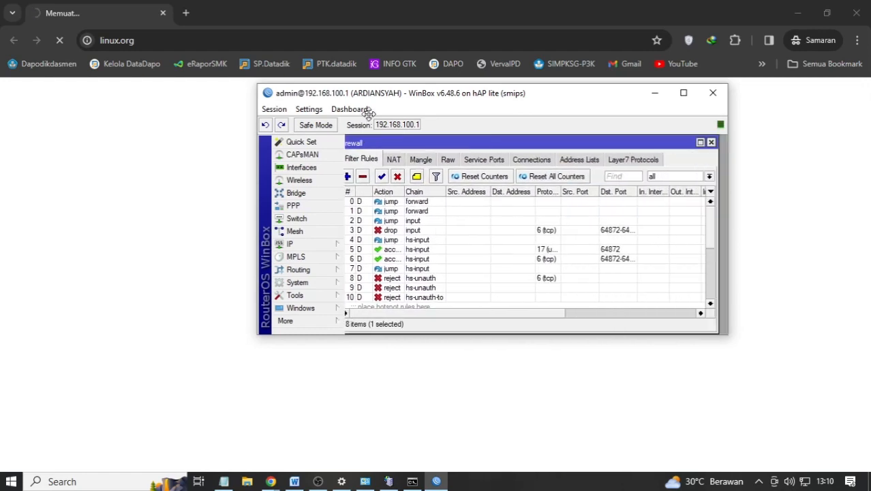
{"action": "scroll", "coordinate": [470, 273], "scroll_direction": "down", "scroll_amount": 5}
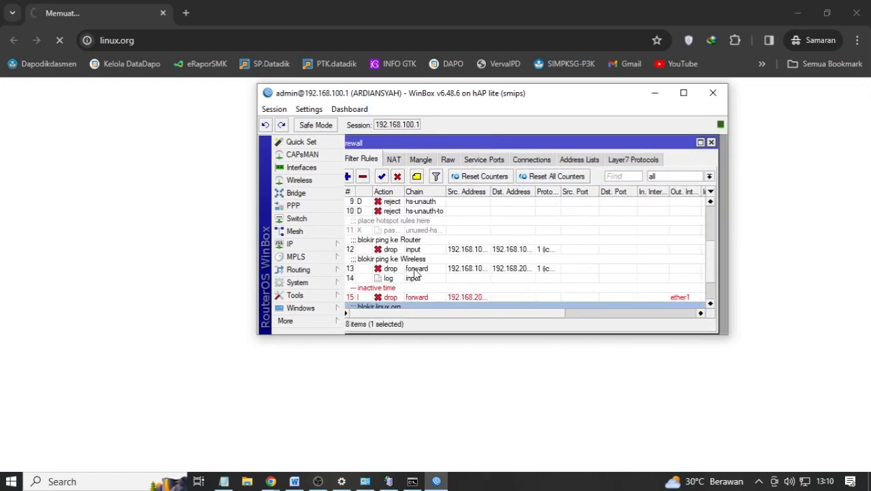
{"action": "scroll", "coordinate": [429, 273], "scroll_direction": "down", "scroll_amount": 3}
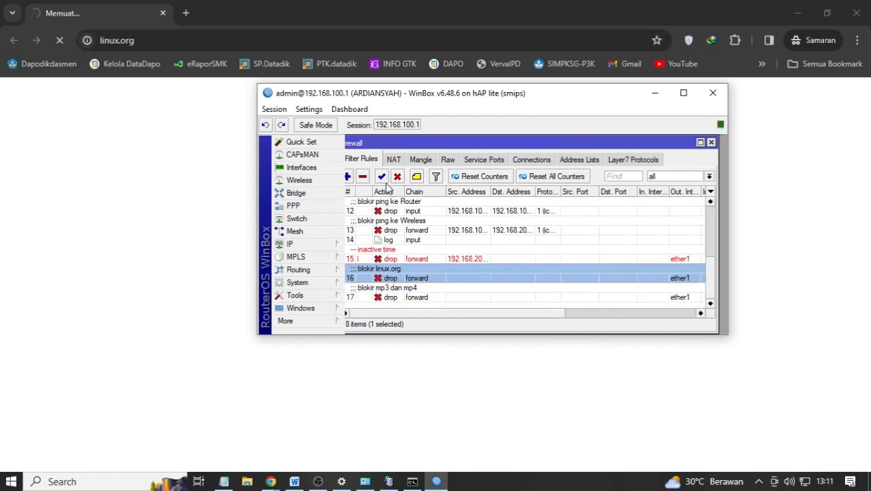
{"action": "left_click", "coordinate": [398, 177]}
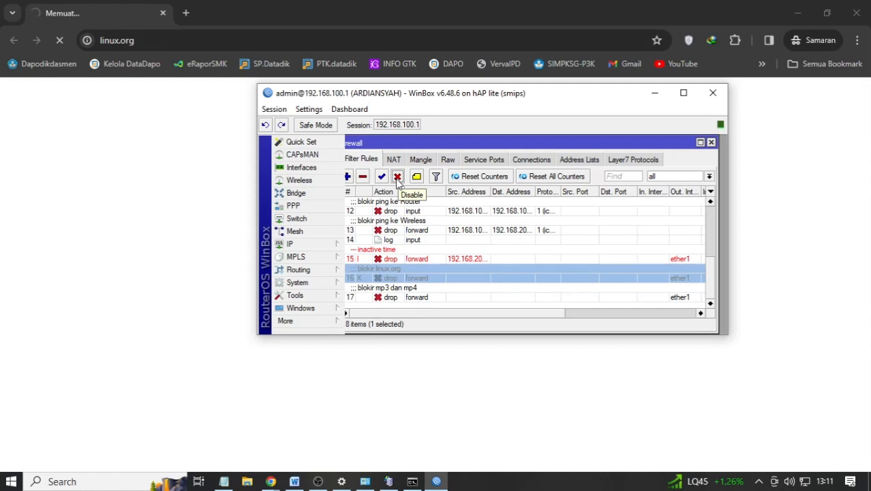
{"action": "left_click", "coordinate": [152, 156]}
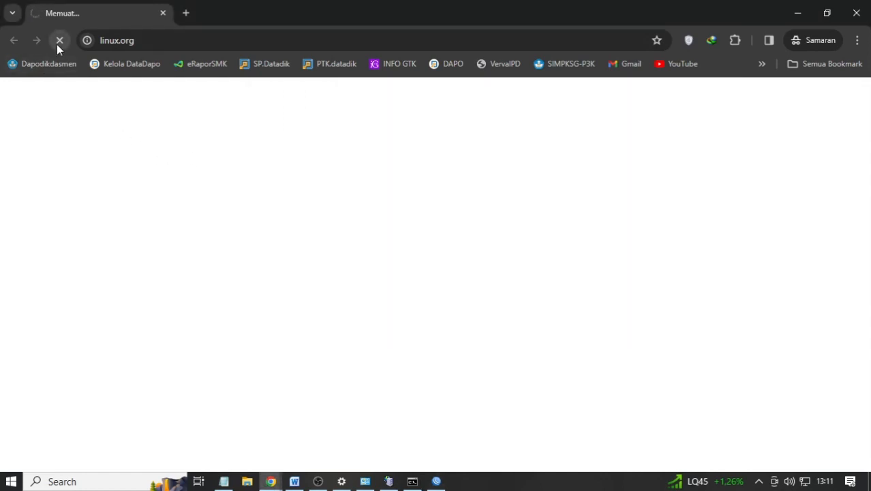
- Stop and reload linux.org in Chrome, now showing Cloudflare's Always Online snapshot of the forum
{"action": "left_click", "coordinate": [58, 42]}
{"action": "left_click", "coordinate": [56, 44]}
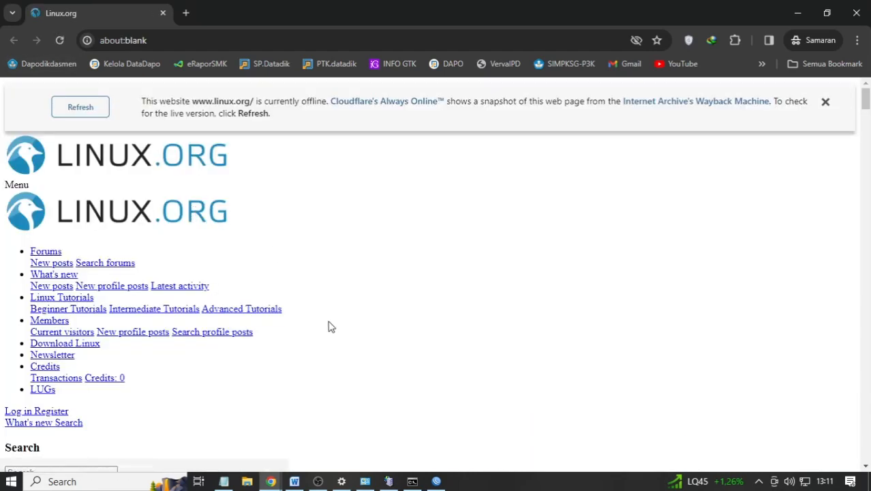
{"action": "scroll", "coordinate": [183, 251], "scroll_direction": "down", "scroll_amount": 2}
{"action": "scroll", "coordinate": [185, 253], "scroll_direction": "down", "scroll_amount": 2}
{"action": "scroll", "coordinate": [190, 257], "scroll_direction": "up", "scroll_amount": 4}
{"action": "scroll", "coordinate": [206, 262], "scroll_direction": "down", "scroll_amount": 4}
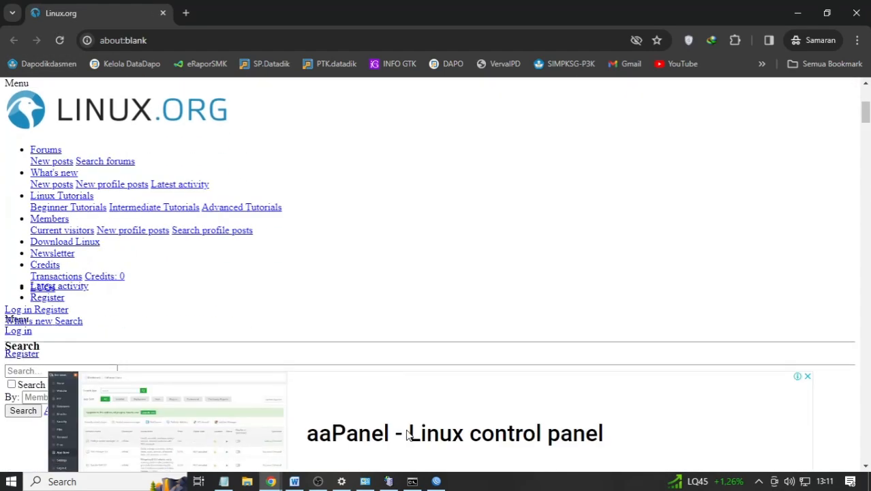
{"action": "left_click", "coordinate": [437, 483]}
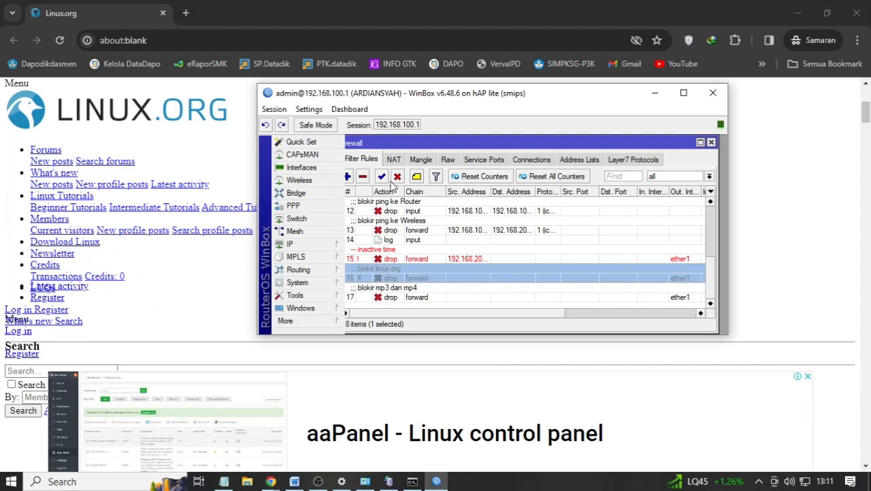
{"action": "left_click", "coordinate": [185, 13]}
- Maximize WinBox and size the Firewall window to show all 18 rules with Bytes and Packets counters
{"action": "left_click", "coordinate": [162, 13]}
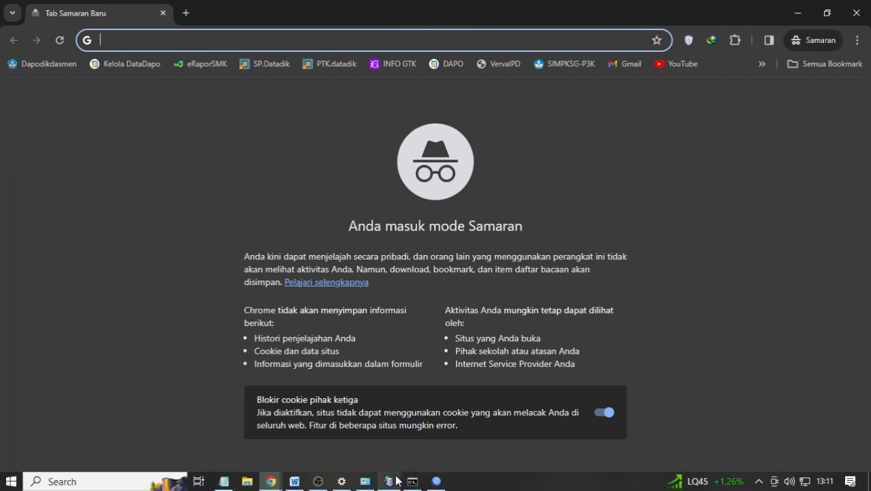
{"action": "left_click", "coordinate": [436, 481]}
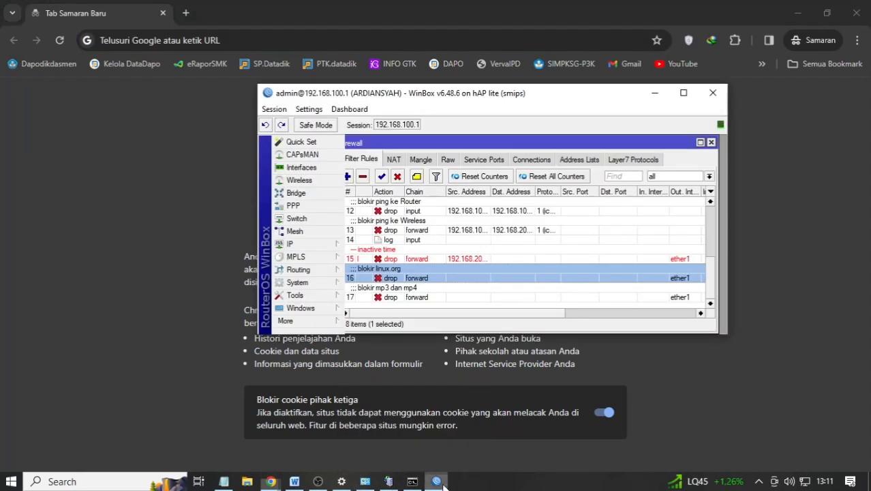
{"action": "left_click", "coordinate": [683, 93]}
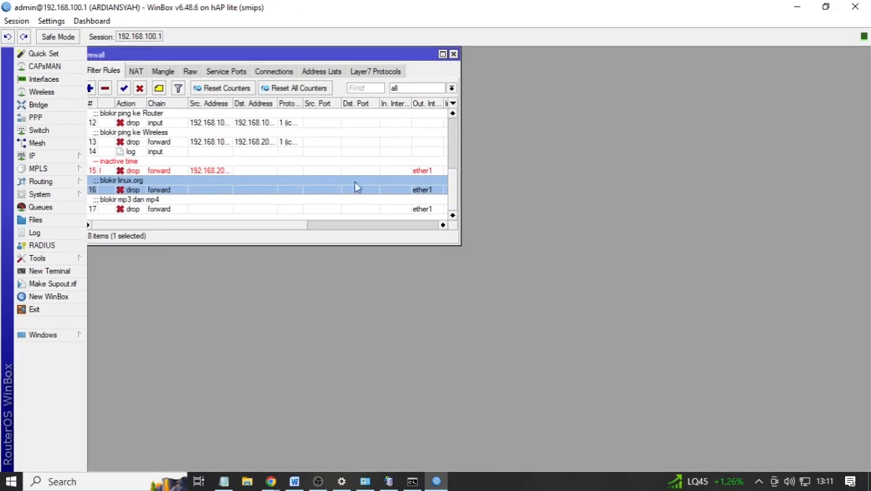
{"action": "left_click_drag", "start_coordinate": [461, 246], "coordinate": [785, 375]}
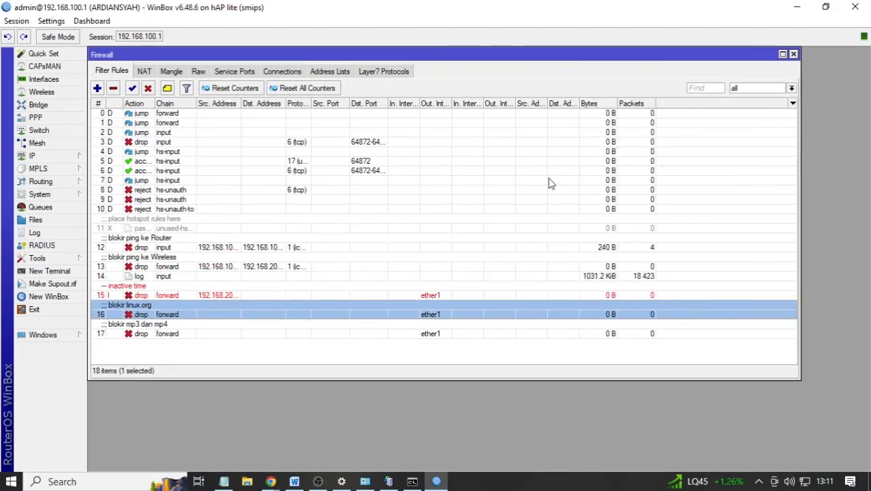
{"action": "left_click_drag", "start_coordinate": [485, 60], "coordinate": [522, 95]}
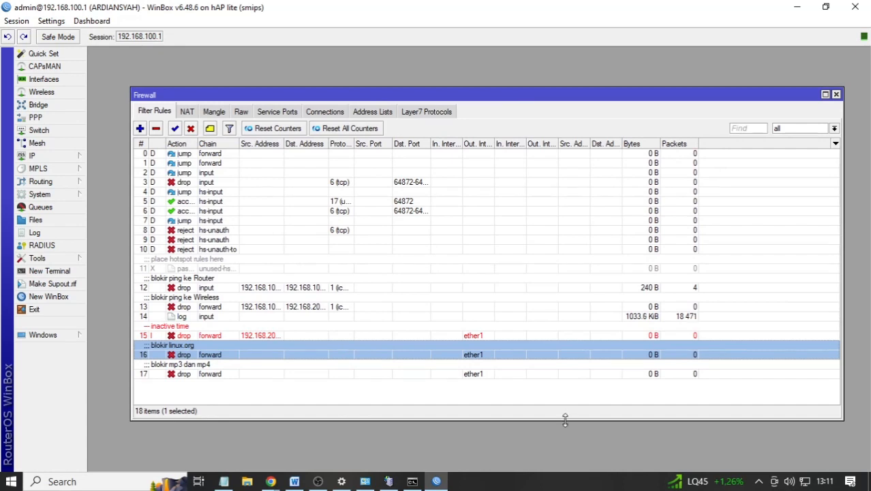
{"action": "mouse_move", "coordinate": [565, 420]}
{"action": "left_mouse_down"}
{"action": "mouse_move", "coordinate": [565, 438]}
{"action": "mouse_move", "coordinate": [565, 408]}
{"action": "left_mouse_up"}
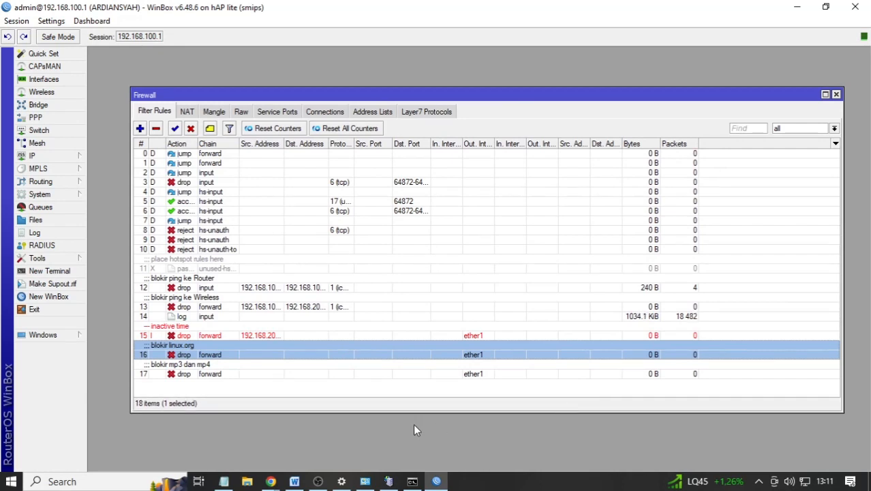